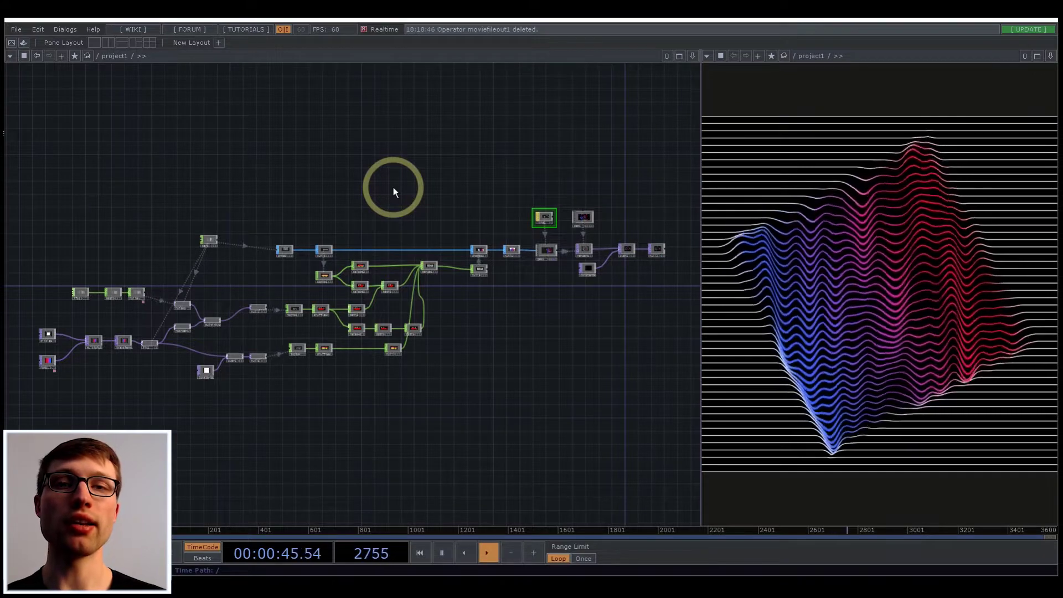
- Examine the line1 material's setup, line, cap and vector parameters in the finished network
scroll(545, 221, "up", 6)
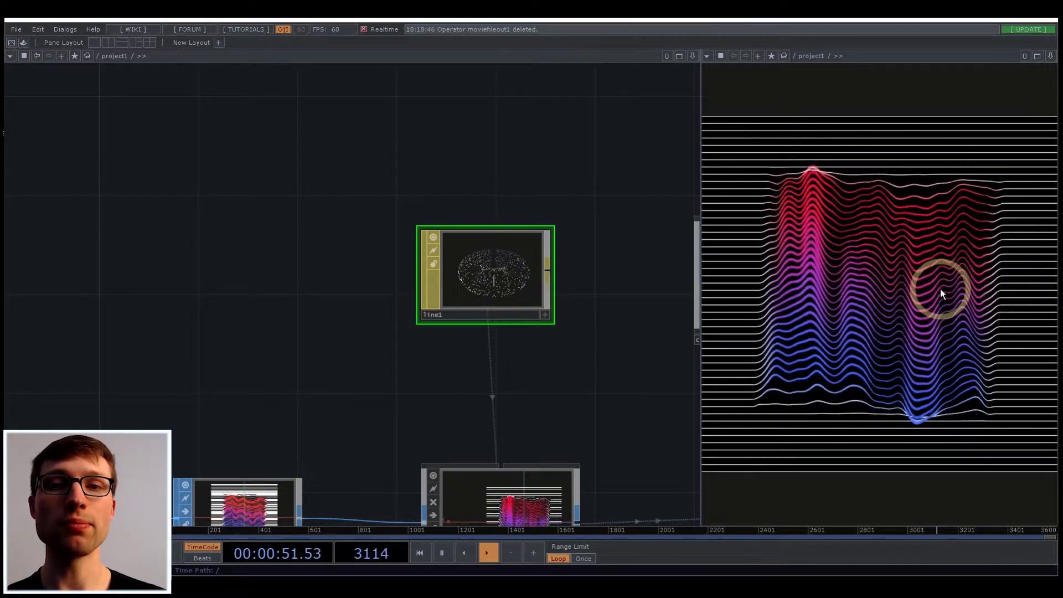
scroll(572, 418, "down", 4)
left_click_drag(466, 378, 444, 373)
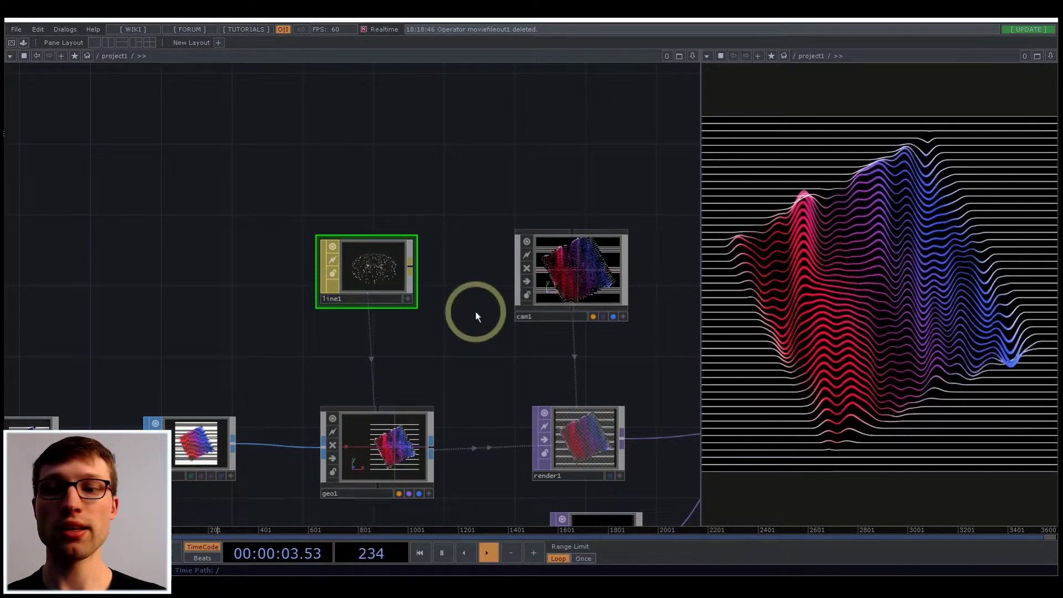
key("p")
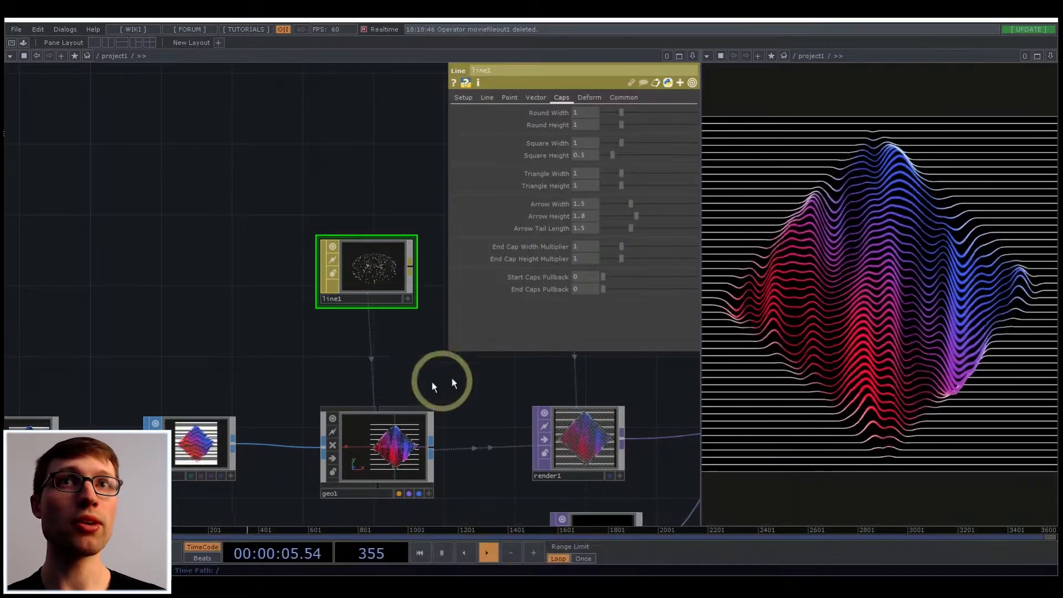
scroll(303, 303, "down", 3)
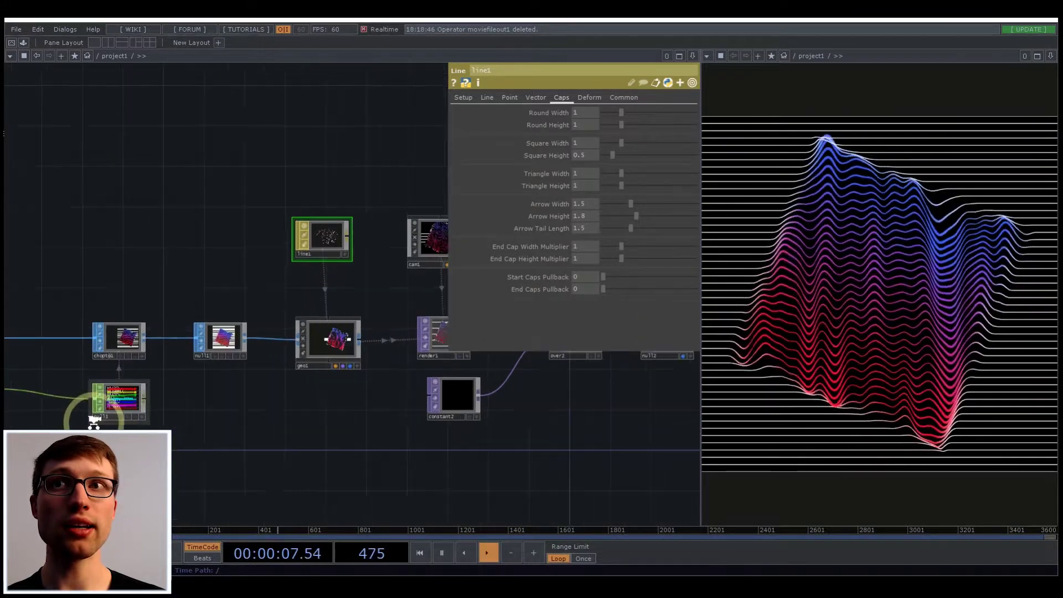
scroll(105, 412, "up", 8)
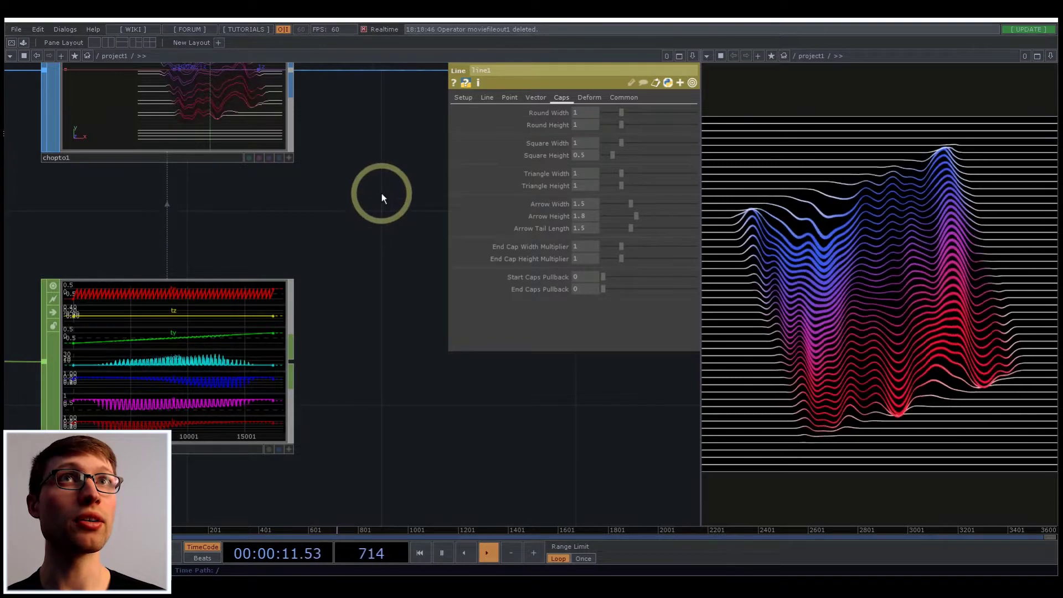
left_click(485, 97)
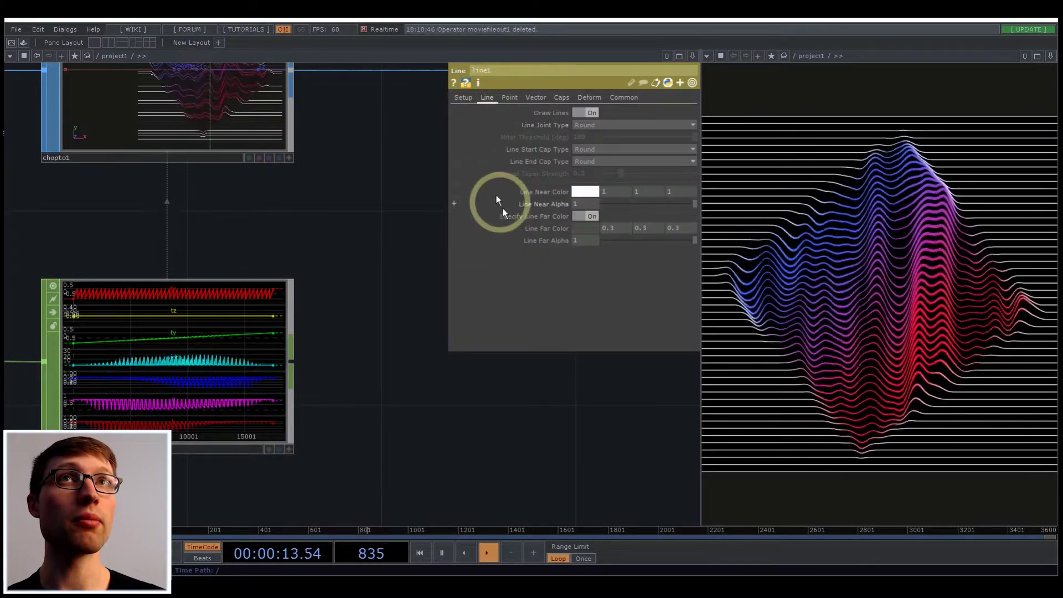
left_click(464, 98)
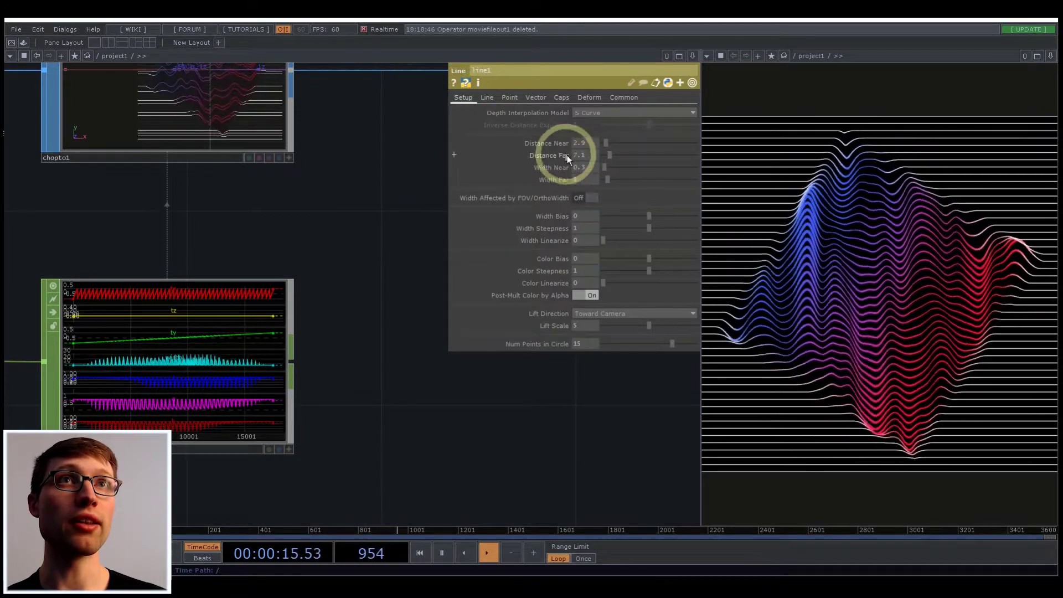
left_click(487, 98)
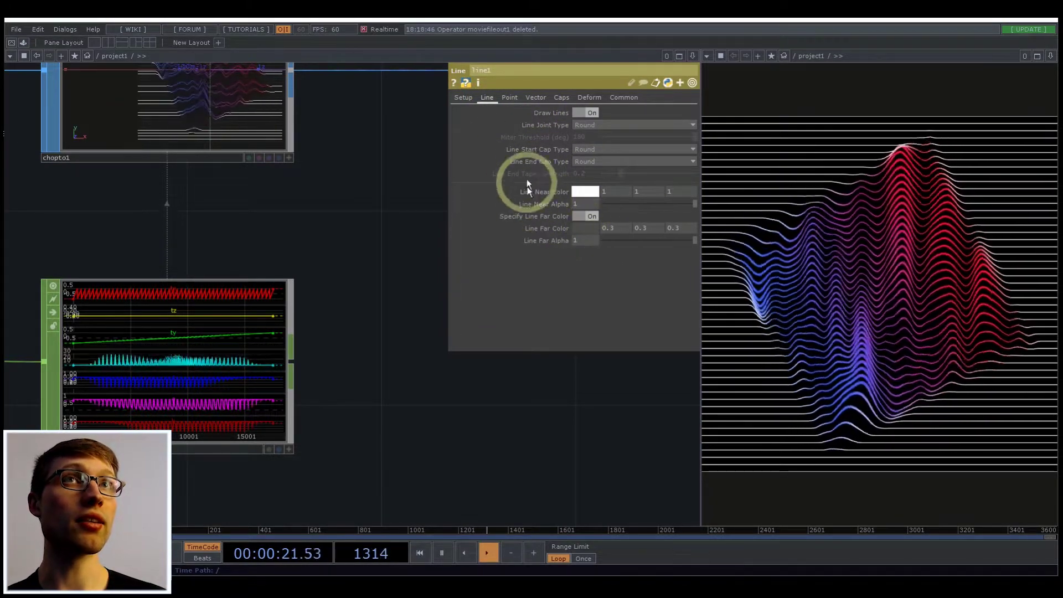
left_click(561, 98)
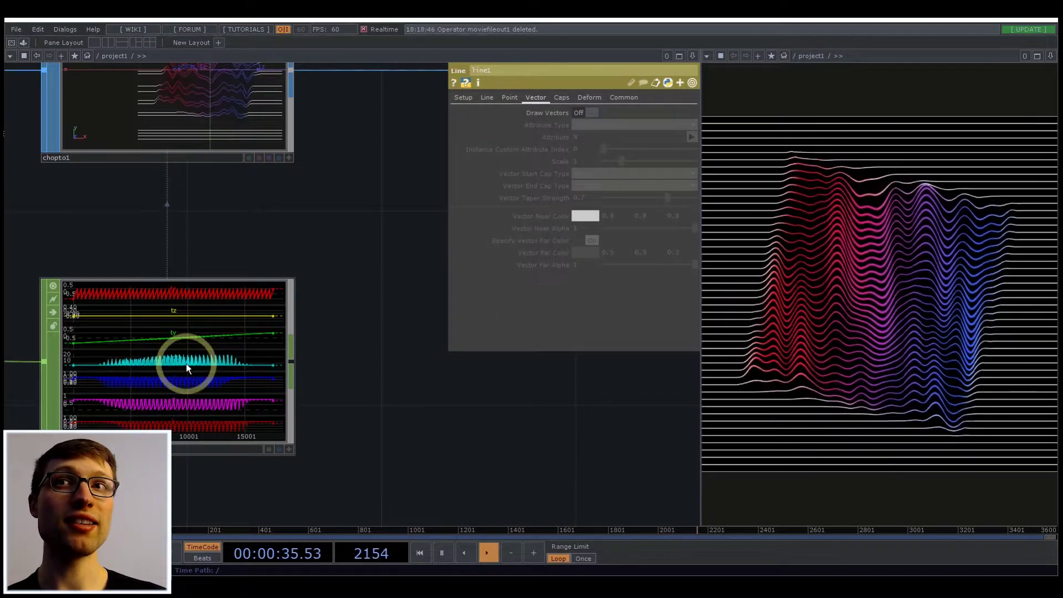
- Inspect the null3 channel data feeding chopto1 and how it relates to the line1 material and geo1
scroll(186, 363, "up", 3)
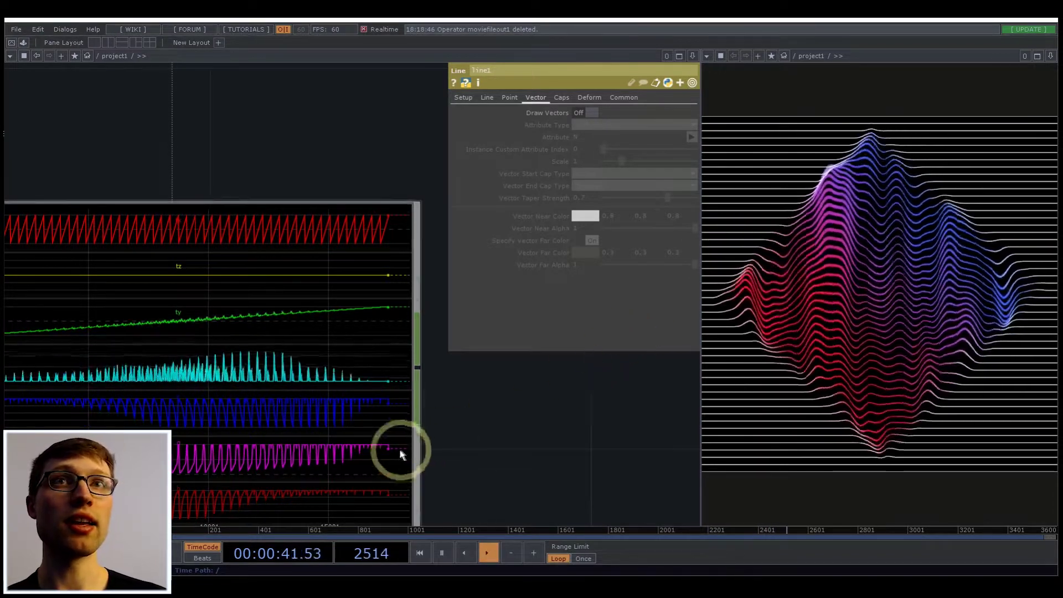
scroll(402, 454, "down", 5)
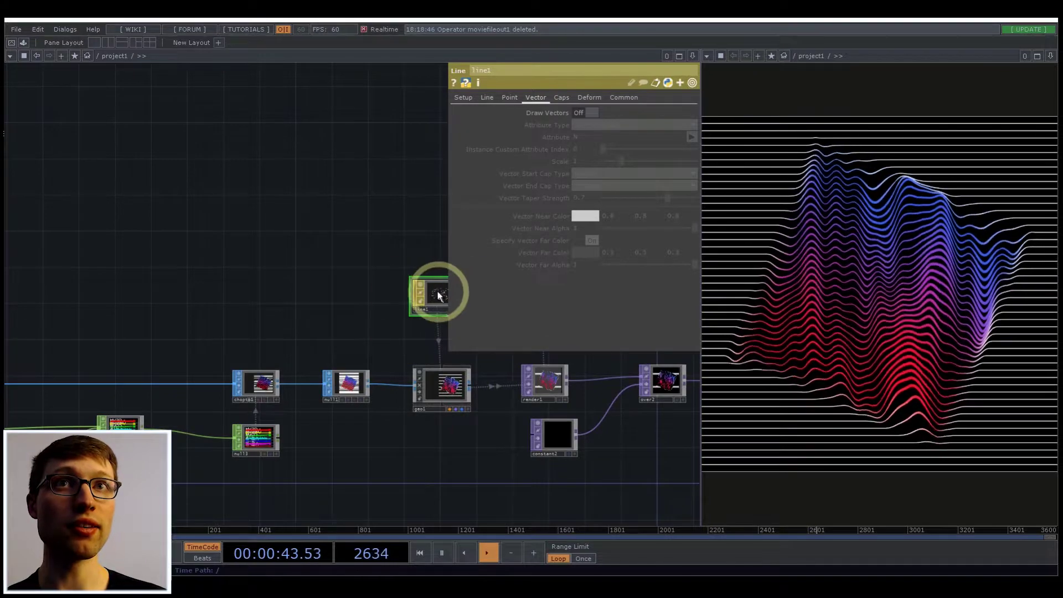
scroll(249, 443, "up", 6)
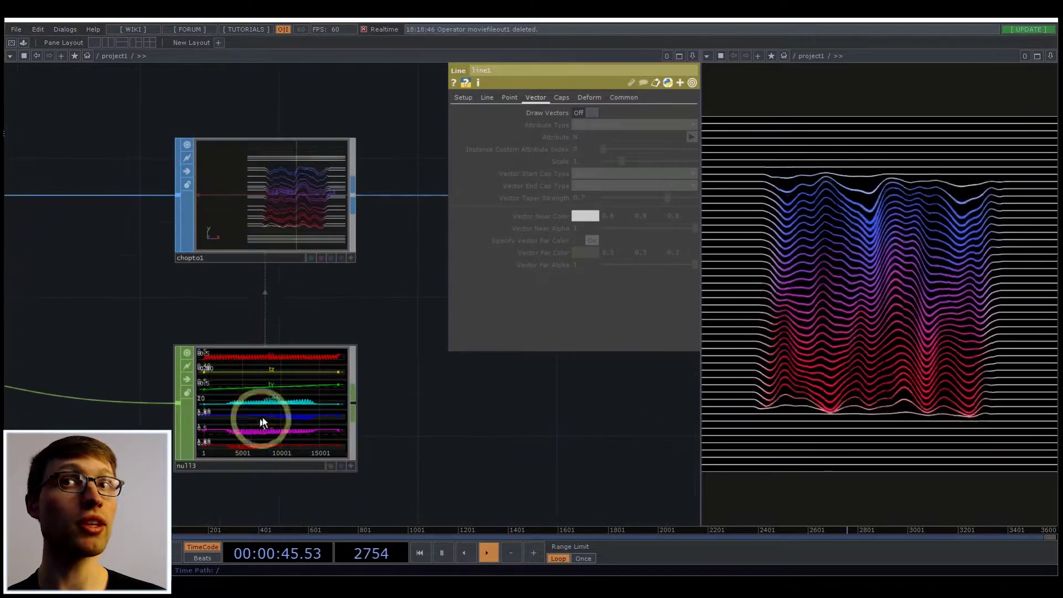
scroll(269, 410, "down", 5)
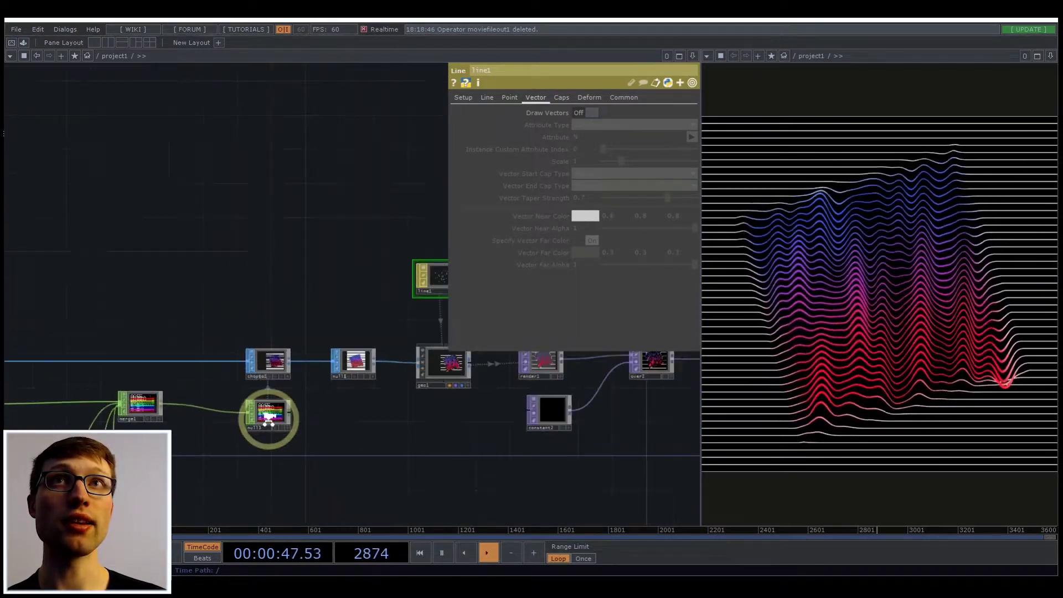
scroll(417, 323, "up", 2)
right_click(388, 293)
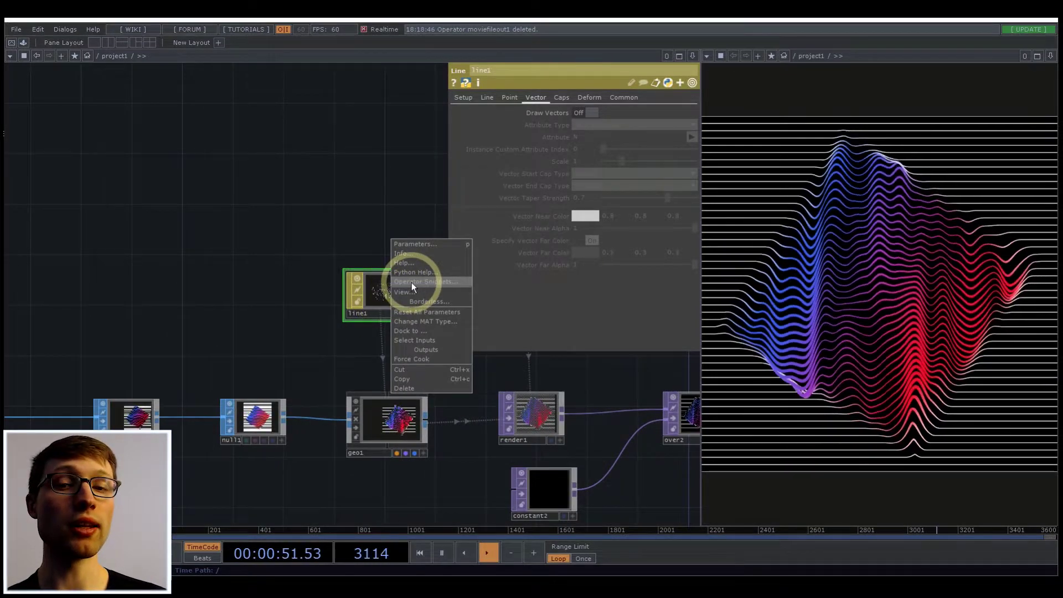
left_click(350, 336)
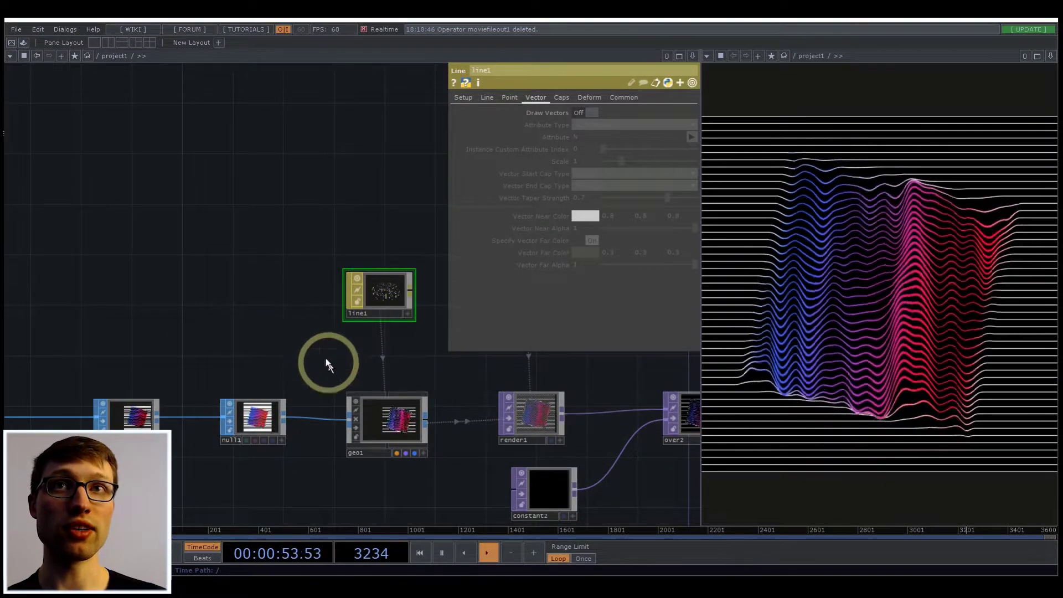
left_click_drag(348, 330, 369, 280)
scroll(368, 281, "down", 3)
scroll(211, 401, "up", 2)
scroll(209, 404, "up", 5)
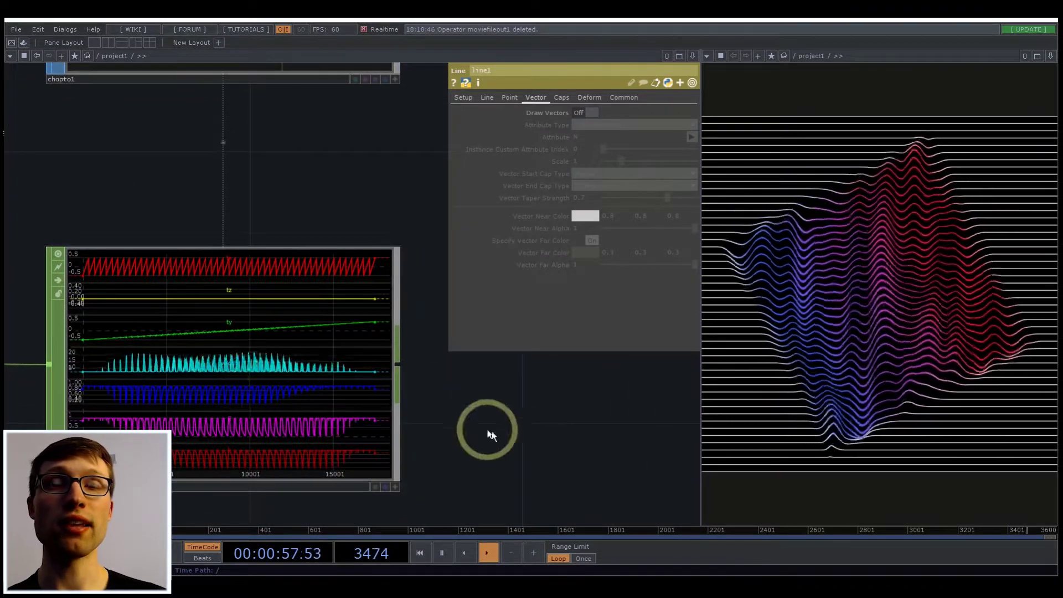
scroll(531, 427, "down", 3)
scroll(532, 427, "down", 2)
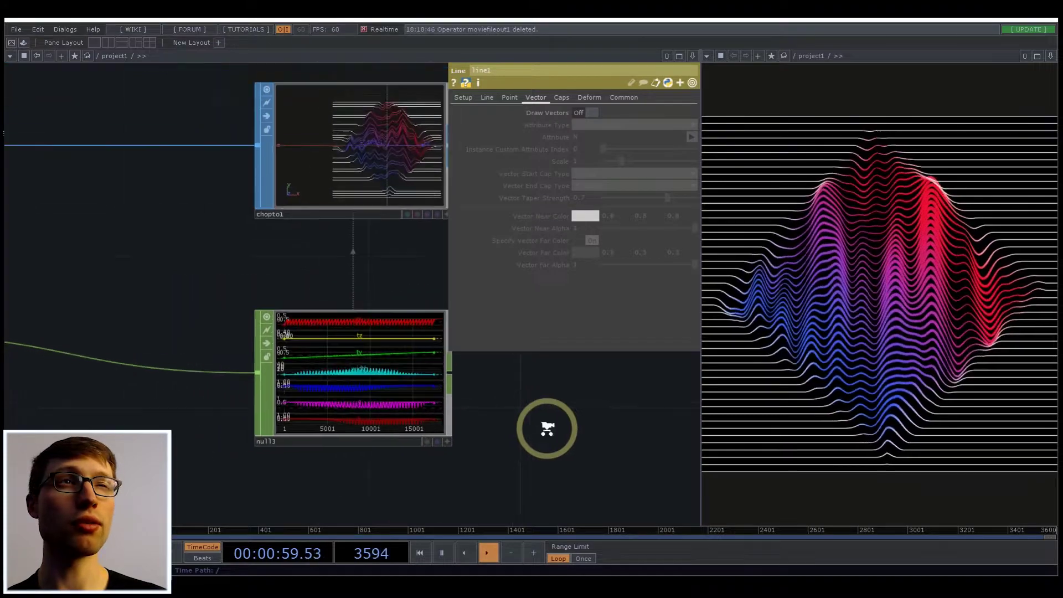
left_click_drag(546, 427, 462, 450)
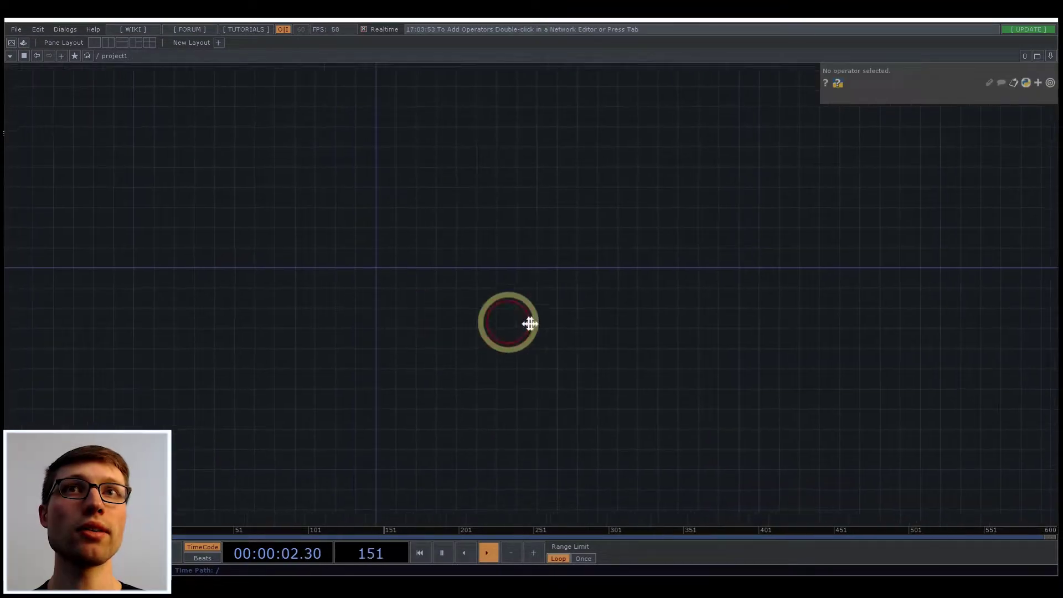
- Add a Grid SOP to the empty project1 network
left_click_drag(529, 324, 634, 375)
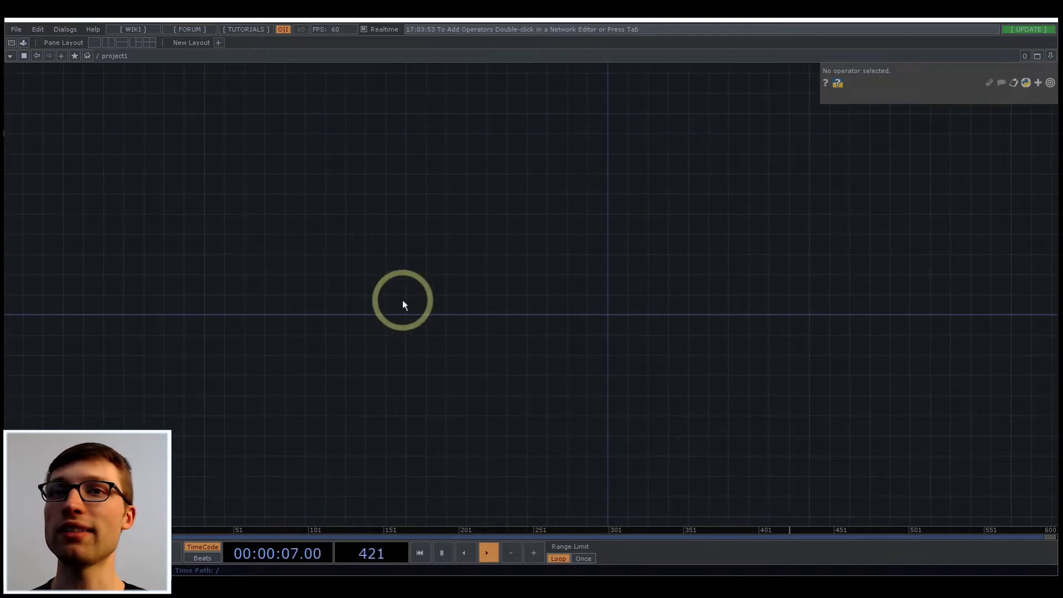
double_click(267, 264)
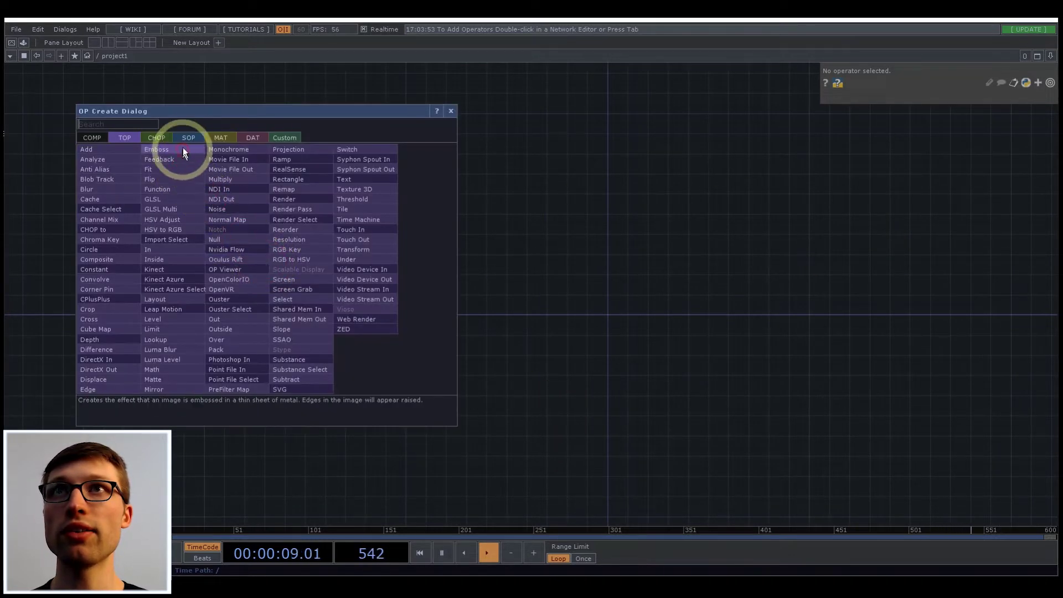
left_click(188, 138)
type("f")
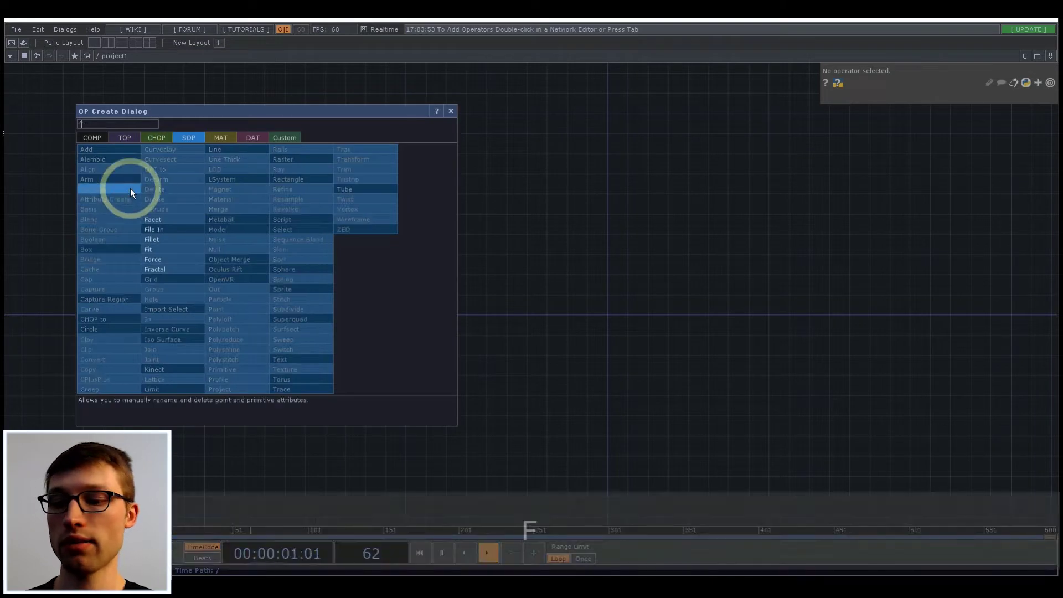
key("BackSpace")
key("BackSpace")
type("g")
left_click(156, 282)
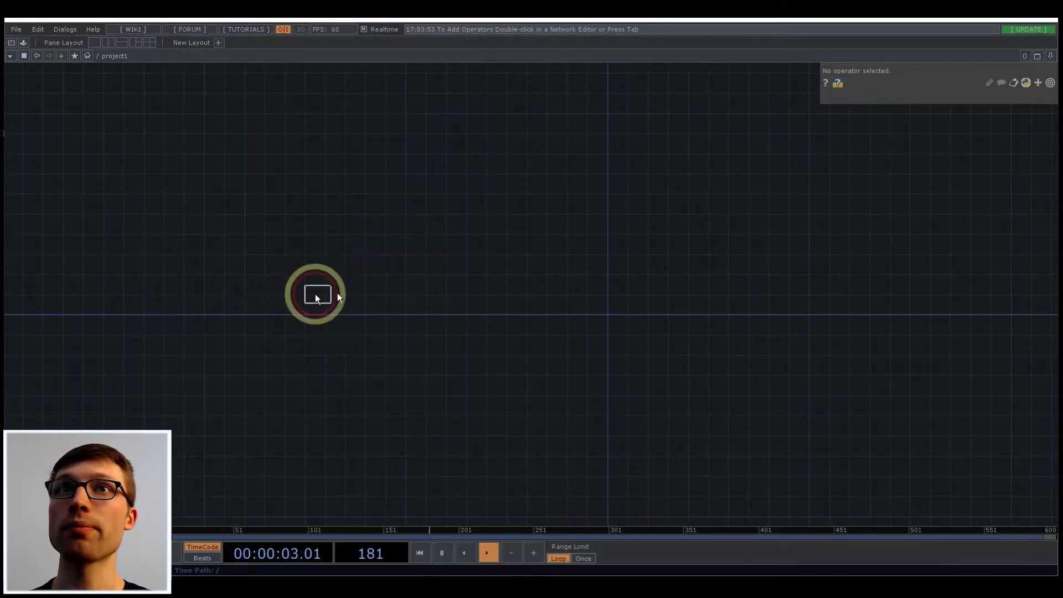
left_click(347, 289)
scroll(337, 271, "up", 3)
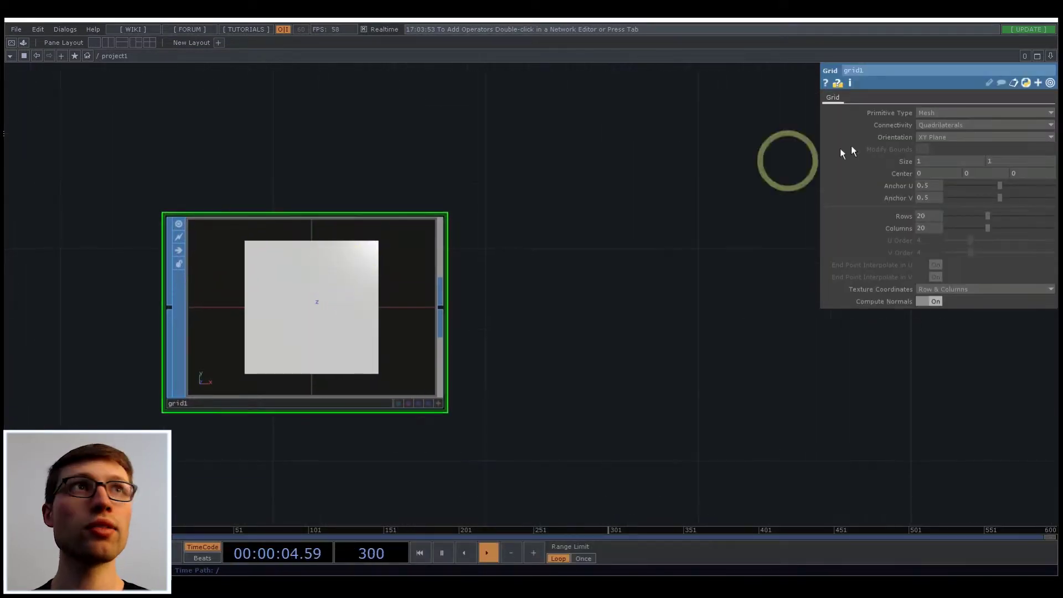
- Set the grid's primitive type to Polygon and its connectivity to Rows
left_click(935, 112)
left_click(937, 124)
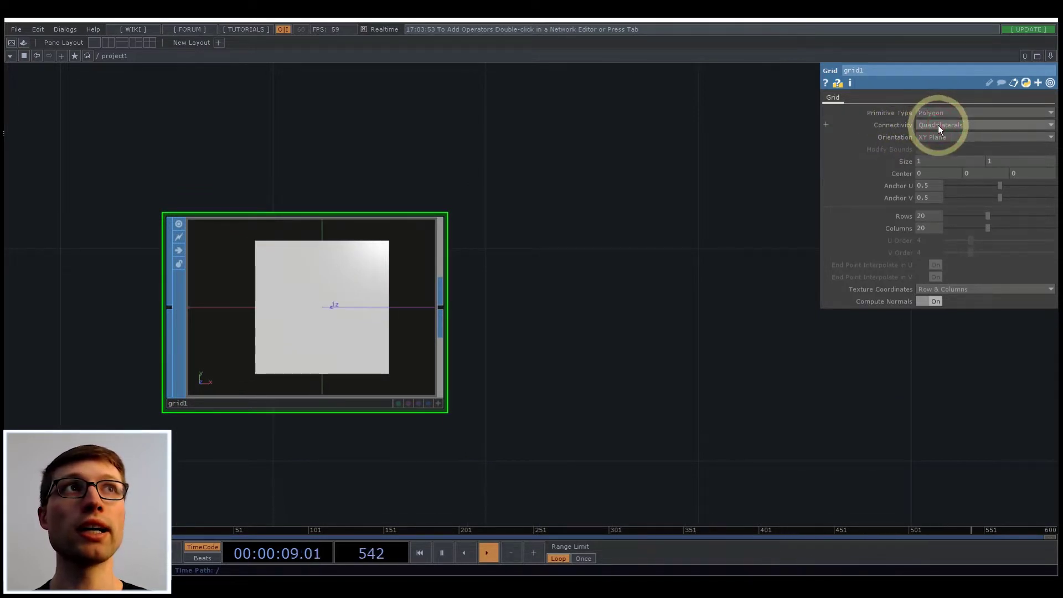
left_click(936, 125)
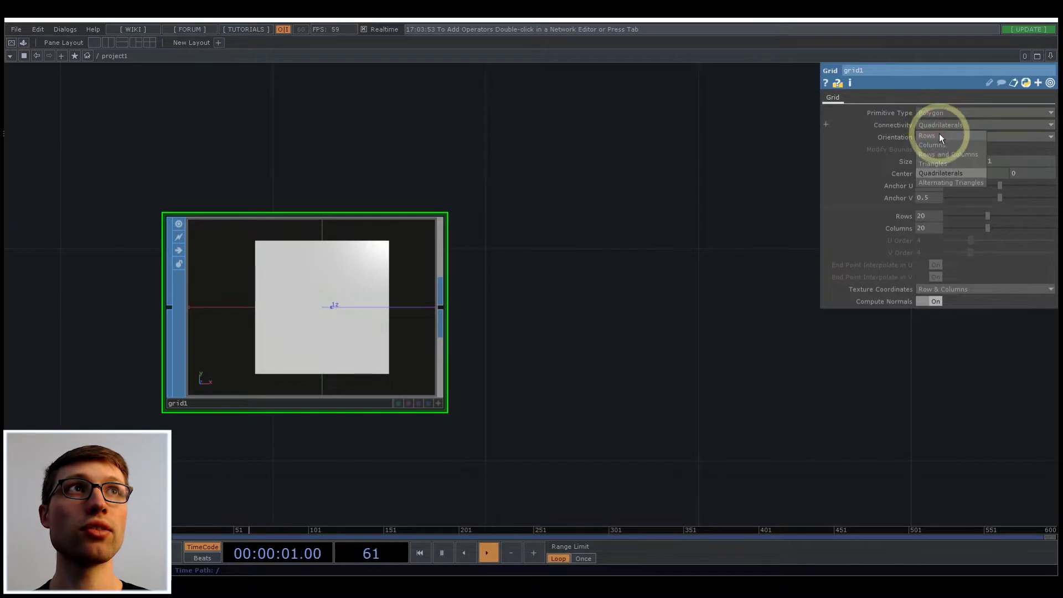
left_click(939, 135)
scroll(306, 283, "up", 5)
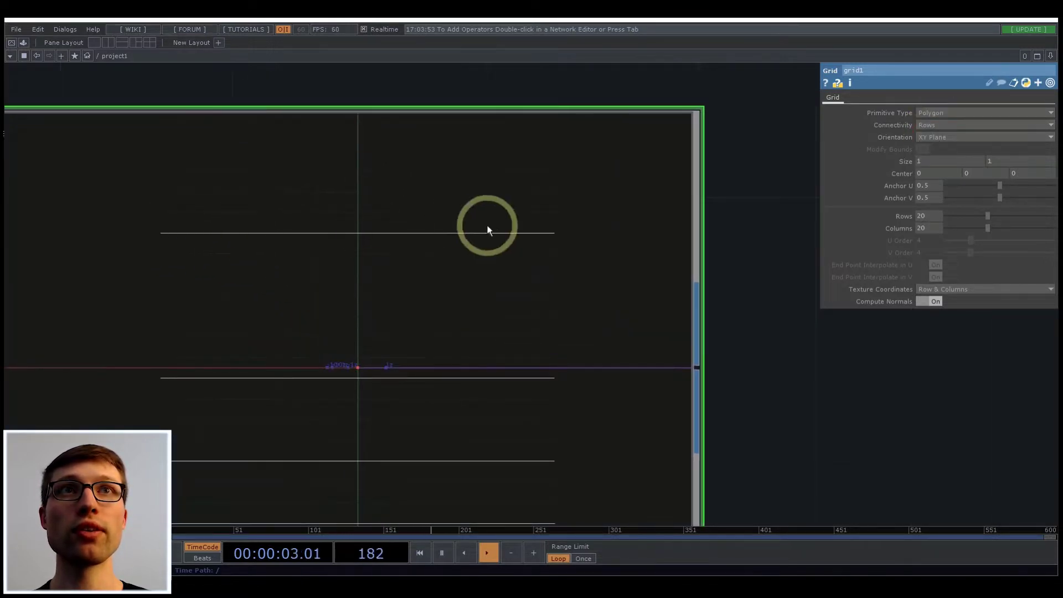
scroll(443, 366, "down", 5)
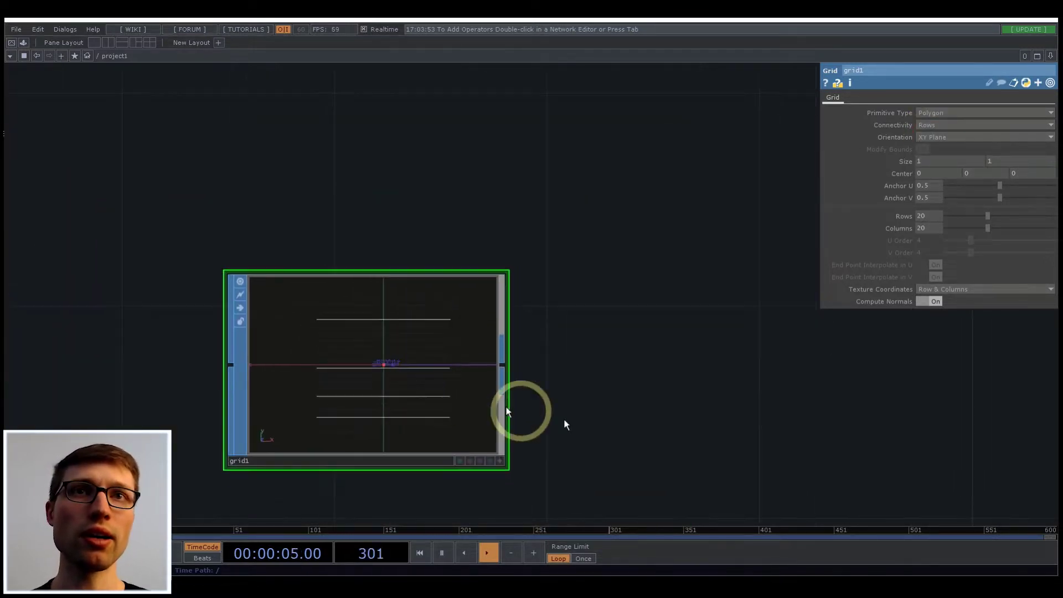
- Add a Null SOP connected to the grid's output, placed well away from it to leave space between
left_click_drag(562, 421, 230, 449)
scroll(533, 395, "down", 4)
left_click_drag(533, 395, 265, 371)
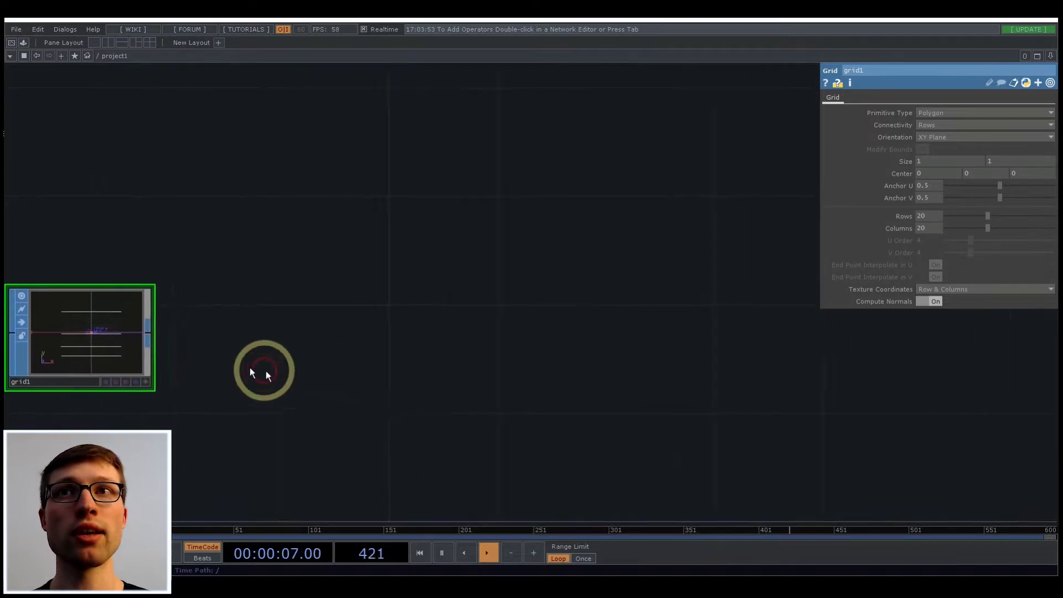
right_click(119, 327)
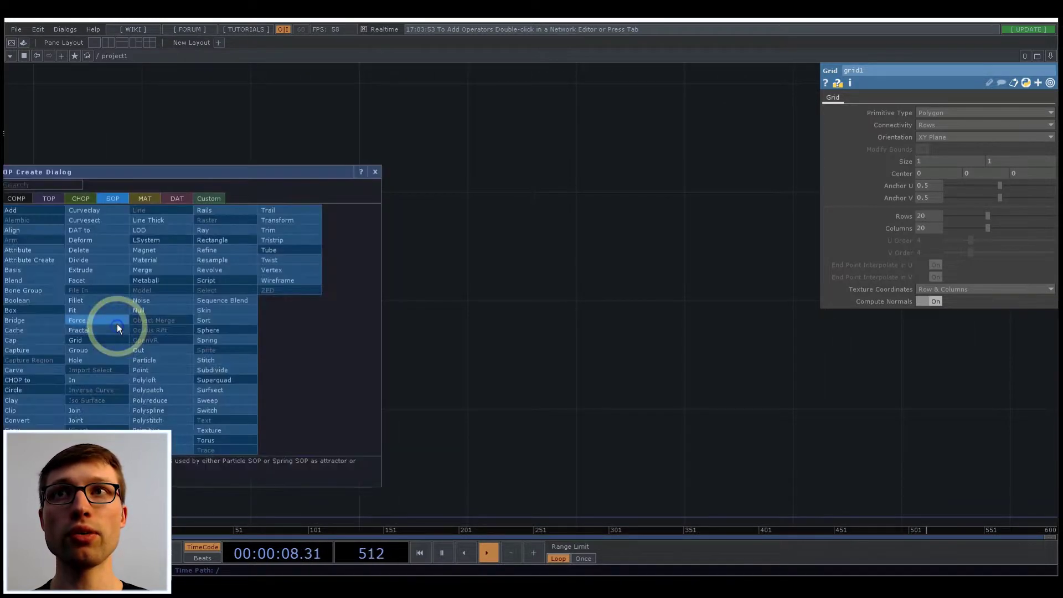
left_click(163, 306)
left_click(729, 334)
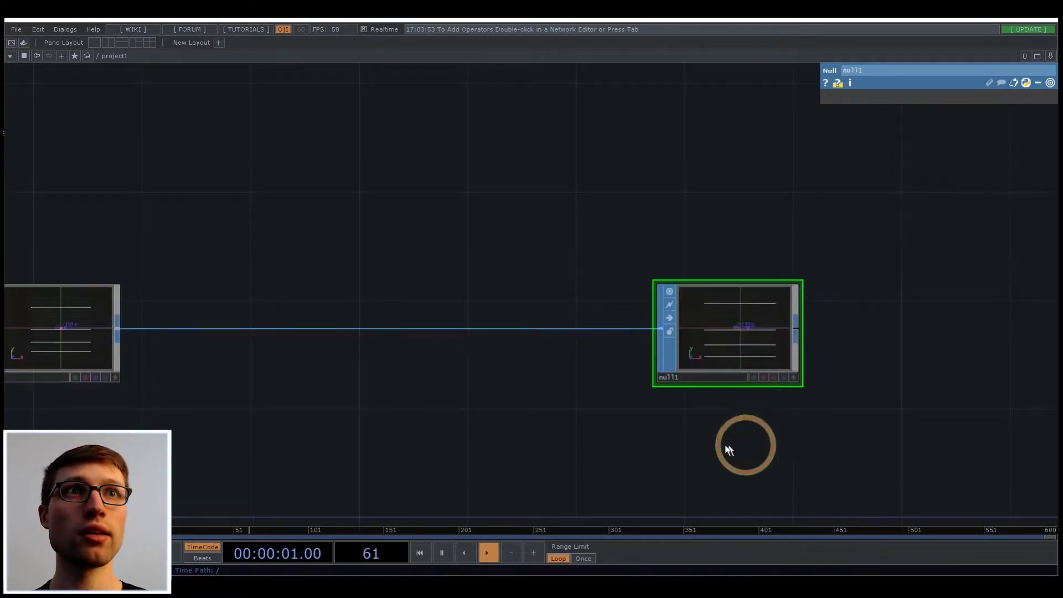
- Add a Geometry COMP connected to the output of the Null SOP
scroll(724, 436, "down", 4)
left_click_drag(723, 430, 508, 410)
right_click(542, 352)
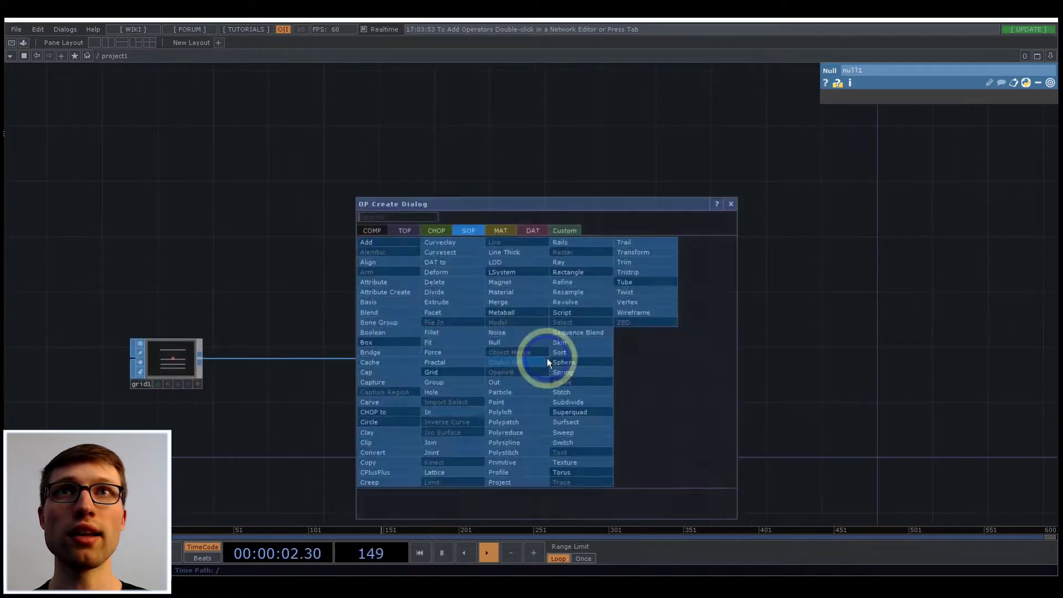
left_click(376, 233)
type("ge")
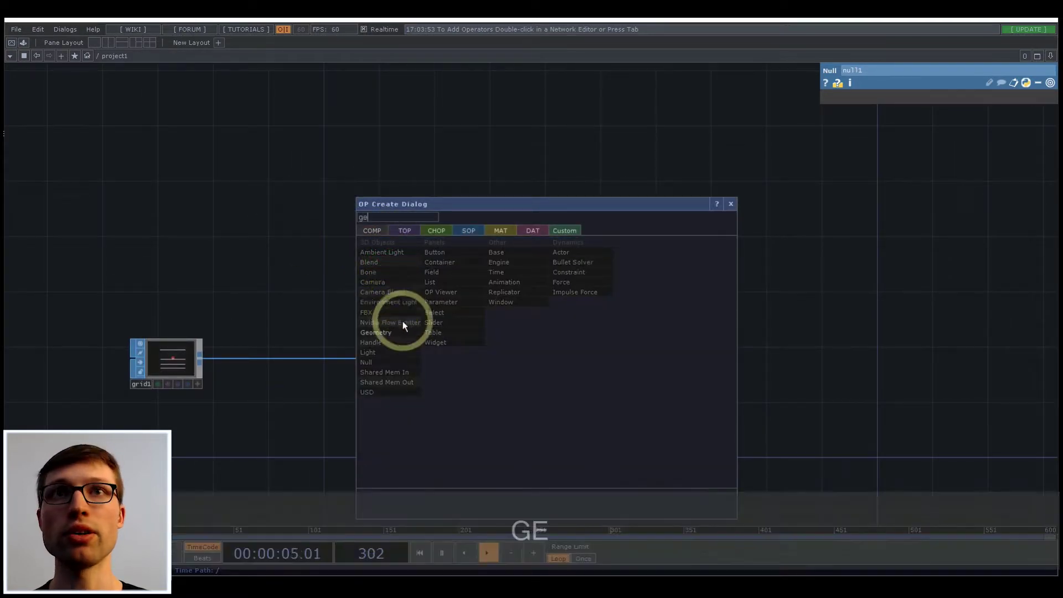
left_click(403, 329)
left_click(657, 346)
- Add a Camera COMP to the network above and to the right of the Geometry COMP
scroll(598, 412, "down", 2)
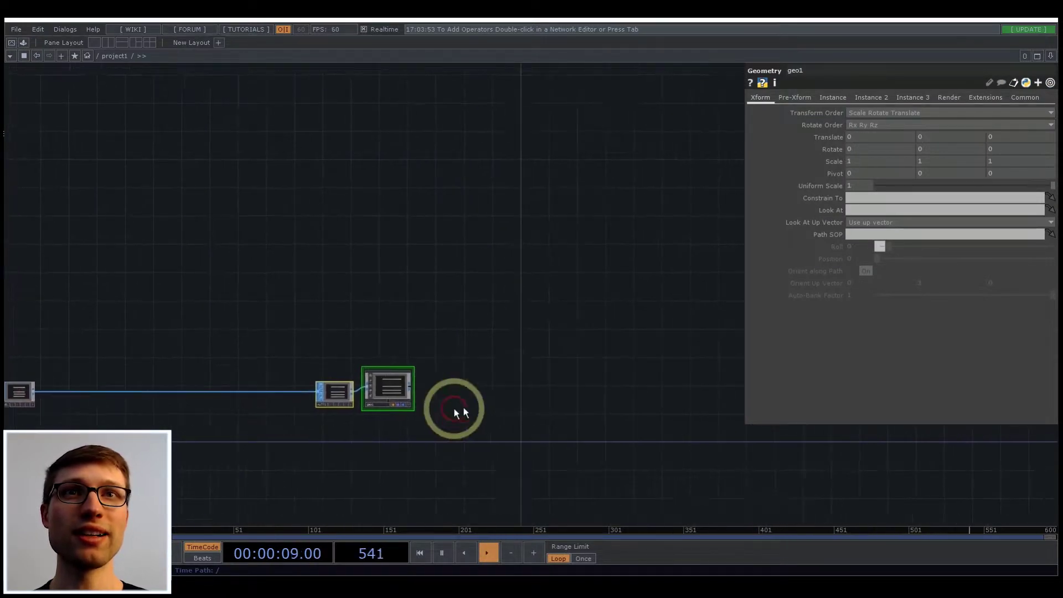
scroll(453, 409, "up", 3)
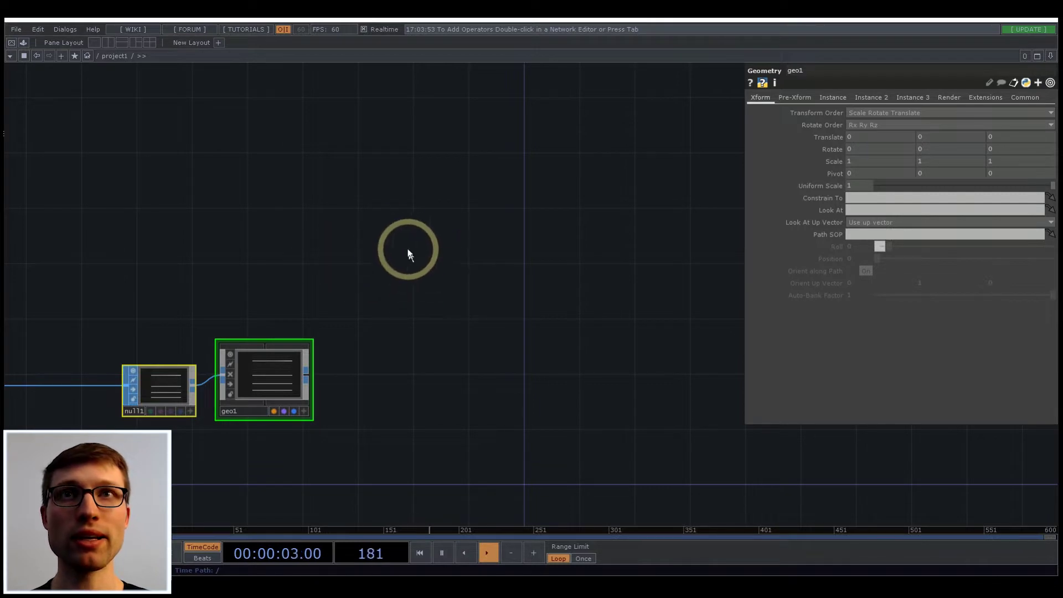
key("Tab")
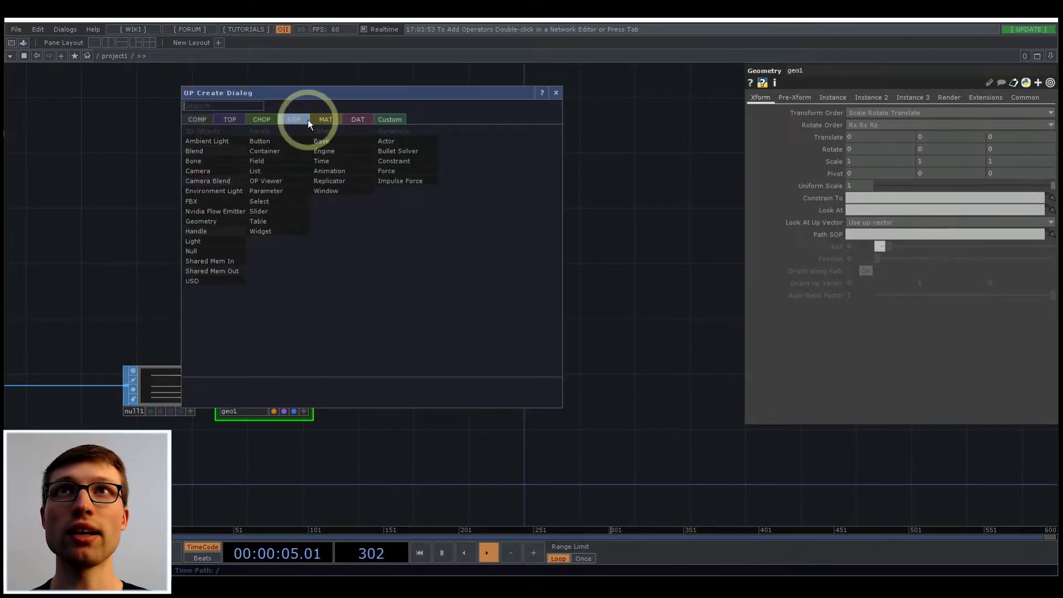
left_click(294, 119)
left_click(208, 120)
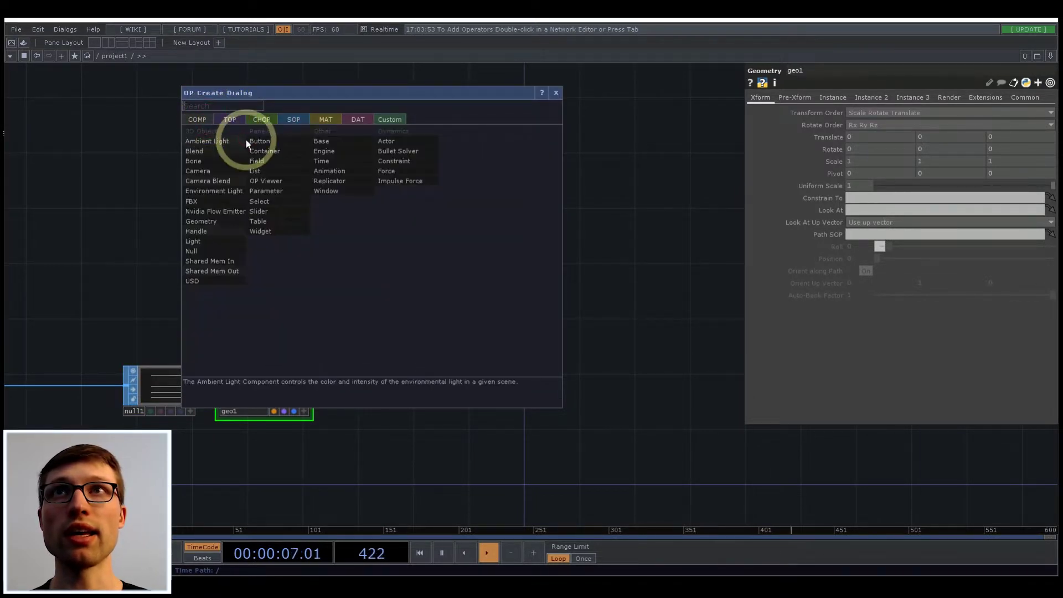
left_click(232, 171)
left_click(430, 257)
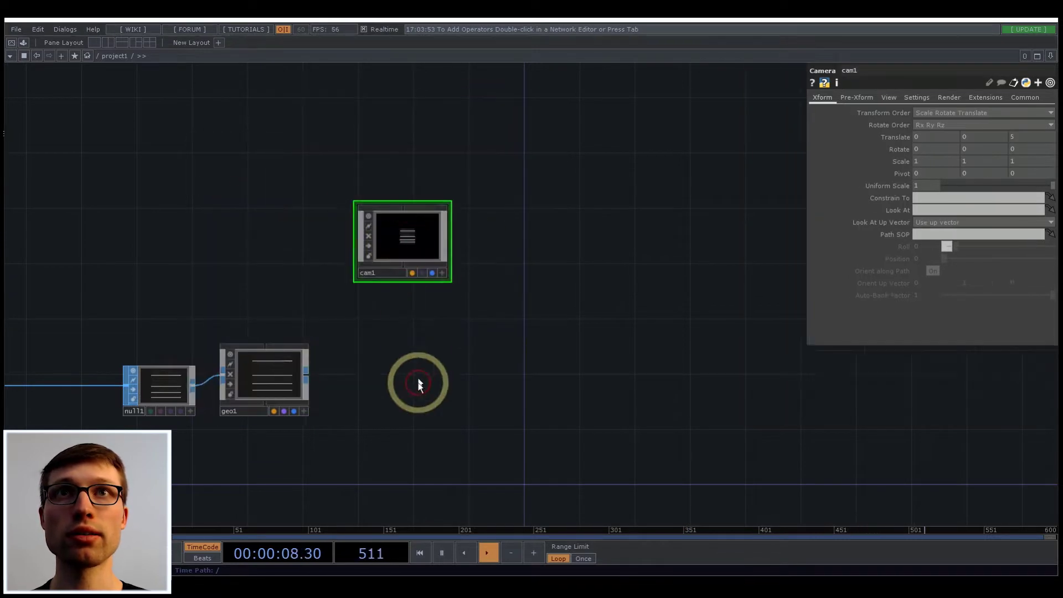
- Add a Render TOP below the Camera COMP, beside the Geometry COMP
double_click(381, 382)
left_click(244, 255)
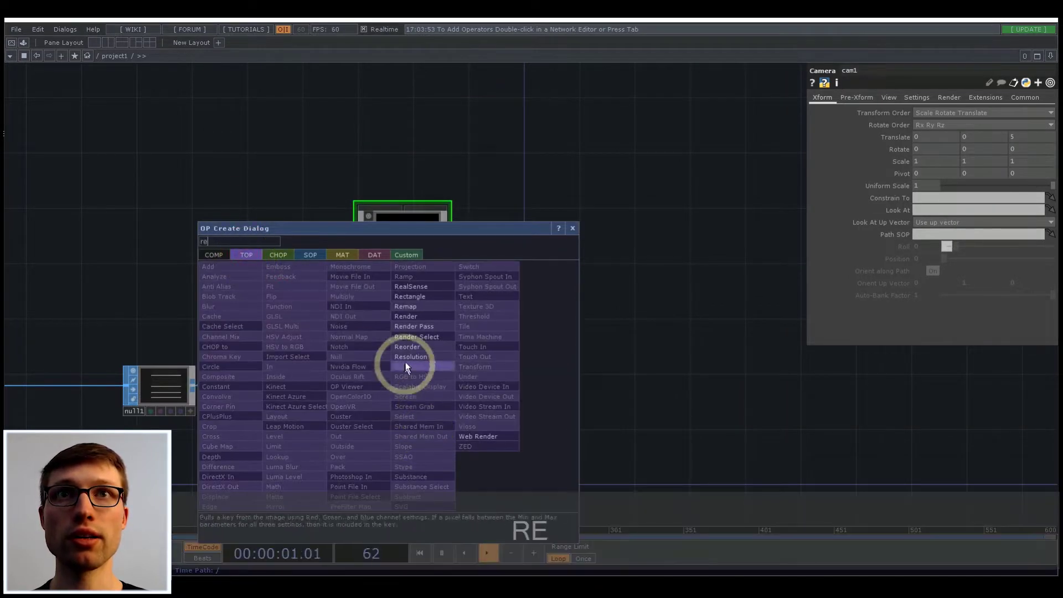
left_click(413, 386)
left_click(411, 388)
scroll(415, 380, "up", 5)
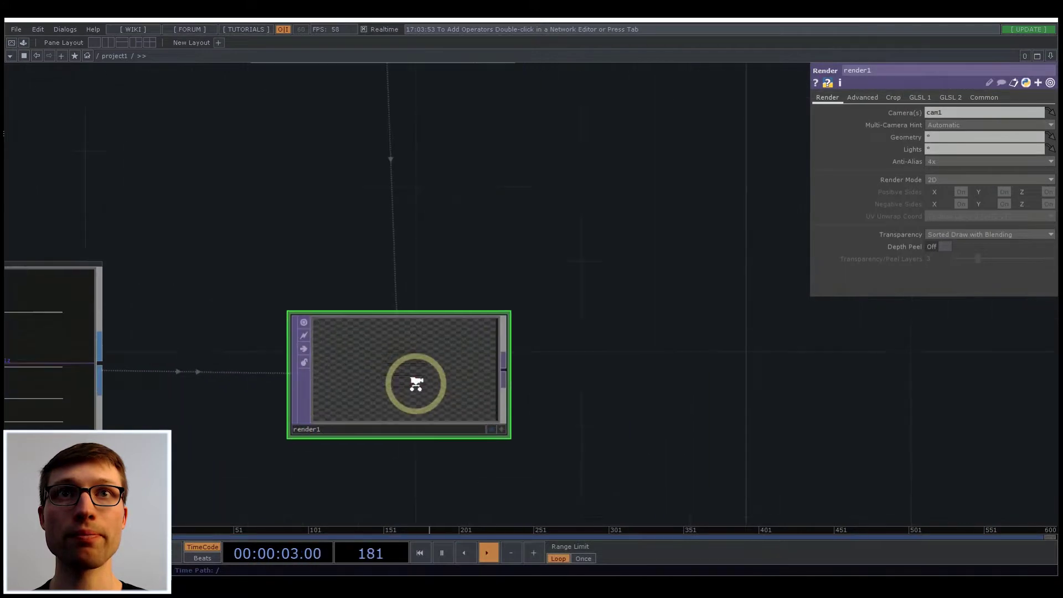
scroll(416, 383, "down", 4)
- Add a Null TOP to the Render TOP's output, well away from it, and display it as the network backdrop
left_click_drag(576, 400, 398, 371)
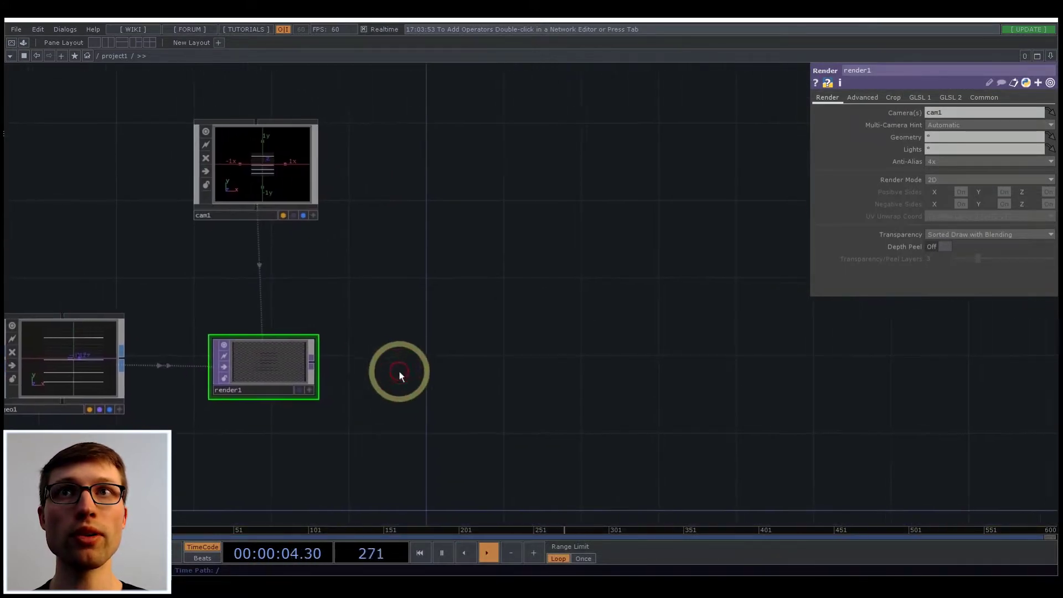
right_click(308, 359)
left_click(293, 334)
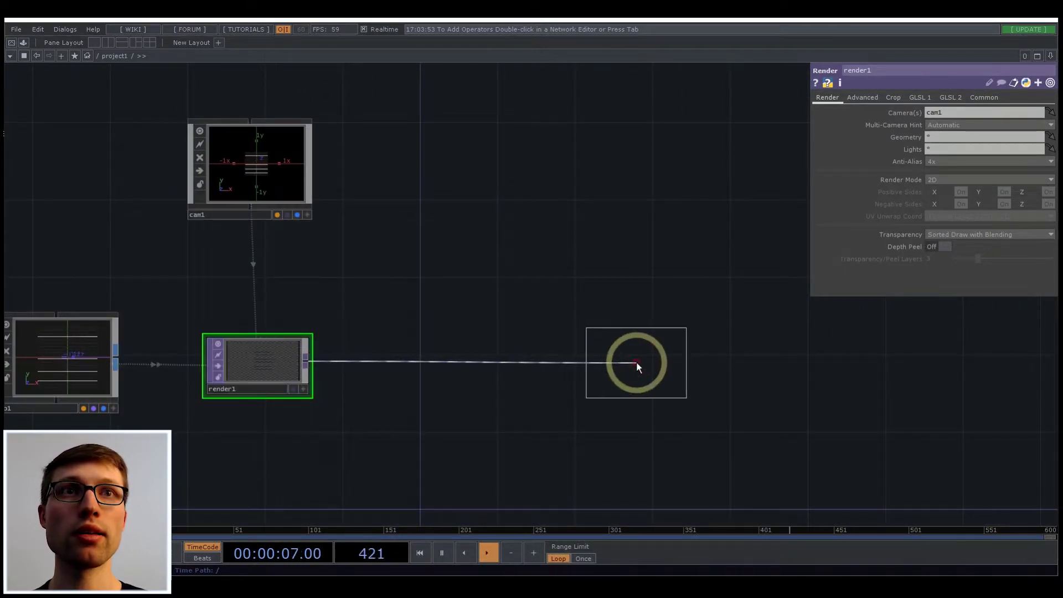
left_click(645, 365)
left_click(683, 390)
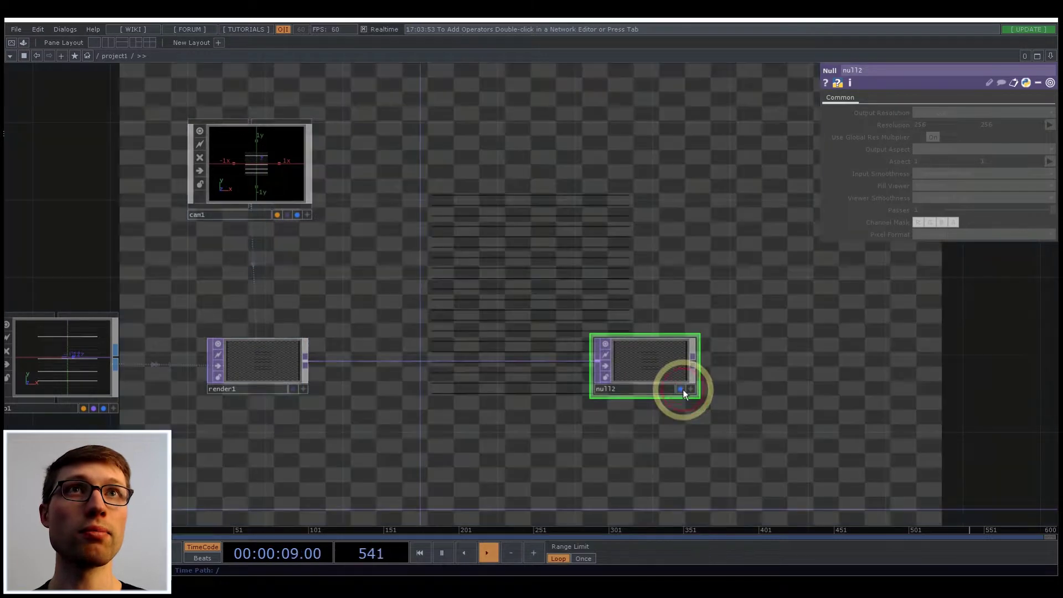
- Split the workspace into two side-by-side panes, widen the network pane, and switch the other pane to an output viewer
left_click(293, 140)
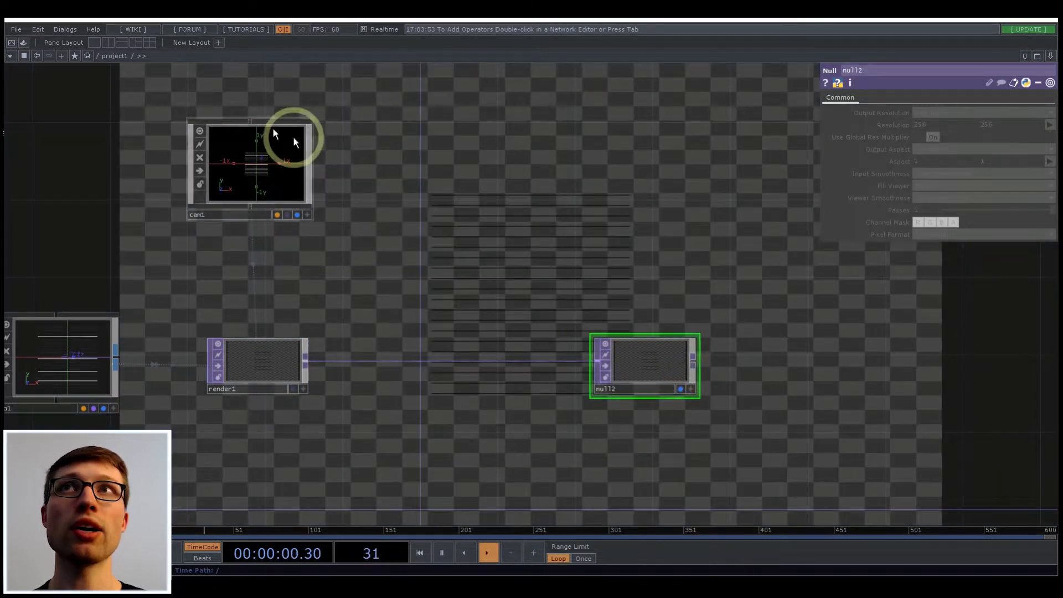
left_click(109, 42)
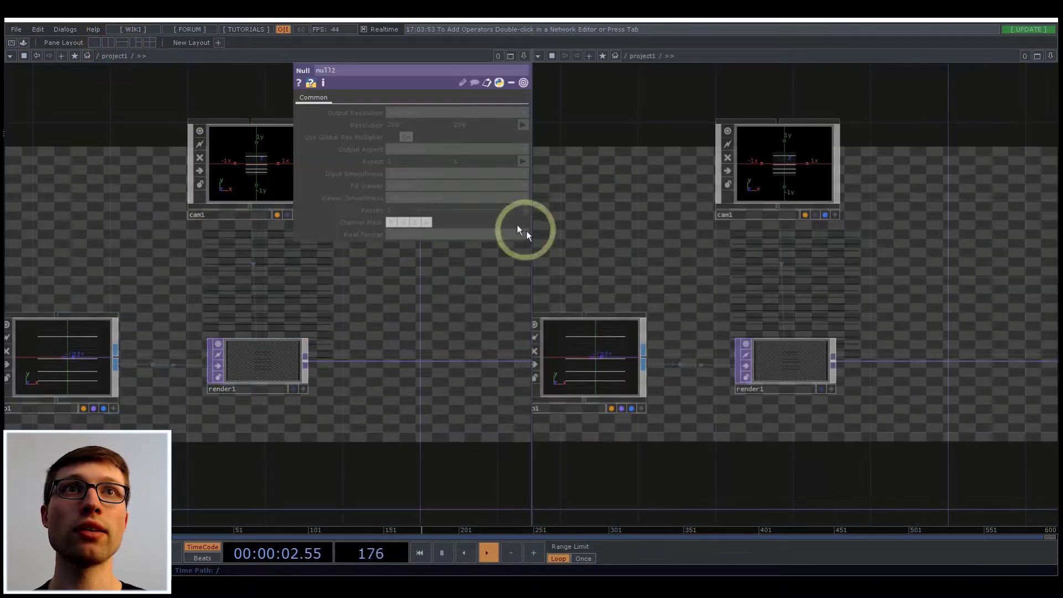
left_click_drag(532, 274, 685, 270)
left_click(745, 279)
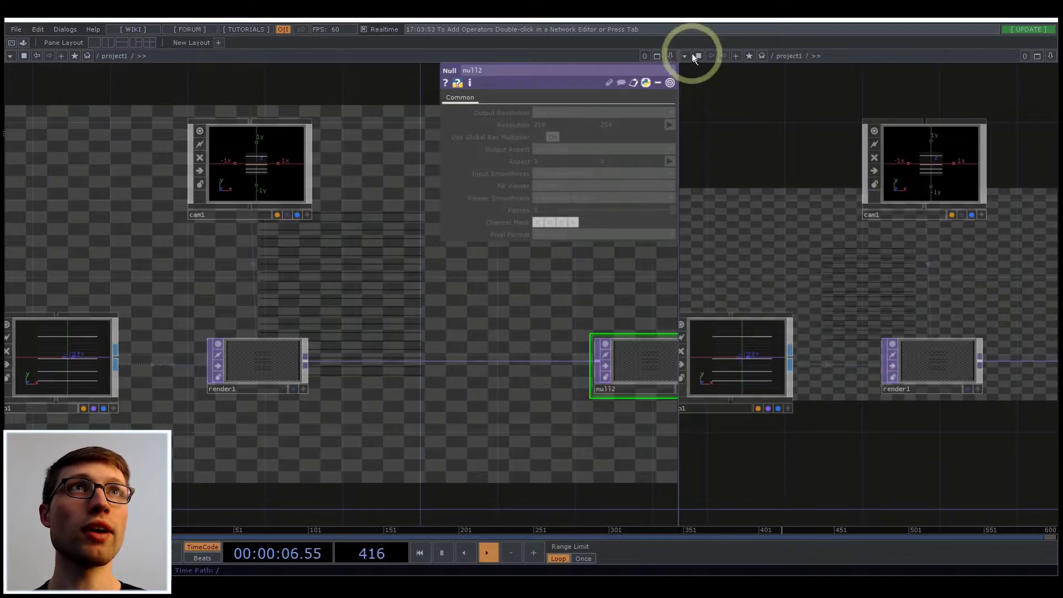
left_click(700, 102)
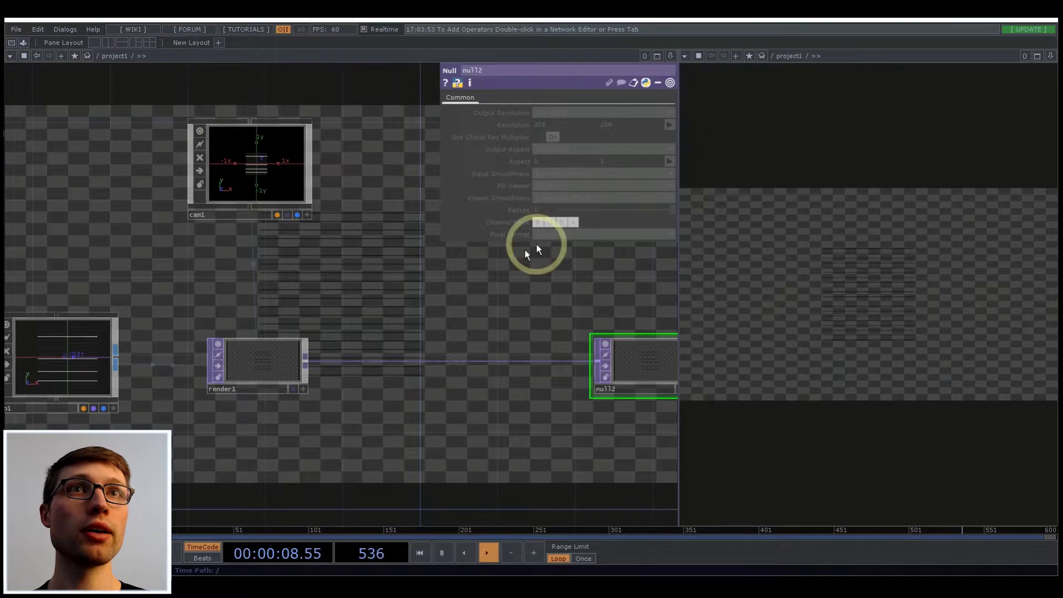
- Turn off Backdrop TOPs in the network pane
right_click(446, 291)
mouse_move(490, 325)
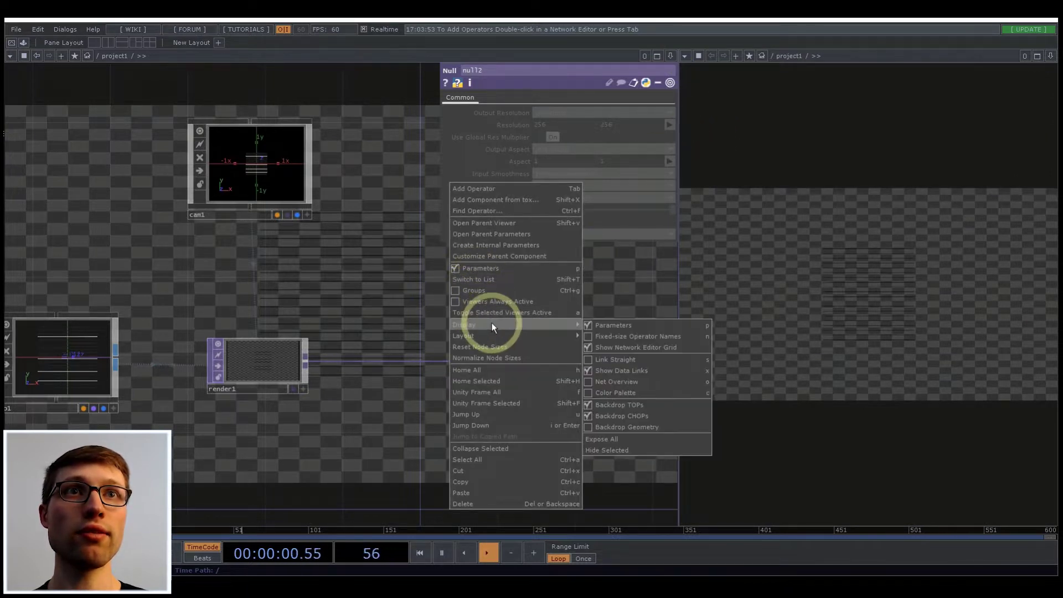
left_click(623, 405)
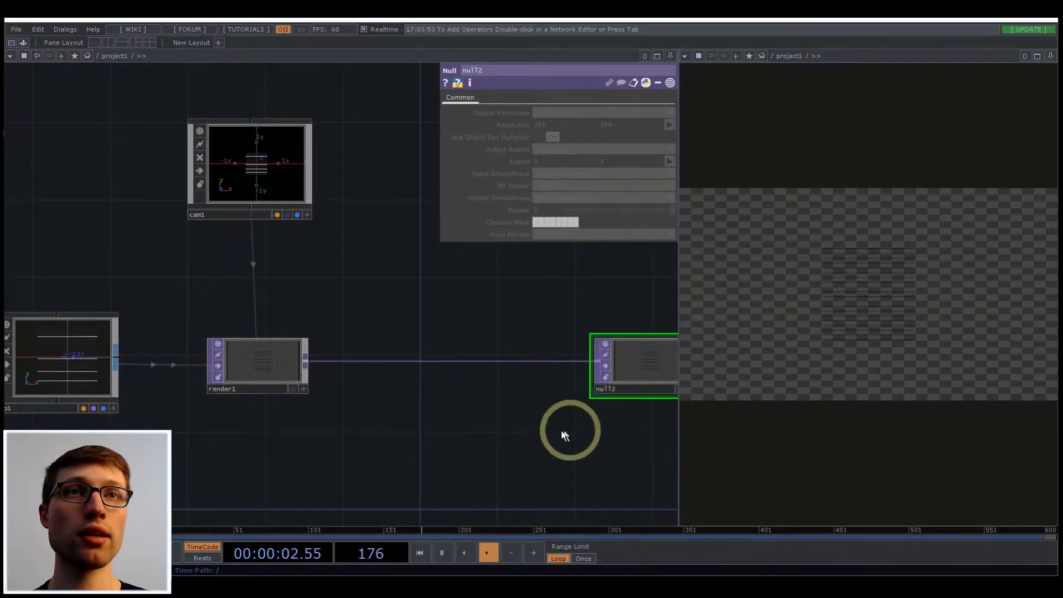
left_click_drag(476, 335, 318, 326)
right_click(319, 327)
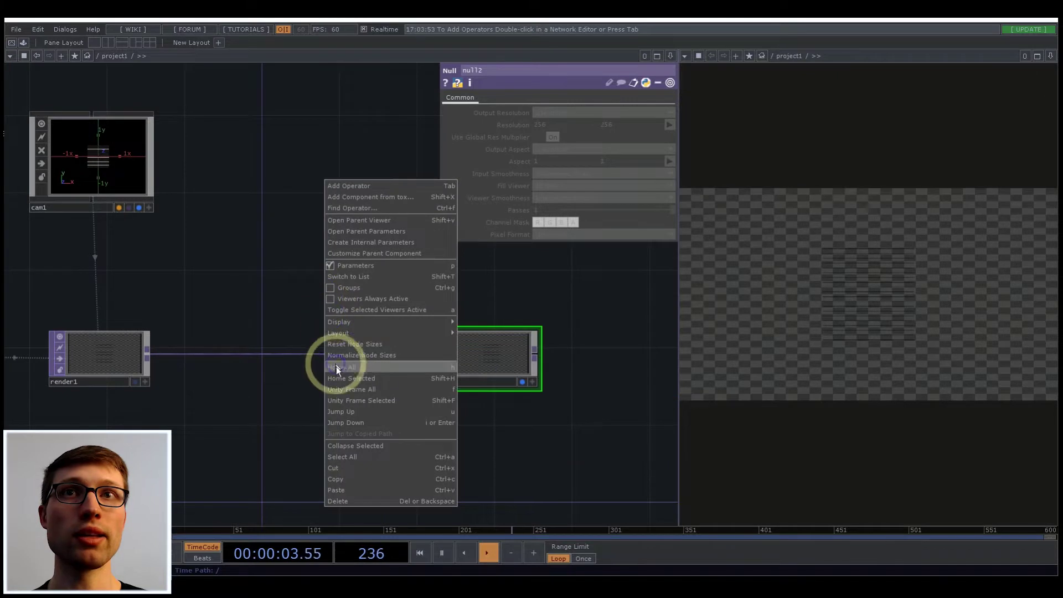
left_click(273, 306)
scroll(266, 316, "down", 3)
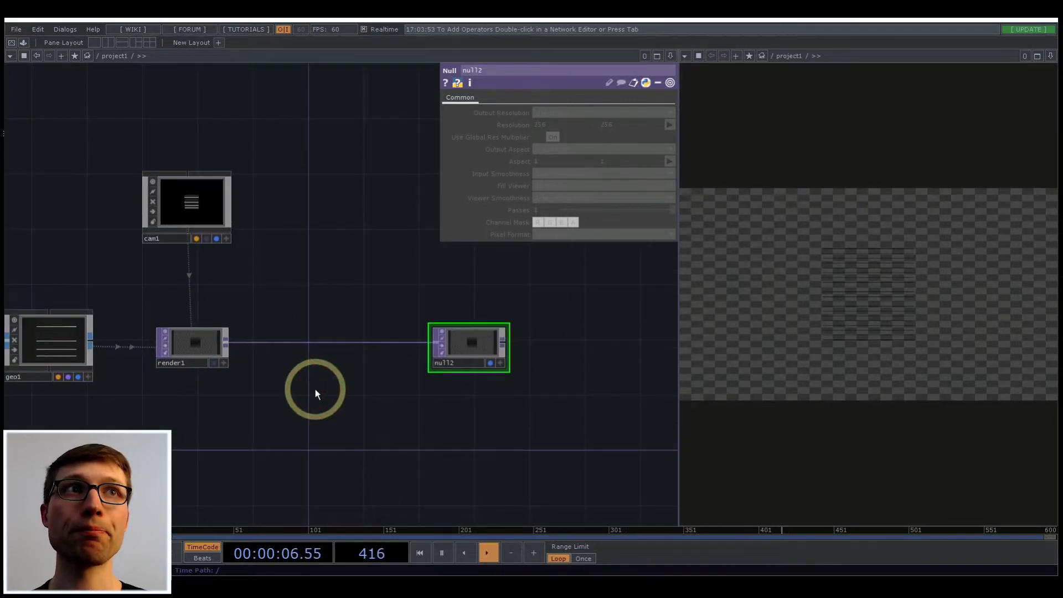
- Set the Render TOP's resolution to 1080 by 1080
left_click(197, 344)
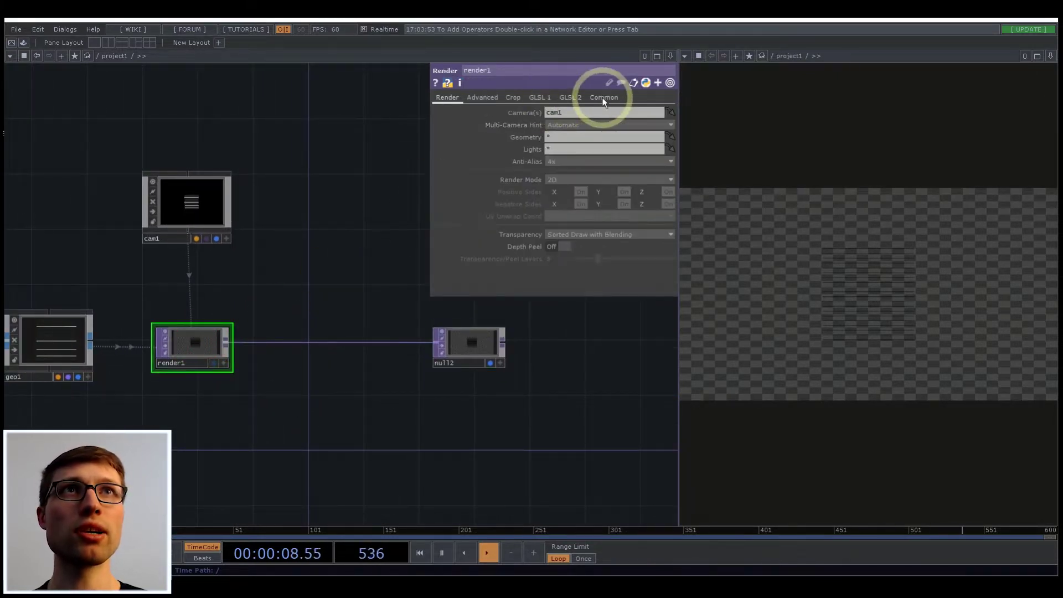
type("1080")
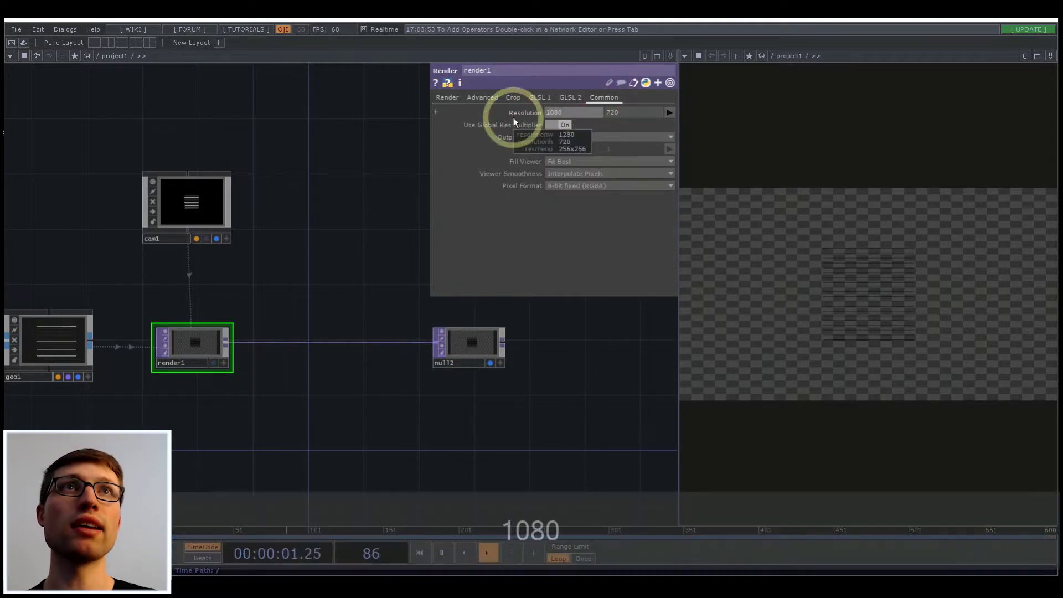
key("Tab")
type("1080")
key("Return")
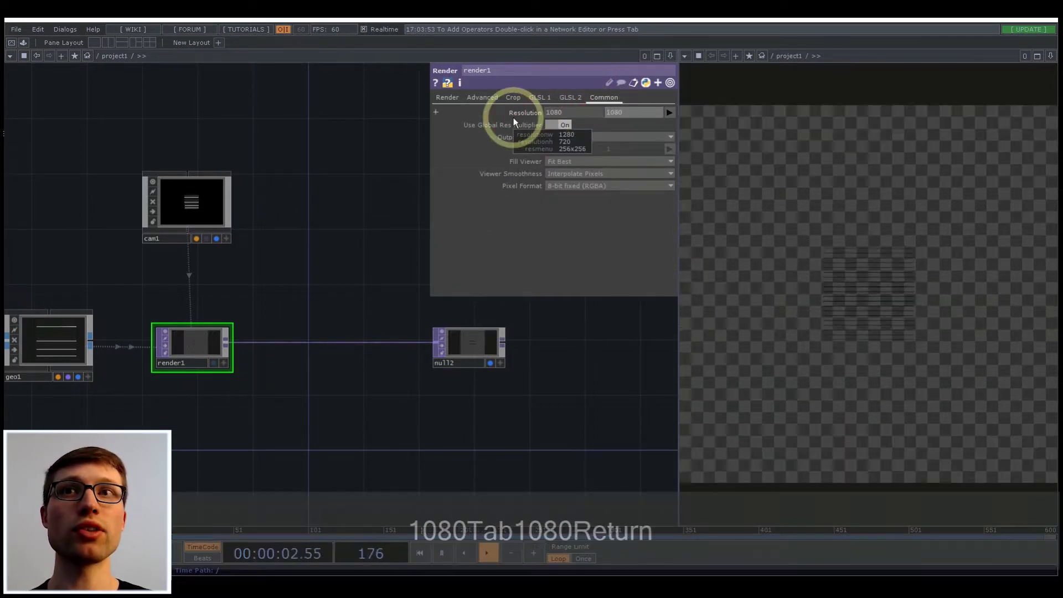
- Insert an Over TOP between the Render TOP and the Null TOP
left_click_drag(370, 395, 397, 385)
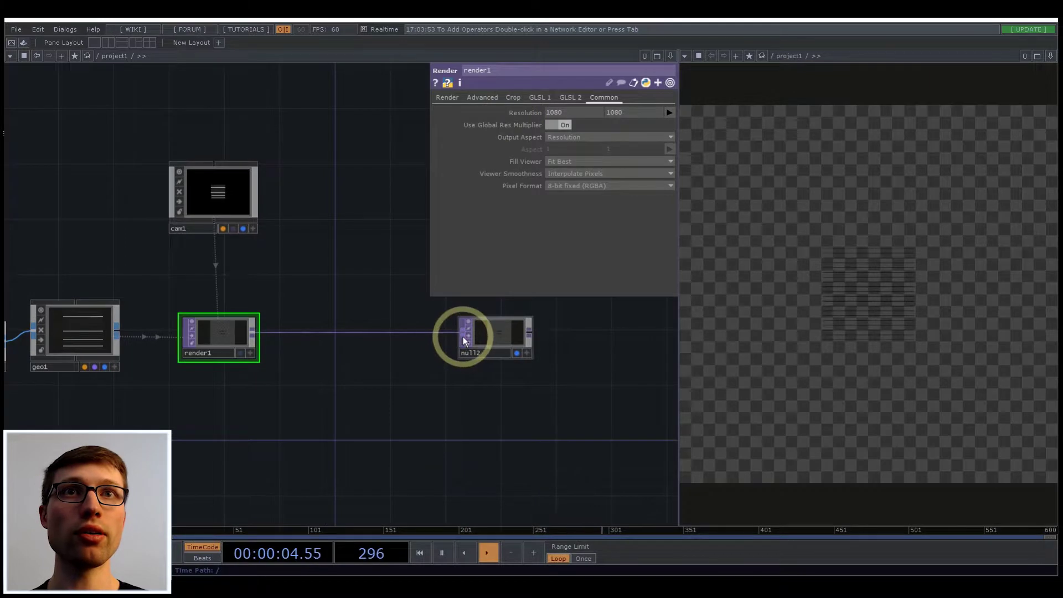
right_click(463, 337)
type("over")
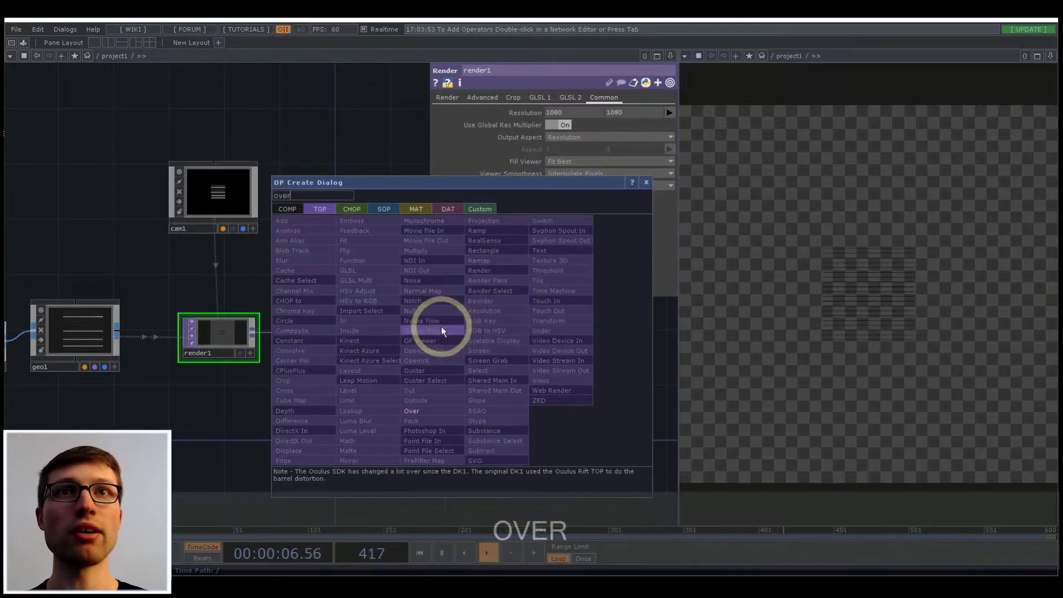
left_click(441, 410)
left_click(397, 335)
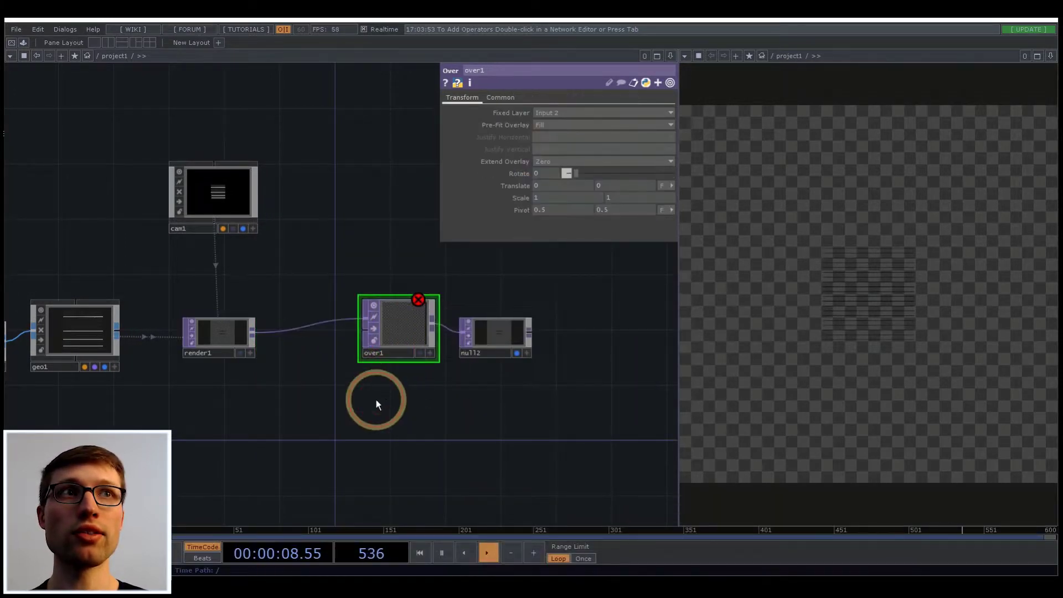
- Add a Constant TOP below the Render TOP and connect it to the Over TOP's second input
left_click_drag(377, 400, 449, 354)
double_click(330, 379)
type("c")
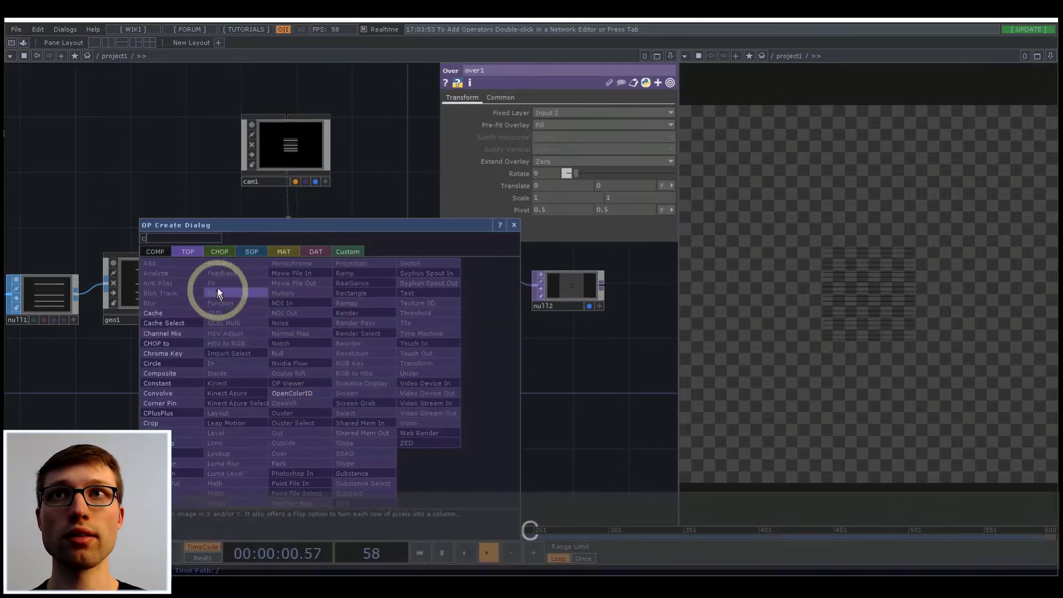
left_click(350, 376)
left_click_drag(366, 358, 479, 317)
- Set the Over TOP's fixed layer to Input 1
left_click(473, 286)
left_click(546, 111)
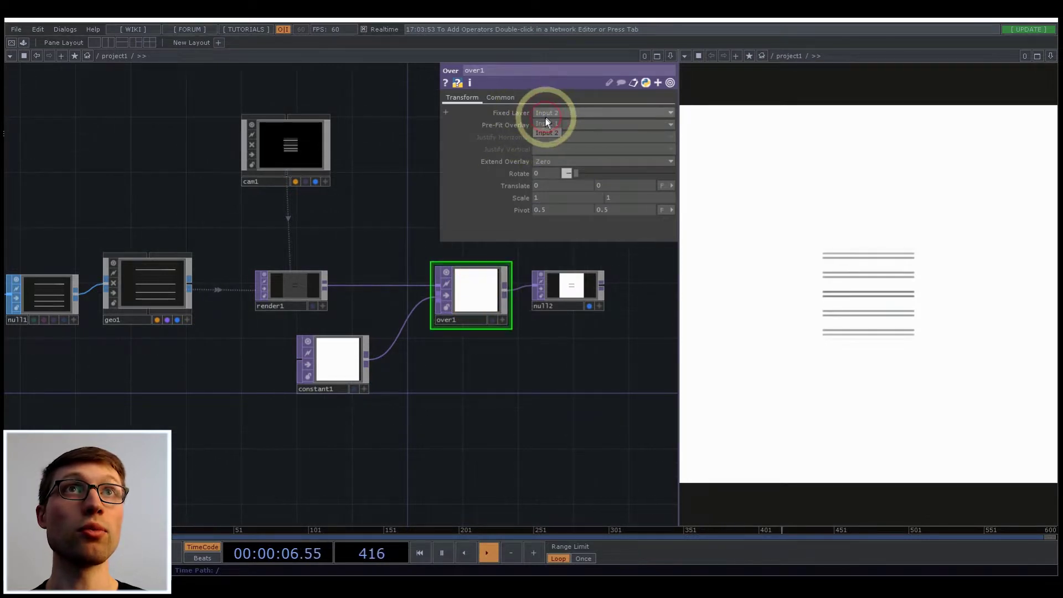
left_click(543, 122)
middle_click(480, 292)
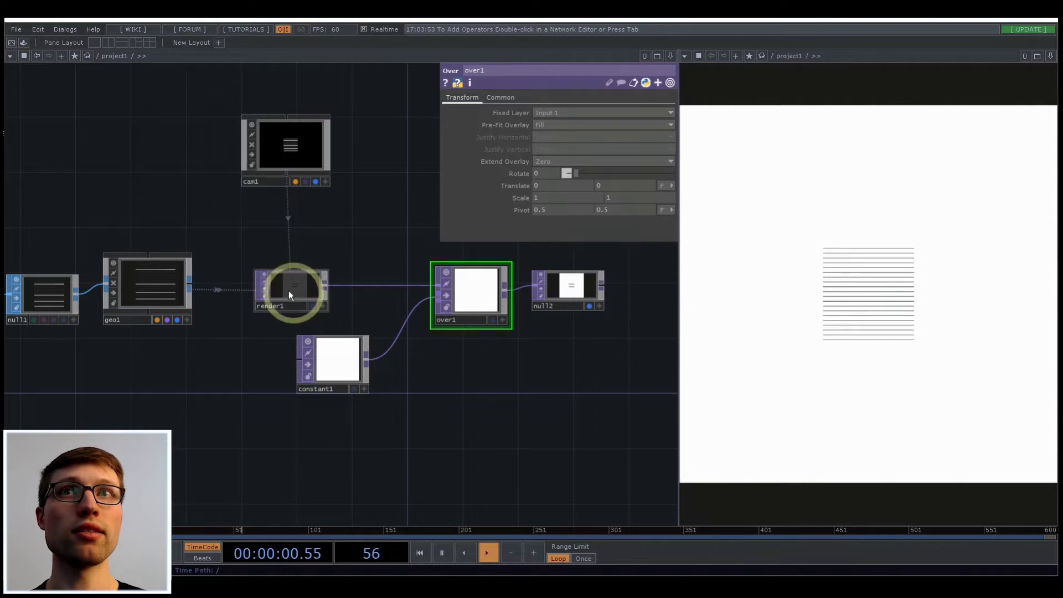
- Add a Line MAT above the Geometry COMP
left_click(286, 148)
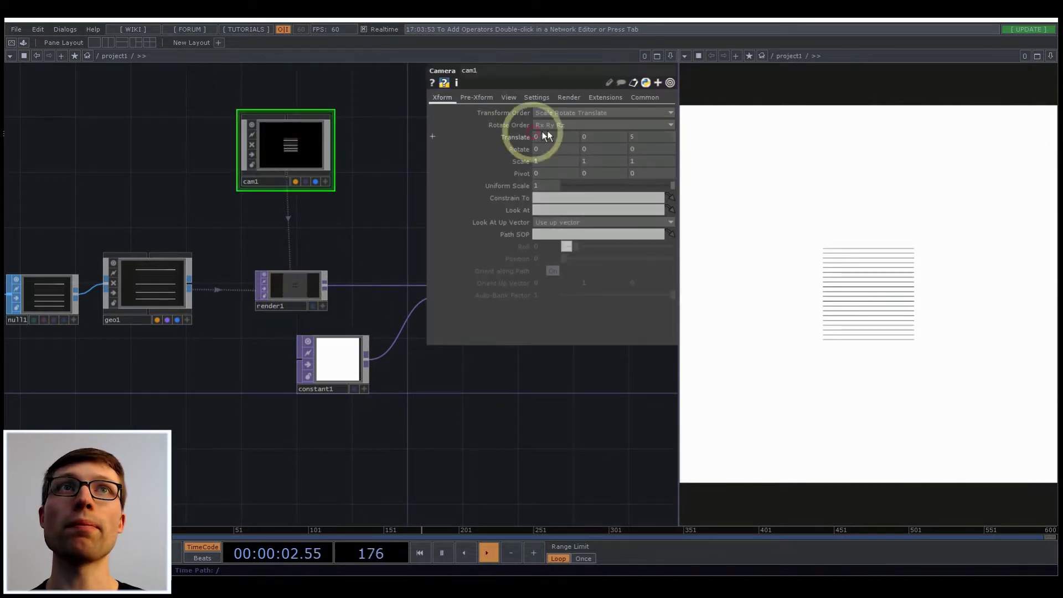
left_click_drag(147, 190, 252, 220)
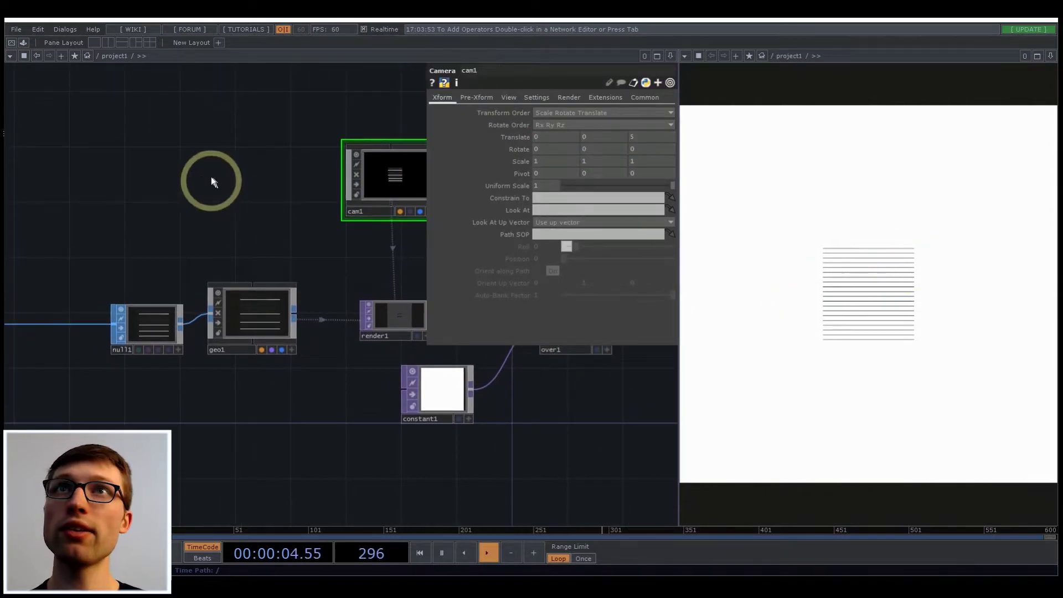
key("Tab")
left_click(173, 54)
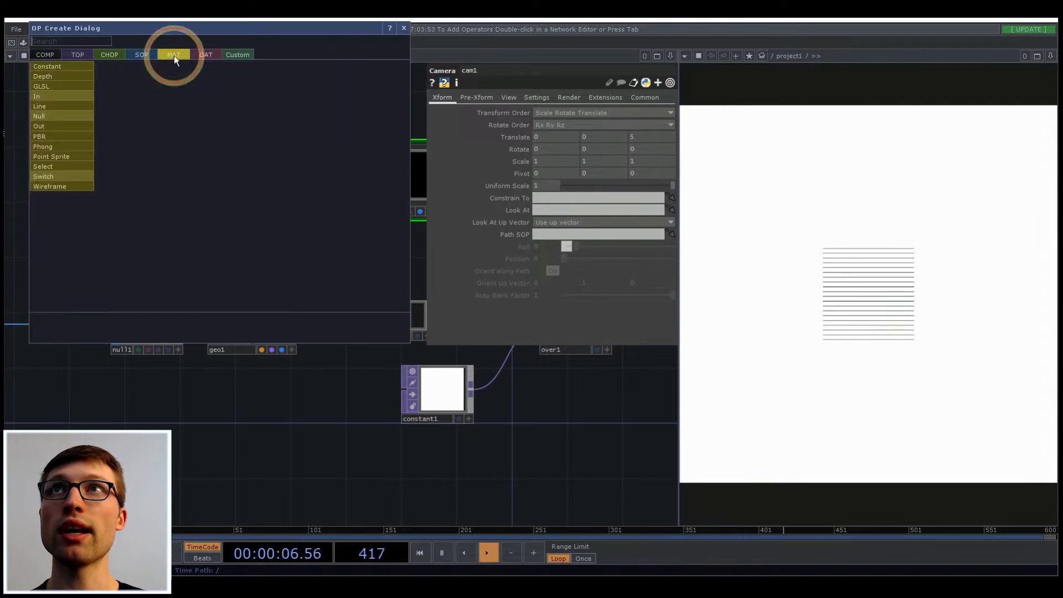
left_click(67, 105)
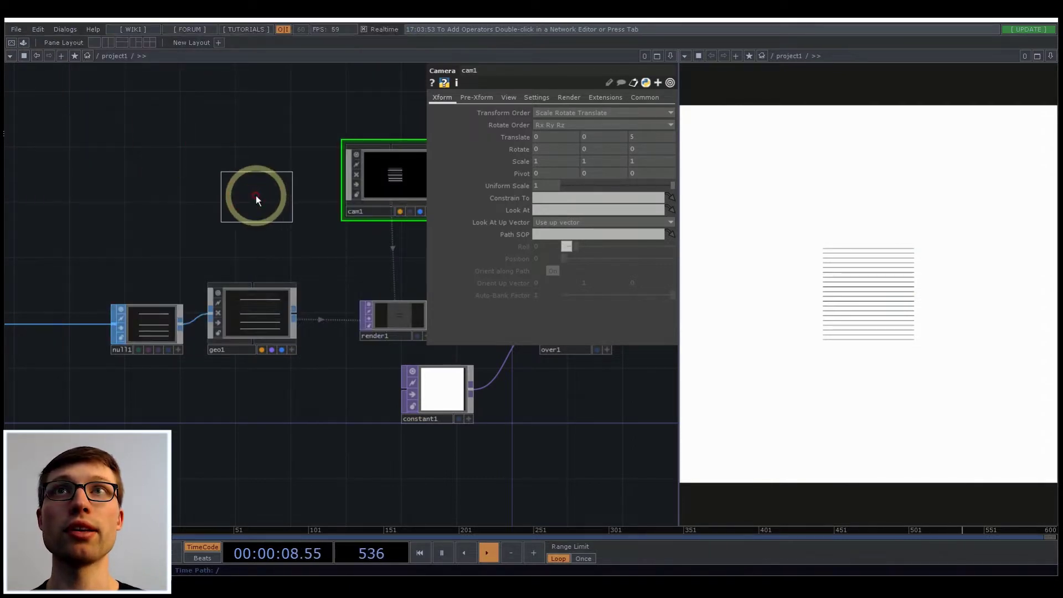
left_click(288, 212)
- Assign the Line MAT as the Geometry COMP's material and open the geometry's render parameters
left_click_drag(266, 186, 262, 310)
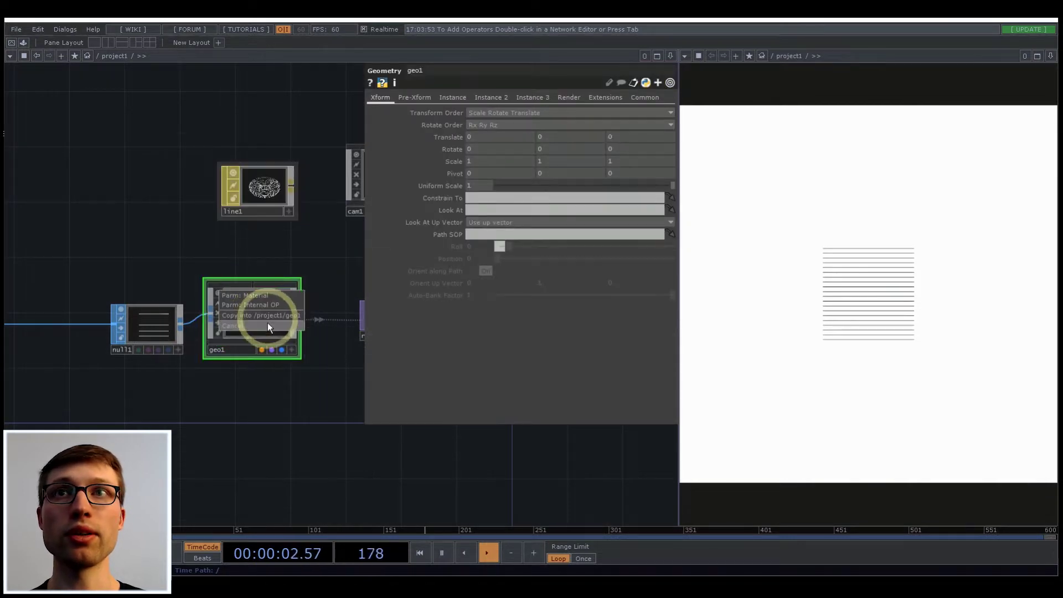
left_click(254, 297)
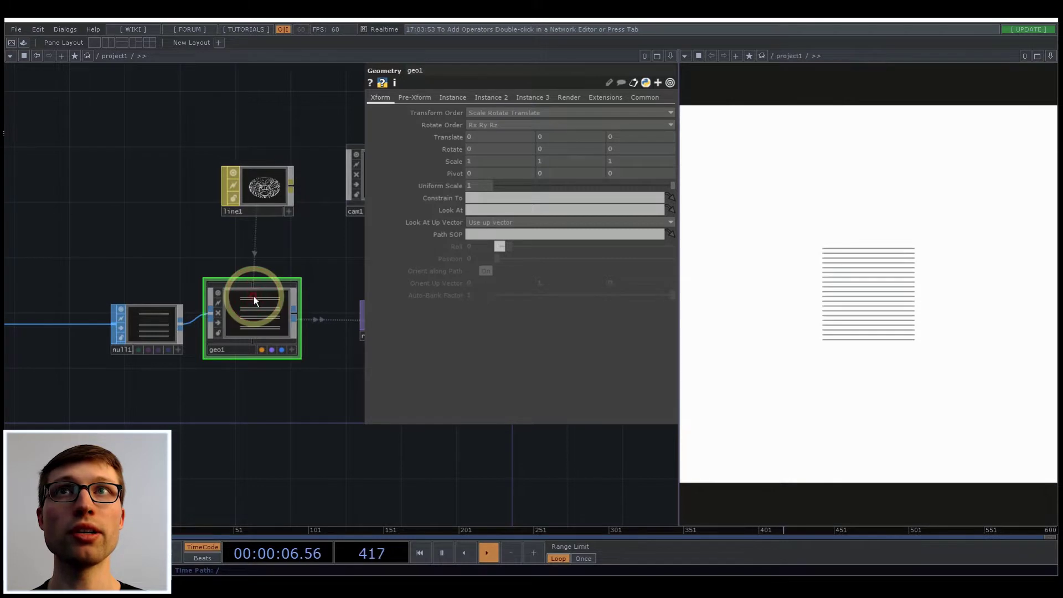
left_click(560, 100)
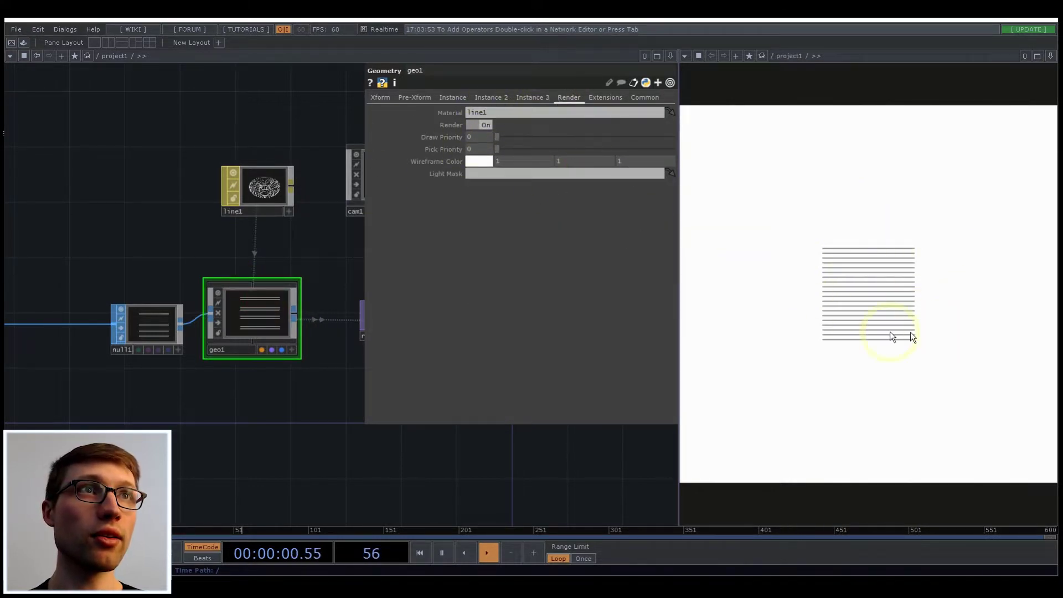
- Set the Camera COMP's Z translation to 2 so the grid lines are framed closer
left_click_drag(323, 257, 213, 261)
left_click(293, 182)
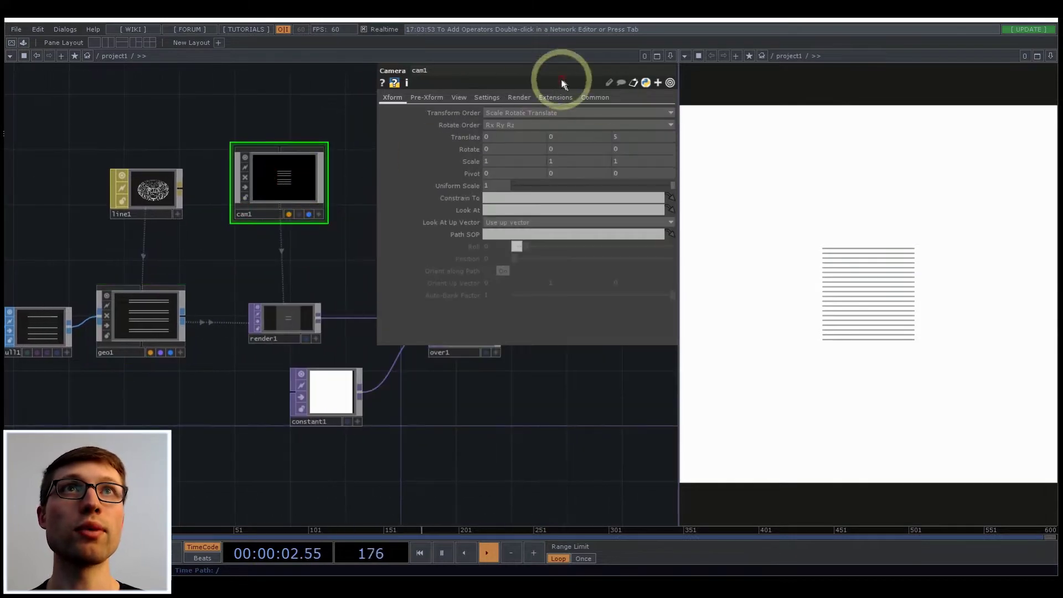
left_click(461, 97)
left_click(437, 101)
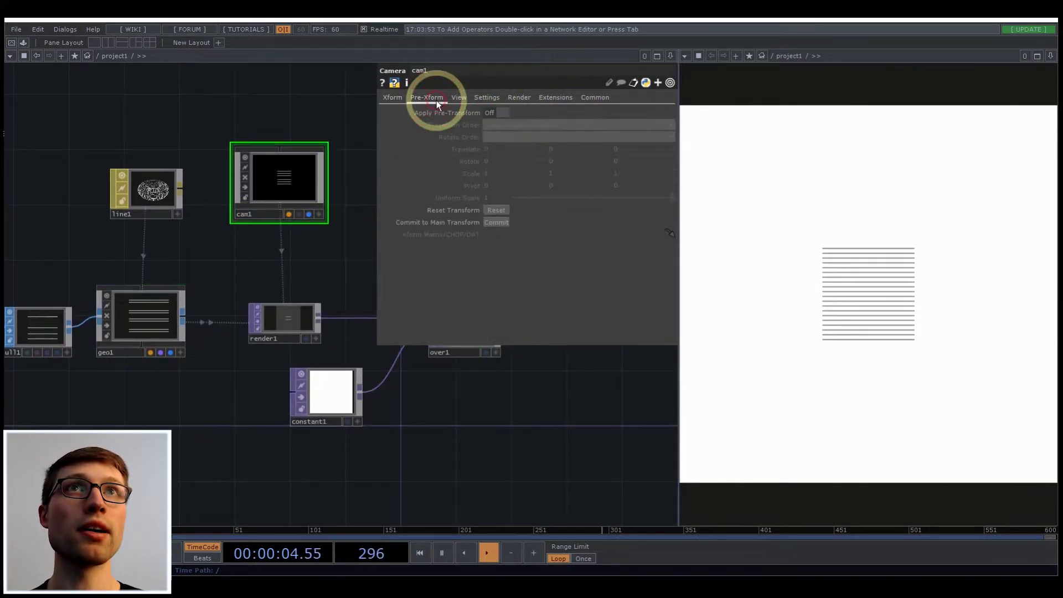
left_click(392, 98)
middle_click_drag(641, 128, 542, 111)
- Review the Line MAT's line colour, alpha and cap settings
left_click(148, 186)
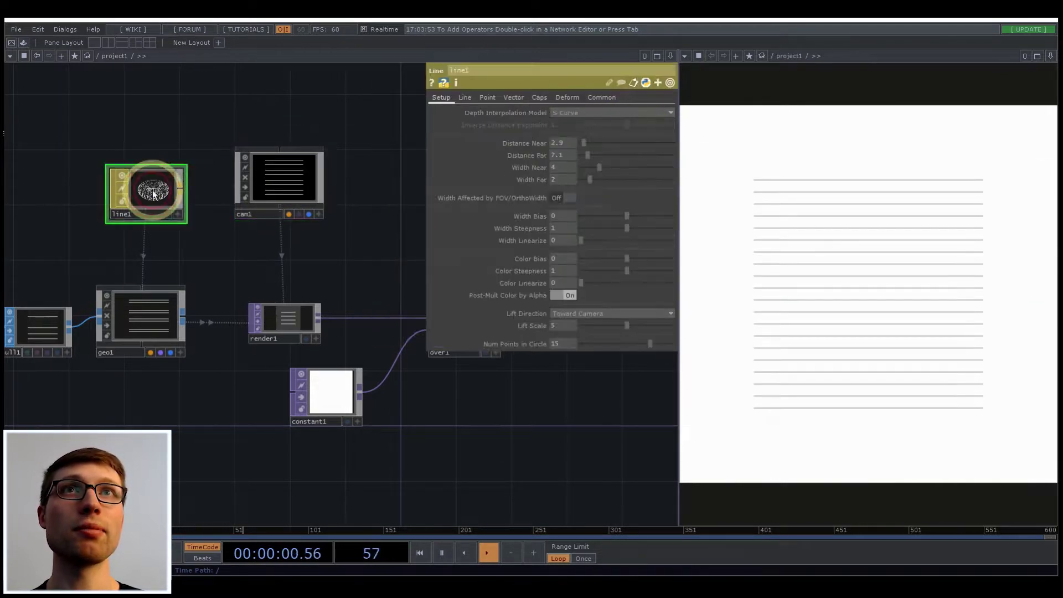
left_click(466, 112)
left_click(470, 97)
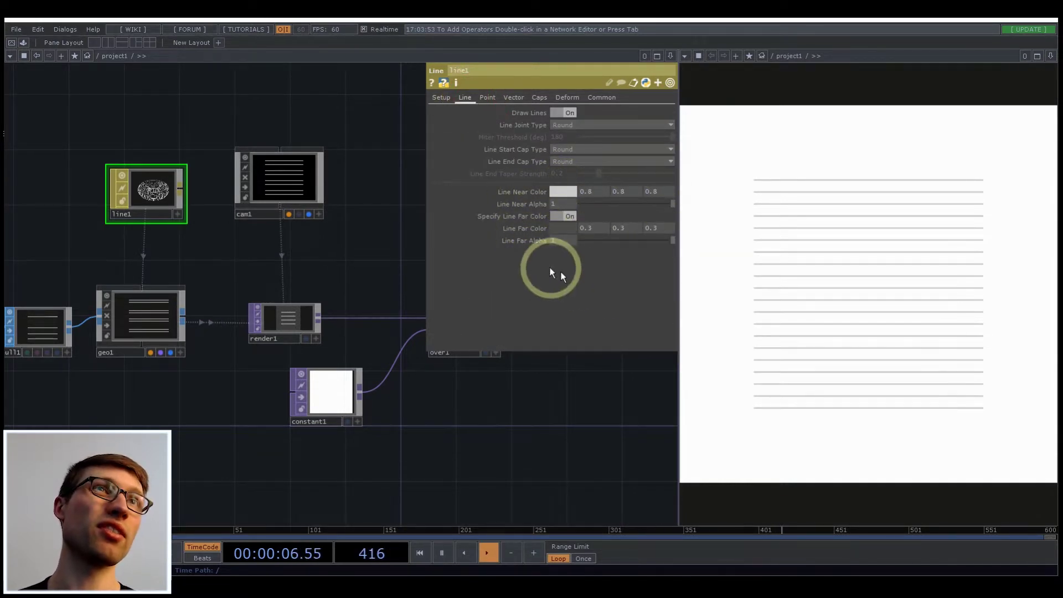
- Switch the Camera COMP's projection to Orthographic and set its Ortho Width to 1
left_click_drag(179, 255, 294, 291)
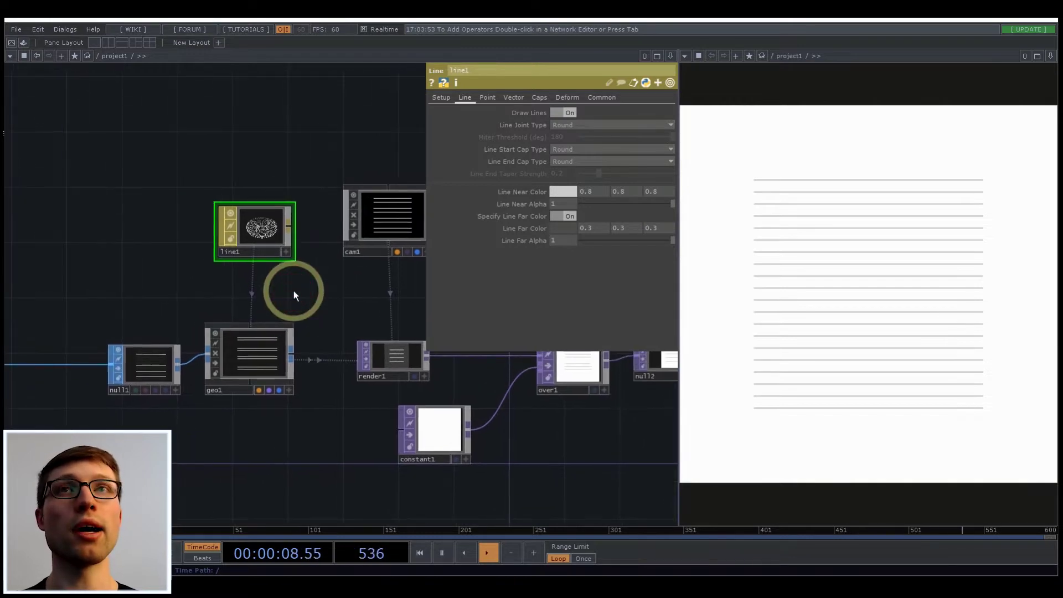
left_click(388, 224)
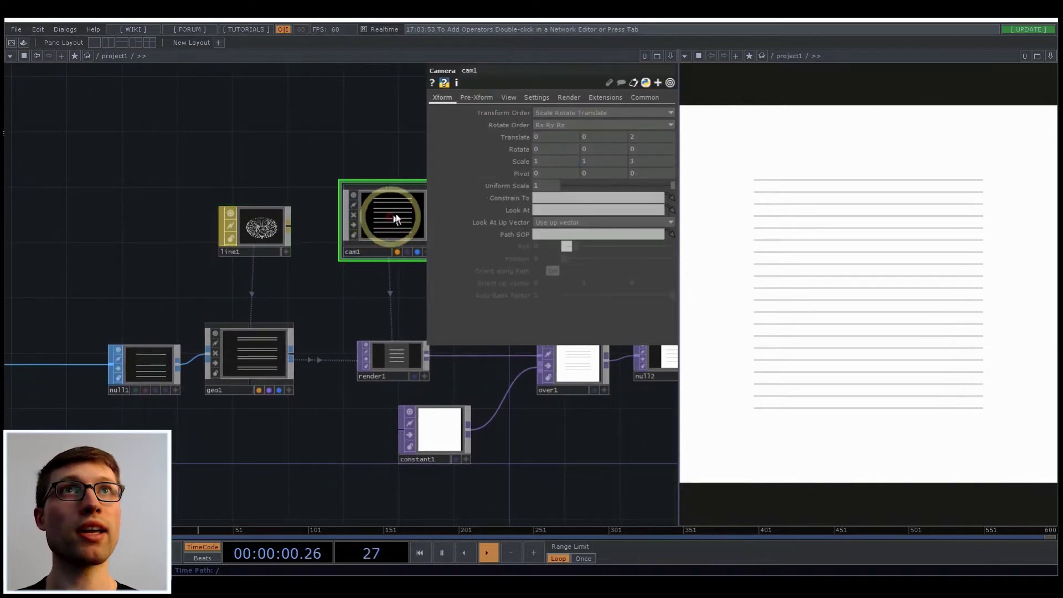
left_click(512, 96)
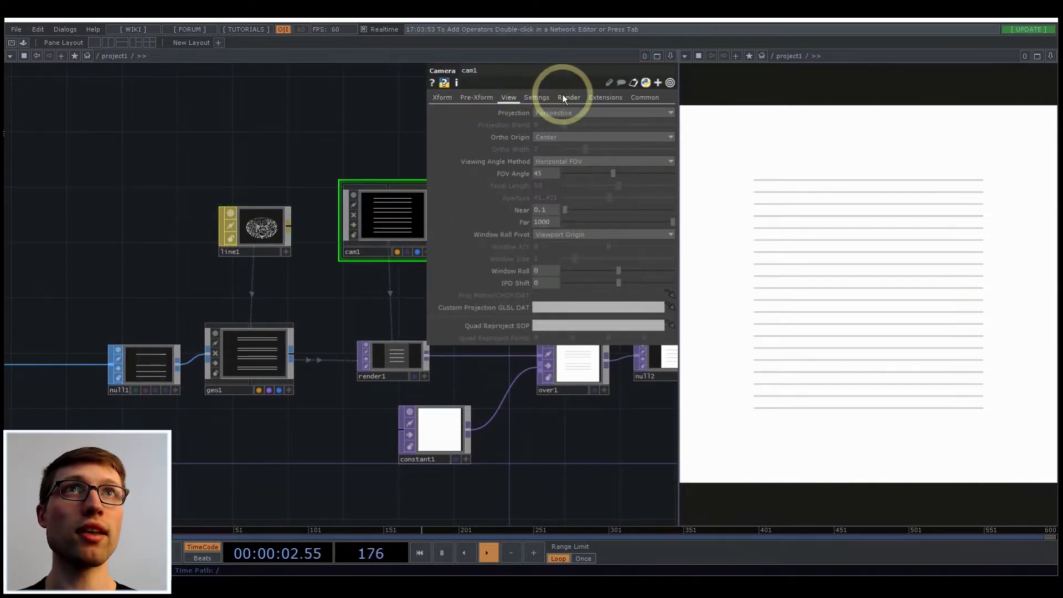
left_click(546, 112)
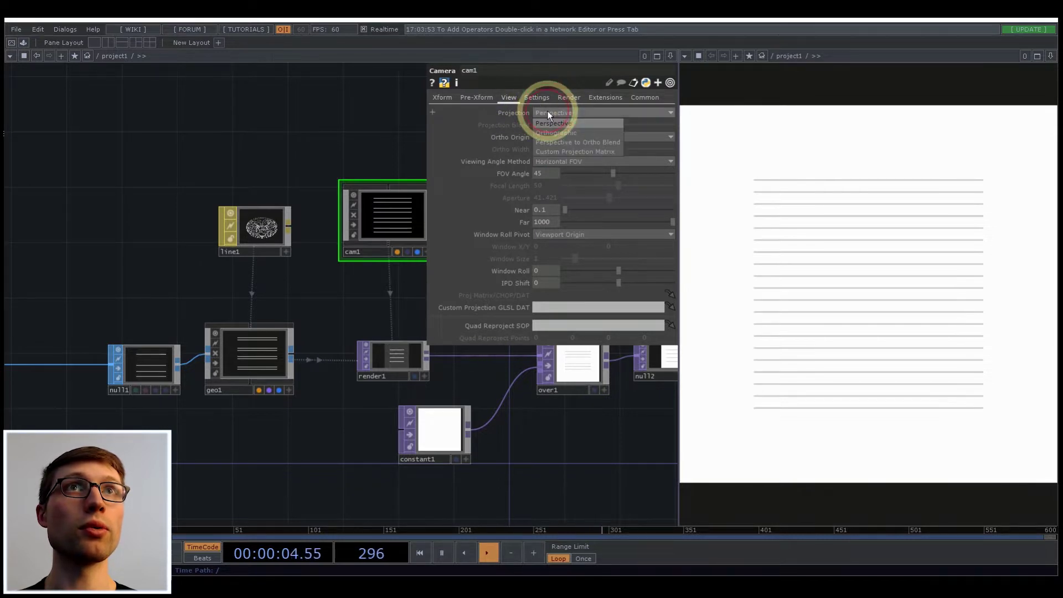
left_click(554, 131)
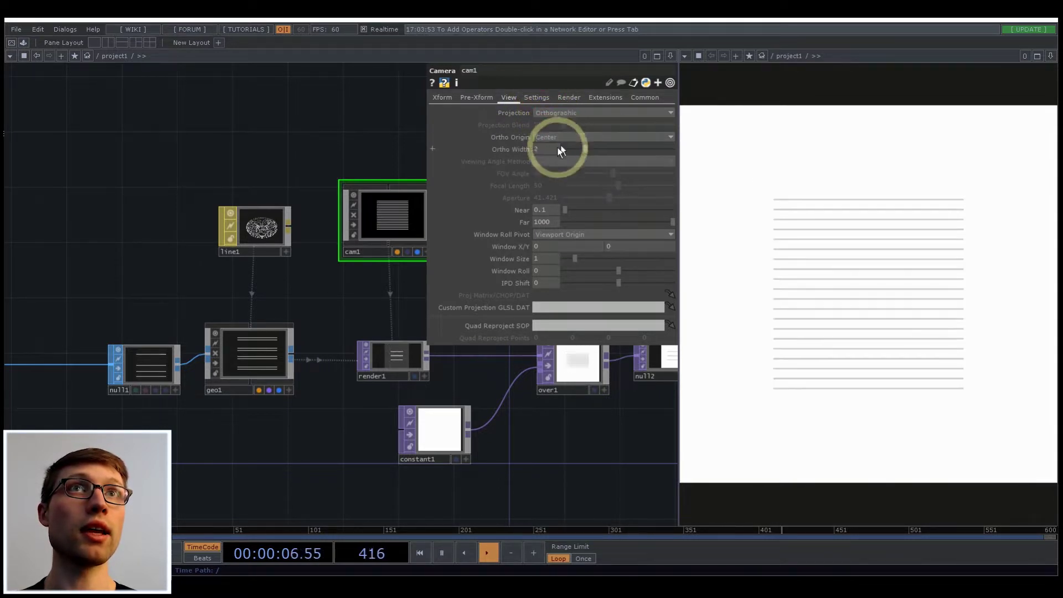
left_click(285, 148)
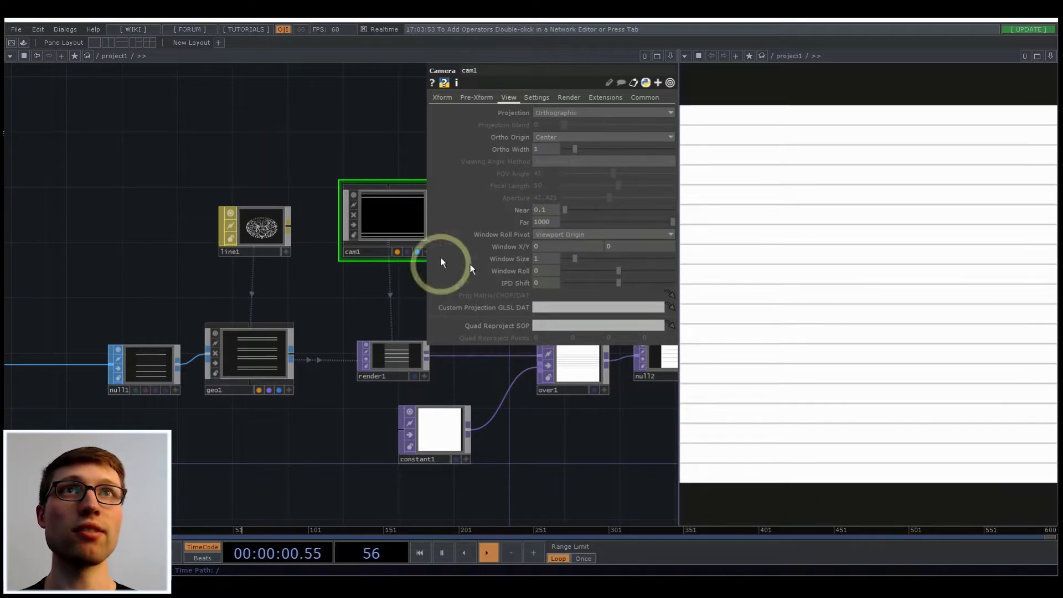
- Go back to the Grid SOP at the start of the network and examine its row and column parameters
scroll(364, 302, "down", 3)
left_click_drag(364, 302, 749, 295)
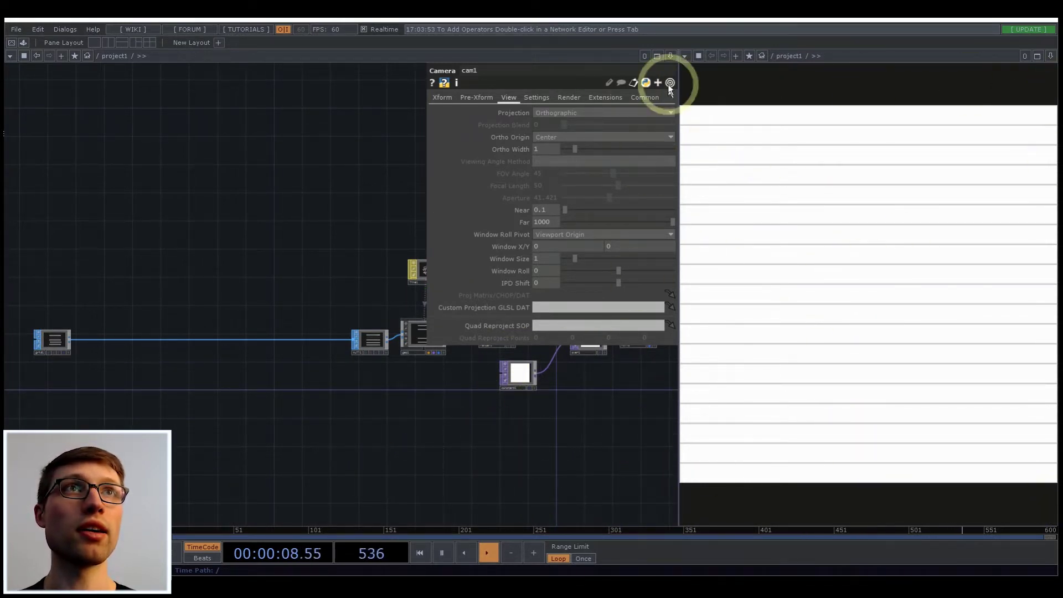
left_click_drag(243, 411, 325, 408)
left_click_drag(401, 383, 424, 444)
scroll(292, 463, "up", 3)
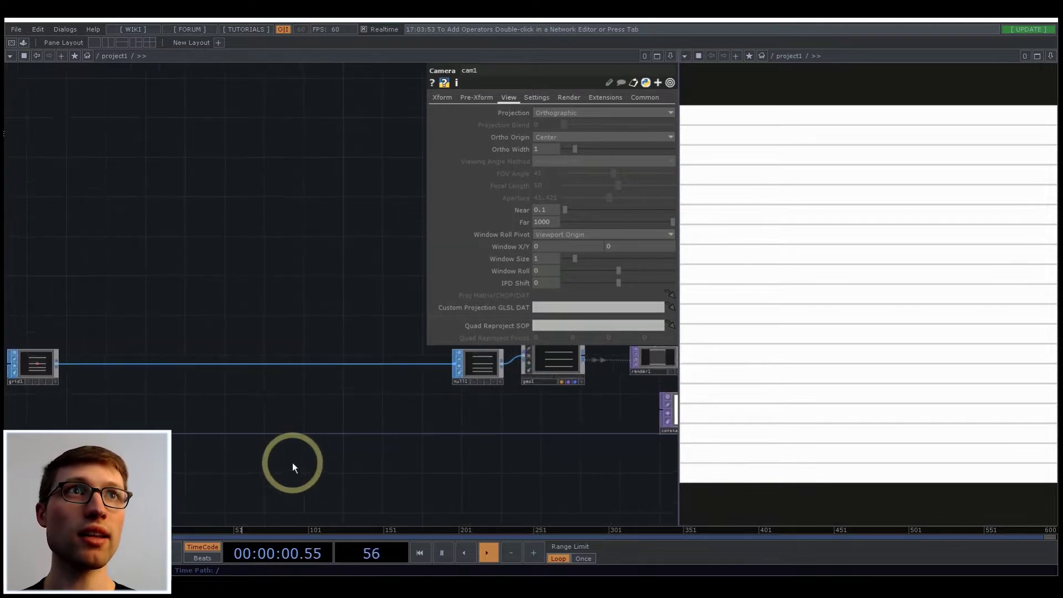
left_click_drag(181, 438, 386, 454)
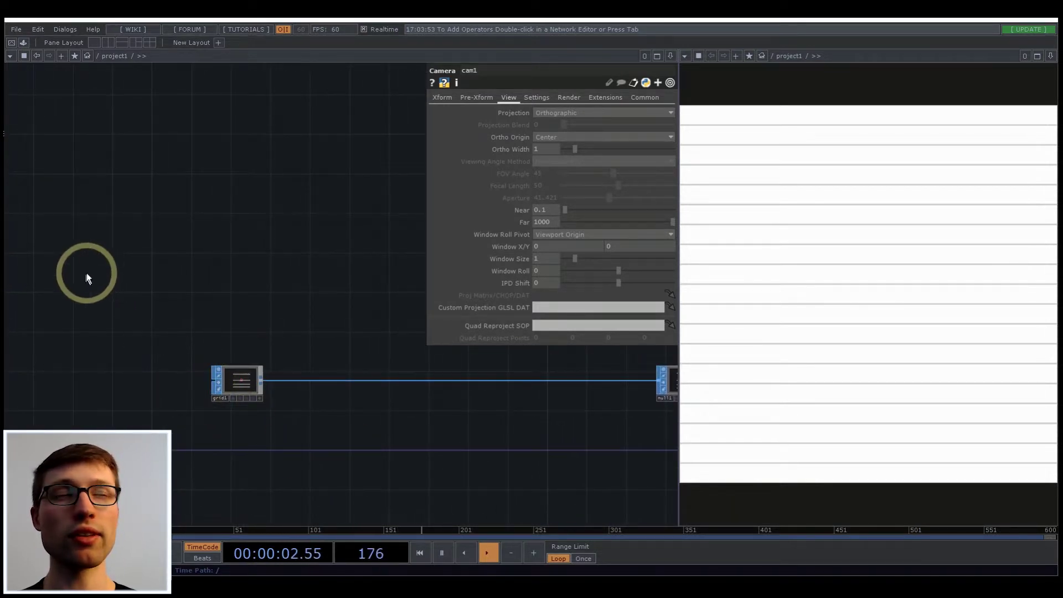
left_click(256, 371)
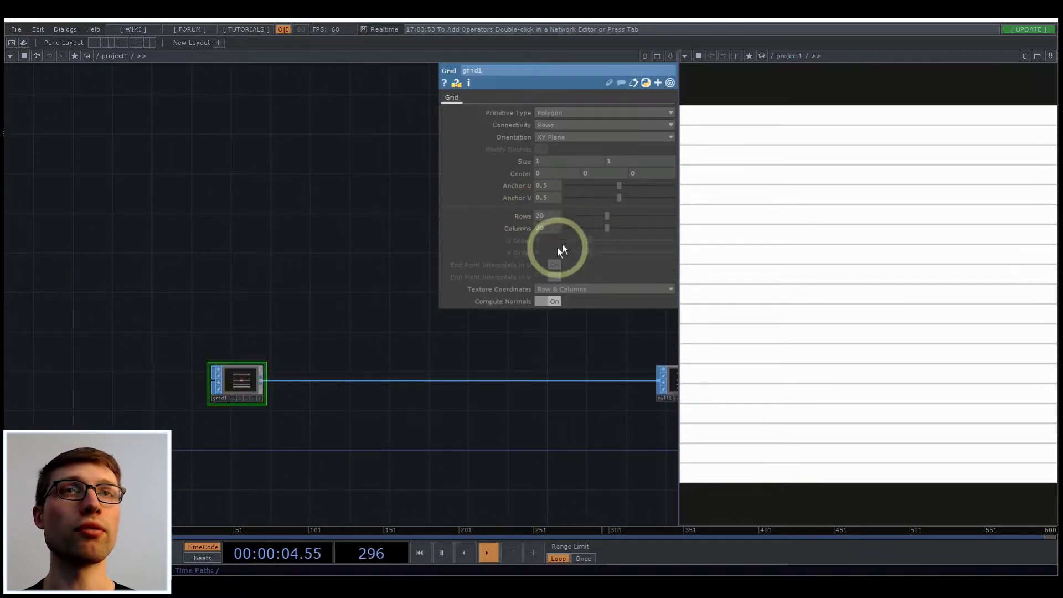
left_click_drag(292, 297, 409, 321)
- Add a Constant CHOP in the empty area above the Grid SOP and rename it pars
left_click_drag(208, 447, 207, 414)
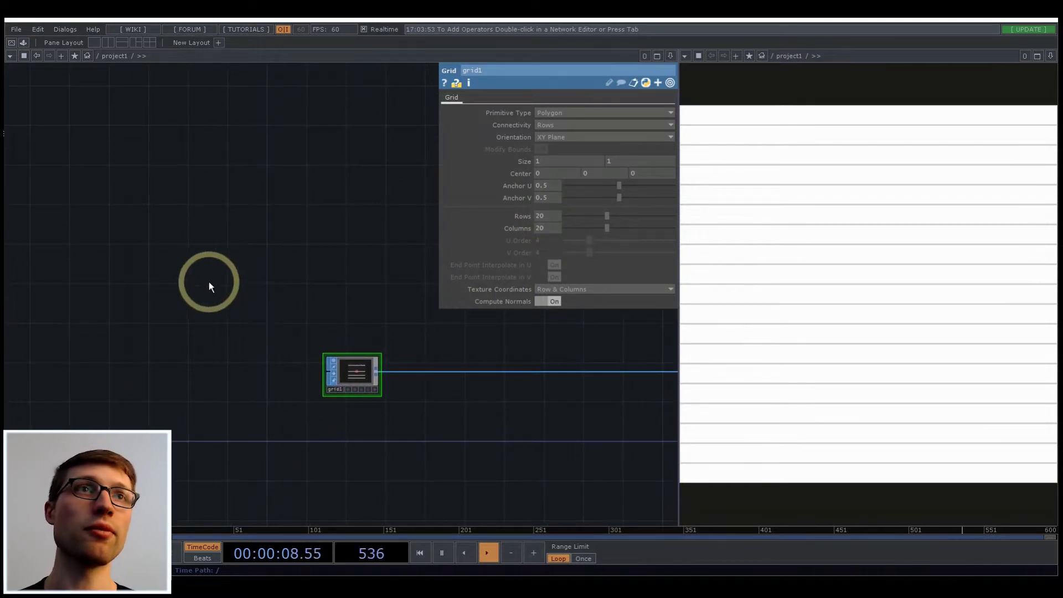
double_click(178, 254)
left_click(85, 130)
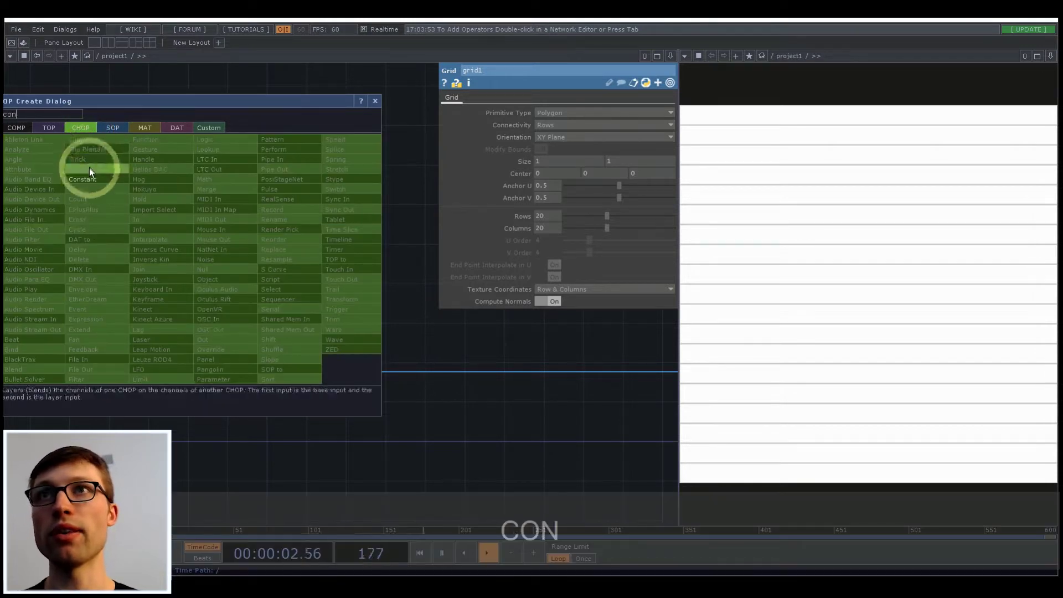
left_click(89, 168)
left_click(175, 258)
scroll(169, 271, "up", 4)
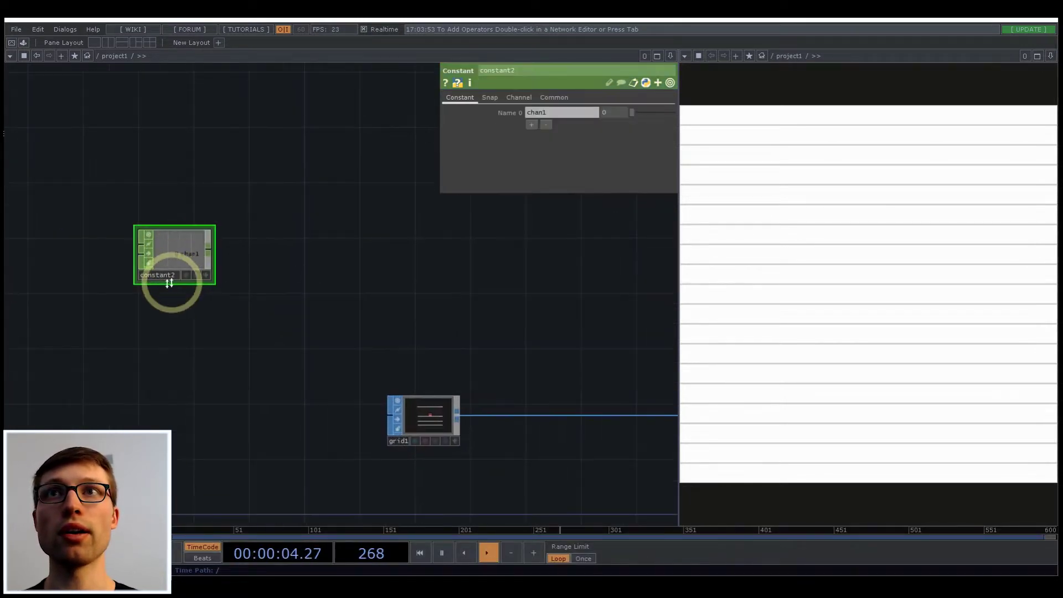
left_click(198, 352)
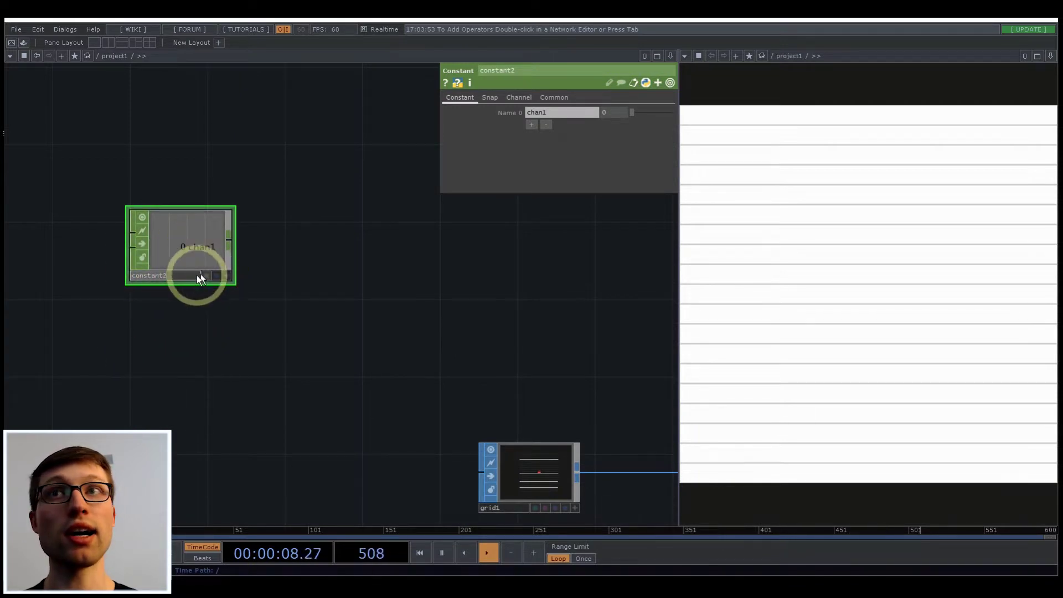
type("pars")
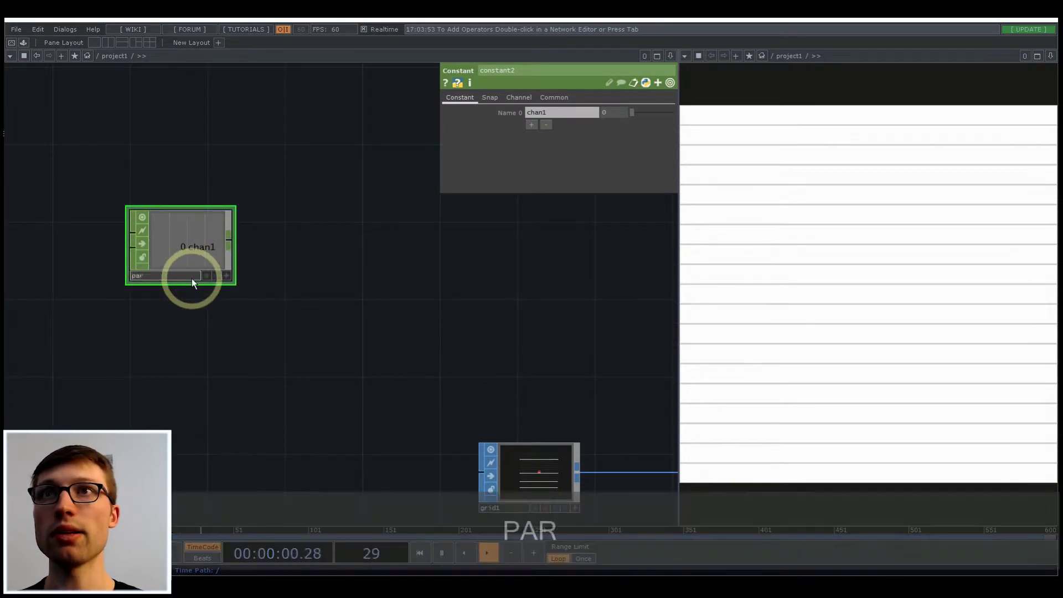
left_click(203, 329)
left_click_drag(222, 344, 201, 293)
scroll(202, 291, "down", 3)
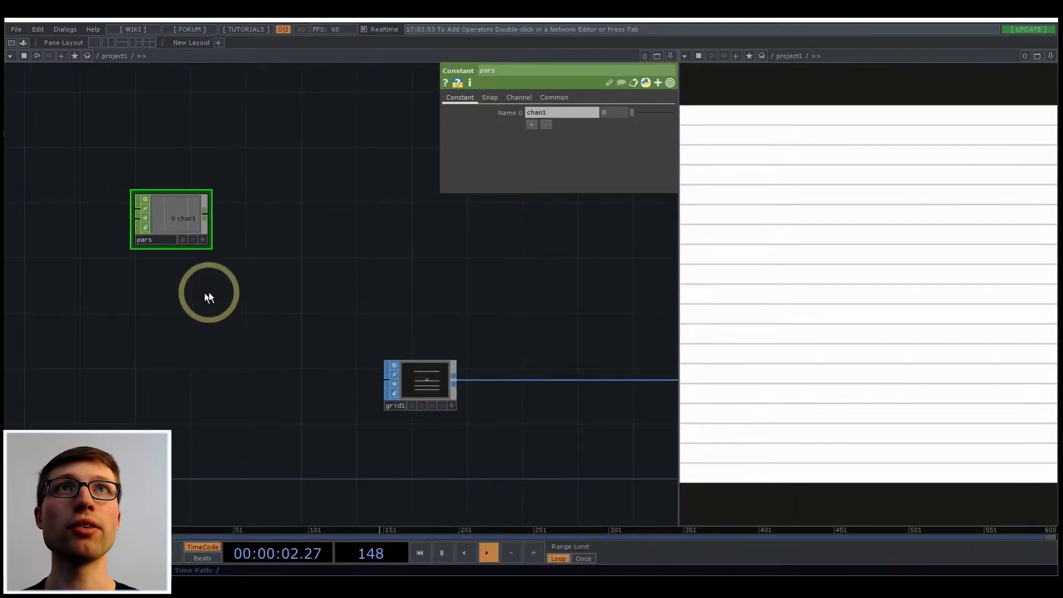
- Name the pars CHOP's first channel rows and add a second channel named cols
left_click_drag(560, 116, 516, 118)
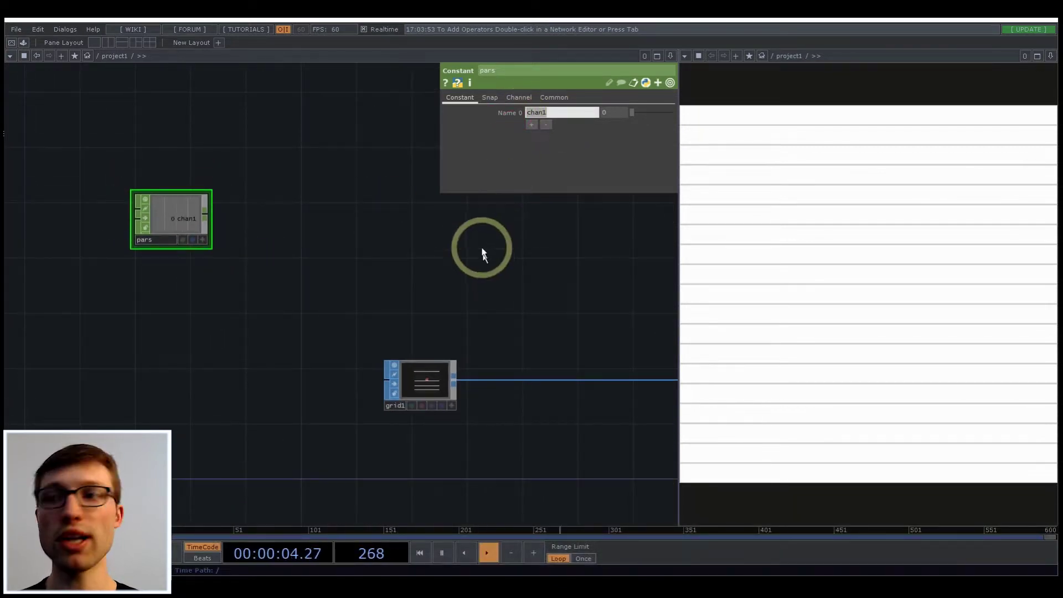
type("rows")
left_click(532, 125)
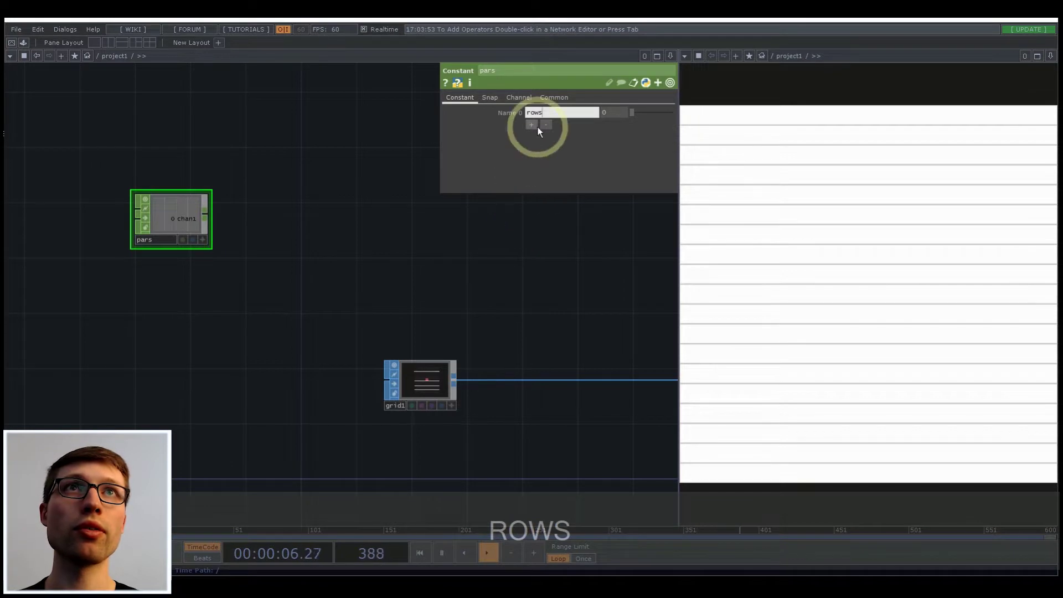
type("cp")
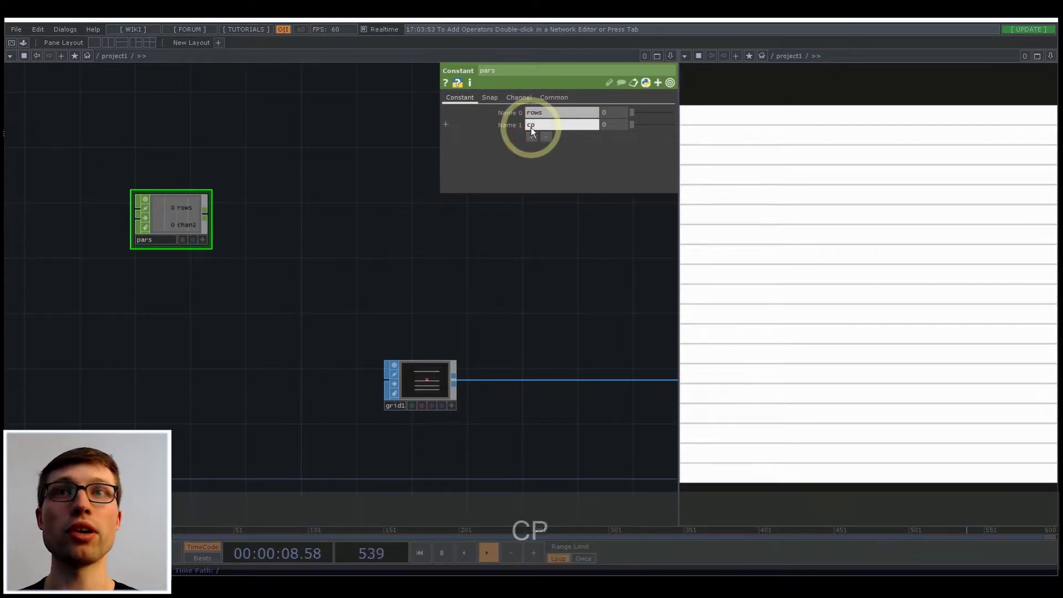
key("BackSpace")
type("ols")
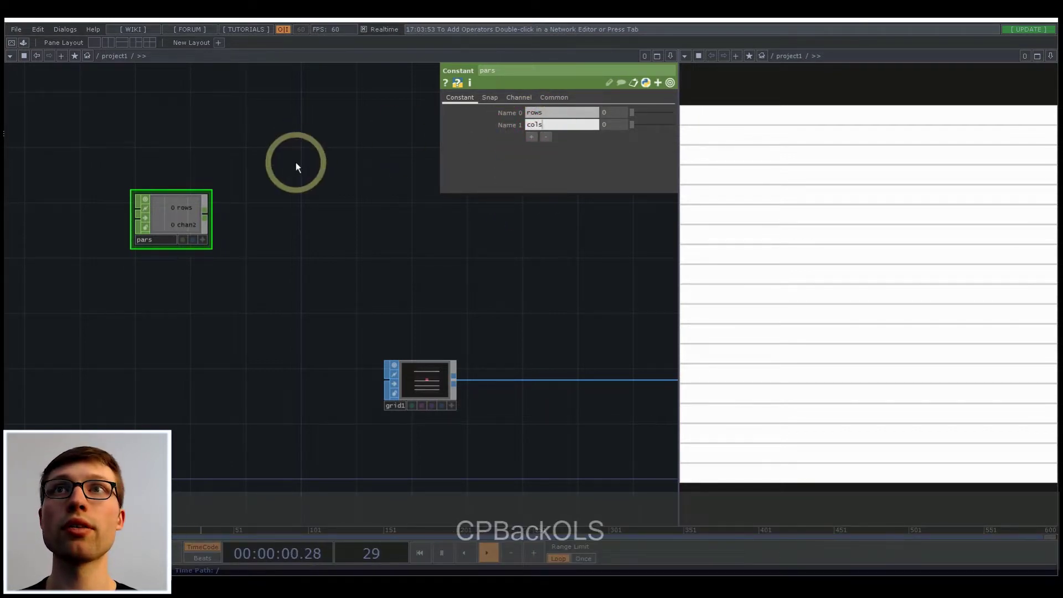
left_click(295, 162)
- Set the pars CHOP's rows channel to 50 and its cols channel to 350
left_click(597, 113)
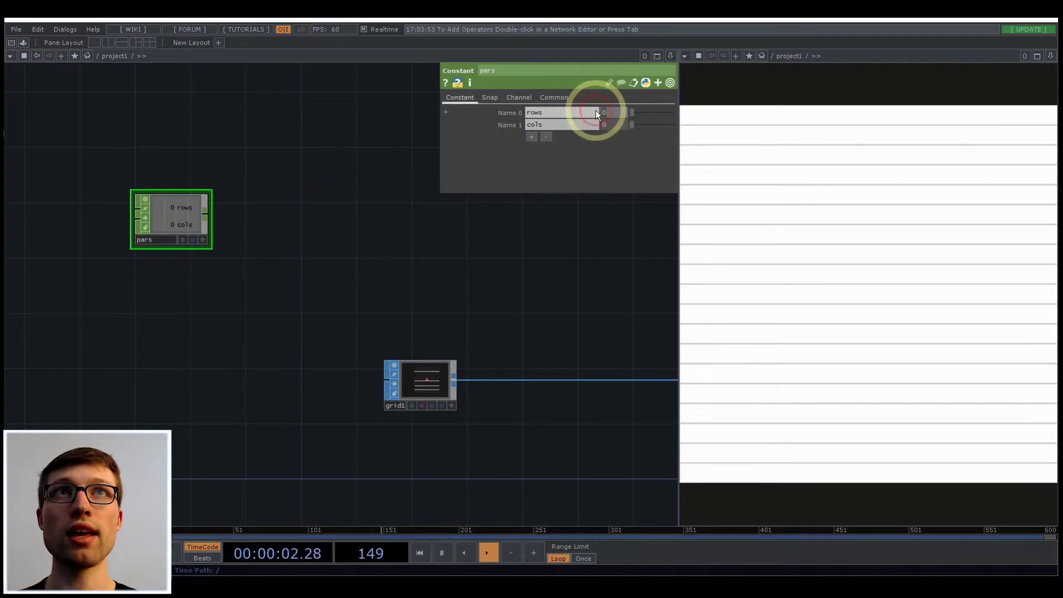
type("50")
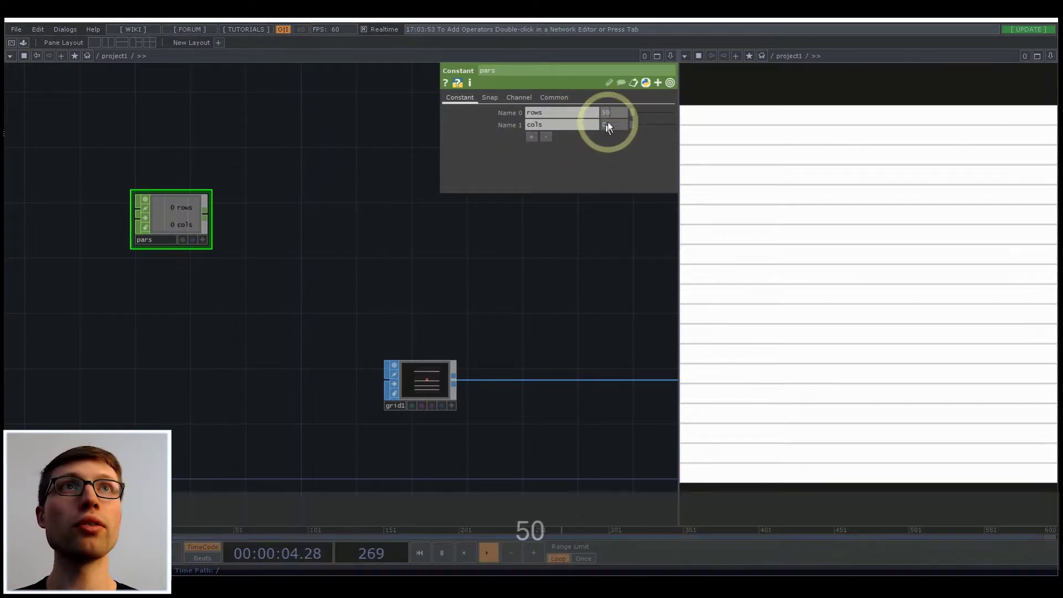
left_click(592, 126)
type("350")
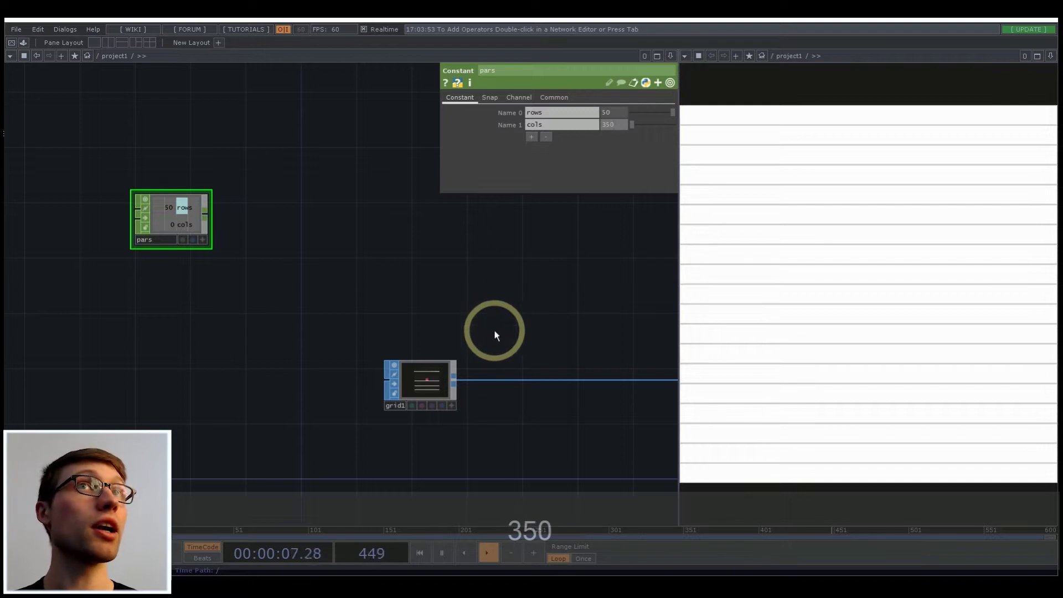
key("Return")
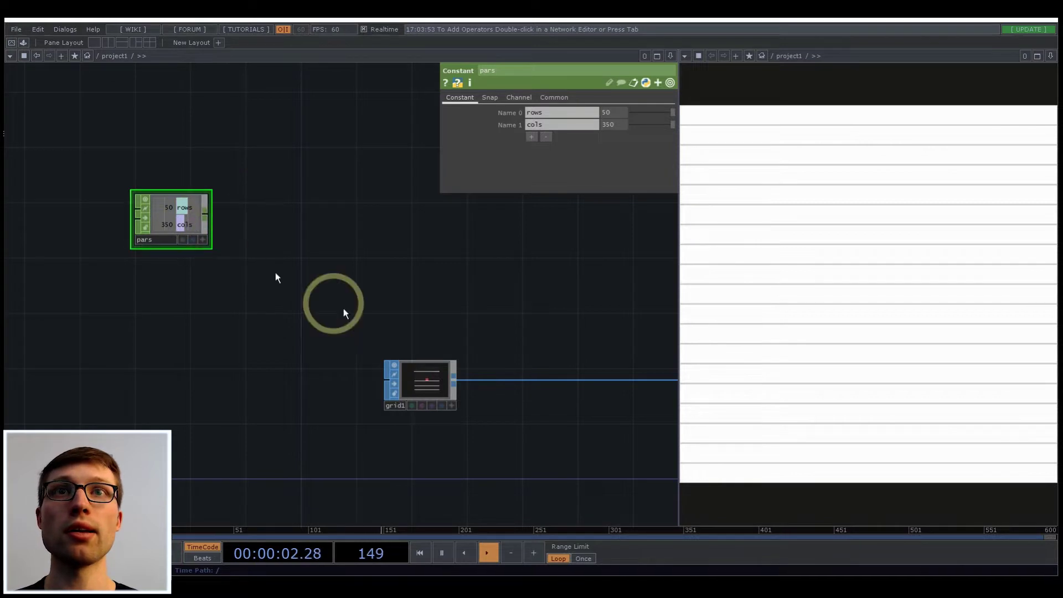
- Drive the Grid SOP's Rows parameter with the expression op('pars')['rows']
left_click_drag(413, 381, 395, 382)
left_click_drag(323, 296, 197, 288)
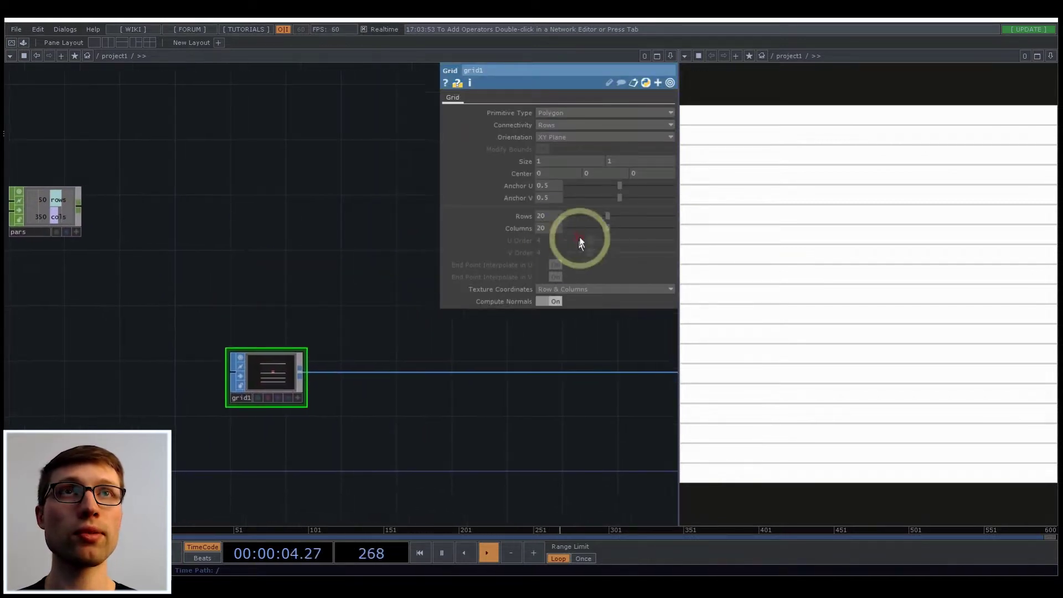
left_click(531, 215)
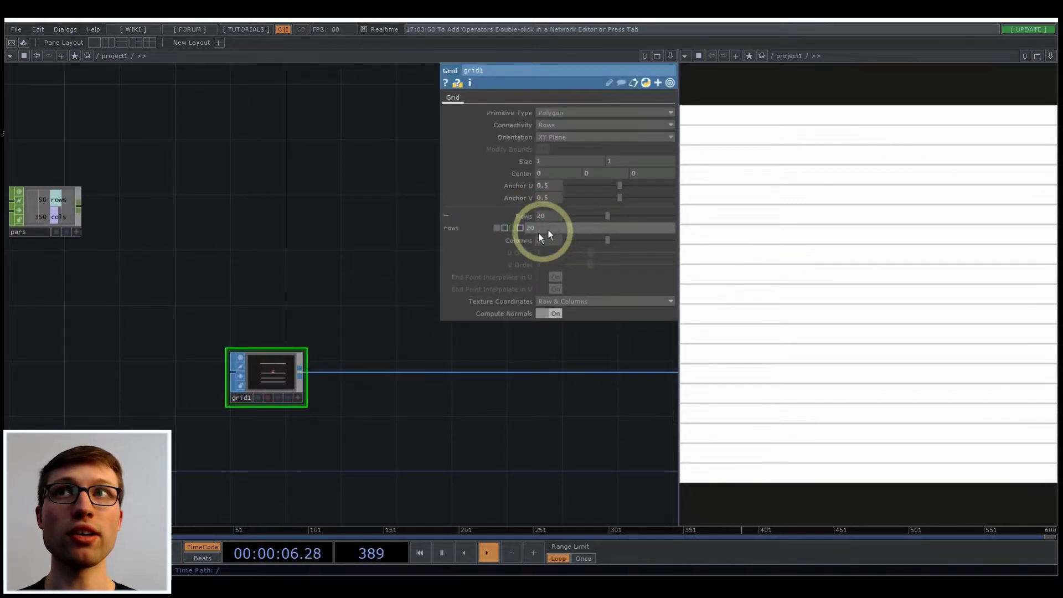
left_click_drag(295, 221, 515, 216)
type("op(")
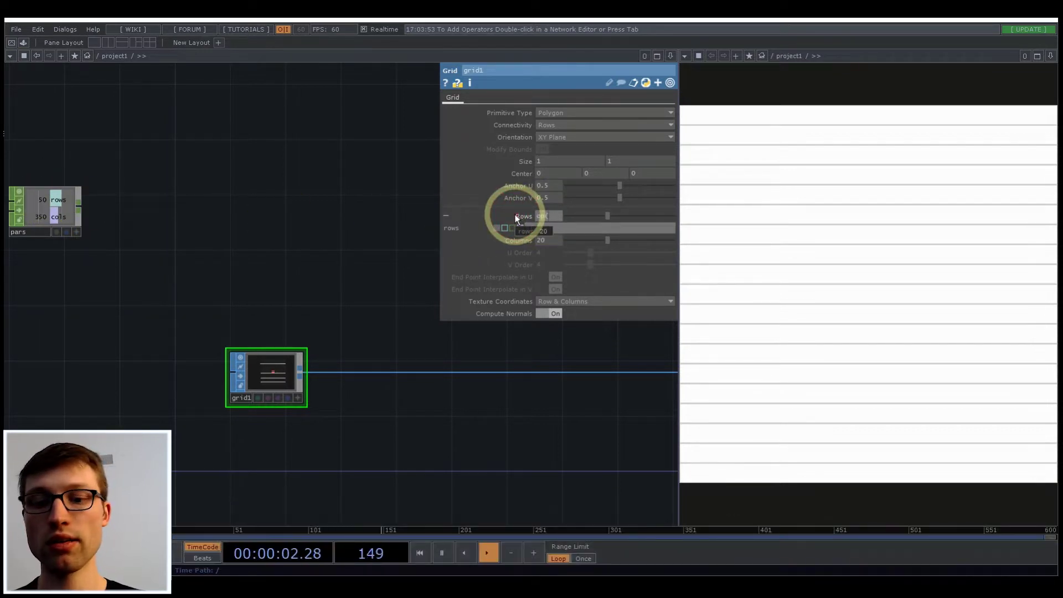
type("'")
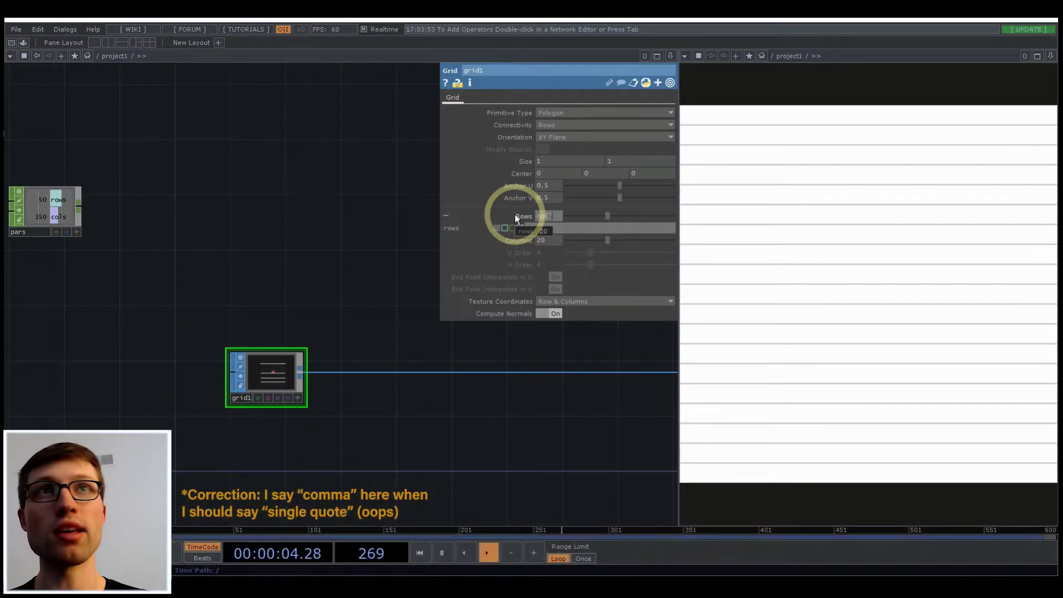
type("pars'")
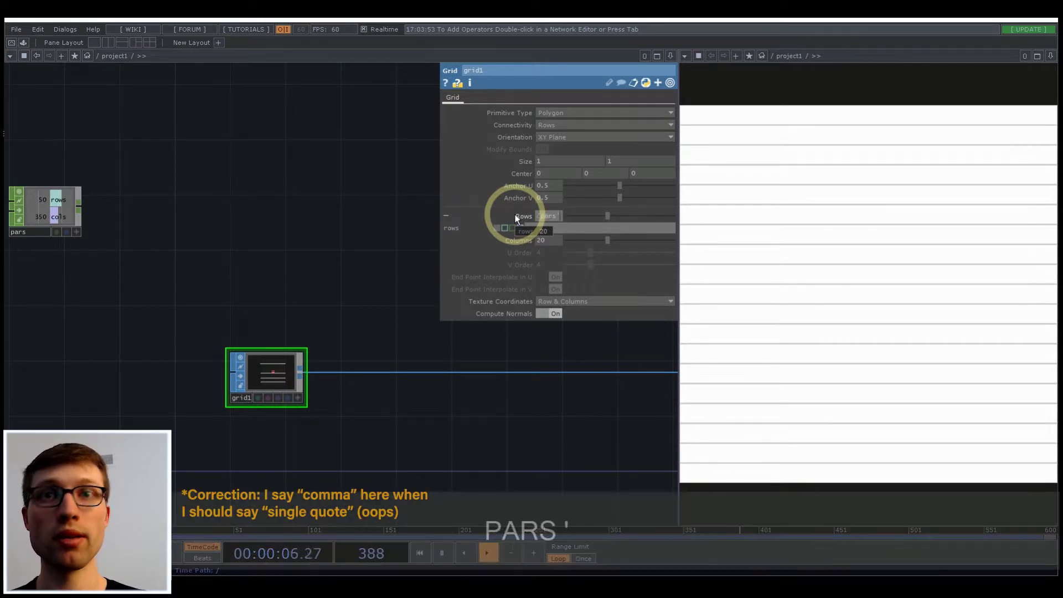
type(")[")
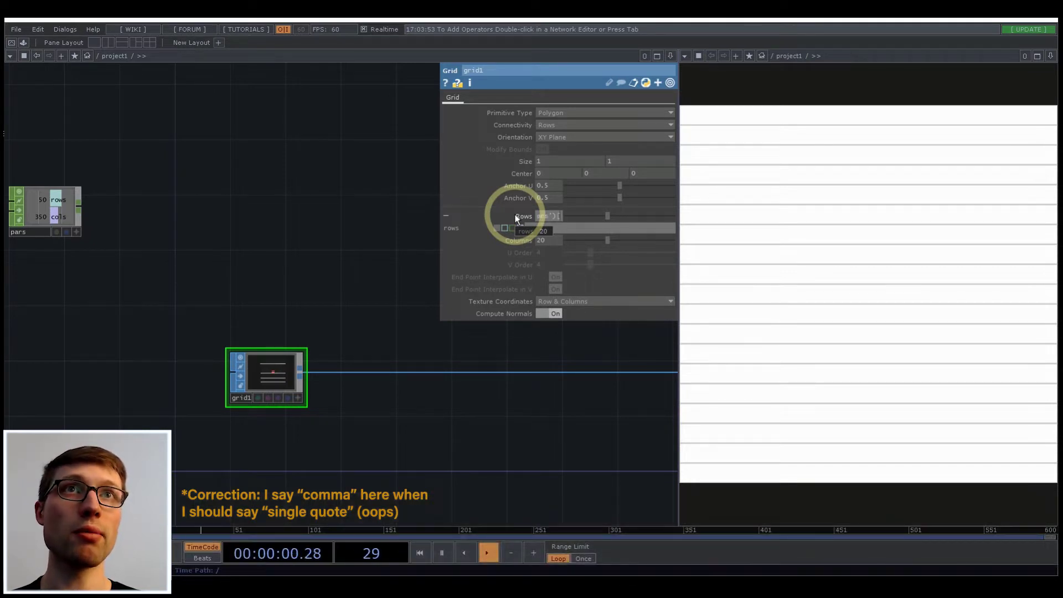
type("'")
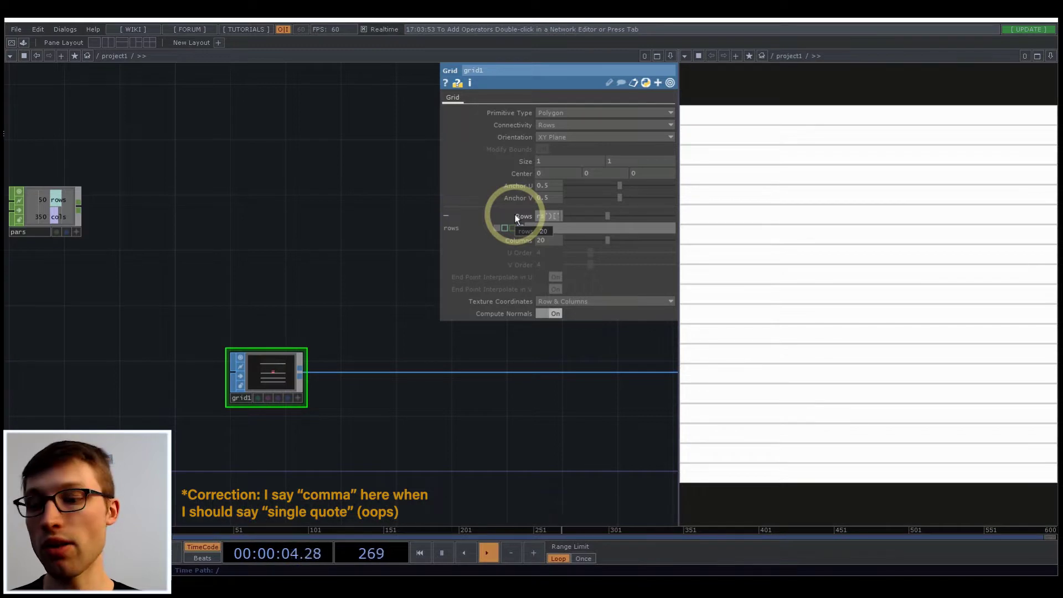
type("rows")
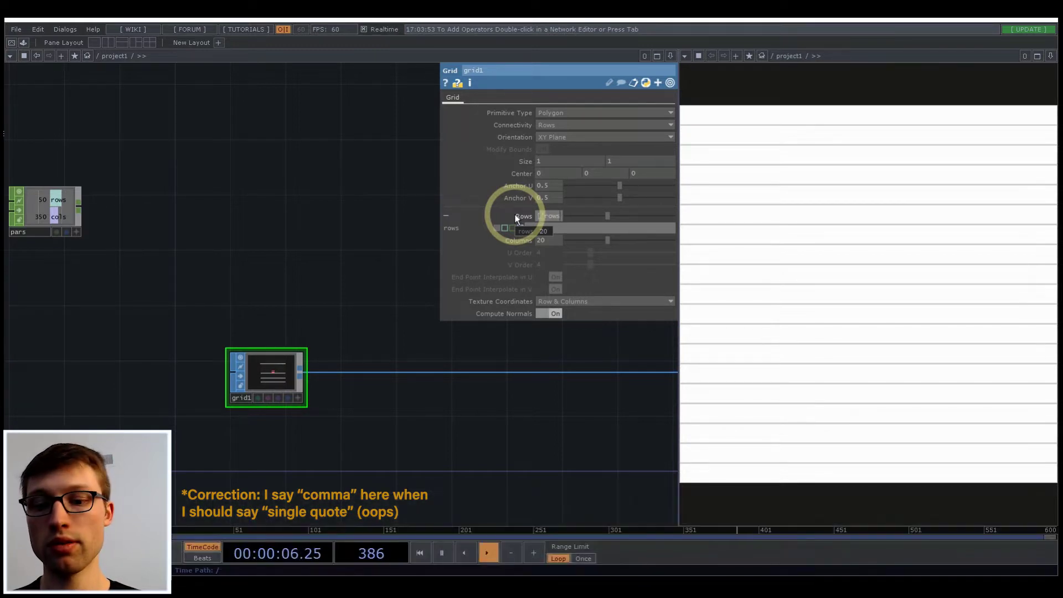
type("']")
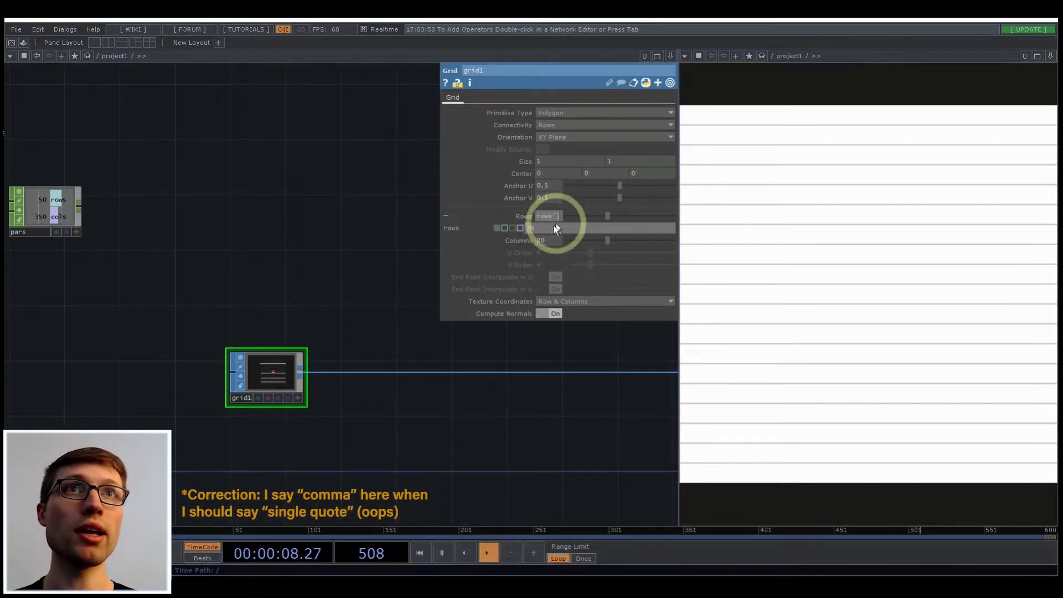
left_click(338, 230)
- Reuse the rows expression for the Grid SOP's Columns parameter, changing it to op('pars')['cols']
left_click_drag(547, 227, 449, 235)
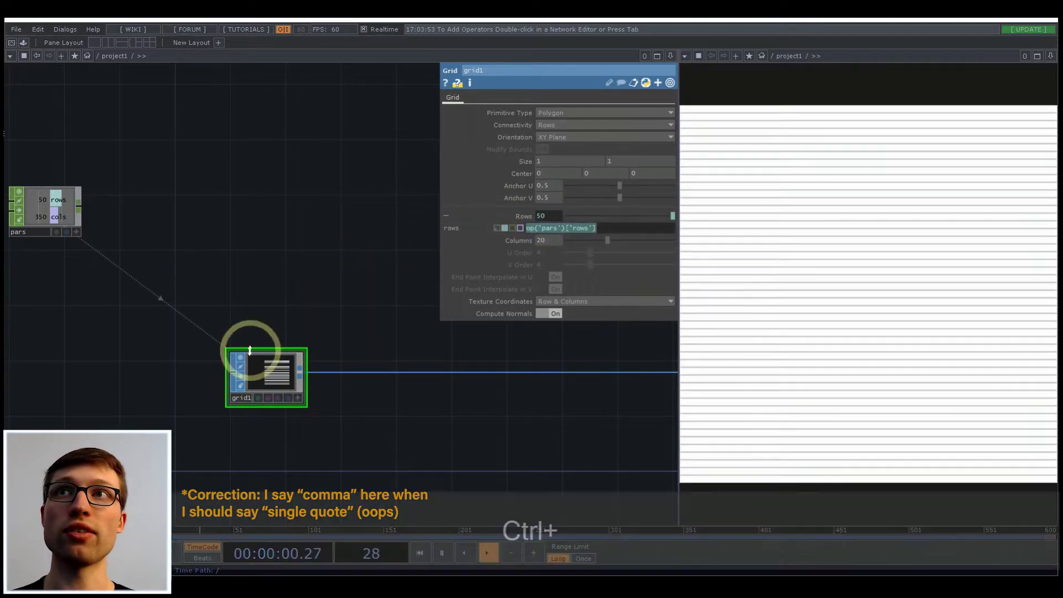
key("ctrl+c")
left_click_drag(50, 168, 182, 164)
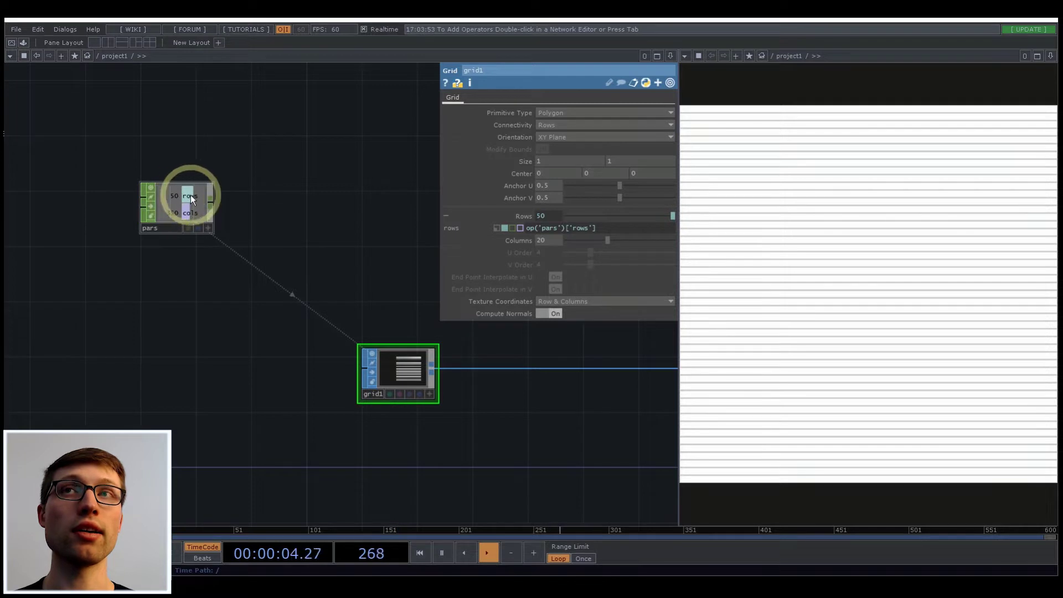
left_click_drag(613, 230, 521, 234)
key("ctrl+c")
left_click(540, 240)
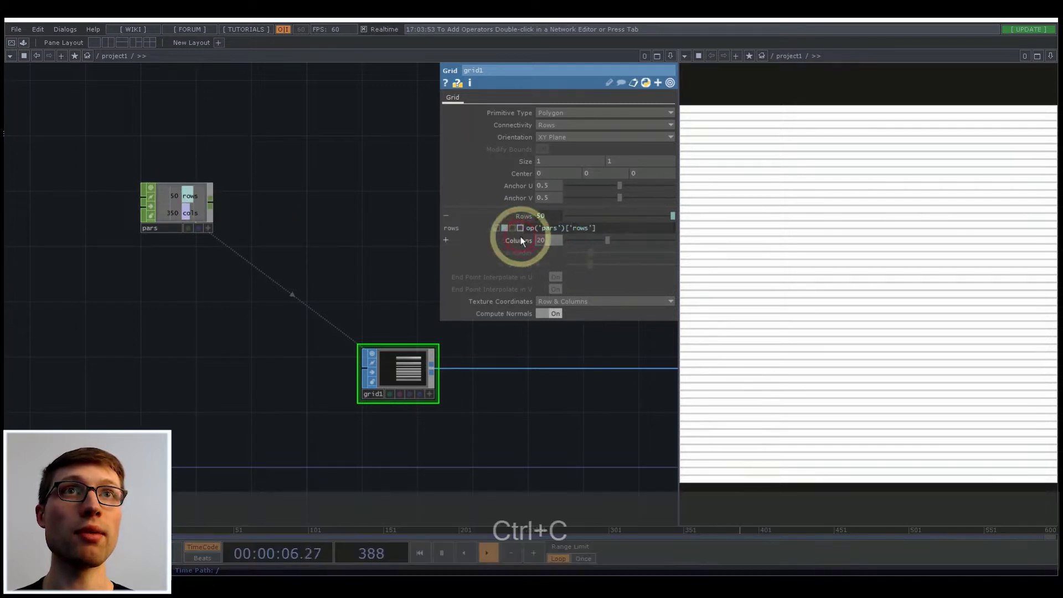
key("ctrl+v")
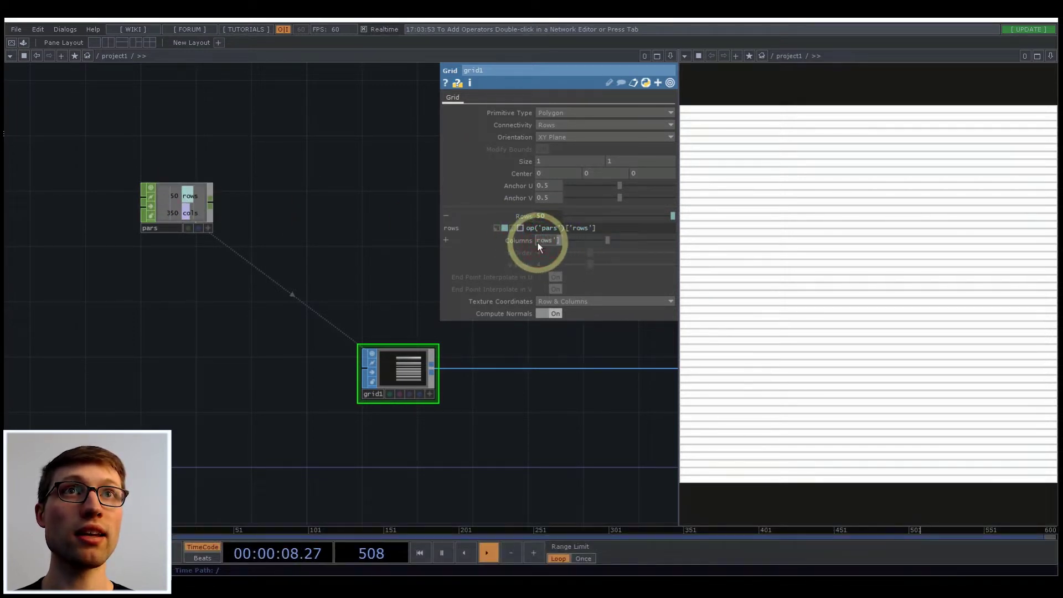
type("cols")
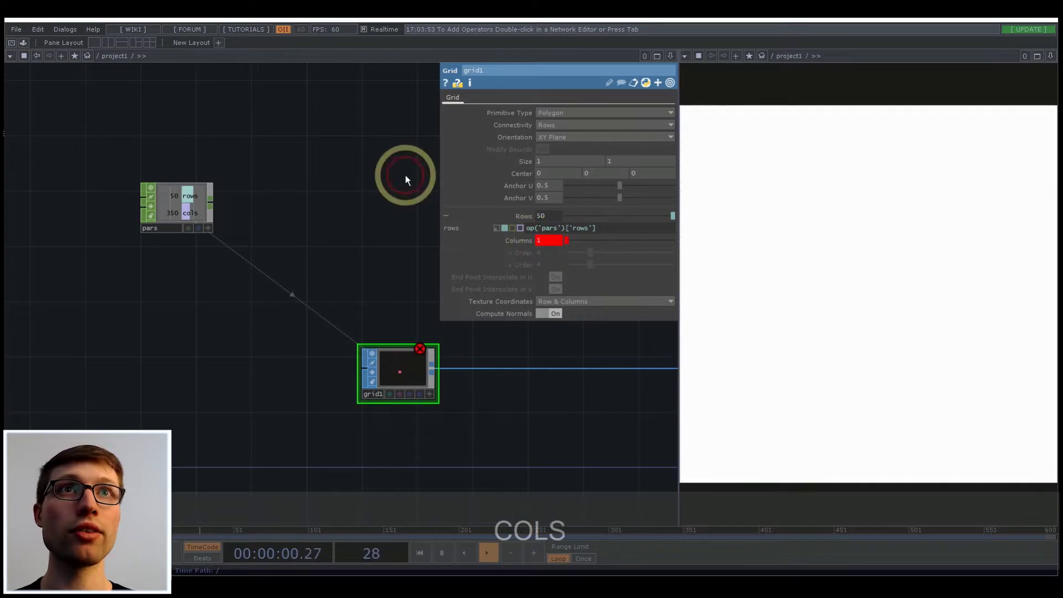
left_click(534, 240)
left_click(589, 253)
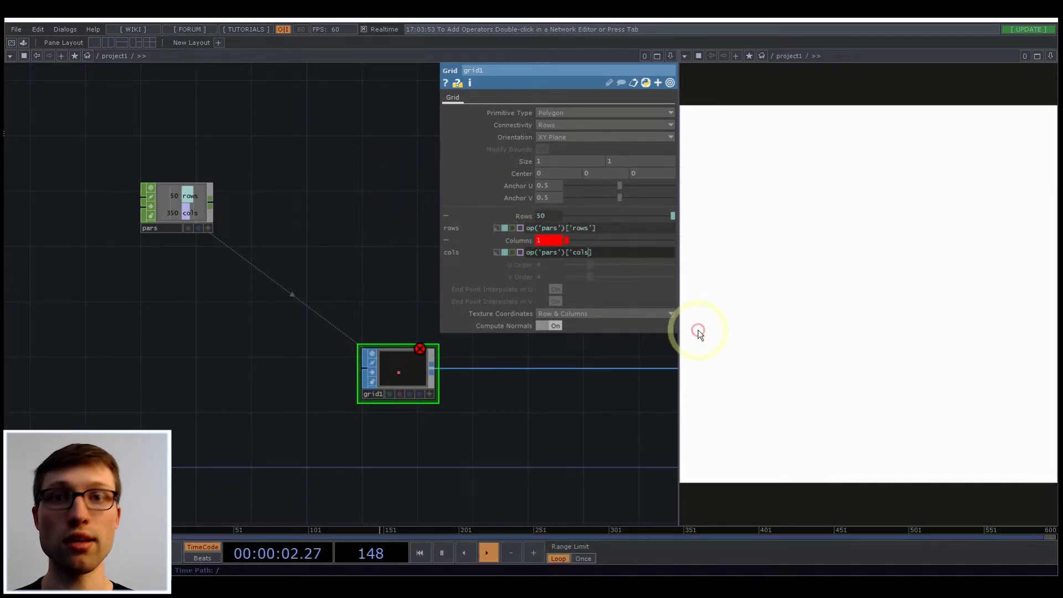
type("'")
key("Return")
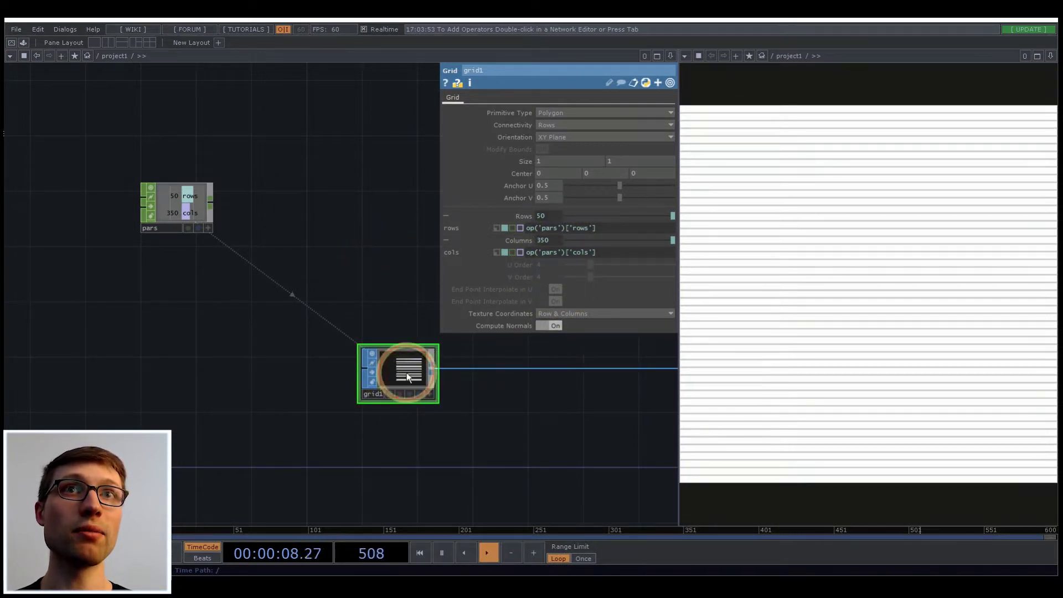
- Set the background Constant TOP's colour to black and align the node directly beneath the Render TOP
left_click_drag(480, 413, 309, 415)
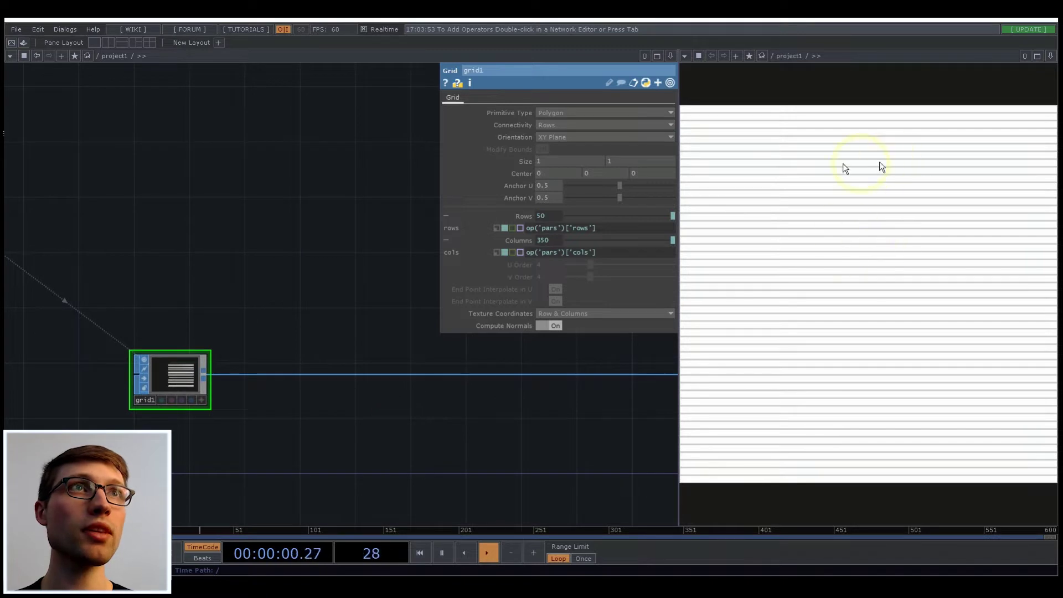
left_click_drag(386, 447, 235, 451)
scroll(235, 451, "down", 4)
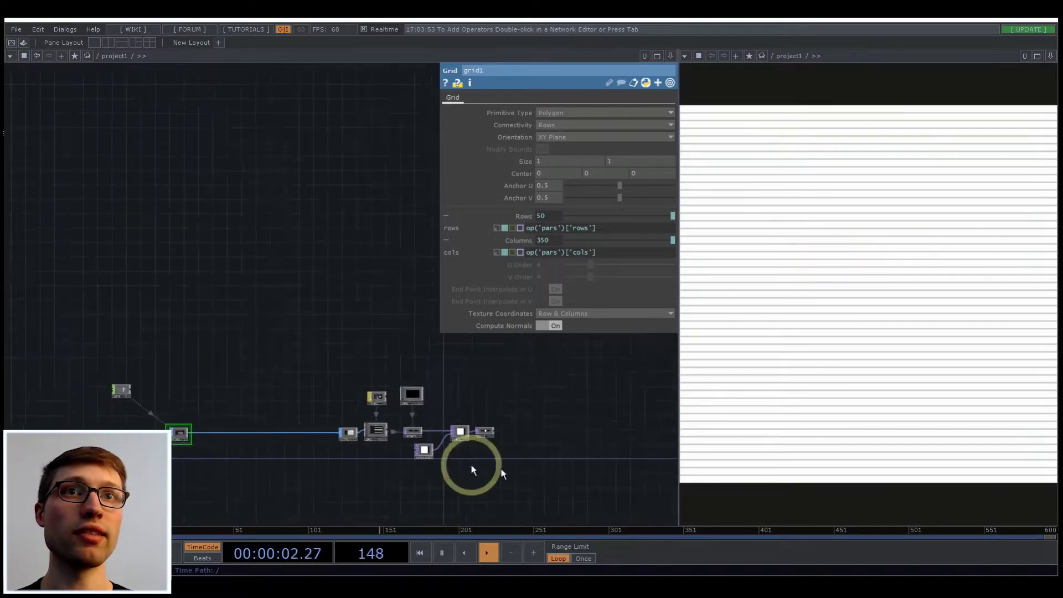
scroll(523, 471, "up", 2)
left_click(333, 436)
scroll(333, 436, "up", 3)
left_click(543, 112)
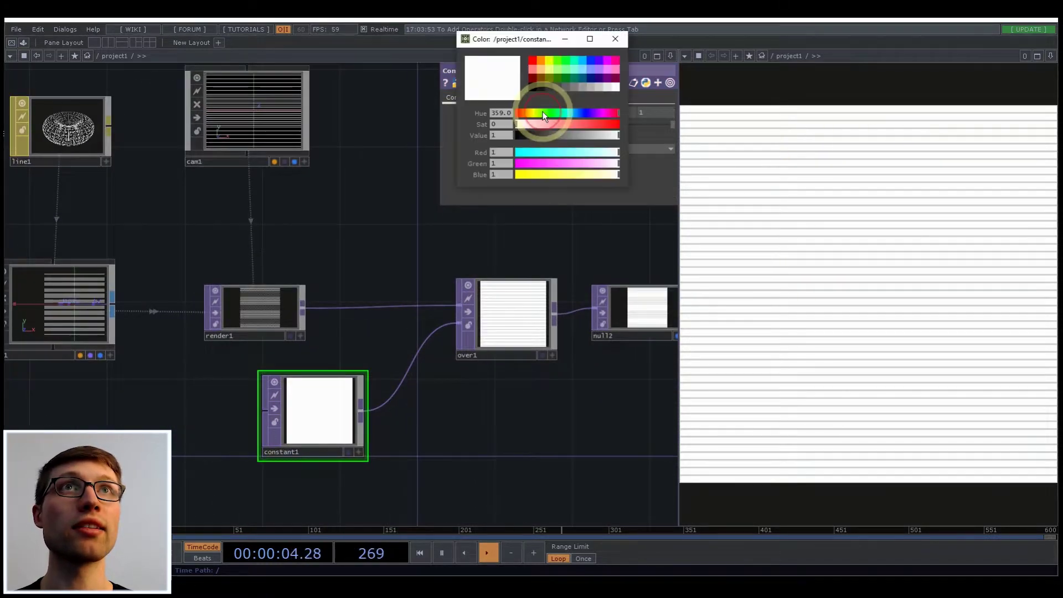
left_click(532, 87)
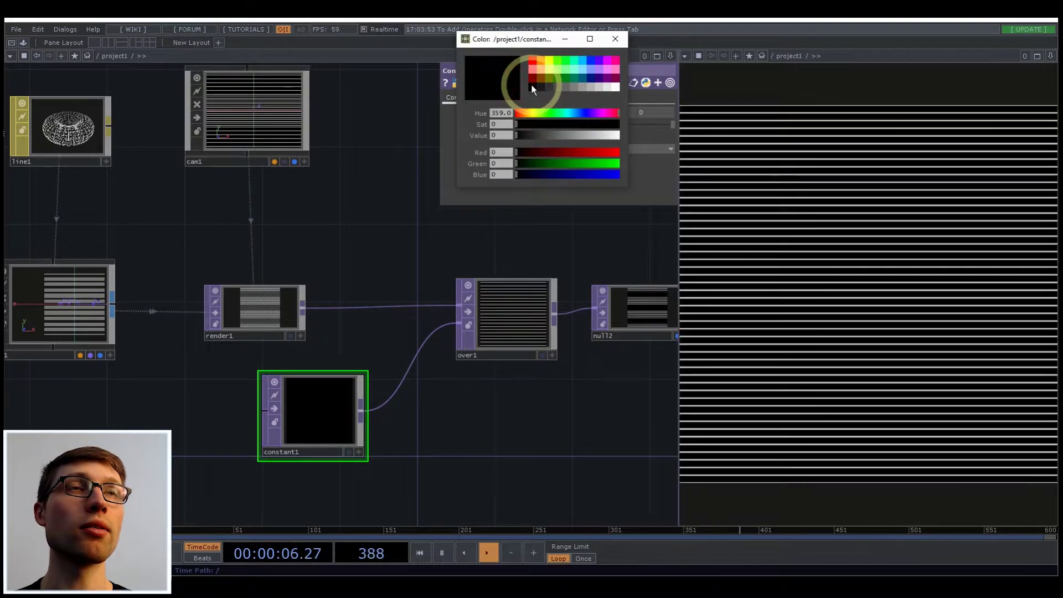
scroll(534, 416, "down", 3)
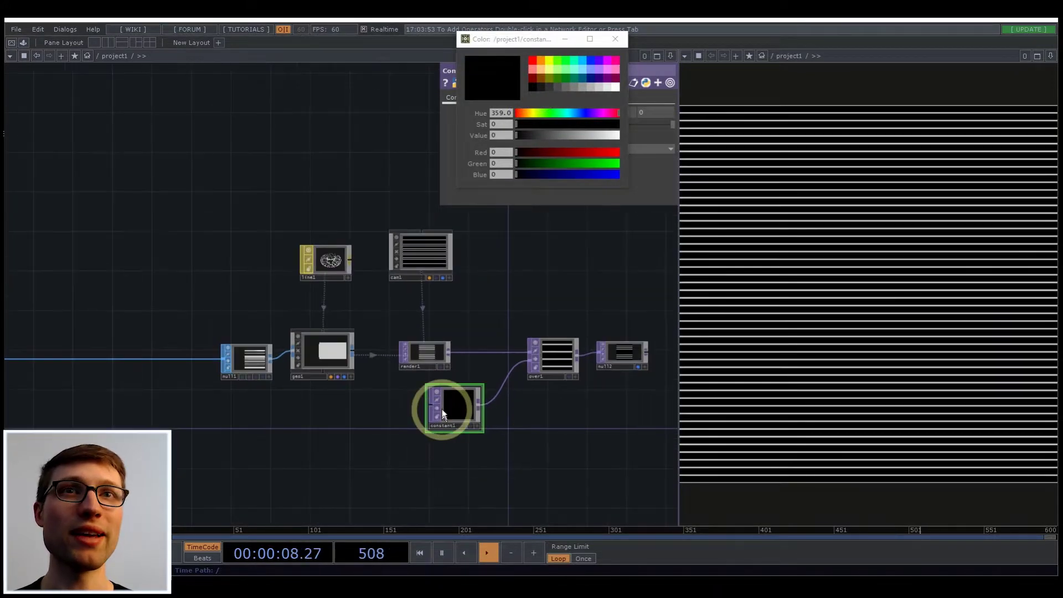
left_click_drag(453, 407, 423, 407)
left_click_drag(466, 441, 546, 405)
- Select the pars CHOP and shift the Null SOP that feeds the Geometry COMP slightly closer to the Grid SOP
scroll(545, 406, "down", 3)
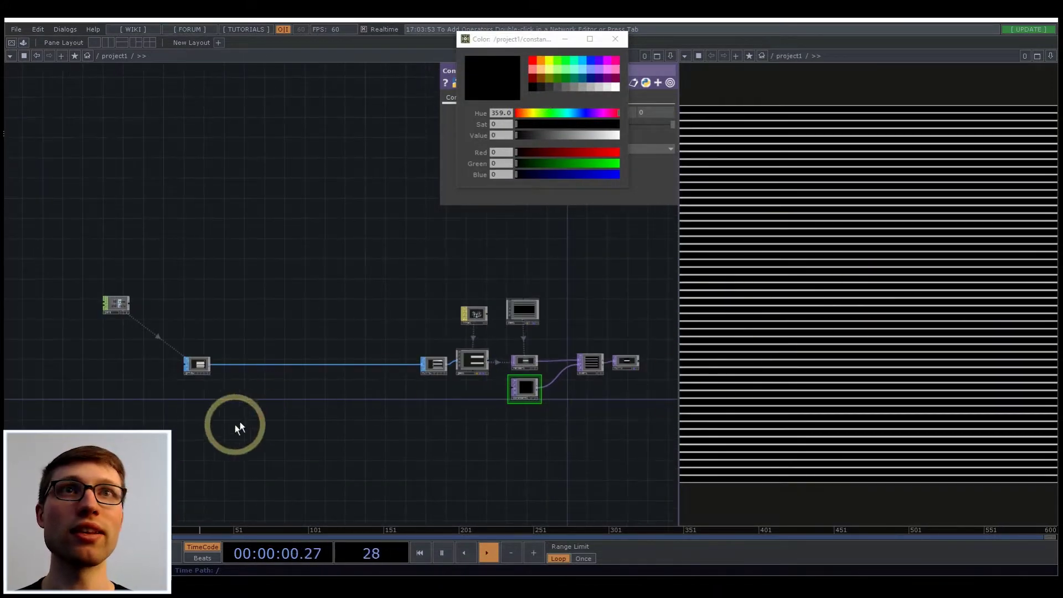
left_click_drag(239, 428, 350, 426)
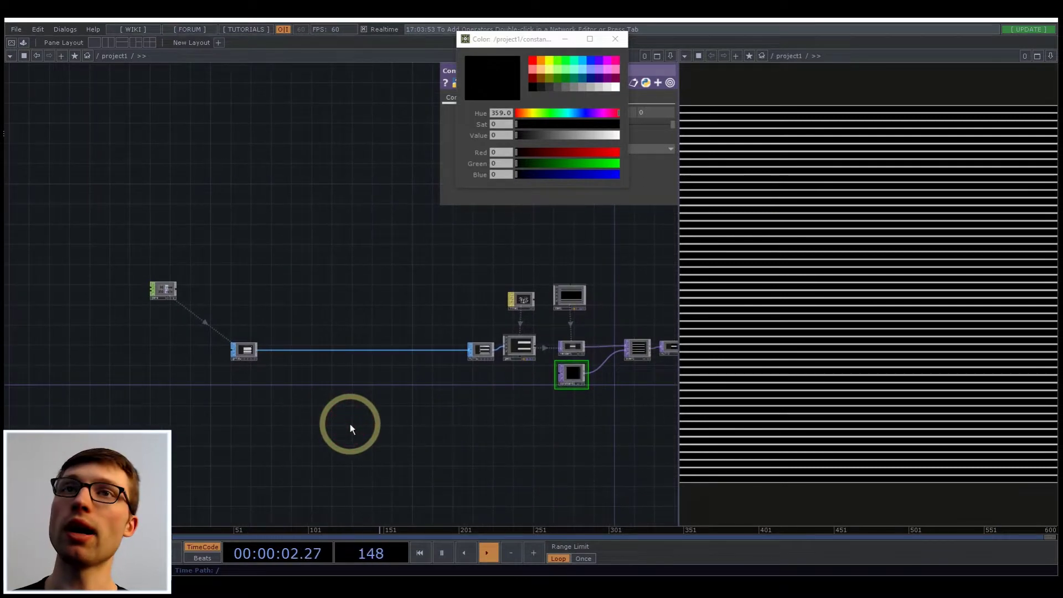
scroll(245, 354, "up", 3)
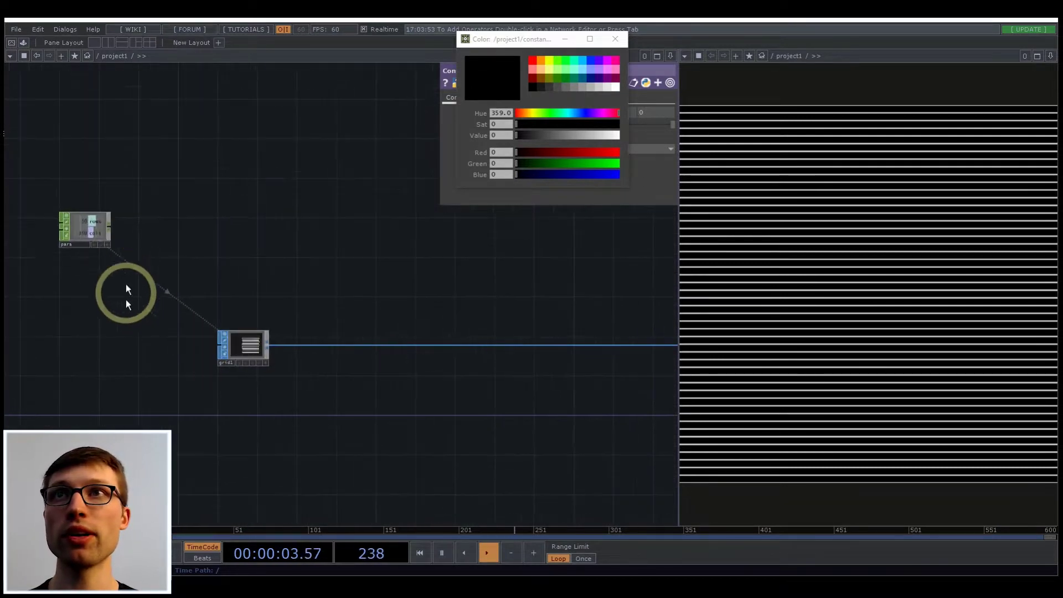
left_click(88, 222)
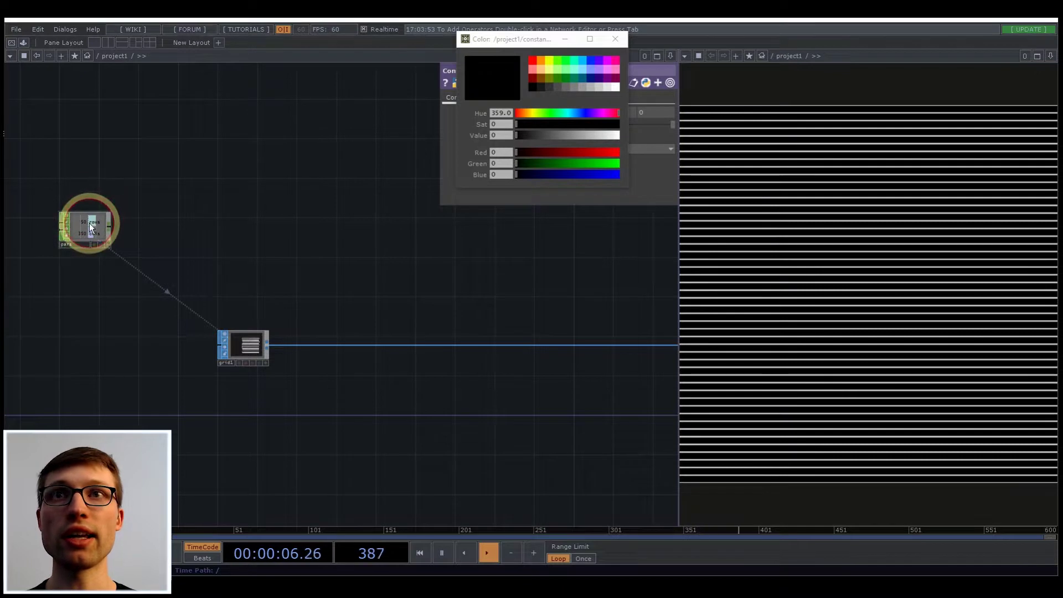
left_click_drag(288, 393, 264, 390)
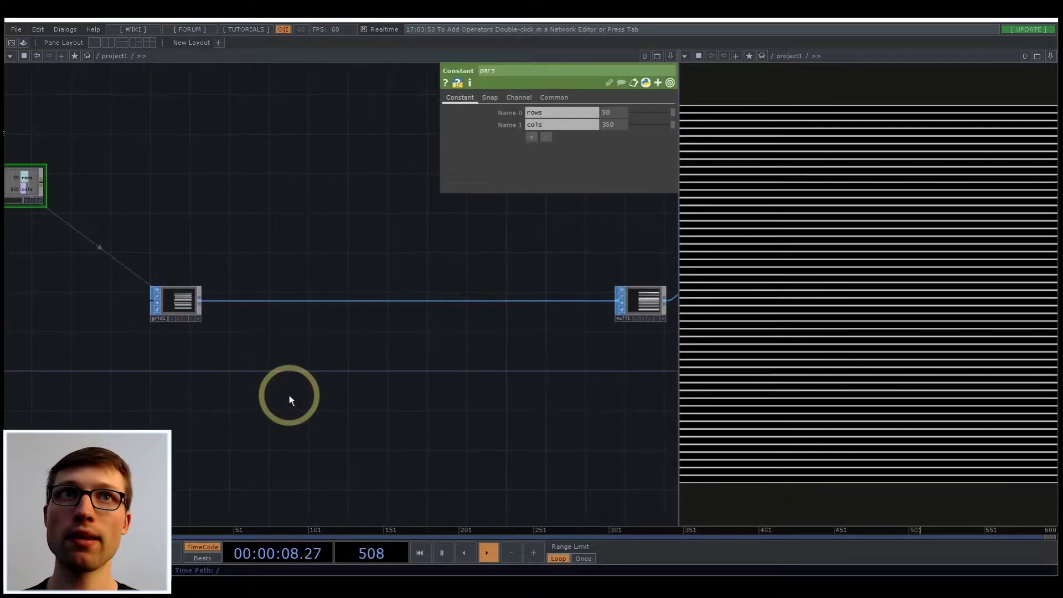
left_click_drag(356, 429, 332, 425)
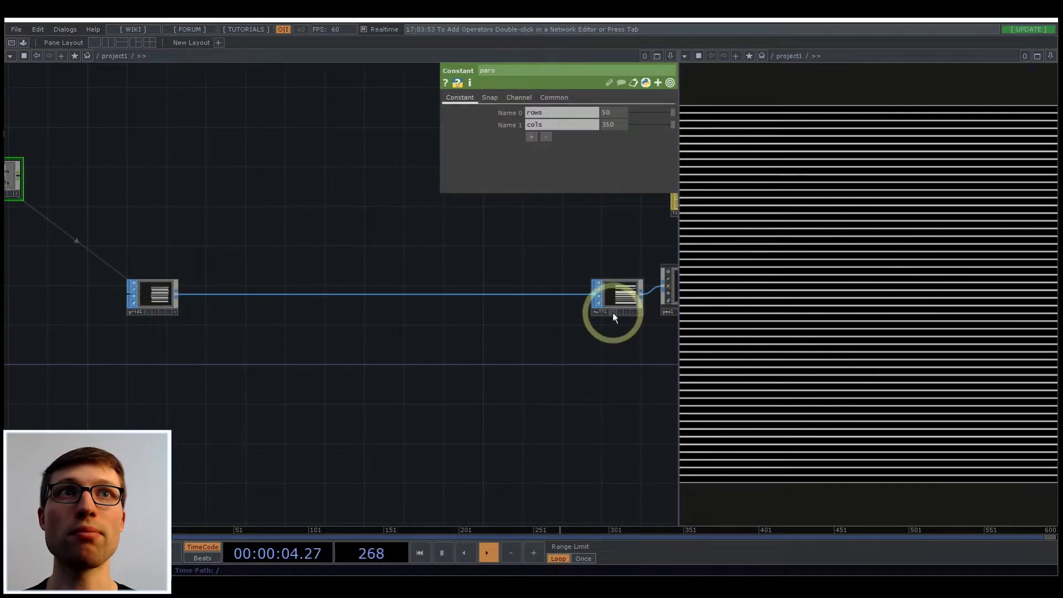
left_click(416, 295)
left_click_drag(614, 304, 592, 299)
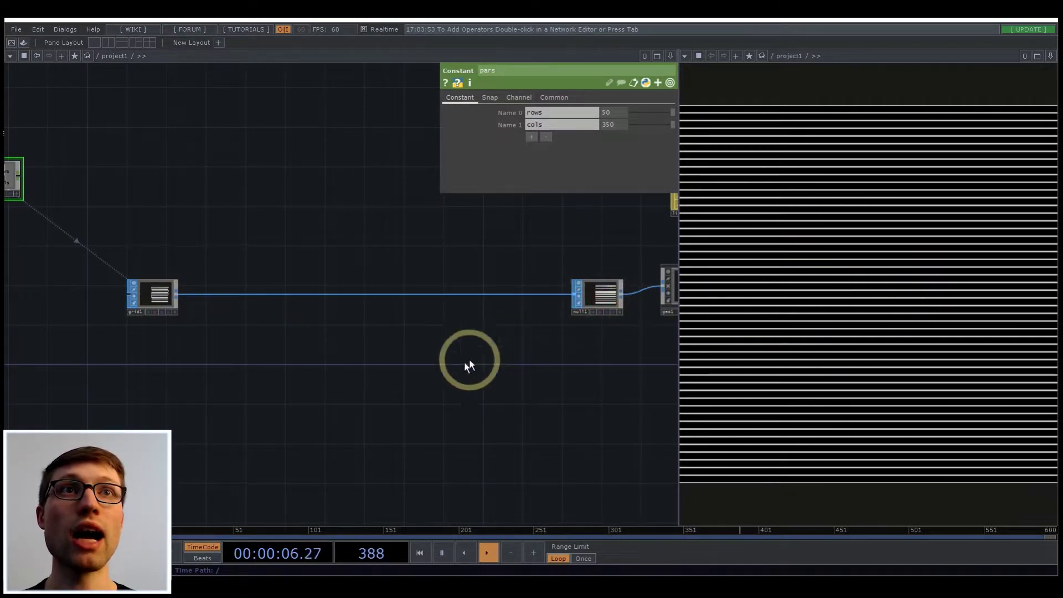
left_click_drag(447, 387, 410, 384)
- Insert a Null SOP directly after the Grid SOP, on its wire to the existing Null SOP
middle_click(571, 302)
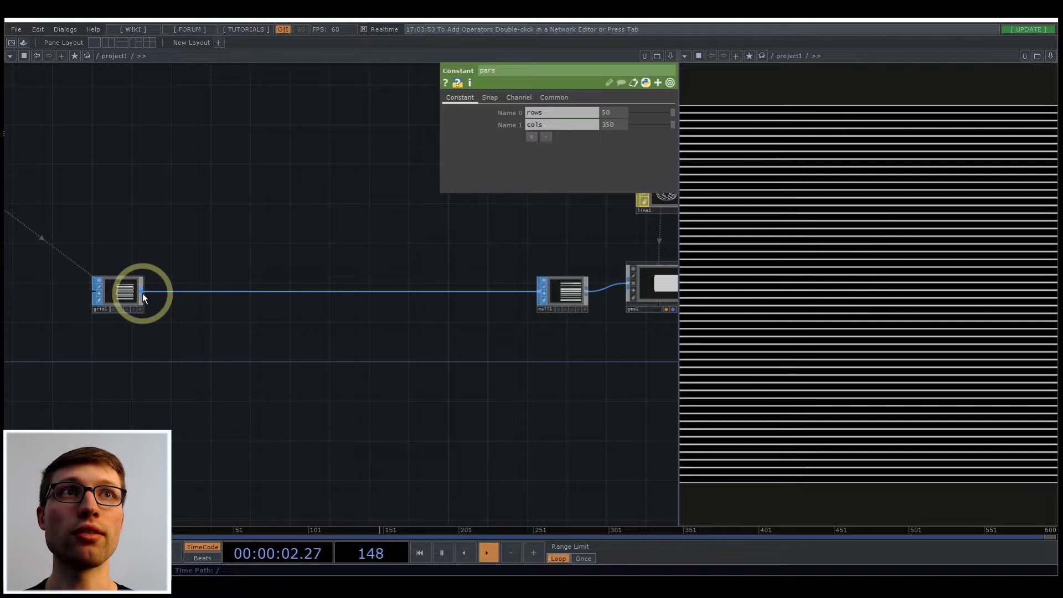
middle_click(141, 293)
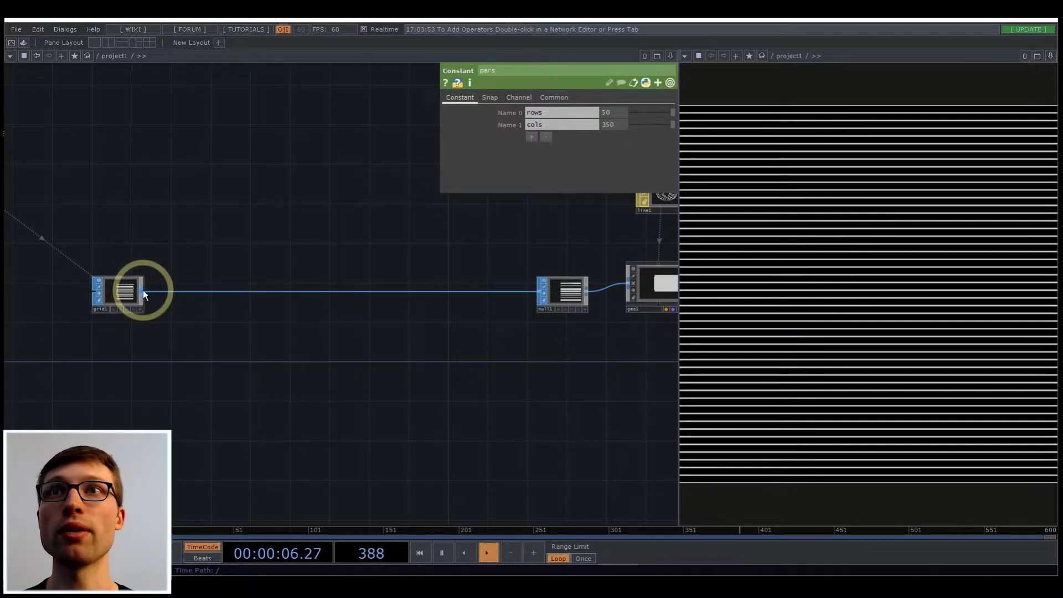
right_click(143, 291)
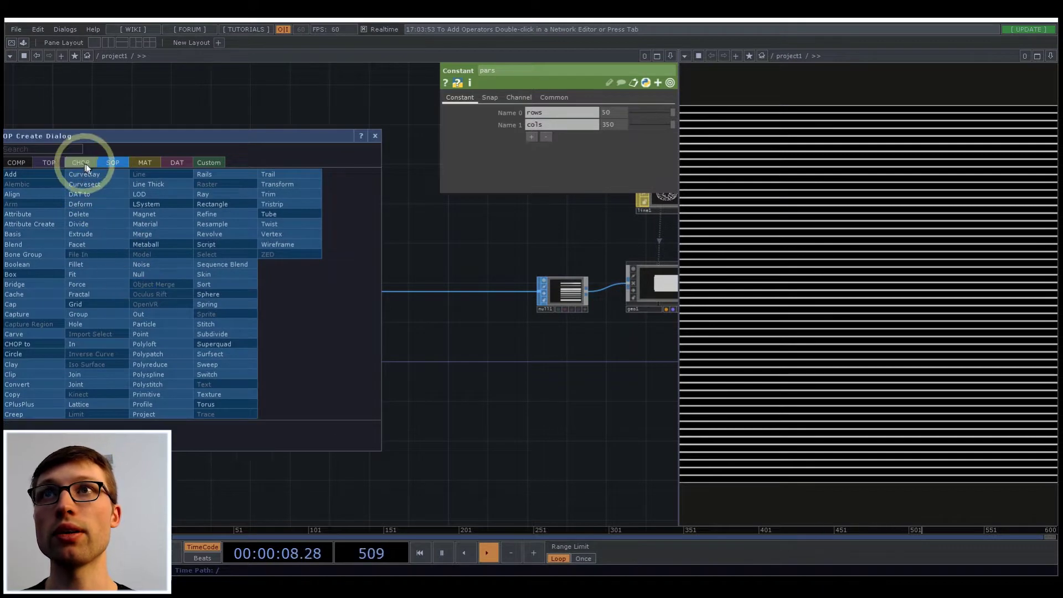
right_click(154, 273)
left_click(193, 290)
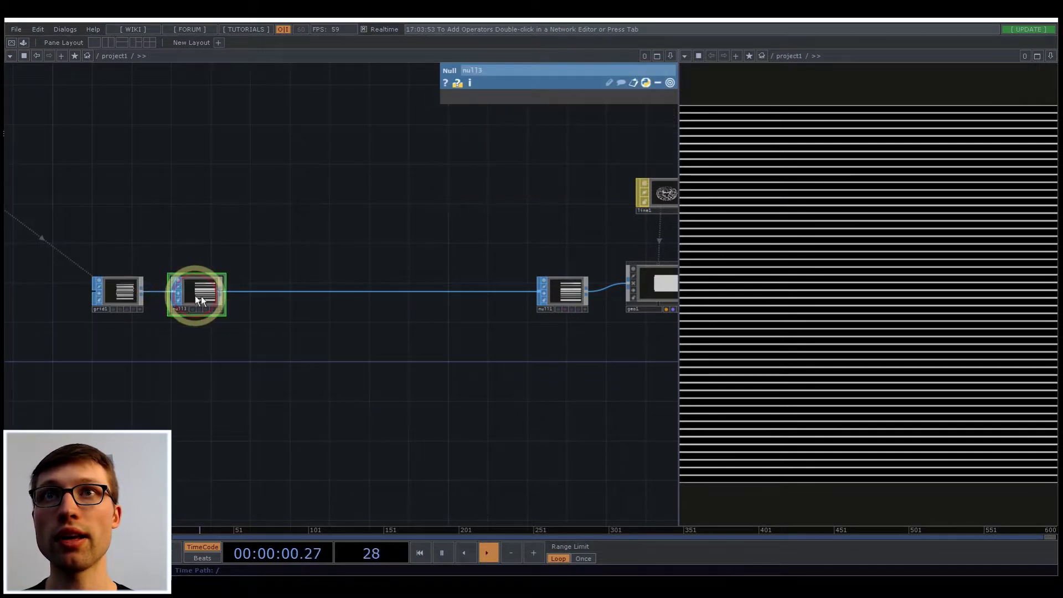
left_click_drag(194, 291, 195, 332)
left_click_drag(196, 332, 199, 293)
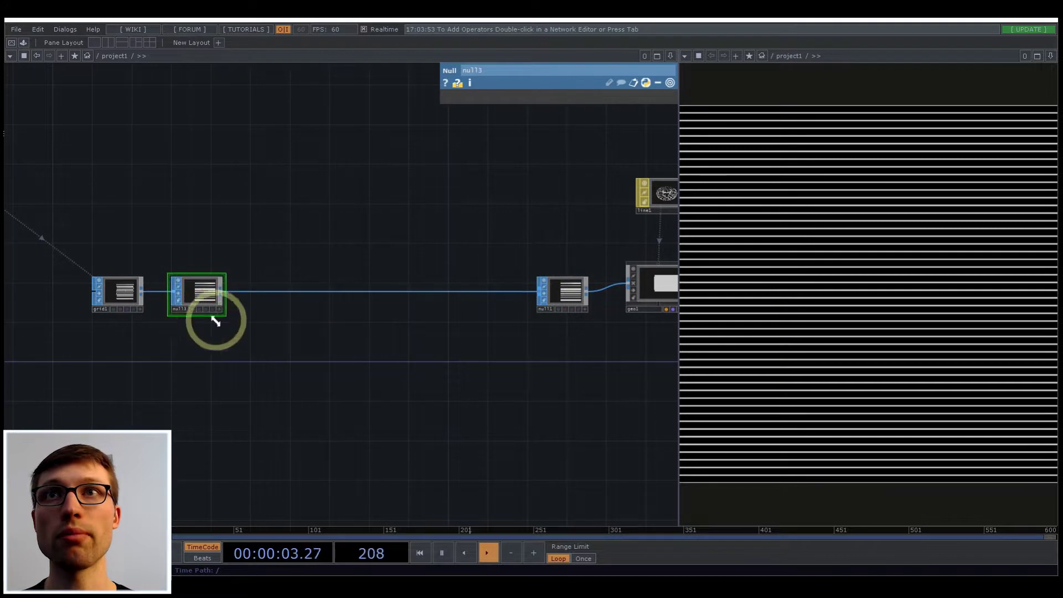
- Add a SOP to CHOP from the new Null SOP and place it just below that node
right_click(221, 291)
left_click(106, 166)
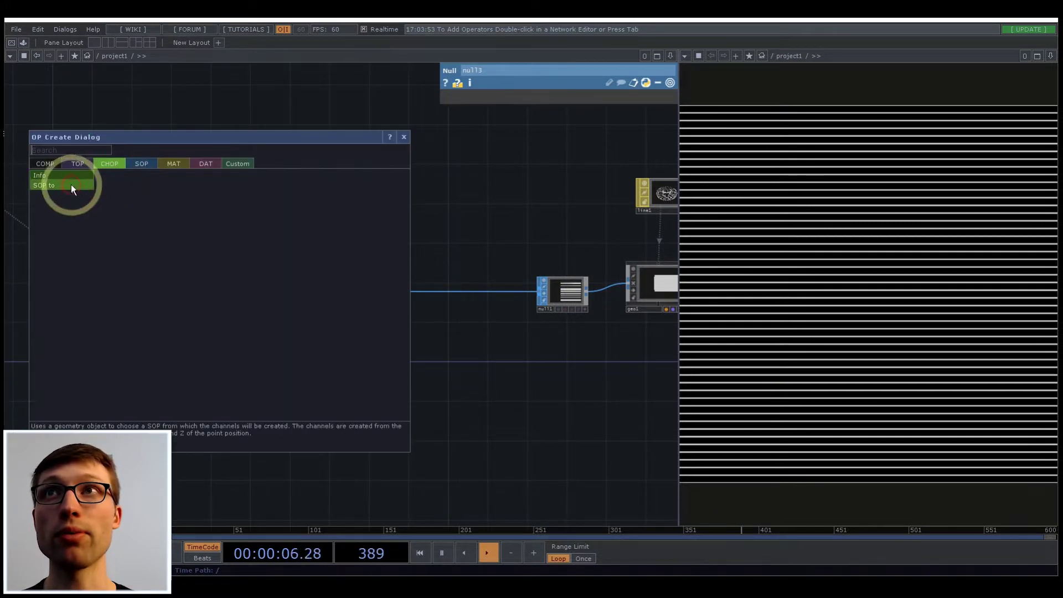
left_click(71, 178)
left_click(241, 370)
scroll(239, 370, "up", 3)
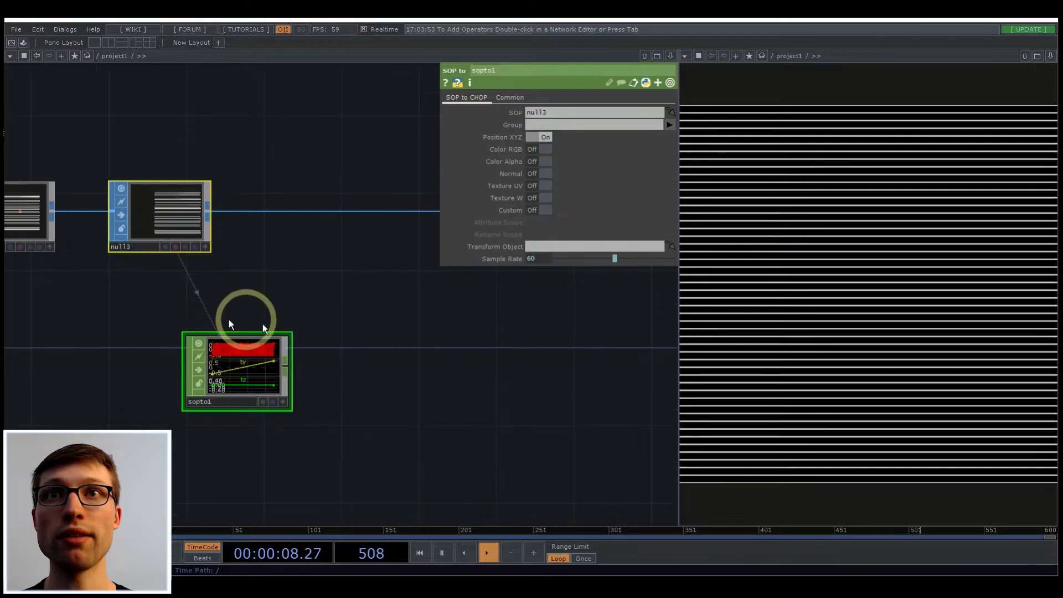
left_click_drag(171, 202, 172, 221)
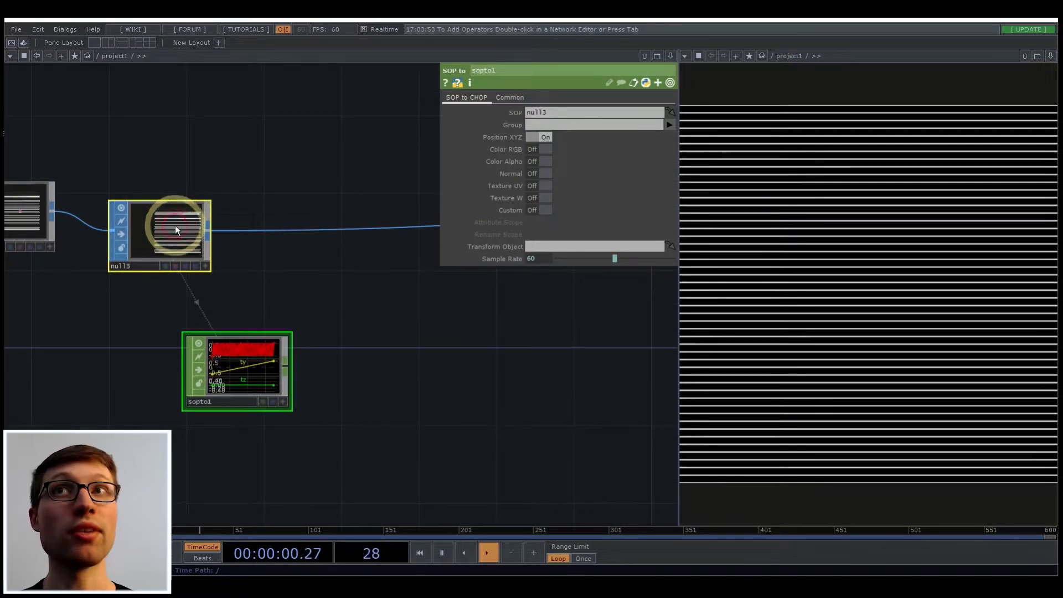
left_click_drag(344, 378, 277, 377)
scroll(278, 378, "down", 3)
left_click_drag(158, 263, 155, 250)
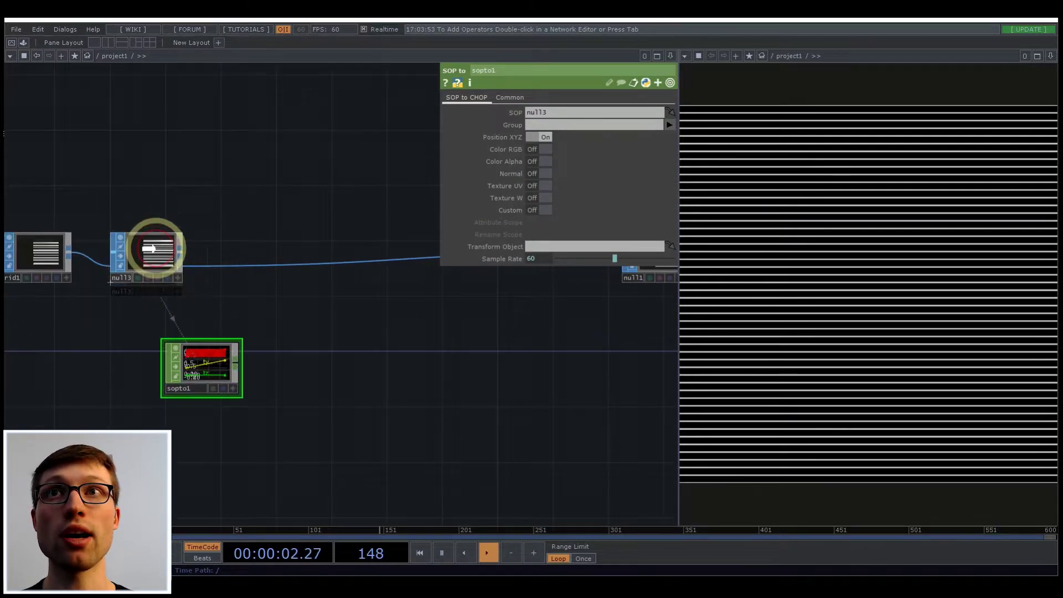
- Add a Null CHOP after the SOP to CHOP and place it level with that node, well downstream
left_click_drag(306, 366, 215, 365)
scroll(215, 366, "down", 2)
right_click(150, 364)
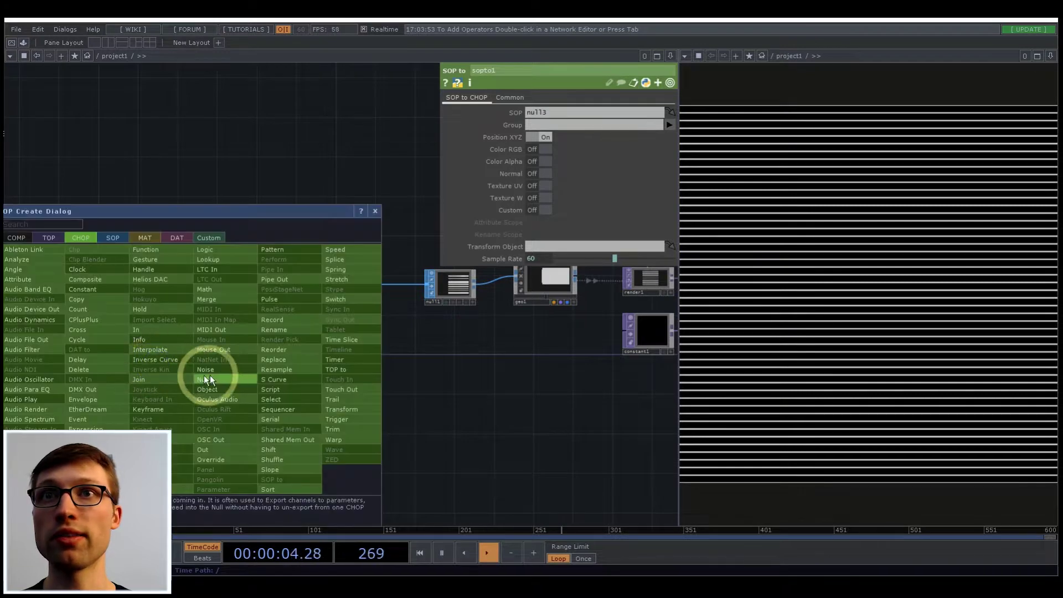
left_click(210, 374)
left_click(340, 363)
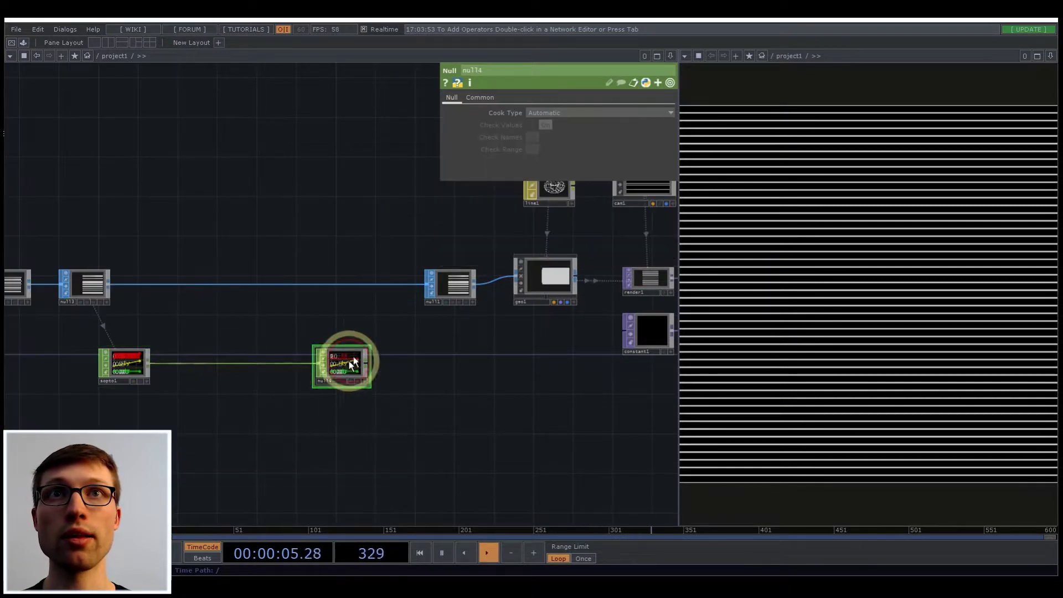
- Insert a CHOP to SOP just before the Null SOP feeding the Geometry COMP and assign the new Null CHOP as its CHOP
right_click(428, 286)
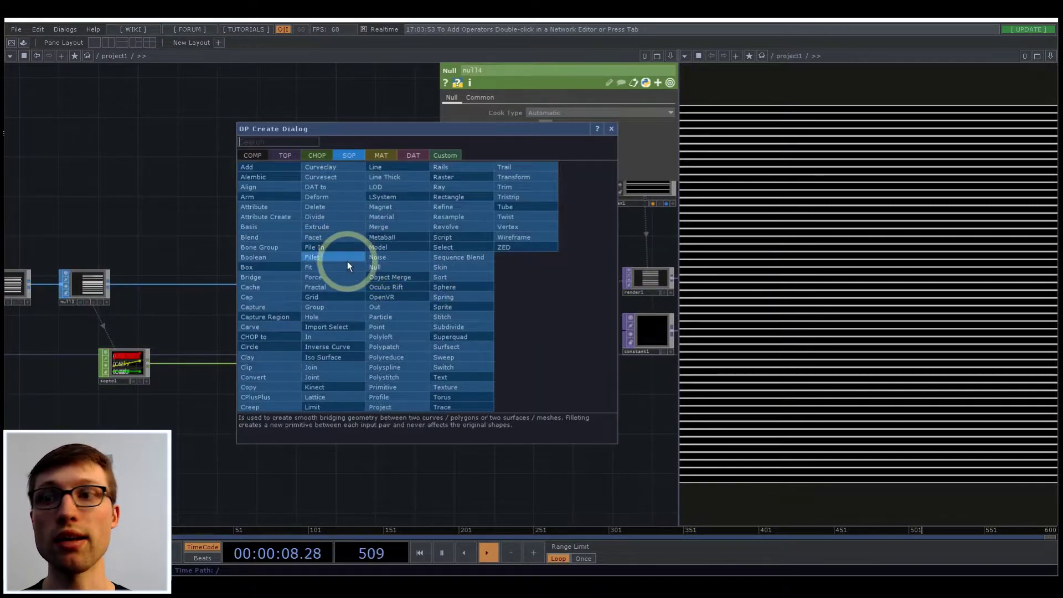
left_click(260, 337)
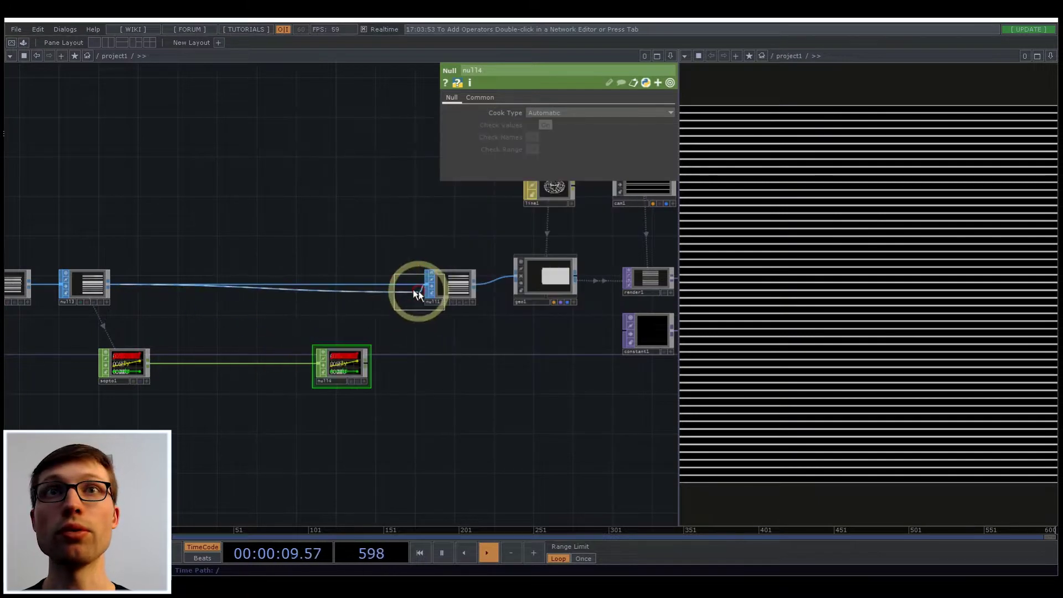
left_click(380, 287)
left_click_drag(353, 363, 538, 125)
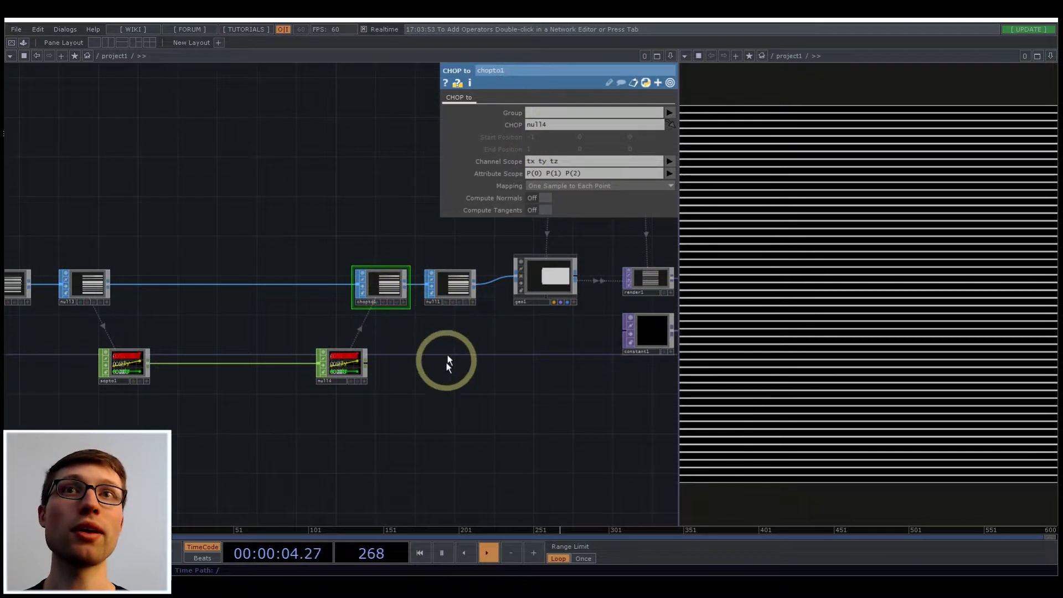
- Move the Grid SOP, its Null SOP and the SOP to CHOP further upstream, and shift the Null CHOP closer beneath the CHOP to SOP
left_click_drag(446, 360, 592, 365)
right_click_drag(333, 438, 109, 270)
left_click_drag(240, 287, 145, 288)
left_click_drag(413, 430, 249, 439)
left_click_drag(313, 391, 333, 390)
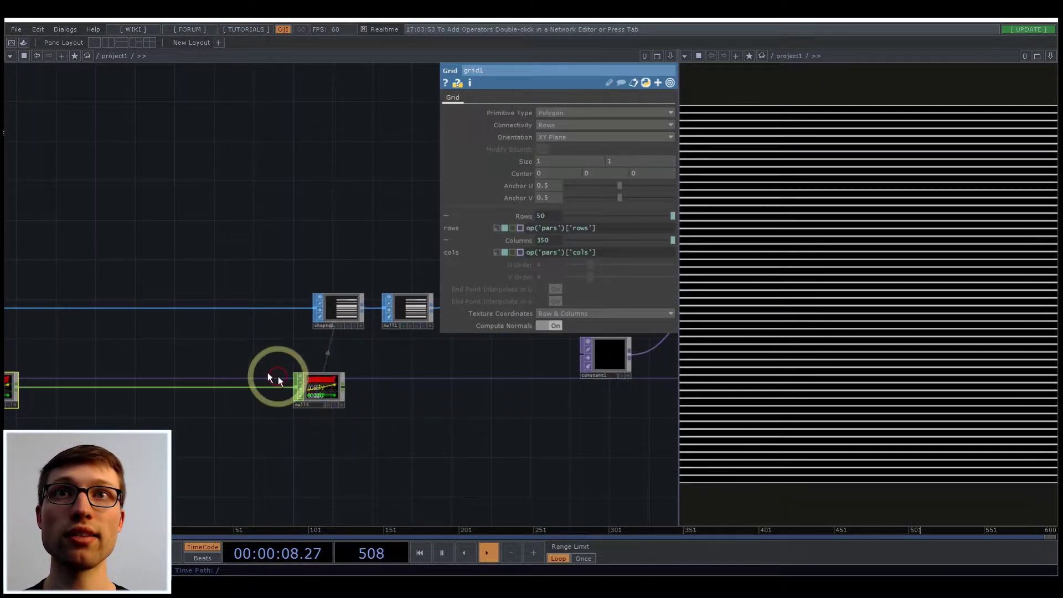
- Examine the row lines in the Grid SOP and in the Null SOP directly after it
left_click_drag(275, 372, 409, 394)
scroll(108, 349, "up", 8)
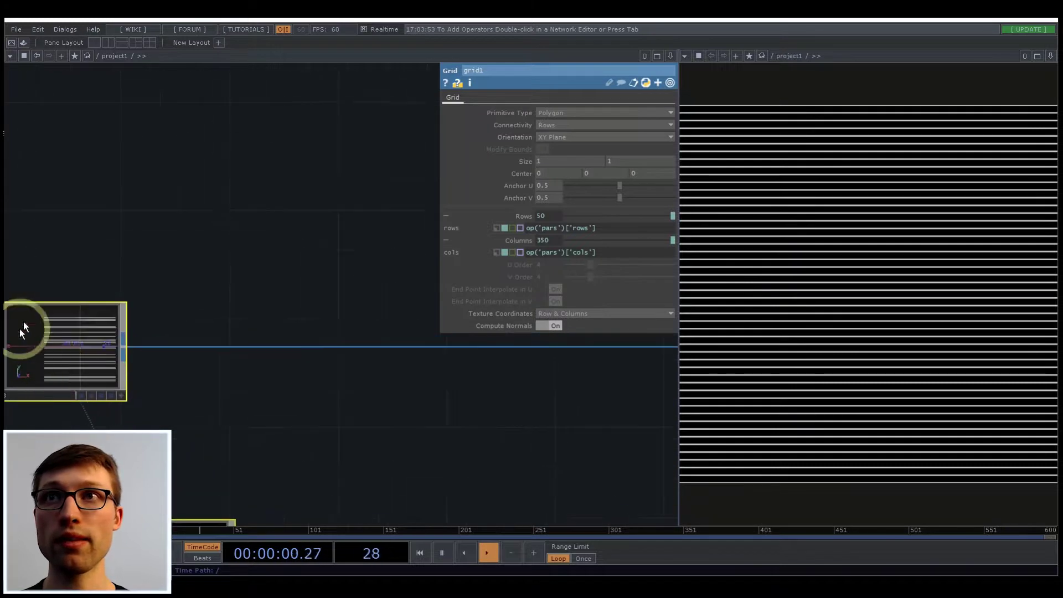
scroll(135, 377, "down", 3)
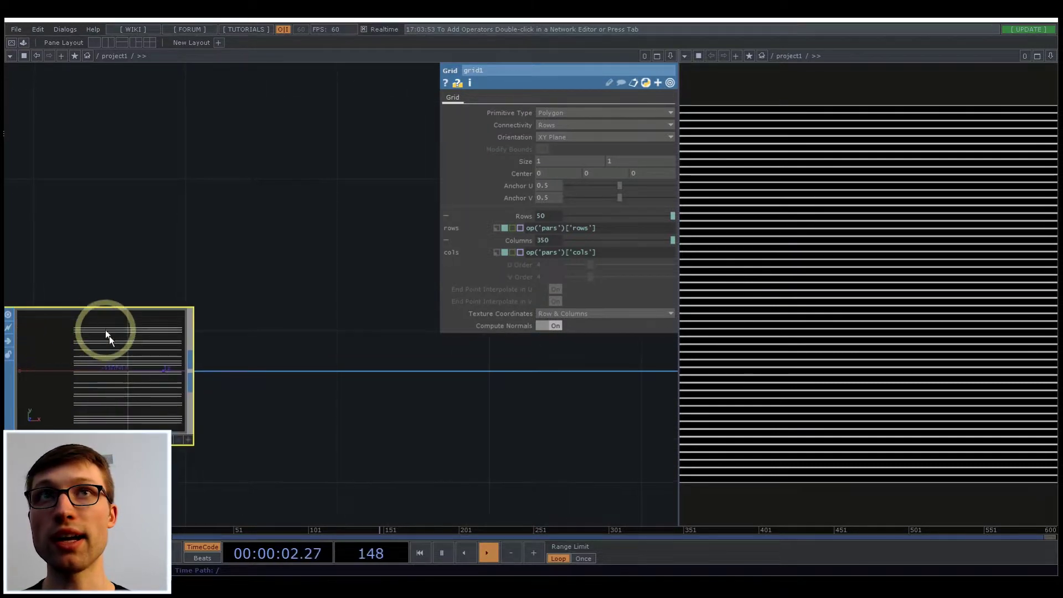
left_click(96, 386)
scroll(95, 387, "down", 3)
left_click_drag(171, 330, 359, 305)
left_click(150, 346)
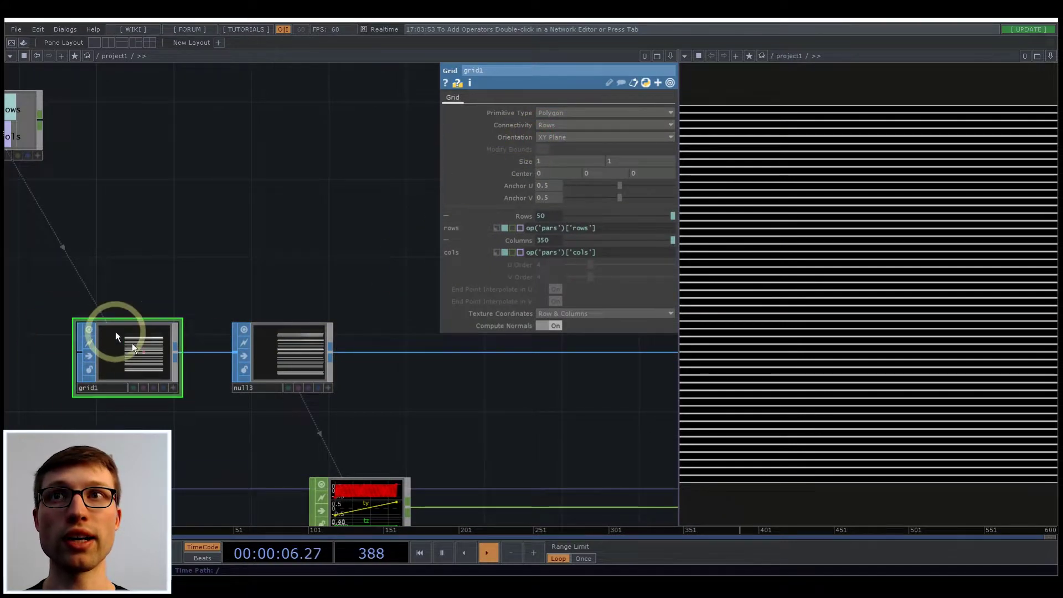
scroll(111, 333, "up", 4)
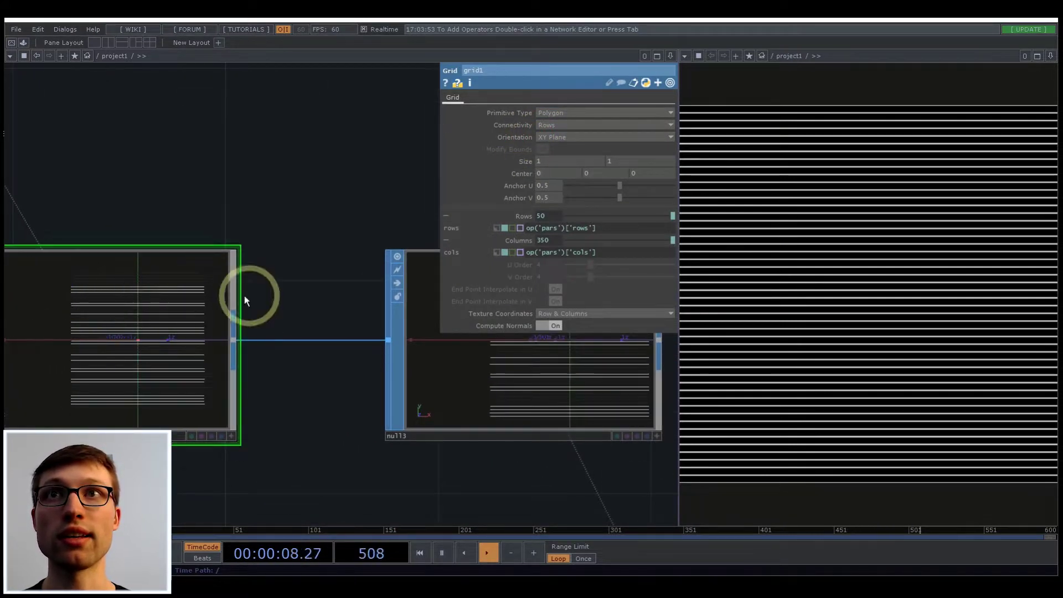
left_click_drag(355, 331, 228, 297)
scroll(226, 297, "down", 4)
- Examine the tx, ty and tz channels in the SOP to CHOP and follow its wire to the Null CHOP
left_click_drag(446, 399, 239, 332)
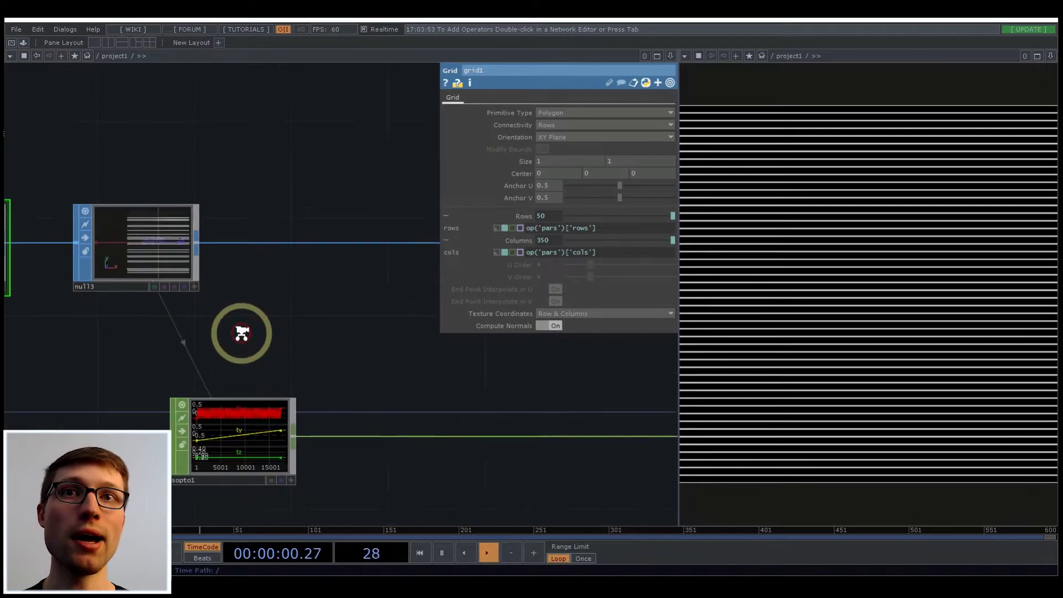
scroll(449, 456, "down", 2)
left_click_drag(449, 455, 351, 443)
scroll(140, 415, "up", 2)
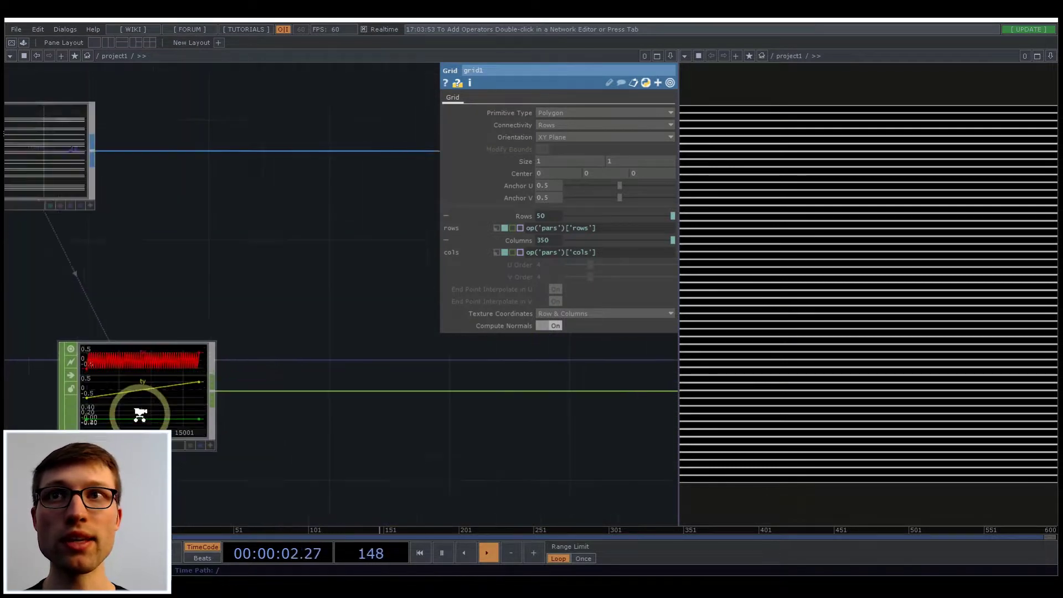
scroll(149, 349, "up", 3)
scroll(430, 427, "down", 4)
left_click(231, 404)
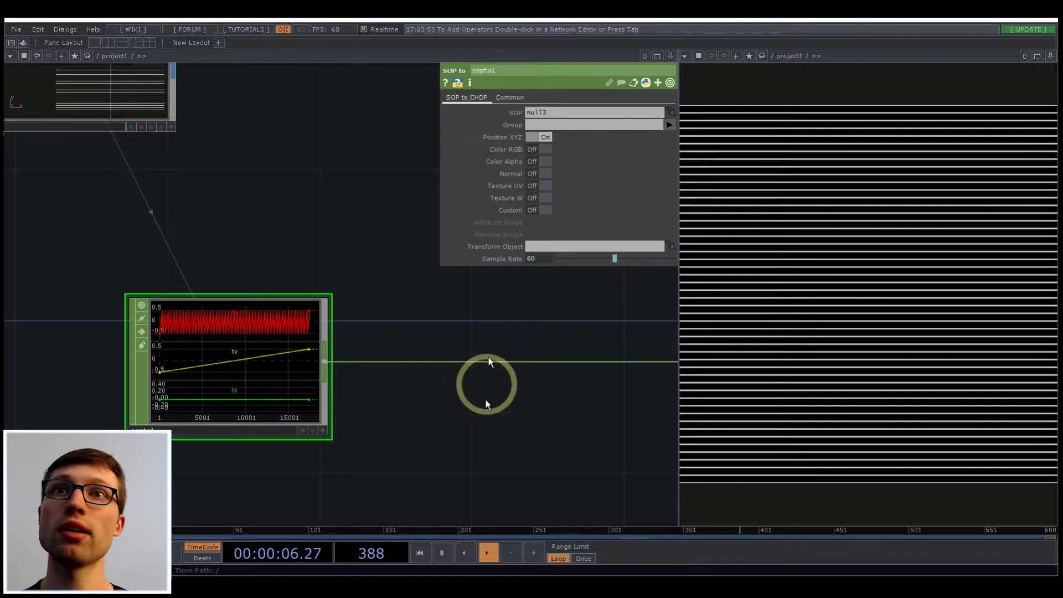
left_click_drag(503, 437, 359, 439)
scroll(318, 439, "down", 4)
left_click_drag(424, 447, 280, 441)
scroll(280, 437, "down", 3)
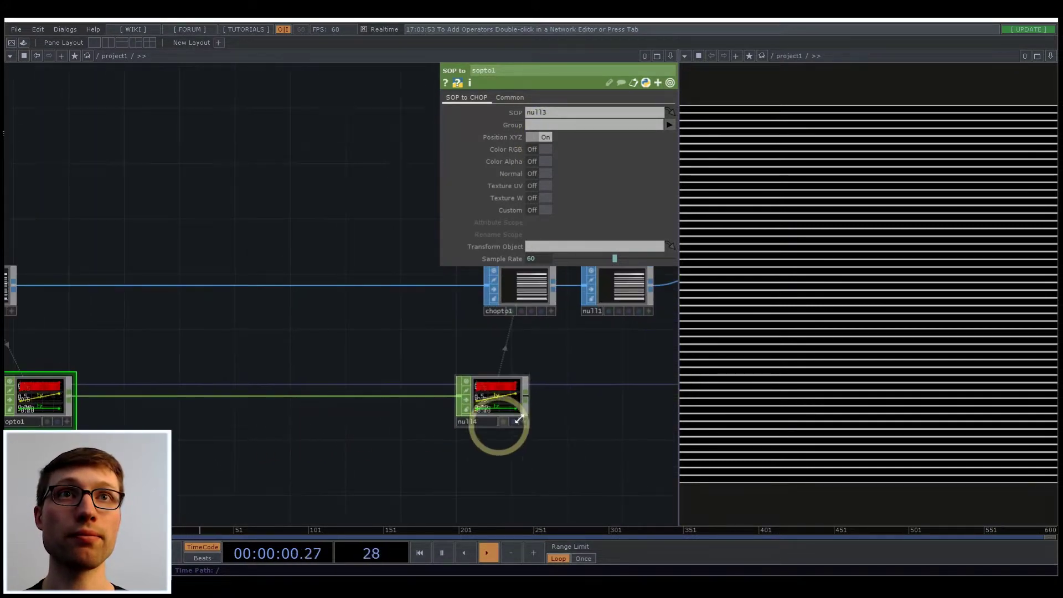
- Examine the CHOP to SOP's geometry and channel settings together with the Null CHOP channels that drive it
left_click_drag(594, 408, 557, 408)
left_click(496, 282)
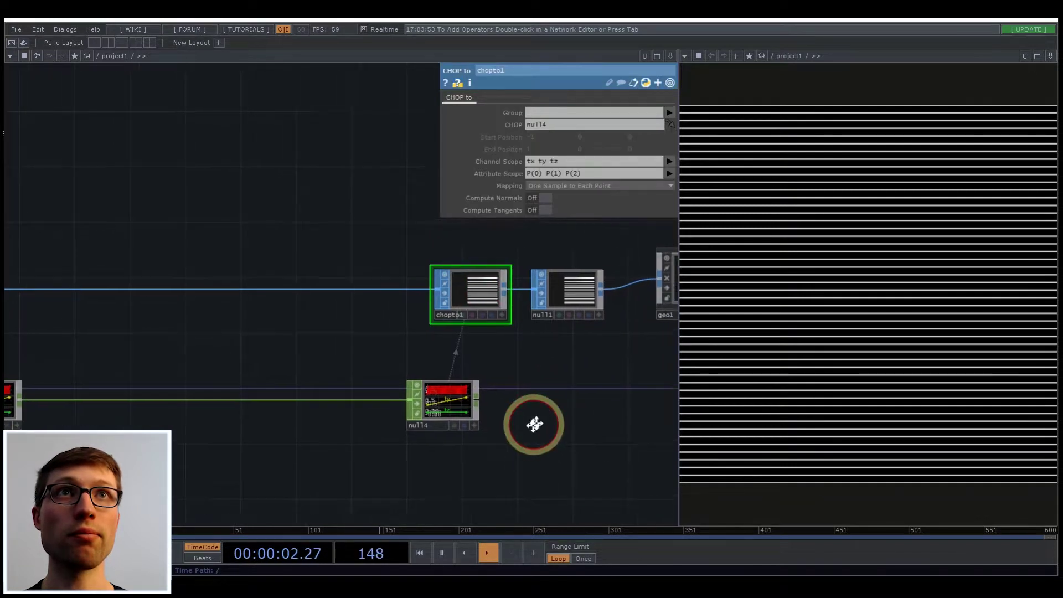
scroll(522, 332, "up", 5)
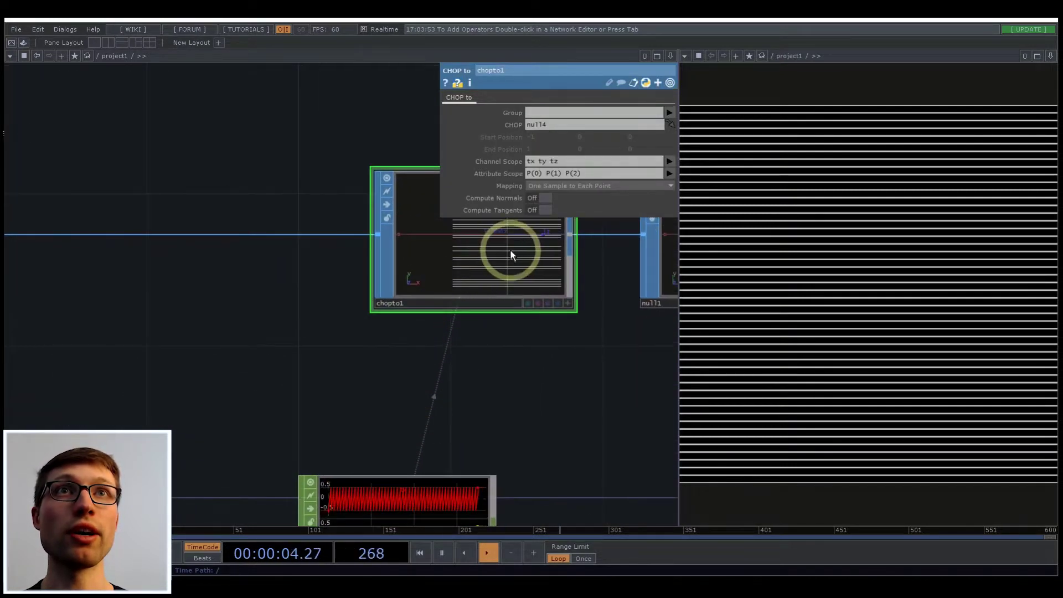
left_click_drag(283, 338, 391, 339)
scroll(392, 339, "down", 3)
middle_click_drag(470, 268, 119, 290)
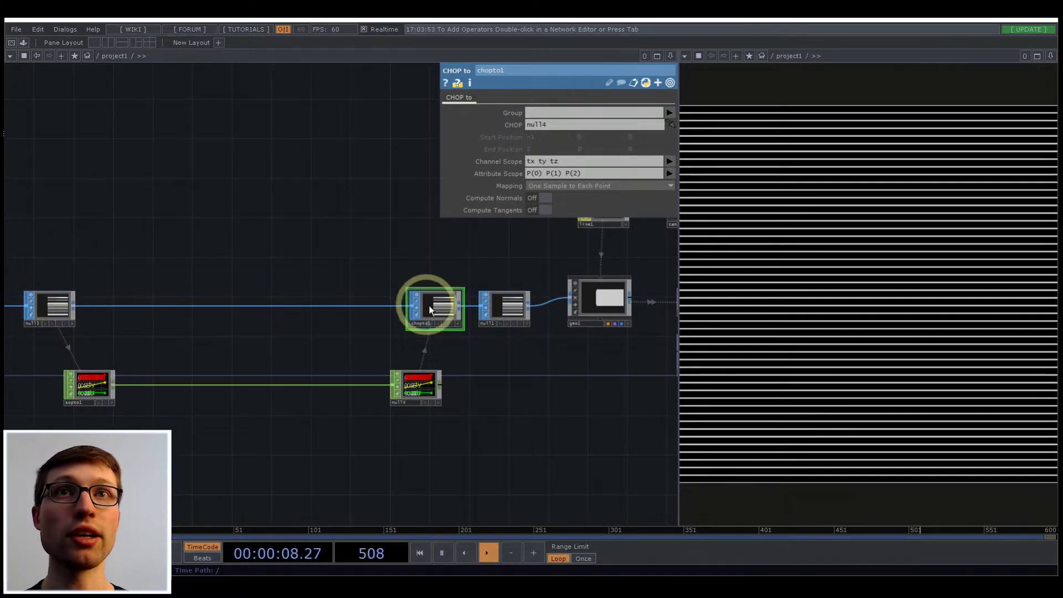
scroll(437, 313, "up", 3)
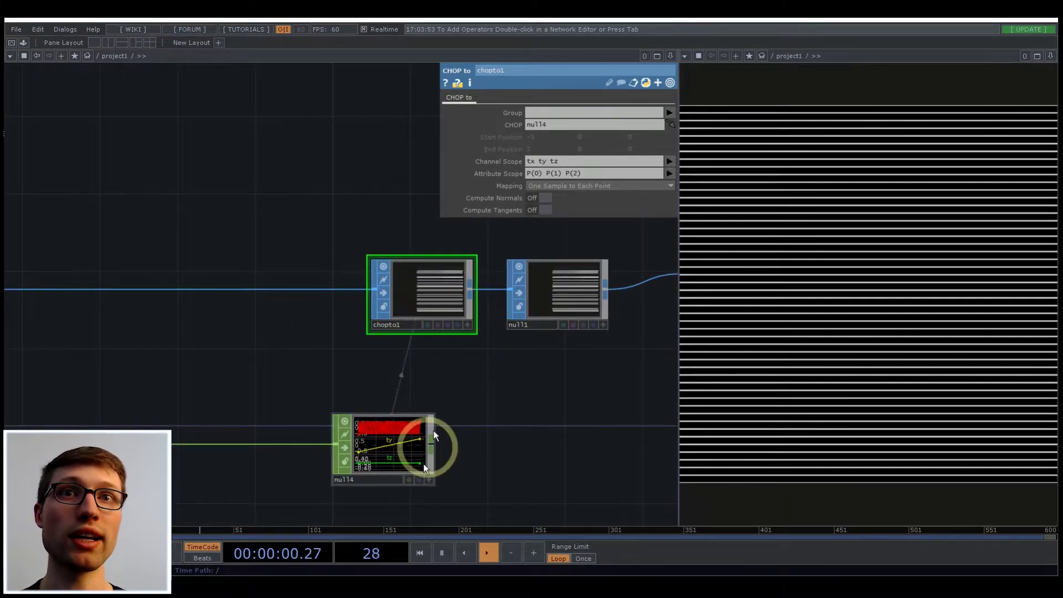
scroll(424, 463, "up", 3)
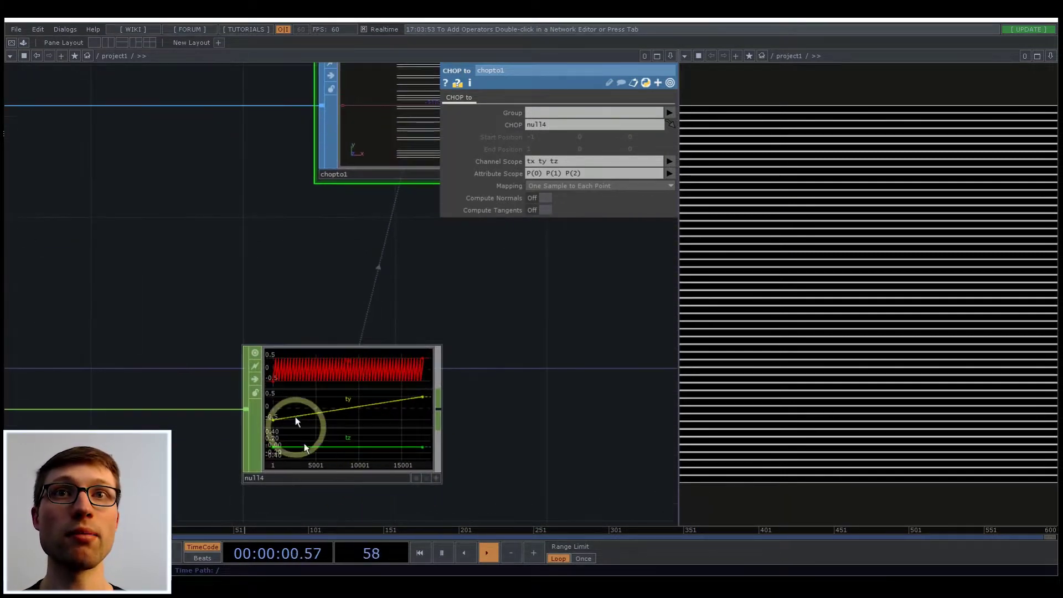
scroll(356, 410, "down", 3)
left_click(357, 410)
left_click_drag(83, 494, 342, 437)
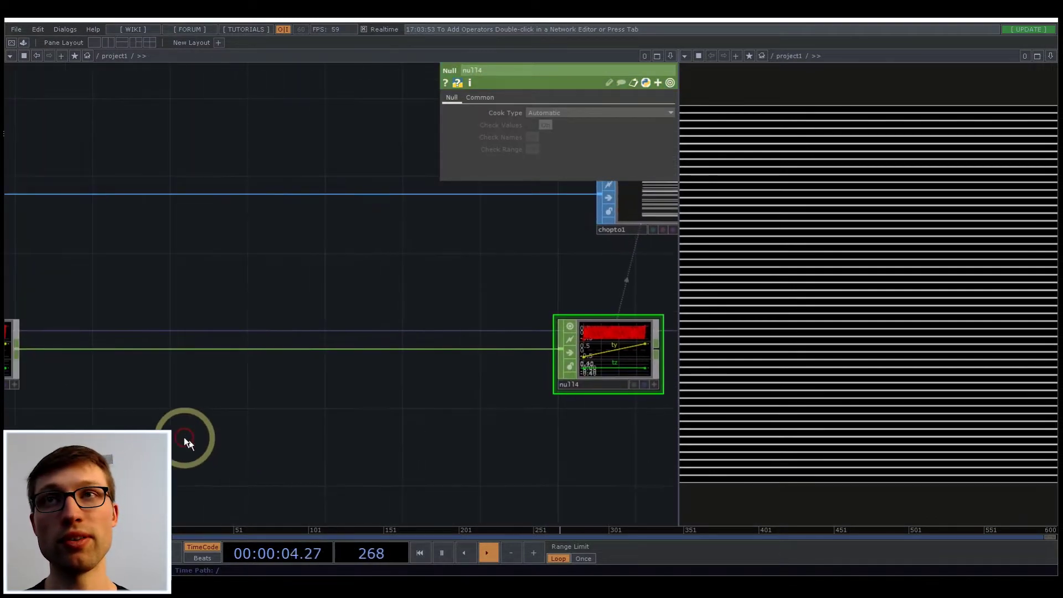
scroll(184, 437, "down", 2)
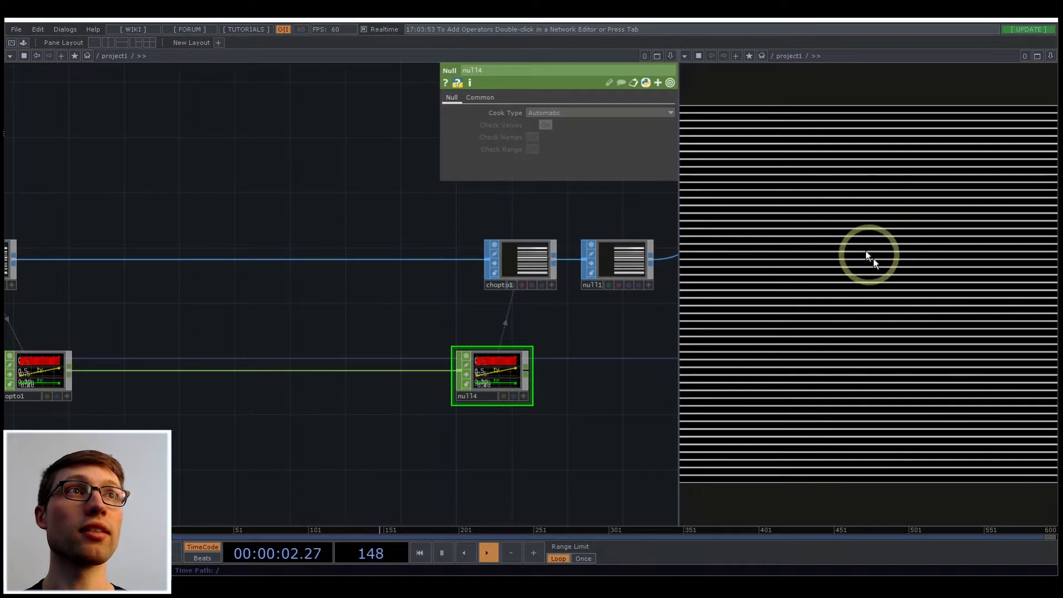
left_click(530, 284)
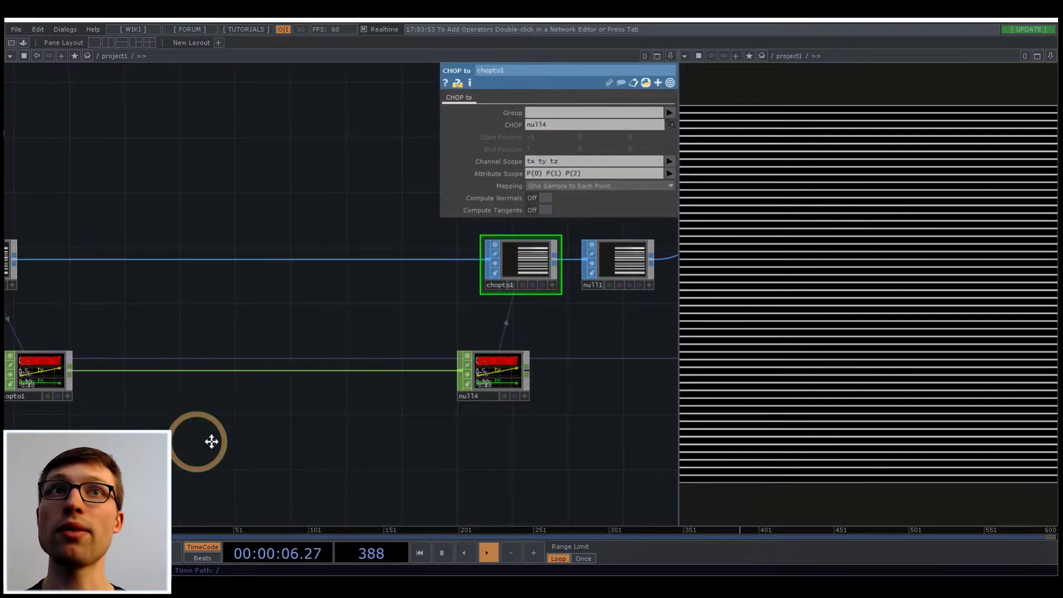
left_click_drag(198, 442, 278, 432)
scroll(278, 431, "down", 3)
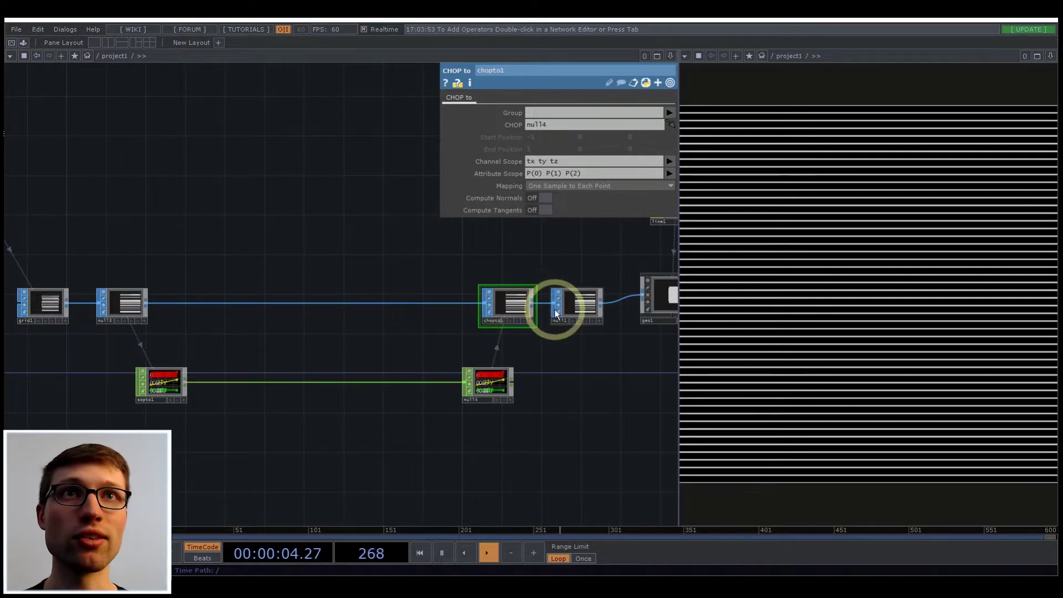
left_click_drag(276, 427, 721, 244)
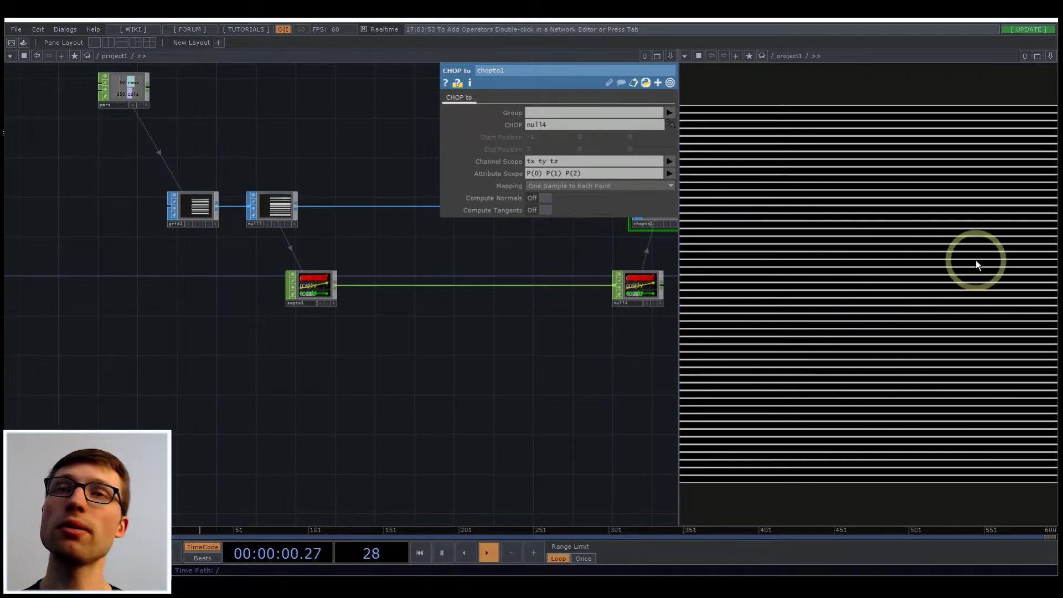
- Add a Noise TOP in the empty area below and upstream of the Grid SOP
left_click_drag(291, 445, 372, 434)
left_click_drag(180, 386, 268, 391)
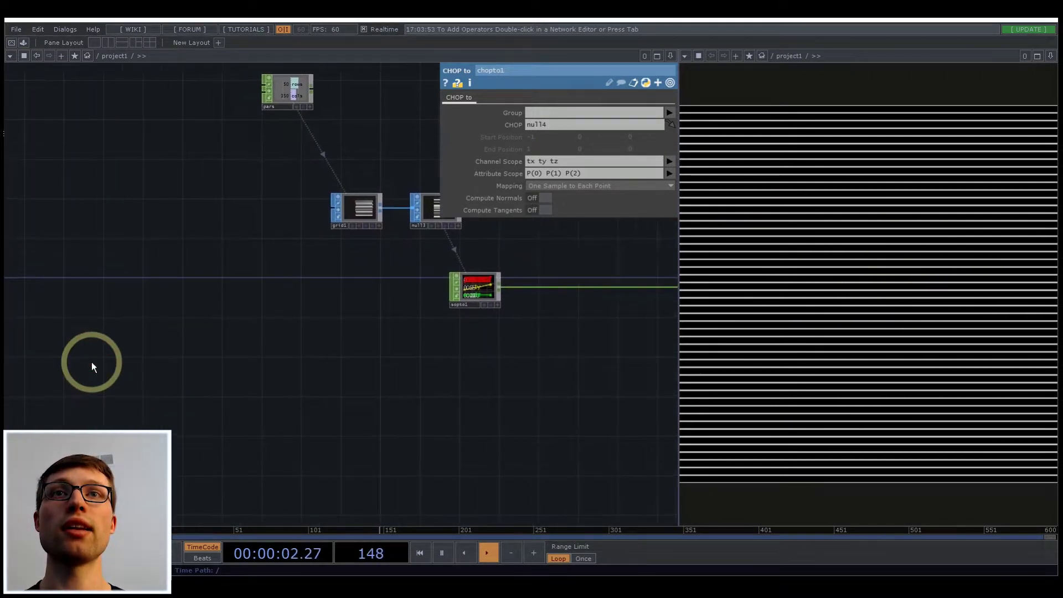
double_click(108, 367)
left_click(44, 241)
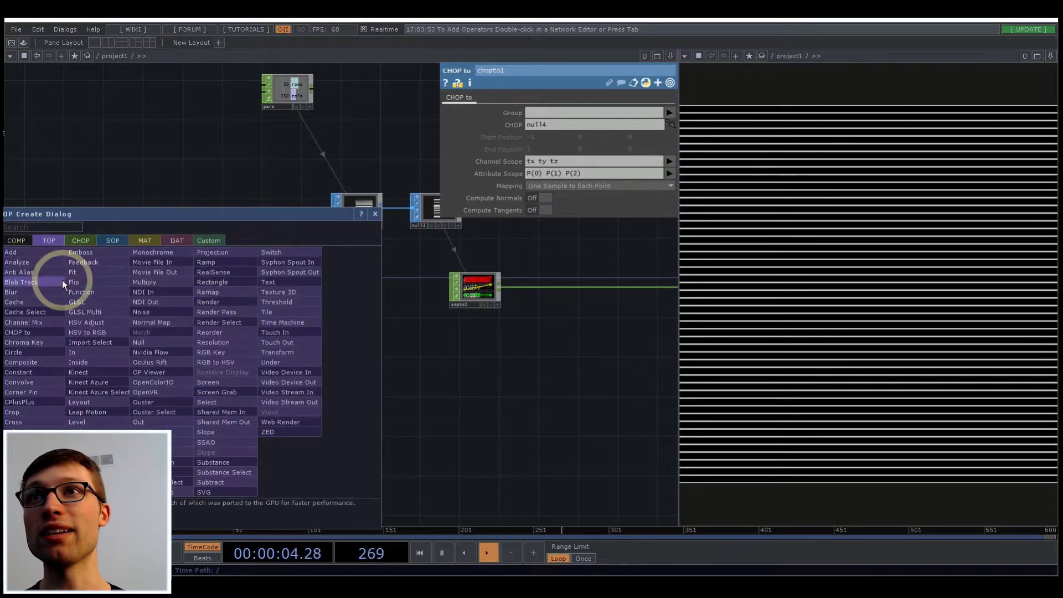
type("noi")
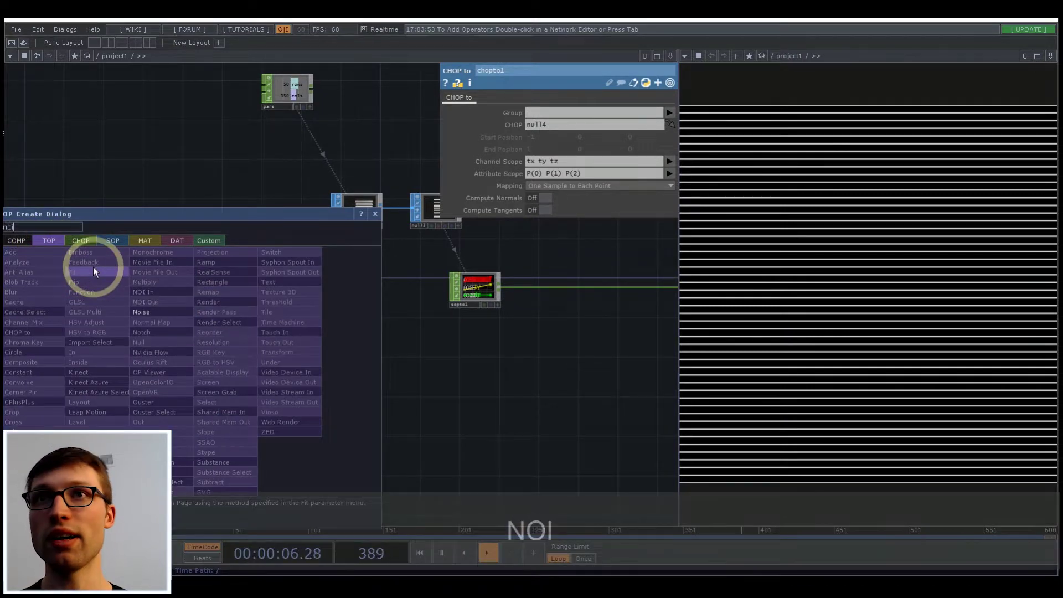
left_click(155, 314)
left_click(206, 323)
scroll(210, 339, "up", 4)
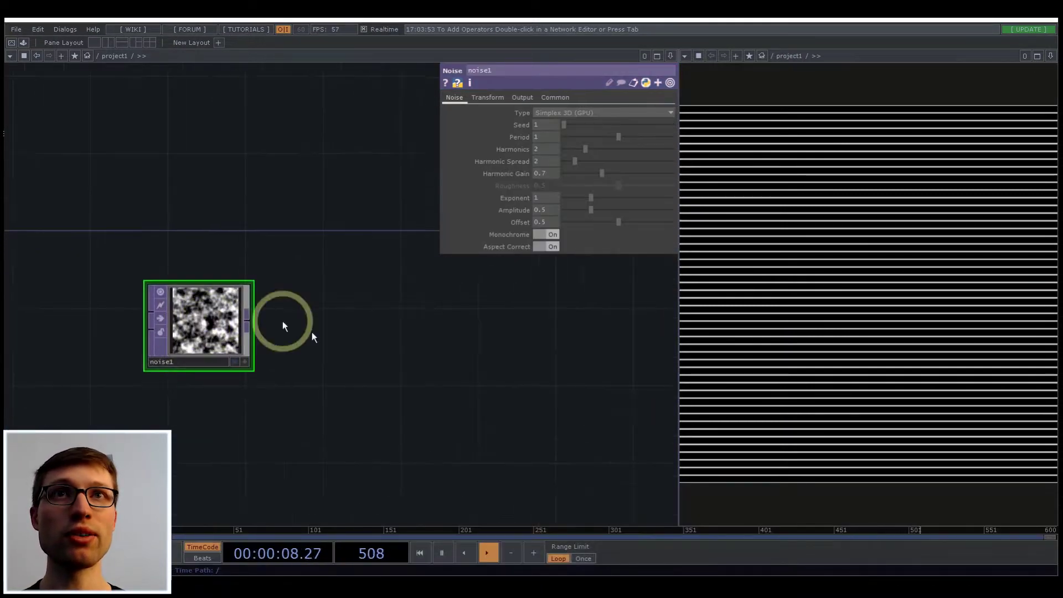
- Compare the Noise TOP's pattern with the pars rows and columns and the Grid SOP's operator information
scroll(283, 325, "down", 3)
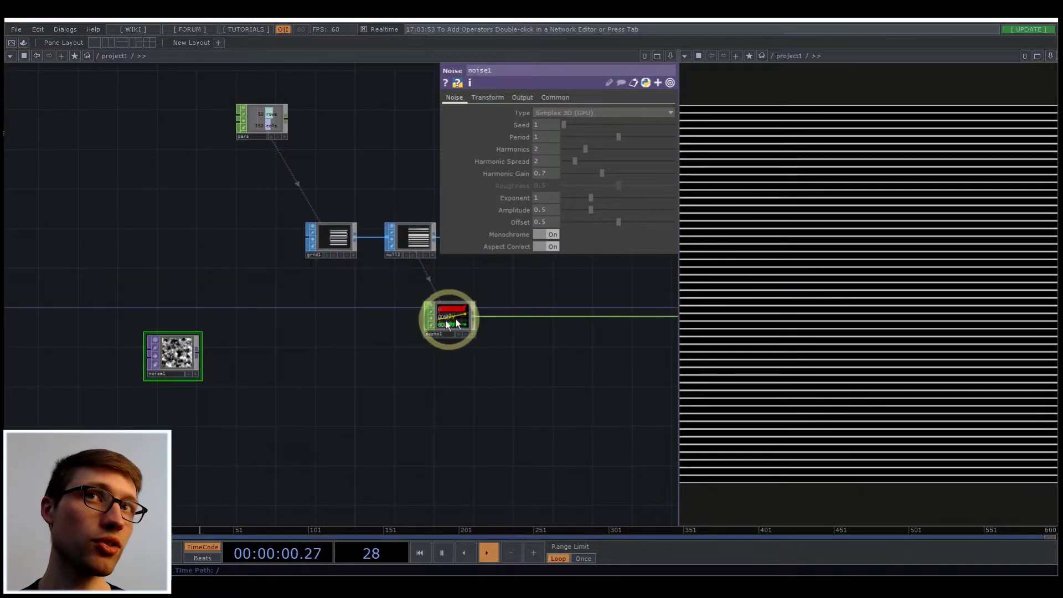
scroll(171, 349, "up", 4)
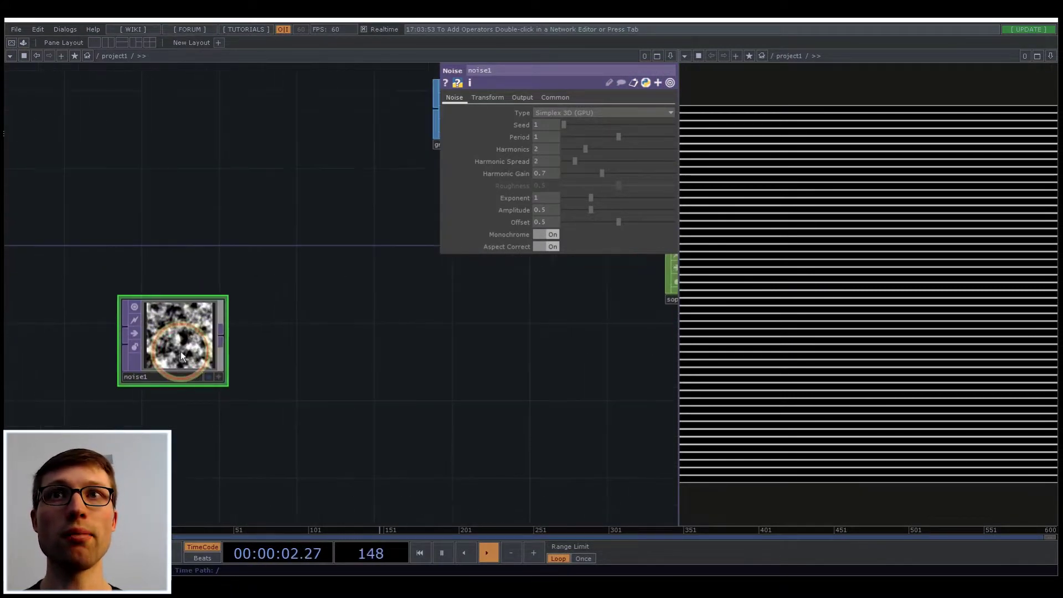
scroll(181, 351, "down", 5)
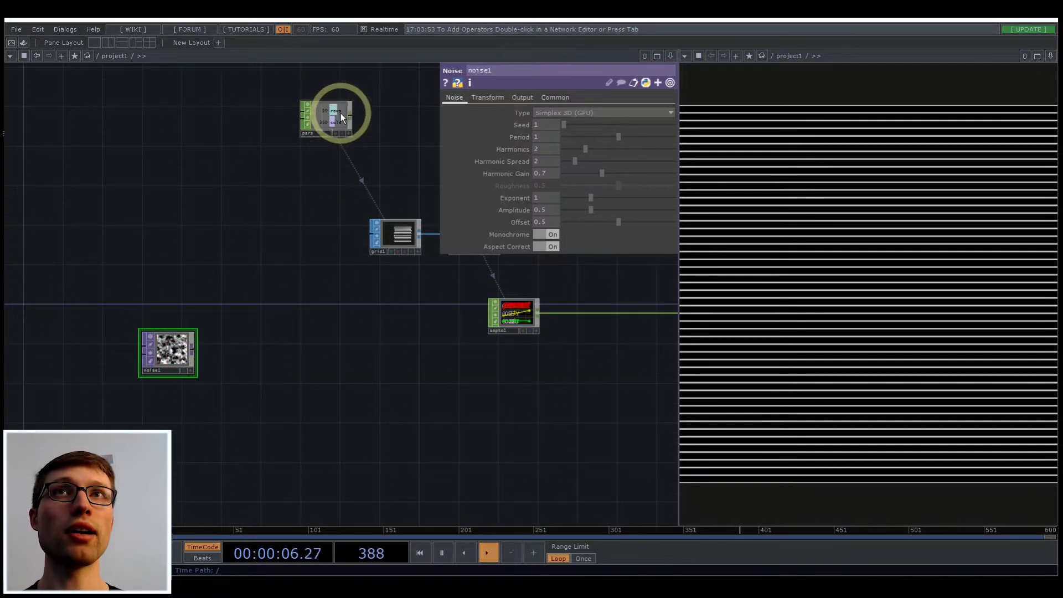
left_click_drag(444, 368, 327, 394)
middle_click(356, 257)
left_click_drag(111, 382, 184, 384)
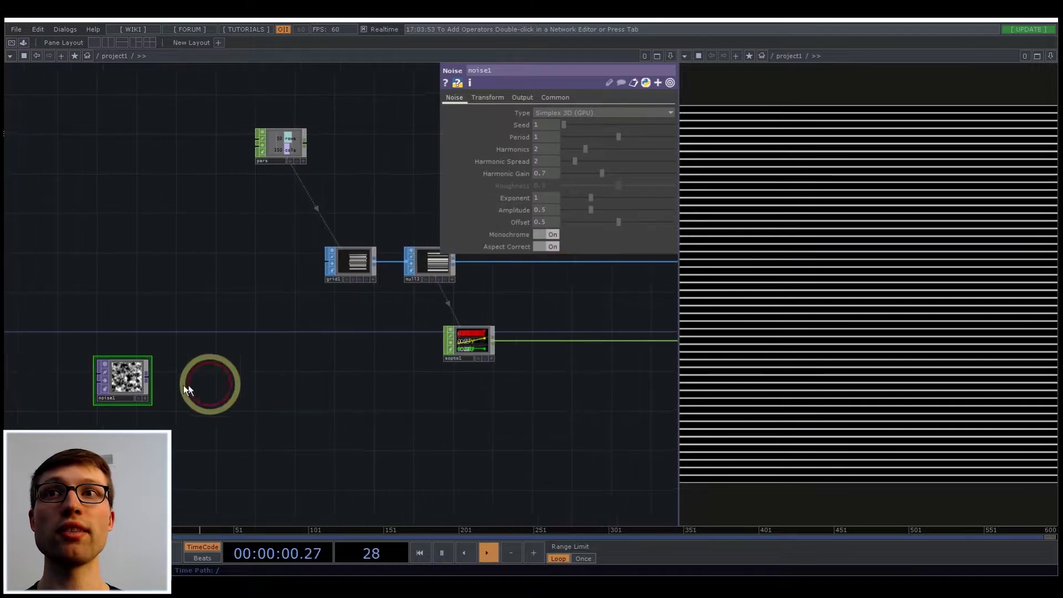
scroll(95, 384, "up", 5)
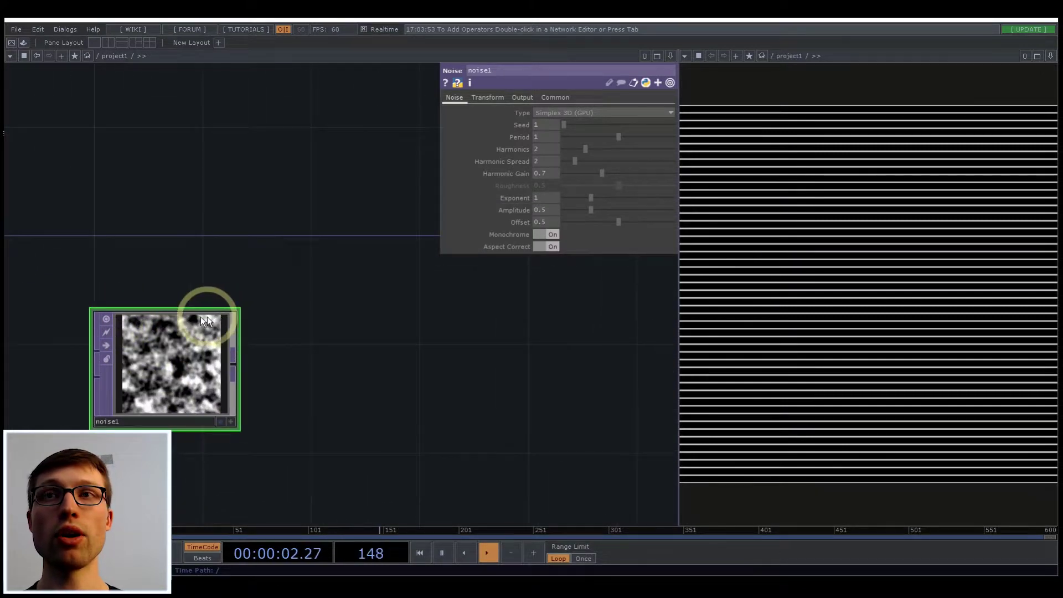
- Copy the rows expression op('pars')['rows'] from the Grid SOP
scroll(236, 335, "down", 3)
left_click_drag(383, 315, 173, 347)
scroll(233, 335, "down", 1)
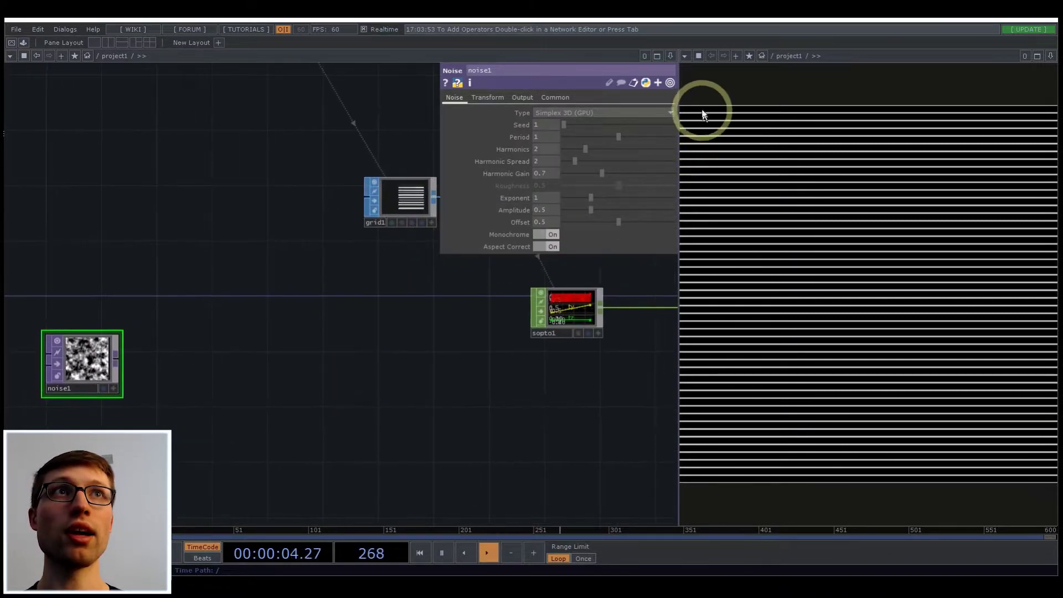
scroll(216, 333, "down", 2)
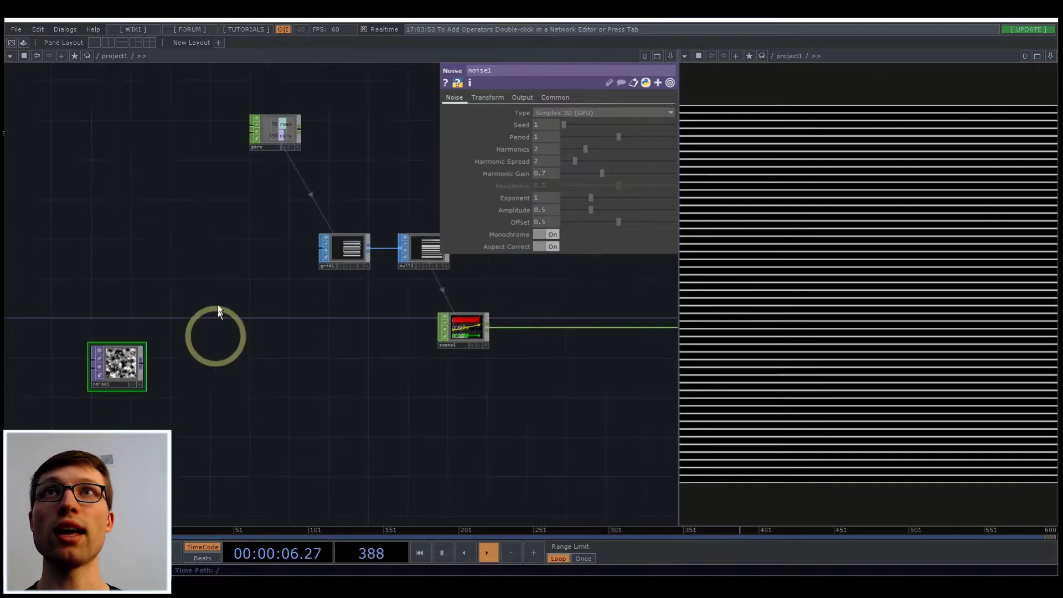
left_click(343, 249)
left_click_drag(607, 228, 458, 238)
key("ctrl+c")
- Set the Noise TOP's resolution width to op('pars')['cols'] and its height to op('pars')['rows']
left_click(109, 369)
left_click(209, 323)
left_click(555, 97)
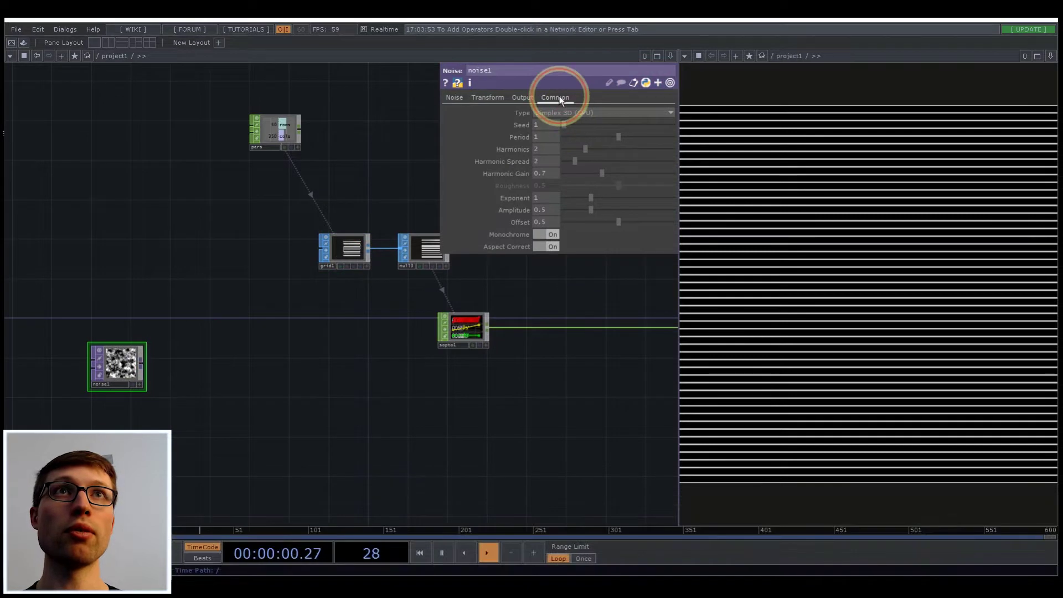
left_click(597, 125)
left_click(518, 123)
left_click(550, 148)
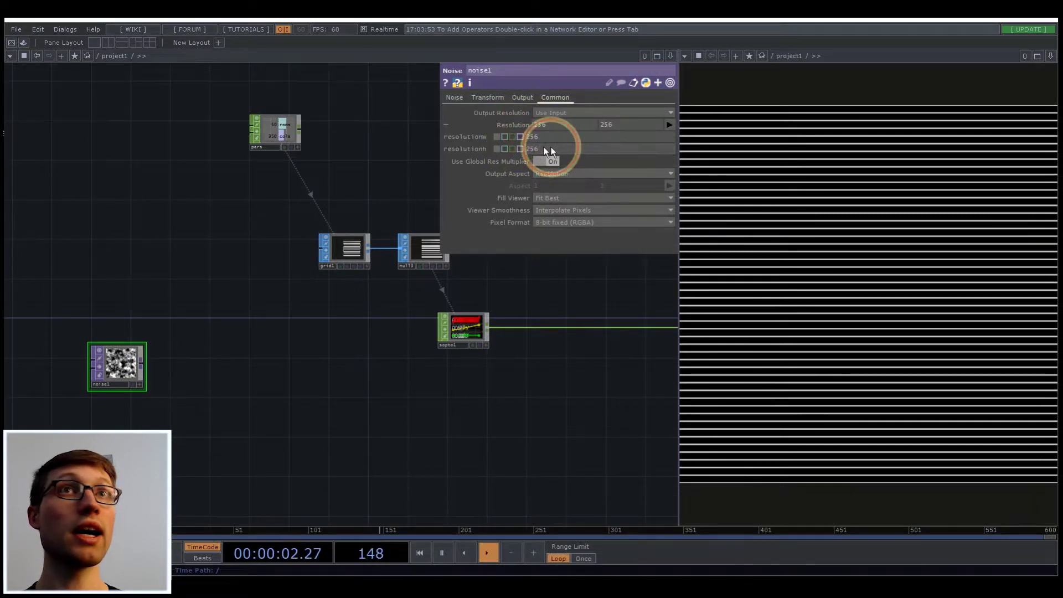
key("ctrl+v")
left_click(529, 137)
key("ctrl+v")
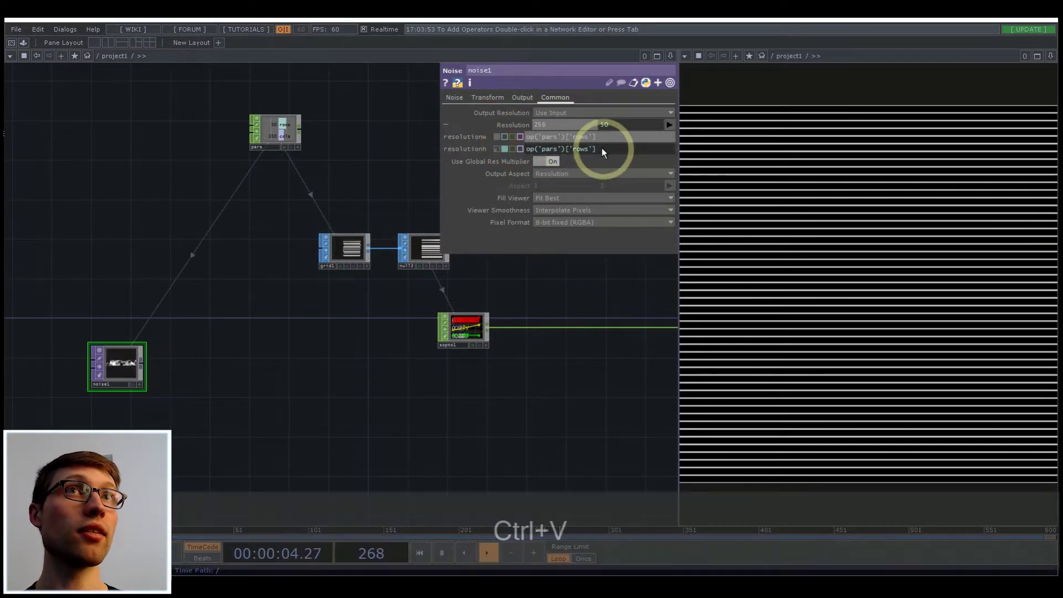
type("col")
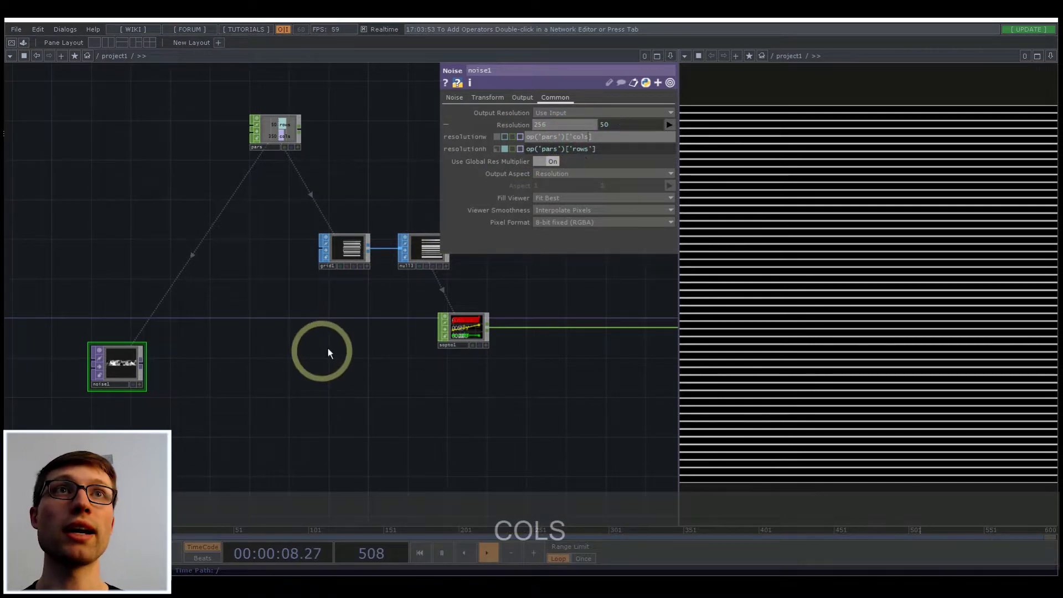
left_click(344, 378)
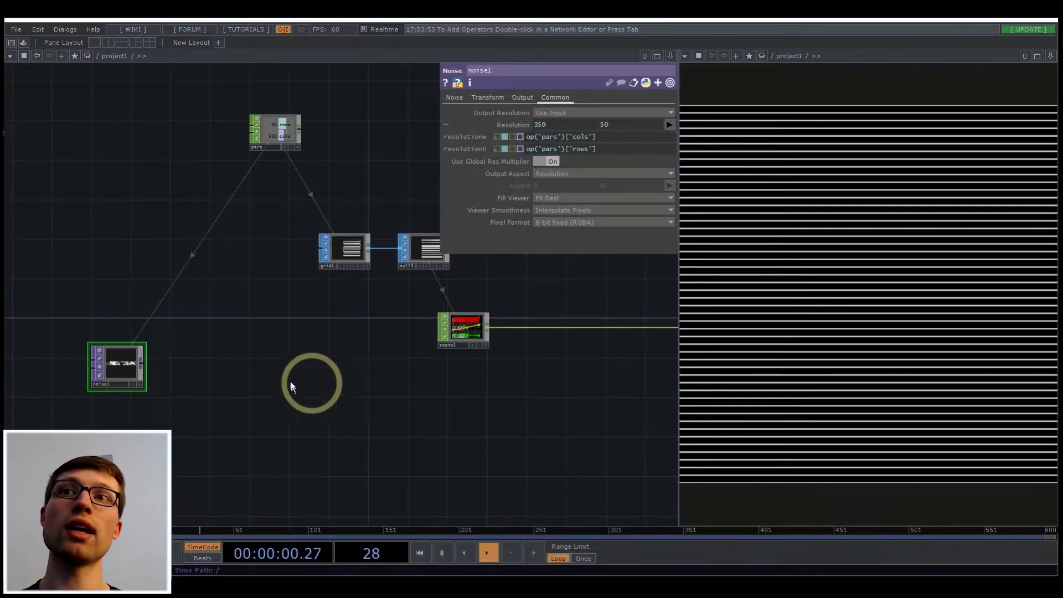
- Check the Noise TOP's size in its operator information
scroll(210, 371, "up", 3)
middle_click(92, 369)
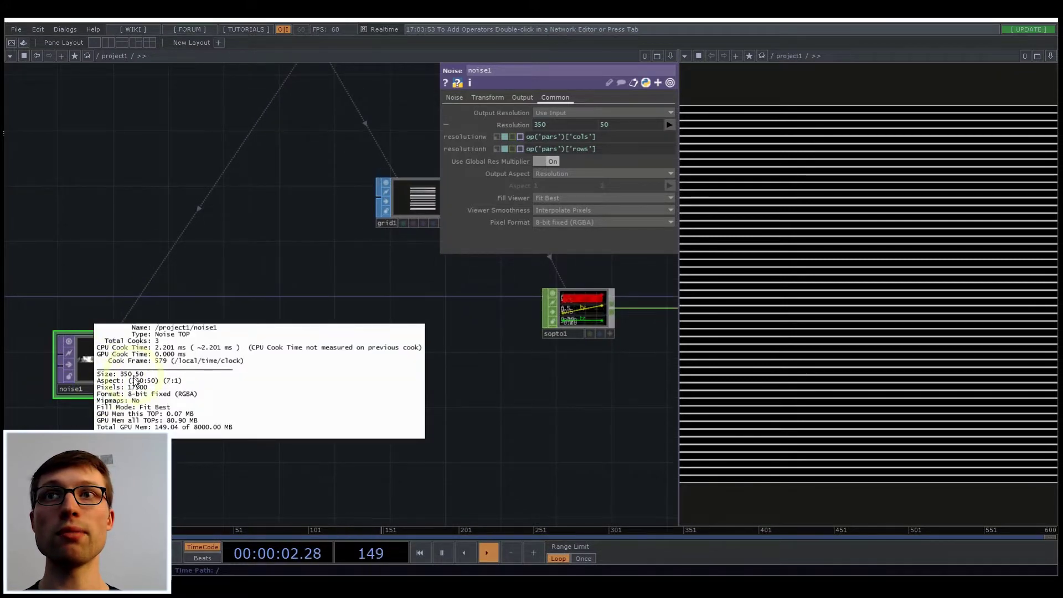
scroll(108, 373, "up", 2)
- Add a Null TOP after the Noise TOP and place it to the right of the noise
scroll(117, 368, "down", 4)
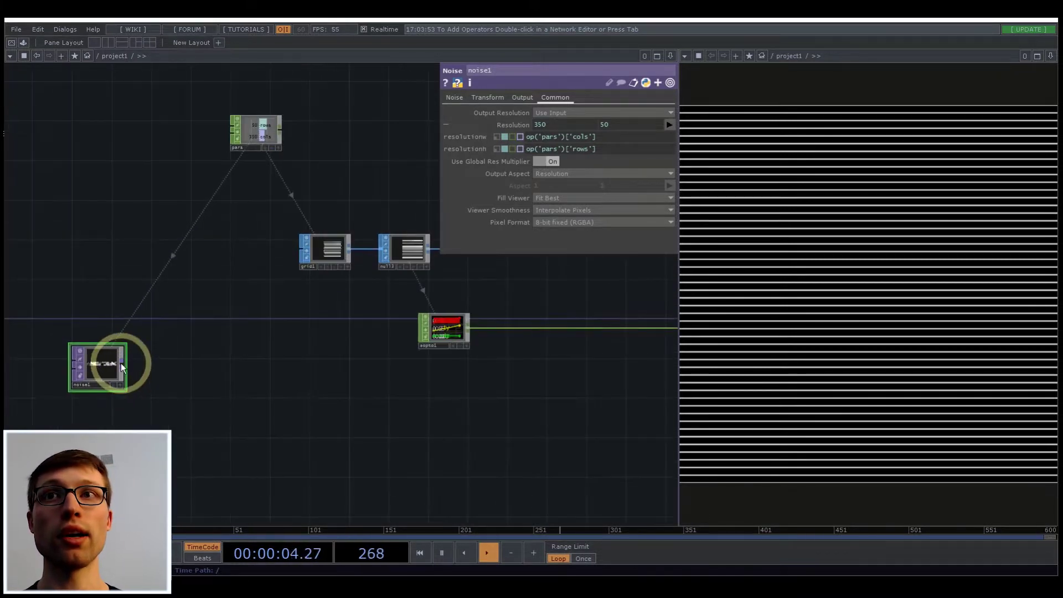
key("Tab")
left_click(162, 336)
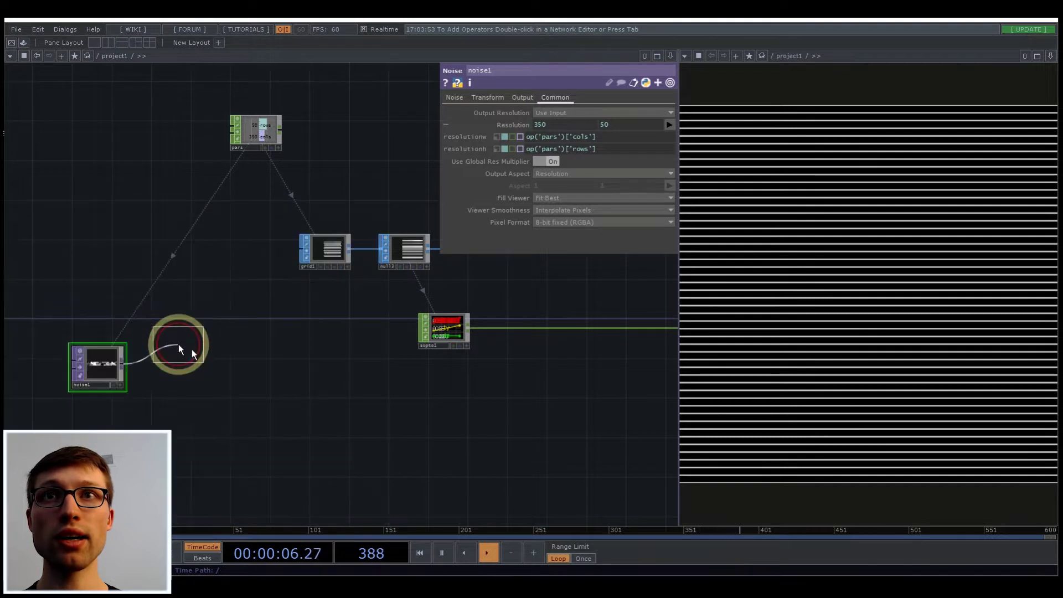
left_click(297, 363)
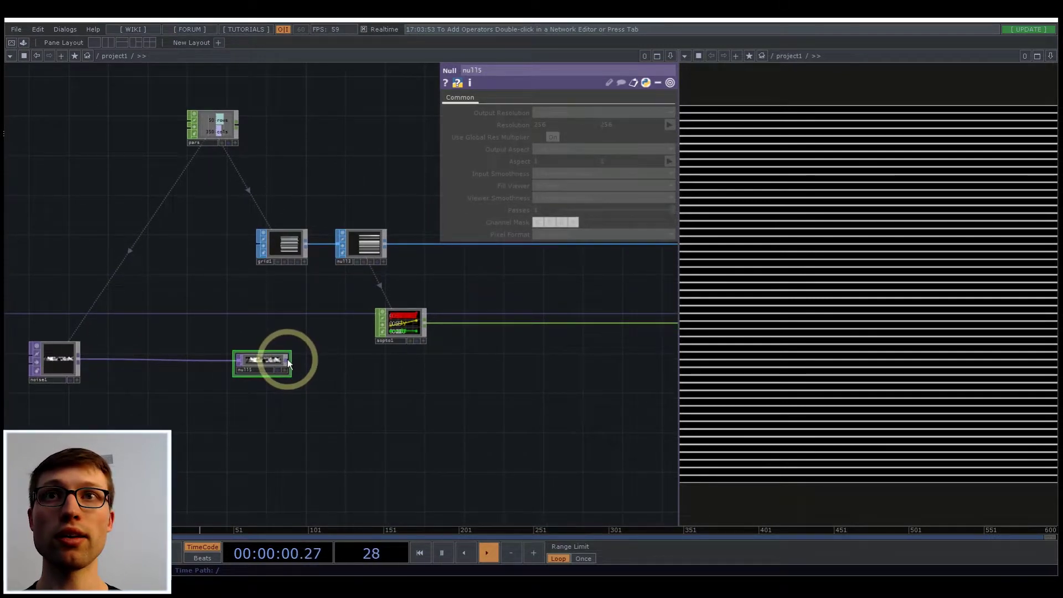
- Convert the Null TOP's output with a TOP to CHOP placed below the SOP to CHOP
right_click(289, 360)
left_click(186, 232)
left_click(122, 252)
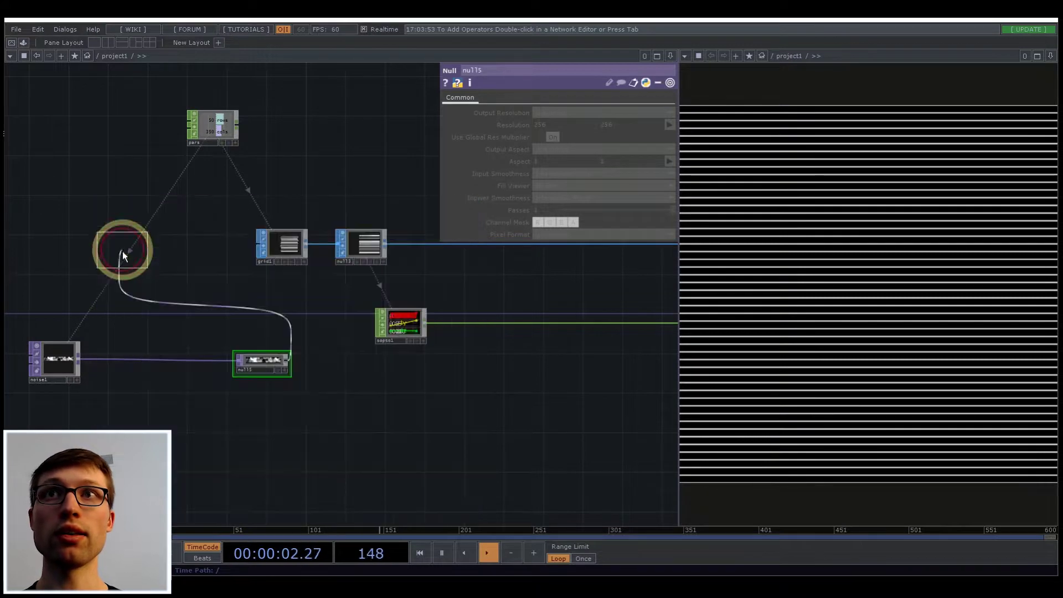
left_click(397, 407)
- Compare the TOP to CHOP's r, g, b and a channels with the SOP to CHOP's tx, ty and tz channels
scroll(399, 396, "up", 3)
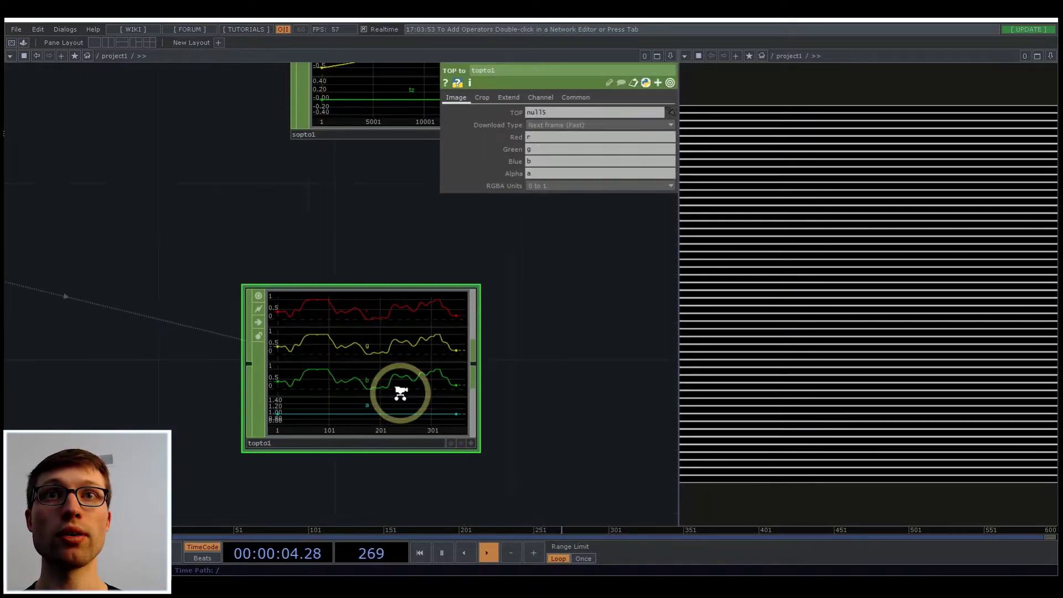
scroll(398, 396, "down", 3)
scroll(399, 315, "up", 4)
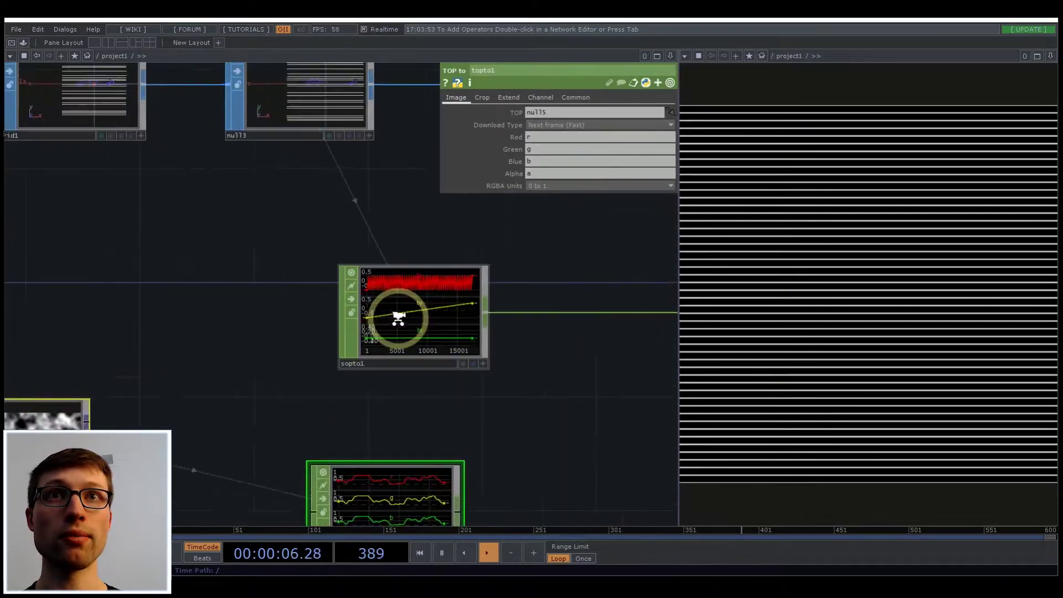
scroll(489, 339, "down", 2)
scroll(352, 354, "down", 2)
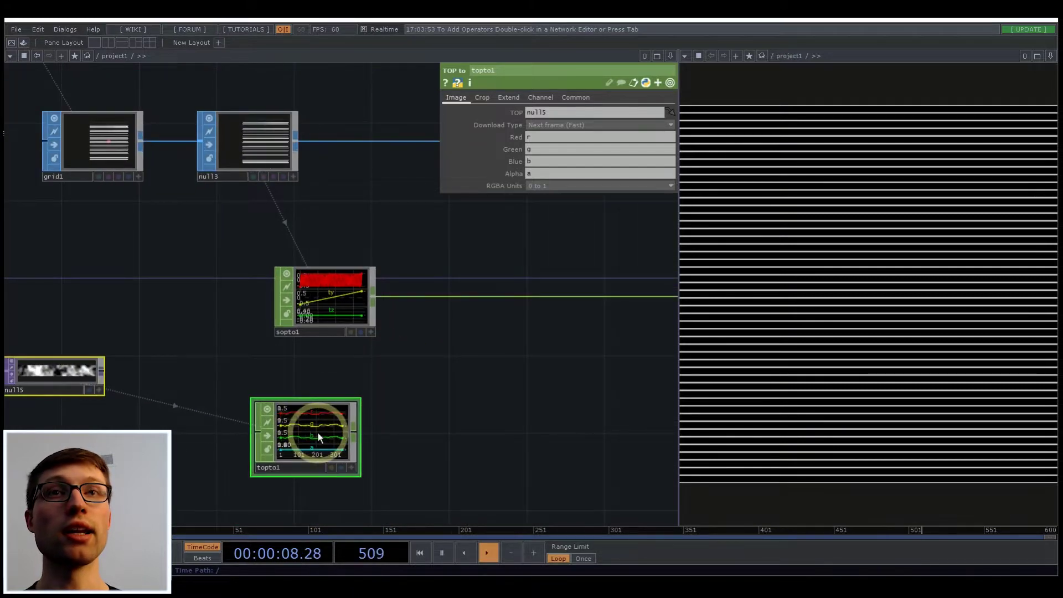
left_click_drag(460, 477, 520, 447)
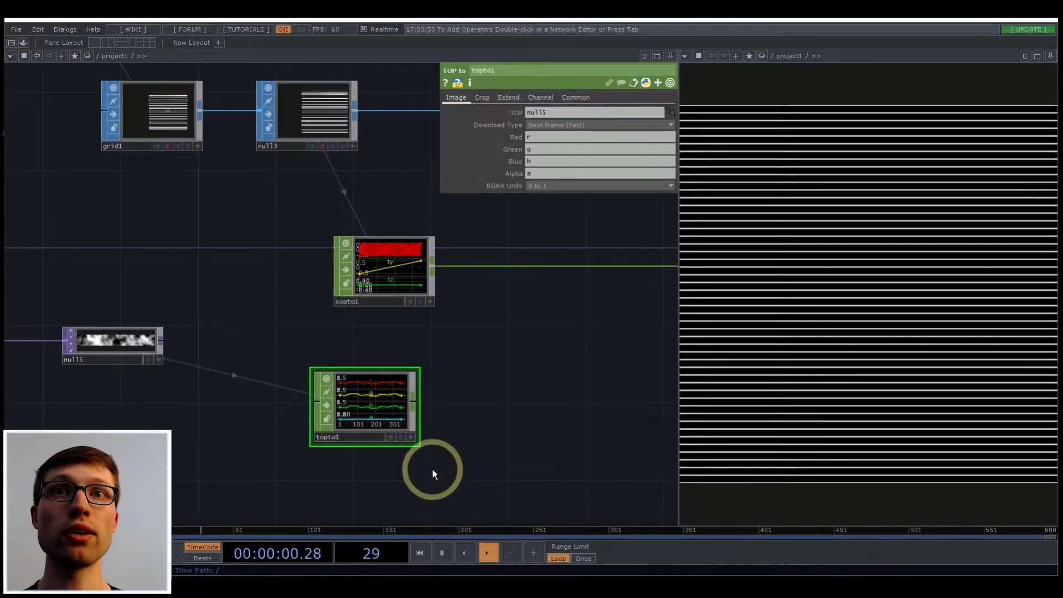
scroll(382, 447, "up", 4)
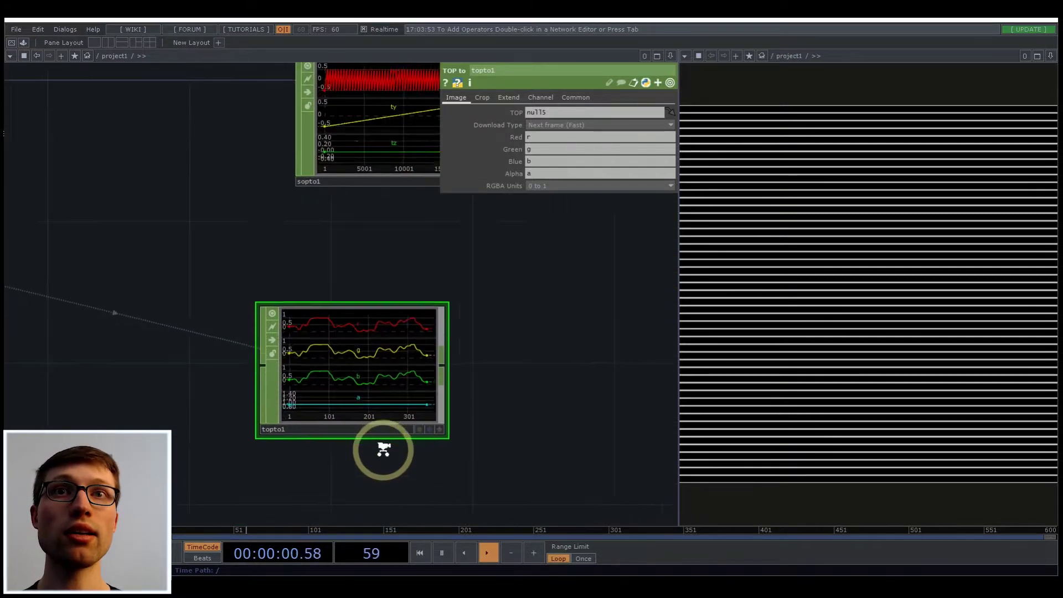
- Clear the Green, Blue and Alpha channel names in the TOP to CHOP so only the red channel is output
left_click(535, 151)
key("BackSpace")
left_click(540, 161)
key("BackSpace")
left_click(540, 174)
key("BackSpace")
left_click(543, 362)
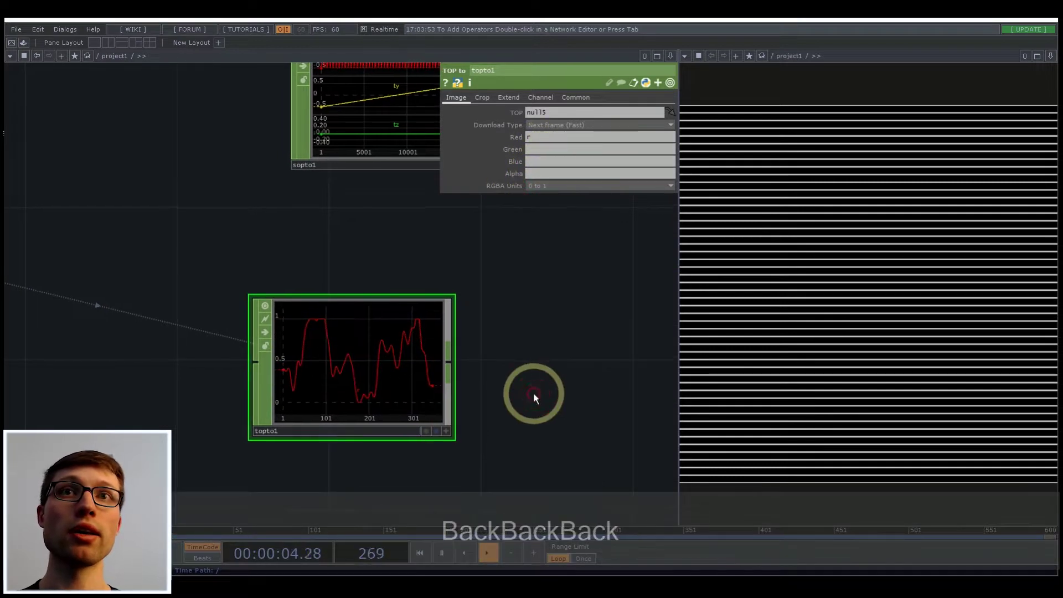
- Rename the TOP to CHOP's red channel to displace
left_click_drag(539, 136, 507, 134)
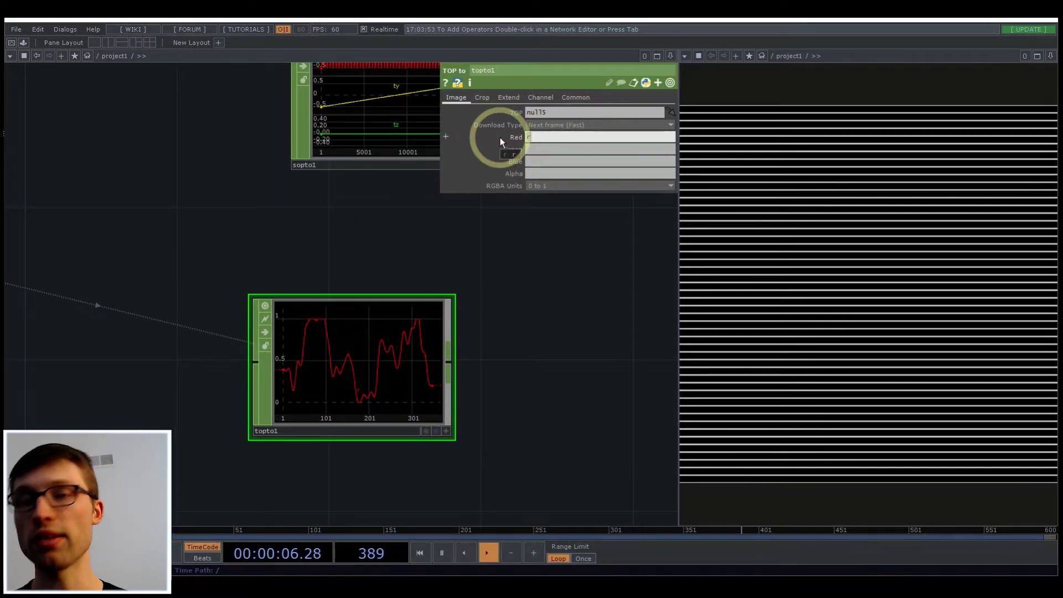
type("displace")
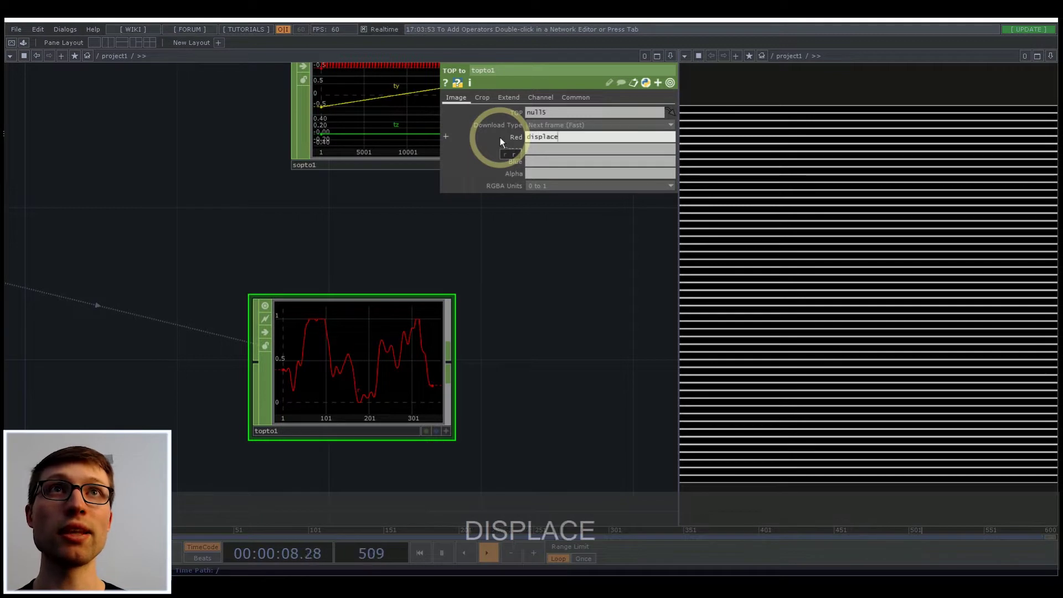
key("Return")
scroll(458, 444, "up", 5)
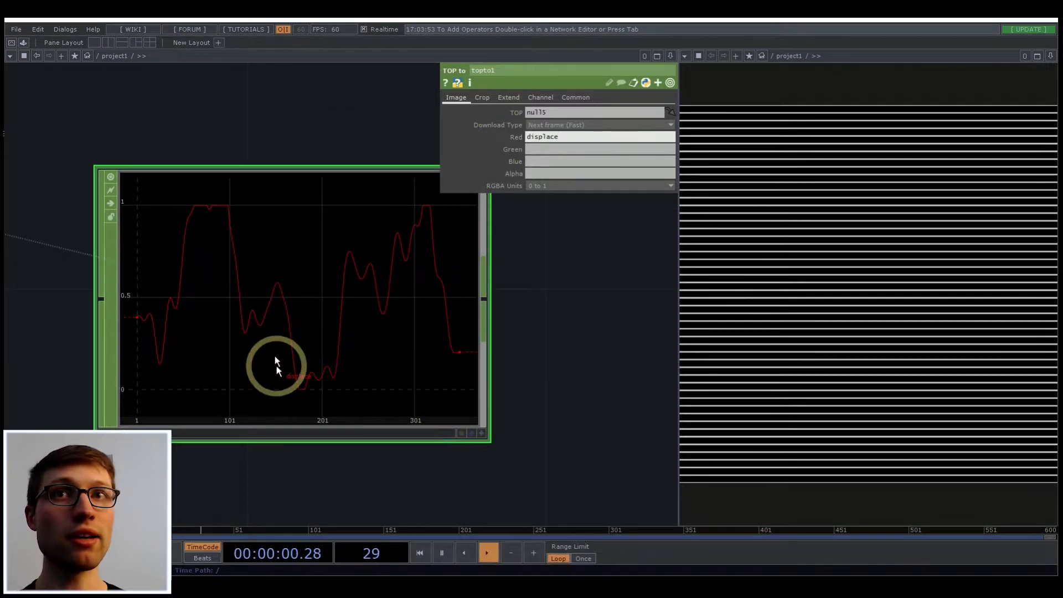
scroll(276, 363, "down", 5)
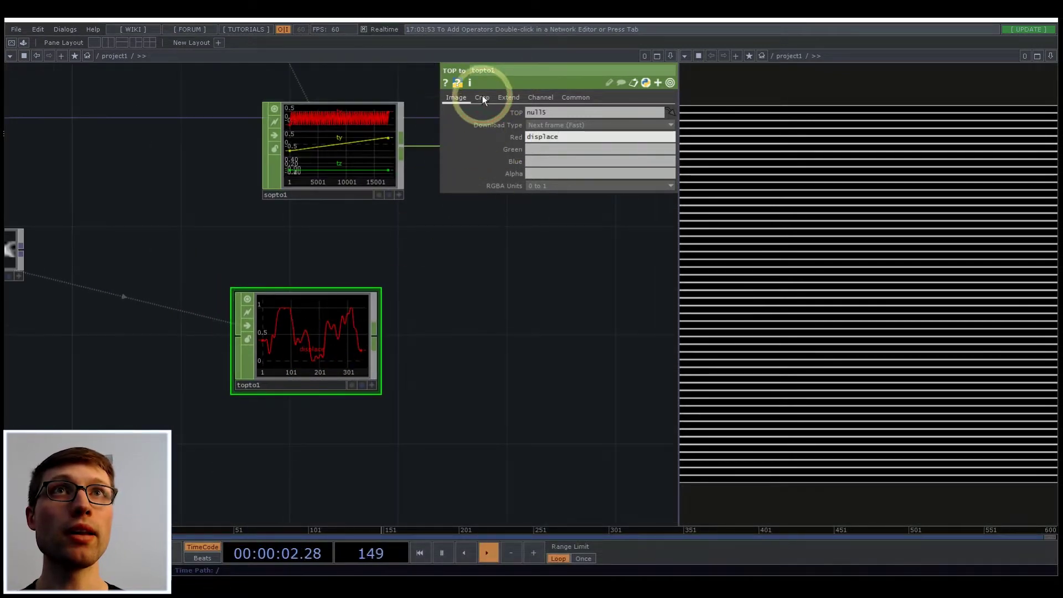
- Set the TOP to CHOP's crop to Full Image and check its channels in the operator information
left_click(483, 97)
left_click(546, 113)
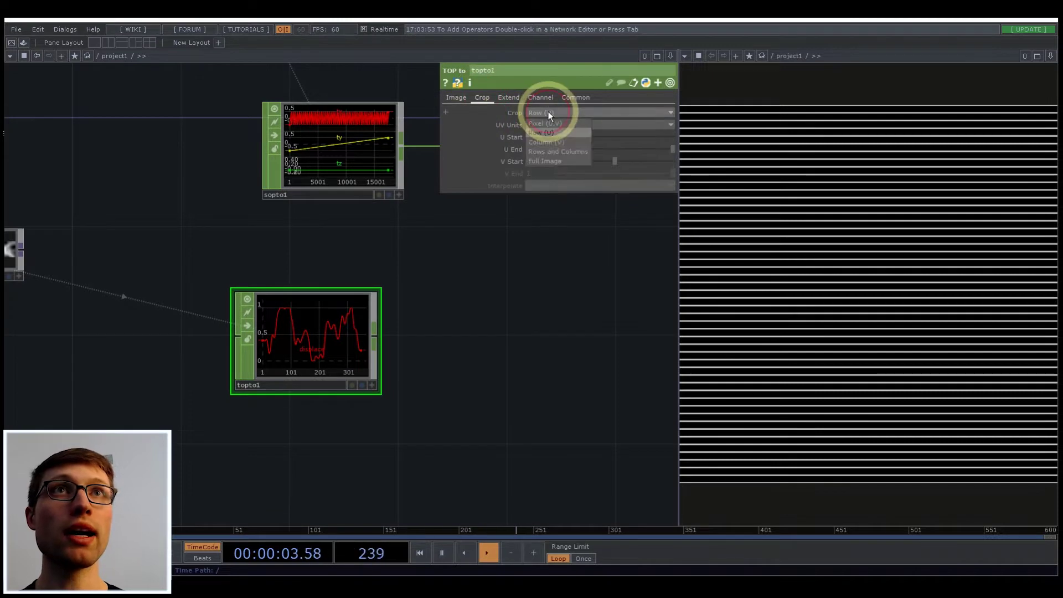
left_click(550, 159)
middle_click(311, 335)
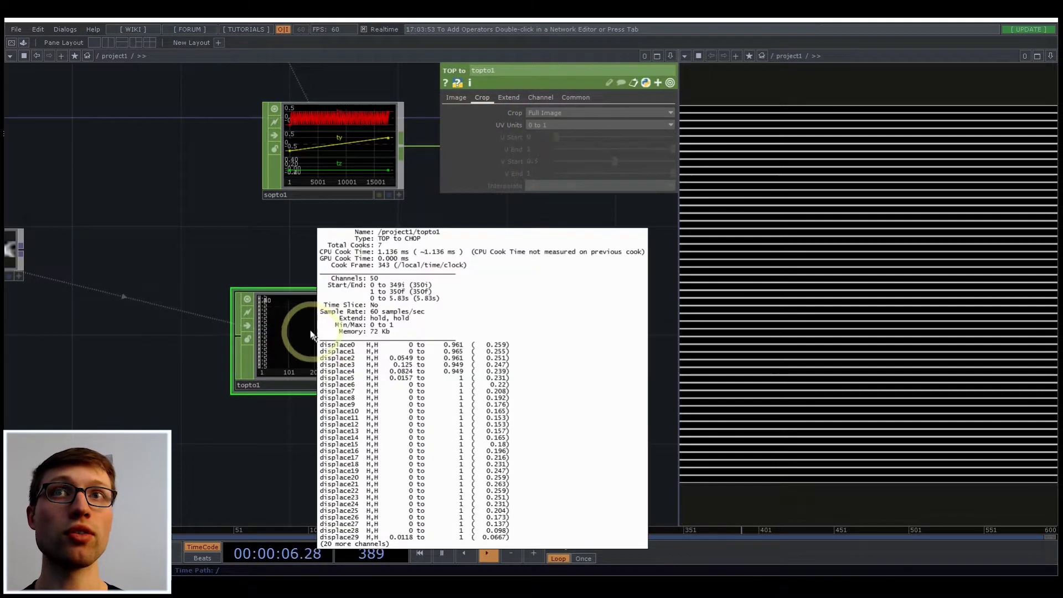
middle_click(304, 327)
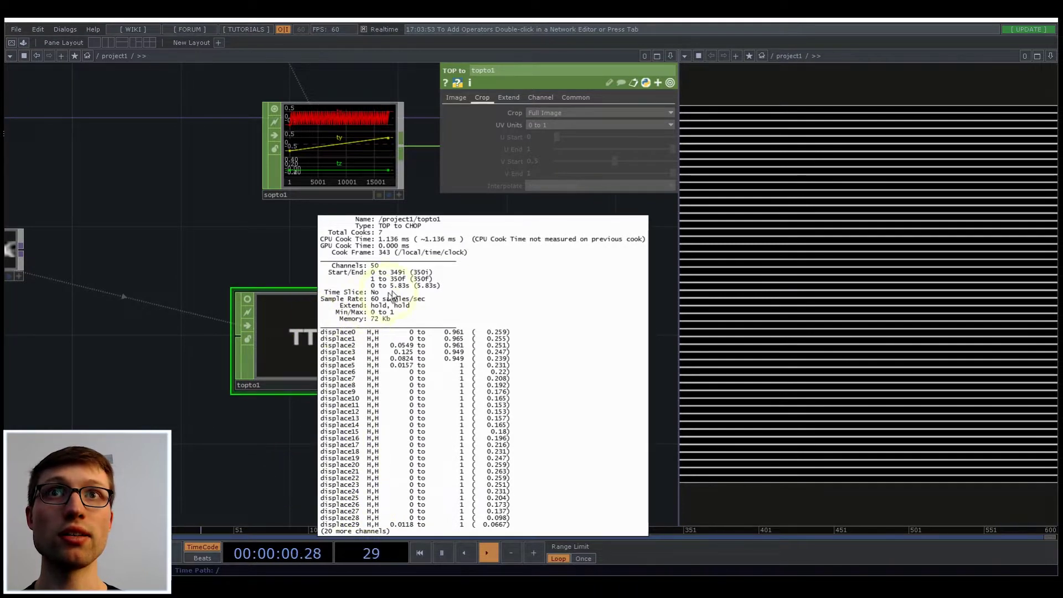
- Add a Shuffle CHOP after the TOP to CHOP
left_click_drag(277, 434, 211, 428)
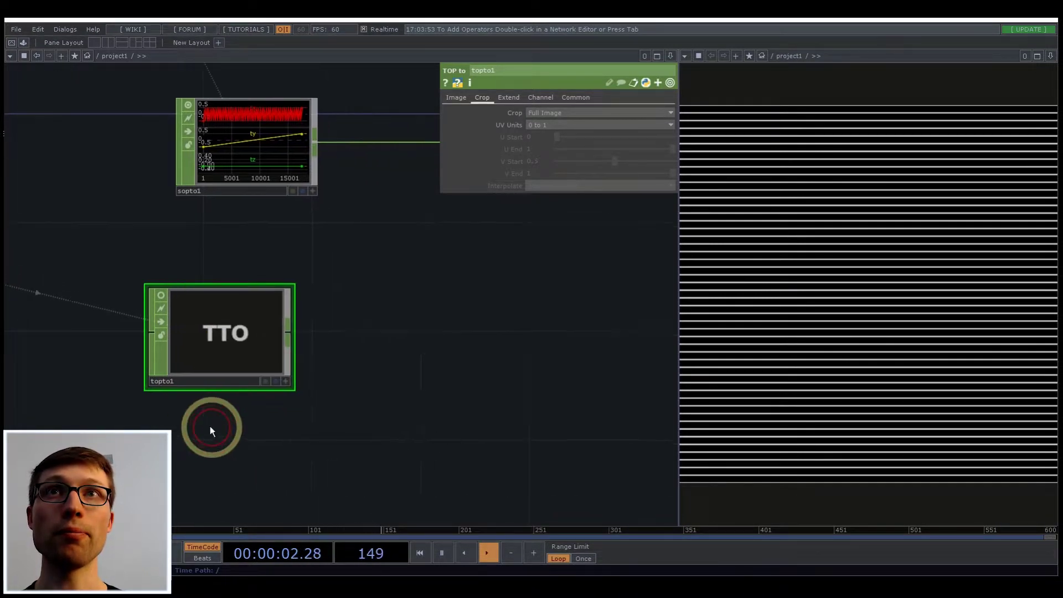
scroll(210, 427, "down", 5)
right_click(228, 376)
type("sh")
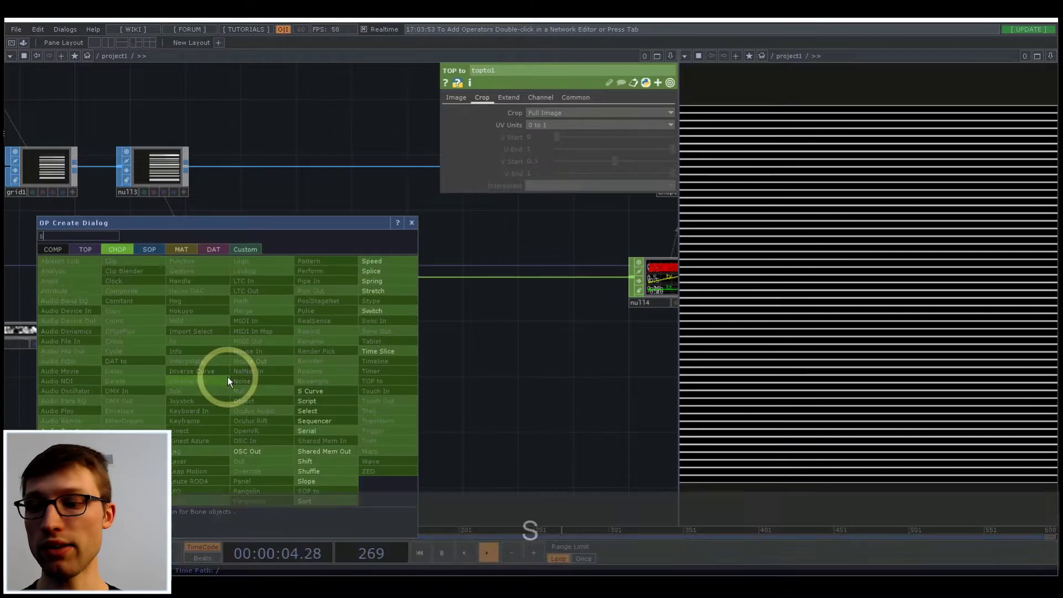
left_click(309, 471)
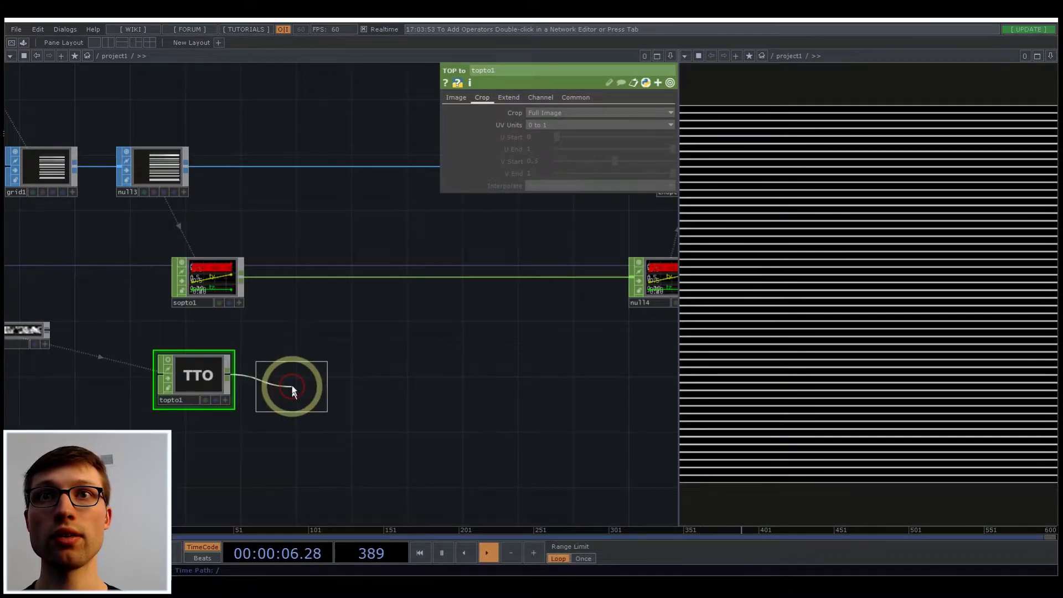
left_click(292, 386)
- Compare the channels and sample range of the Shuffle CHOP with those of the SOP to CHOP
scroll(295, 391, "up", 5)
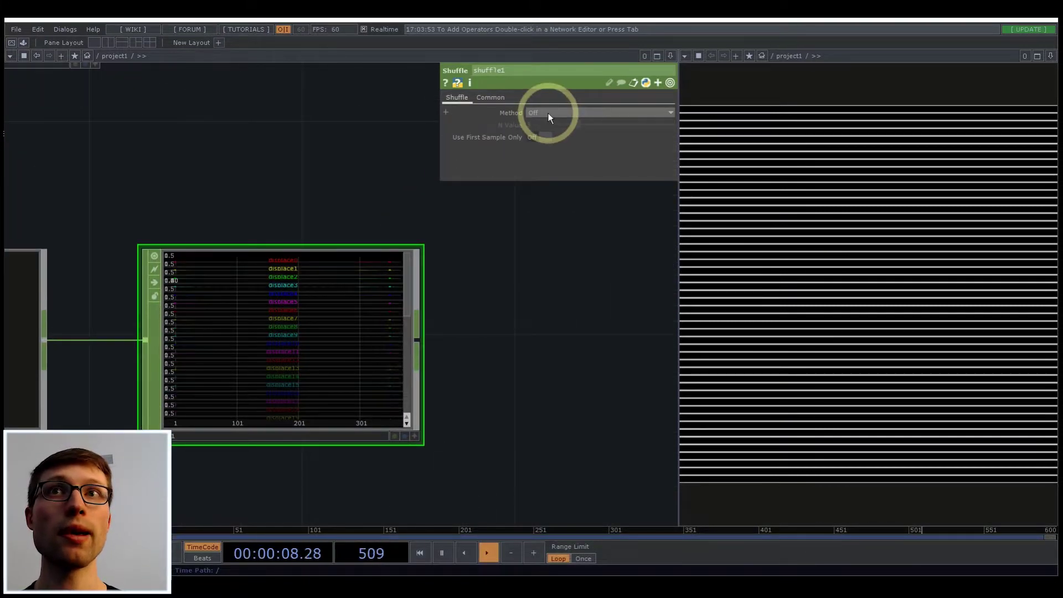
scroll(438, 327, "down", 5)
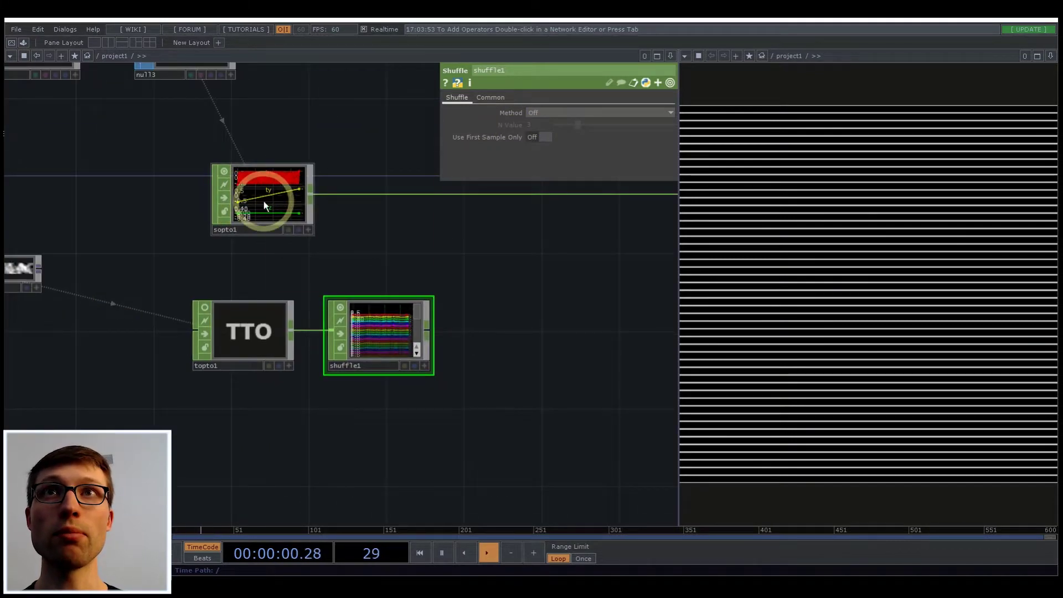
middle_click_drag(264, 206, 386, 218)
middle_click_drag(387, 344, 387, 344)
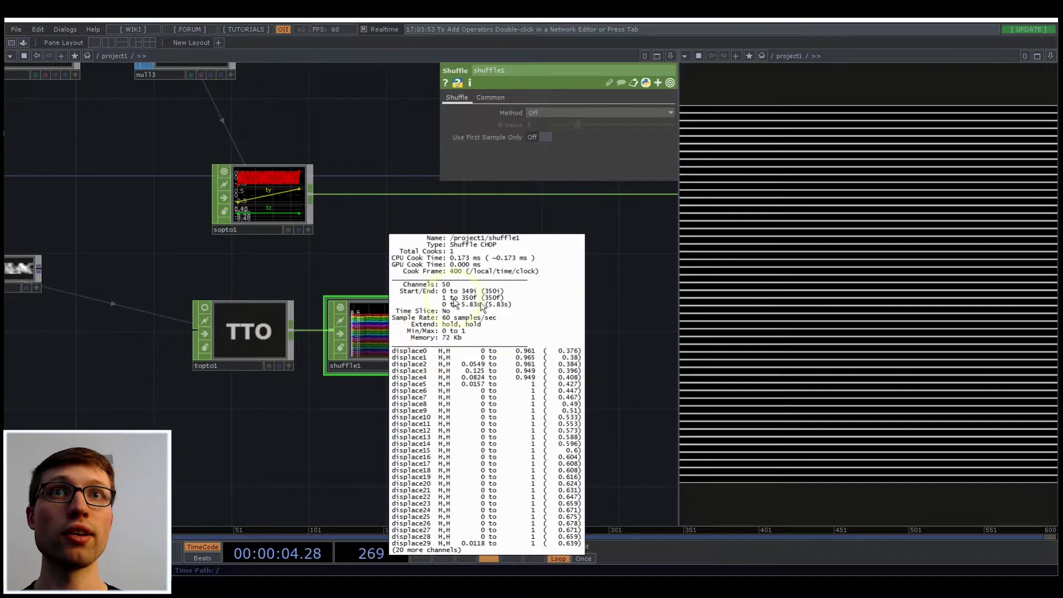
middle_click_drag(328, 438, 332, 429)
- Set the Shuffle CHOP's method to Sequence All Channels and check the resulting channel and sample information
left_click(554, 113)
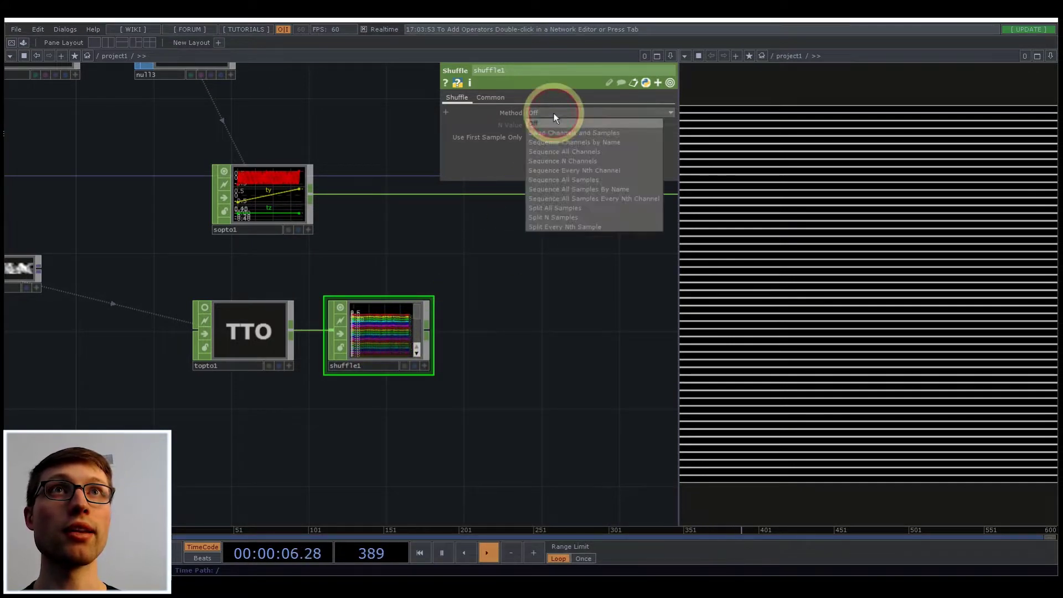
left_click(575, 152)
scroll(403, 338, "up", 5)
middle_click_drag(396, 333, 515, 349)
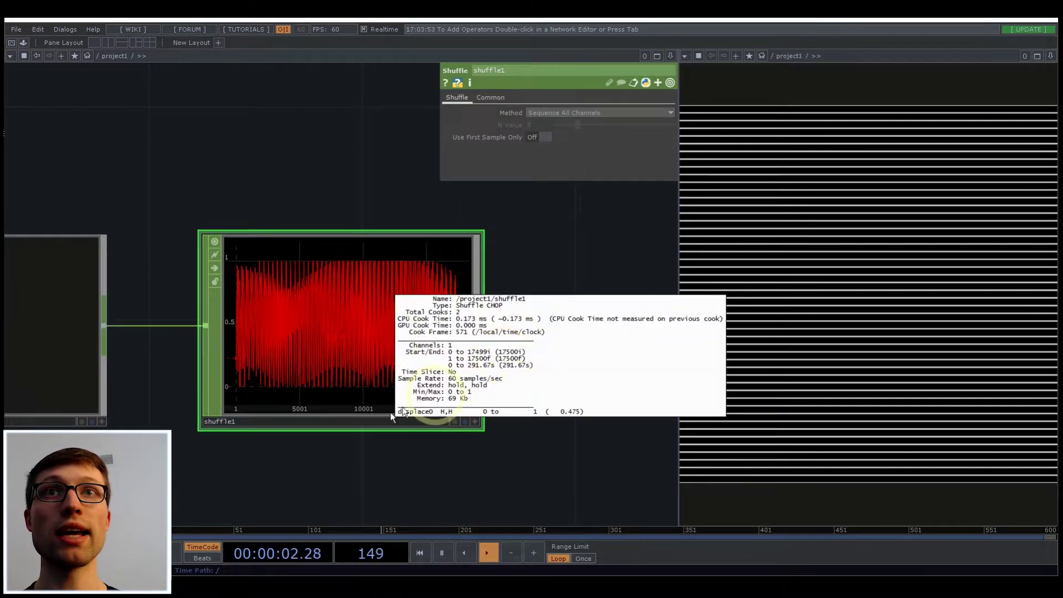
scroll(344, 450, "down", 5)
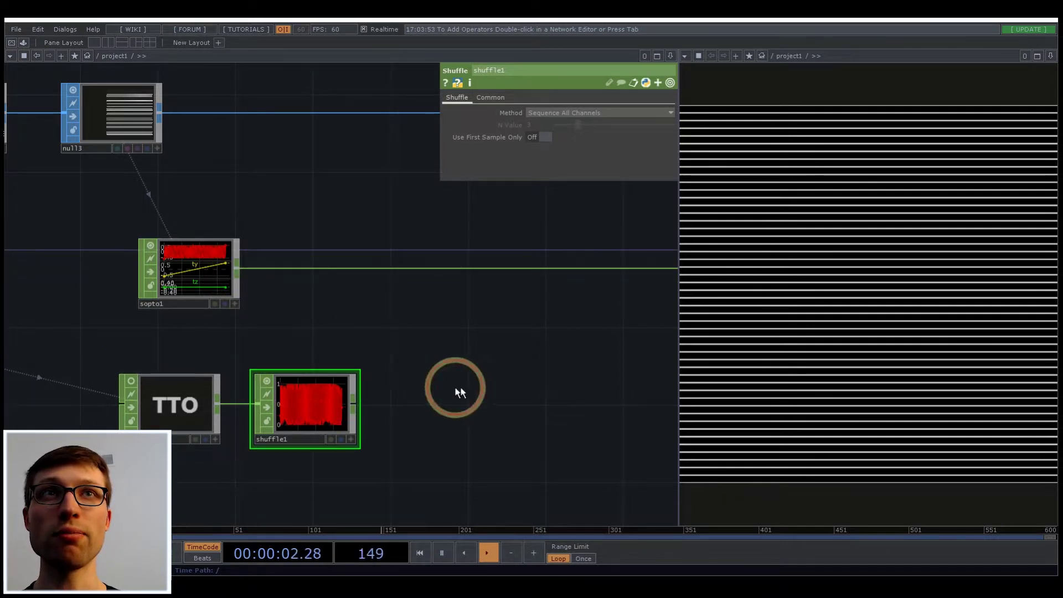
key("h")
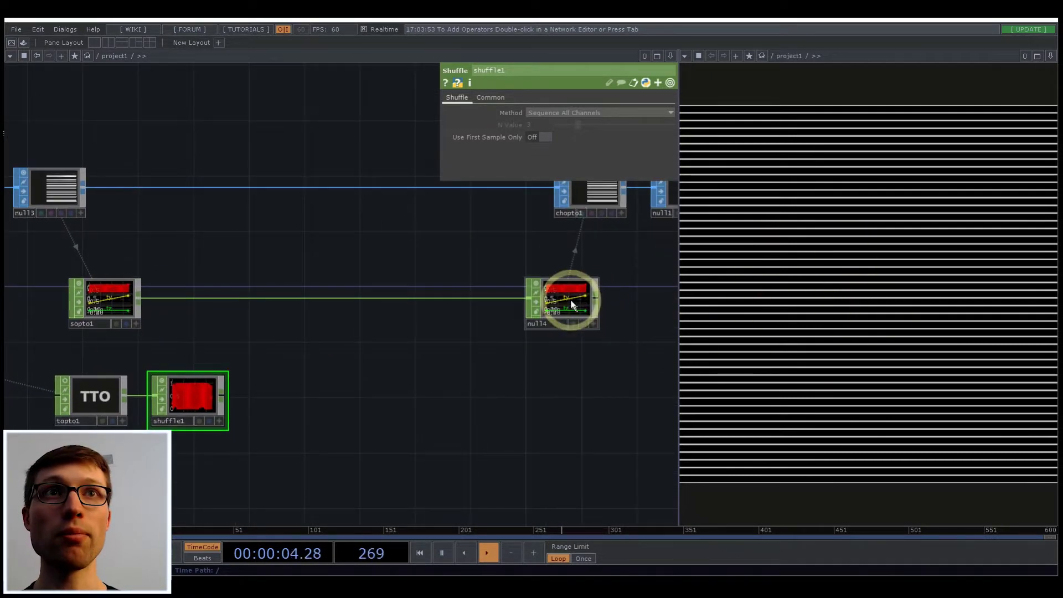
- Make room before the Null CHOP and branch a Select CHOP off the SOP to CHOP, above the main wire
left_click_drag(572, 304, 587, 304)
left_click(217, 307)
right_click(141, 300)
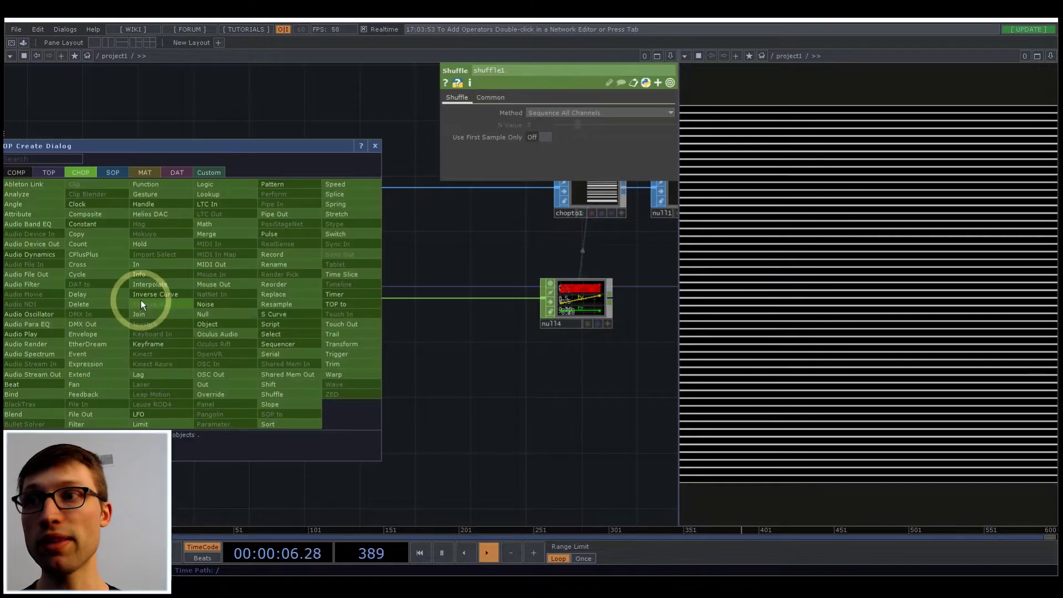
type("se")
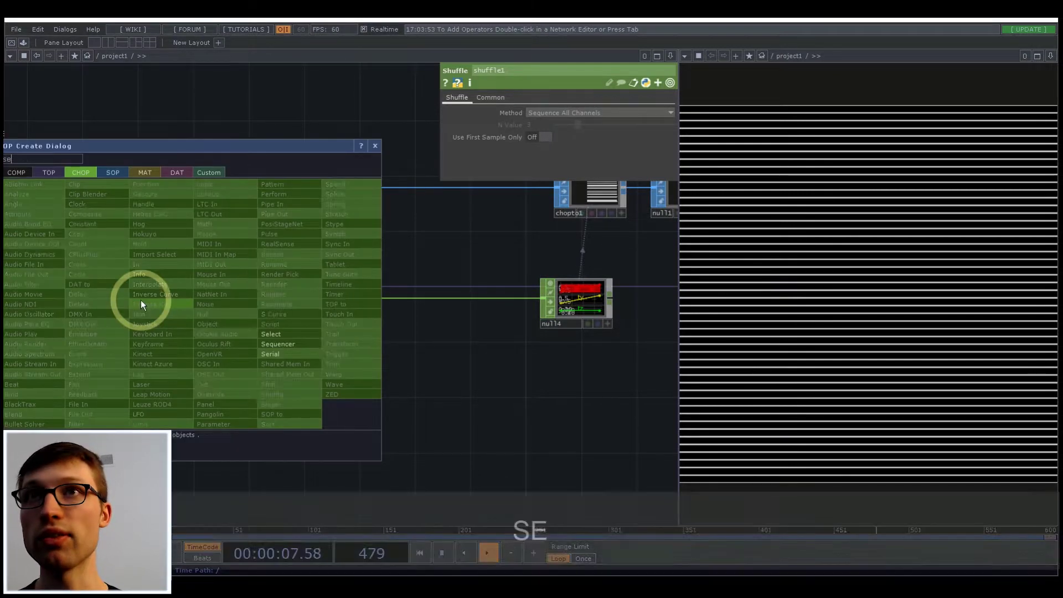
left_click(285, 334)
left_click(245, 231)
- Duplicate the Select CHOP, place the copy below the main wire and set its Channel Names to ty
key("ctrl+c")
key("ctrl+v")
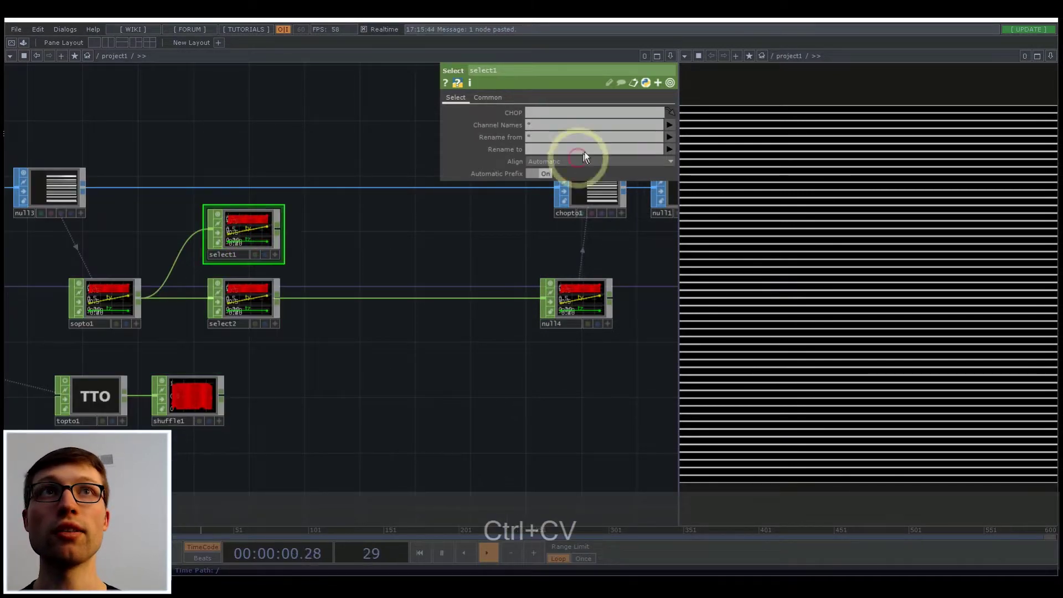
left_click_drag(251, 300, 251, 331)
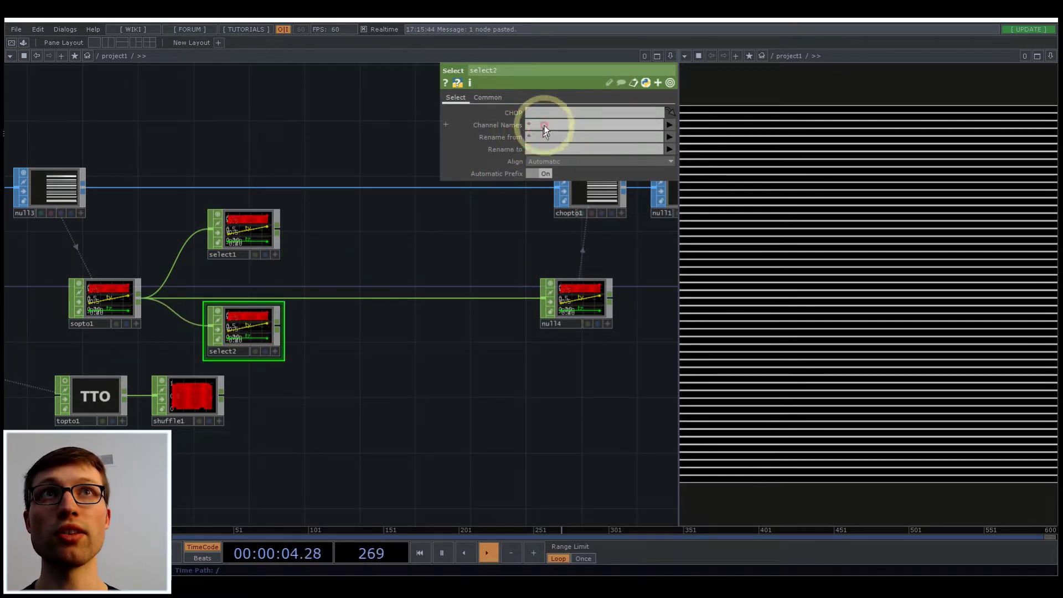
type("ty")
scroll(257, 348, "up", 4)
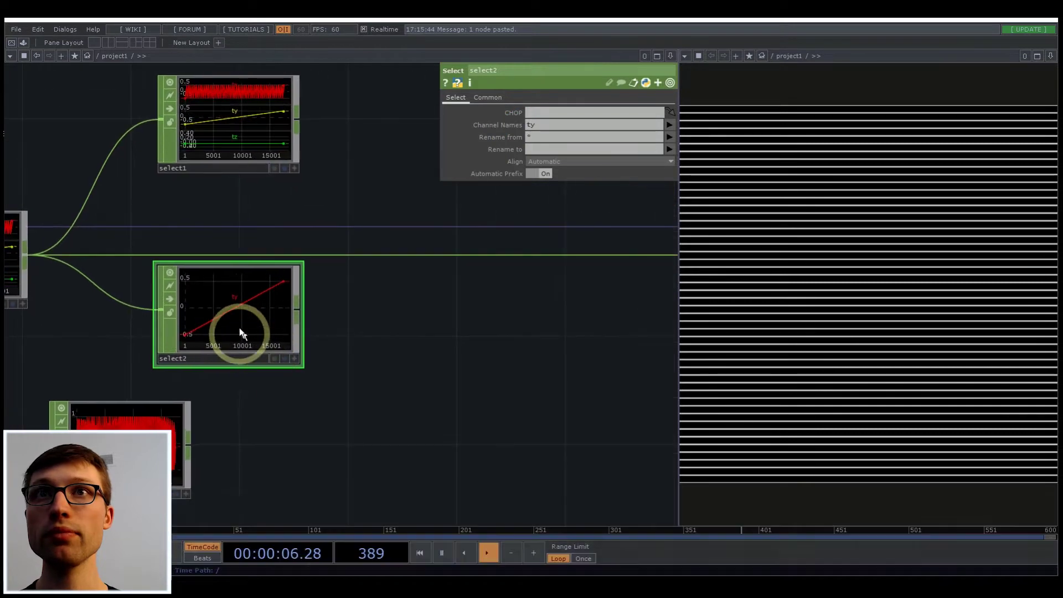
- Shift the Shuffle CHOP sideways and move the ty Select CHOP down so it sits just above it
left_click_drag(206, 434, 268, 433)
left_click_drag(225, 302, 225, 354)
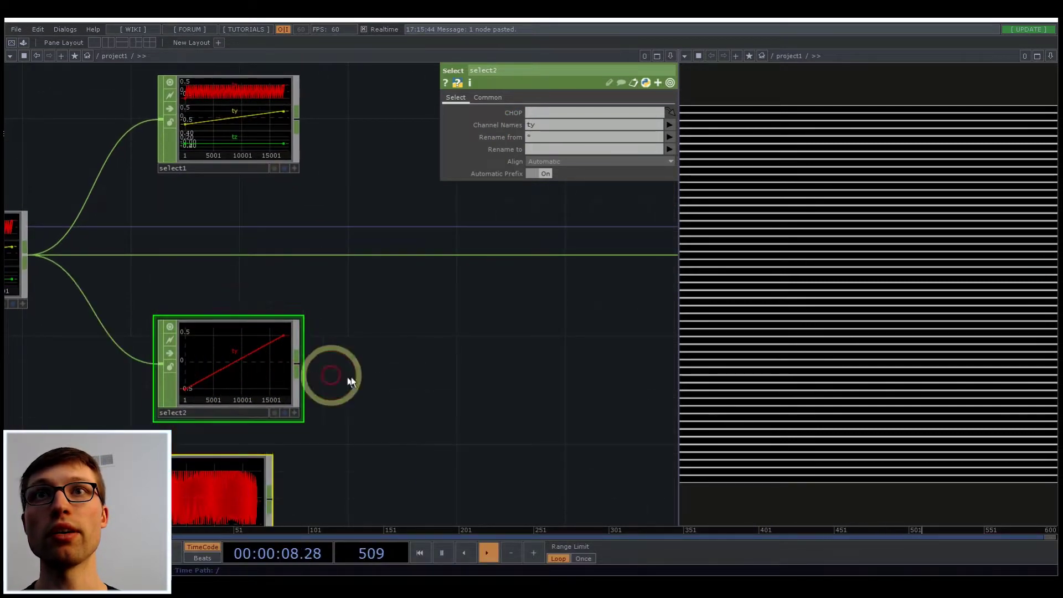
scroll(360, 301, "down", 3)
- Set the upper Select CHOP's Channel Names to t[xz] and inspect its remaining channels
left_click(586, 125)
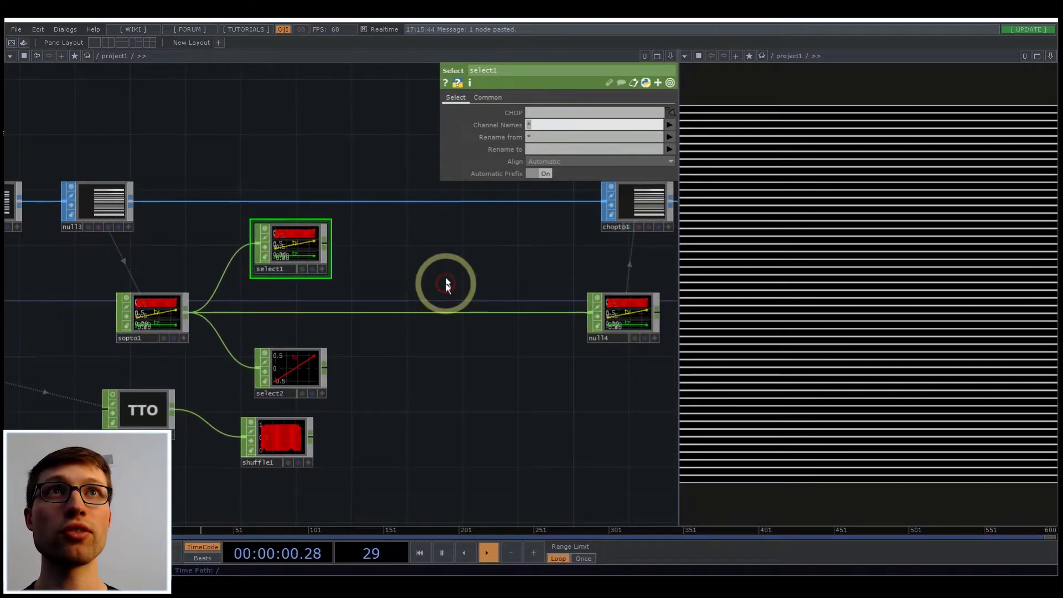
scroll(309, 270, "up", 4)
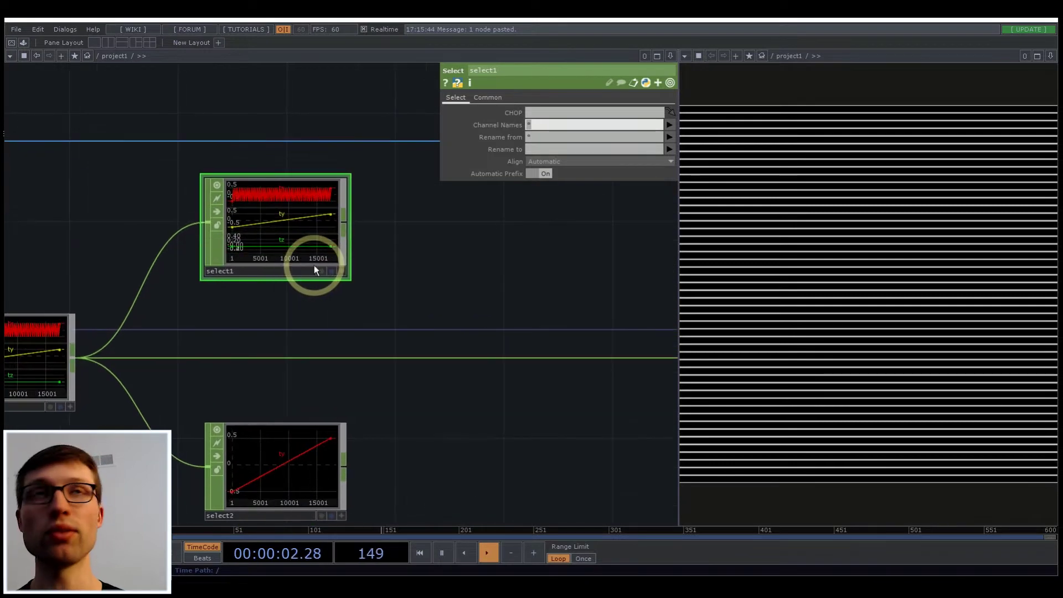
type("t[xz")
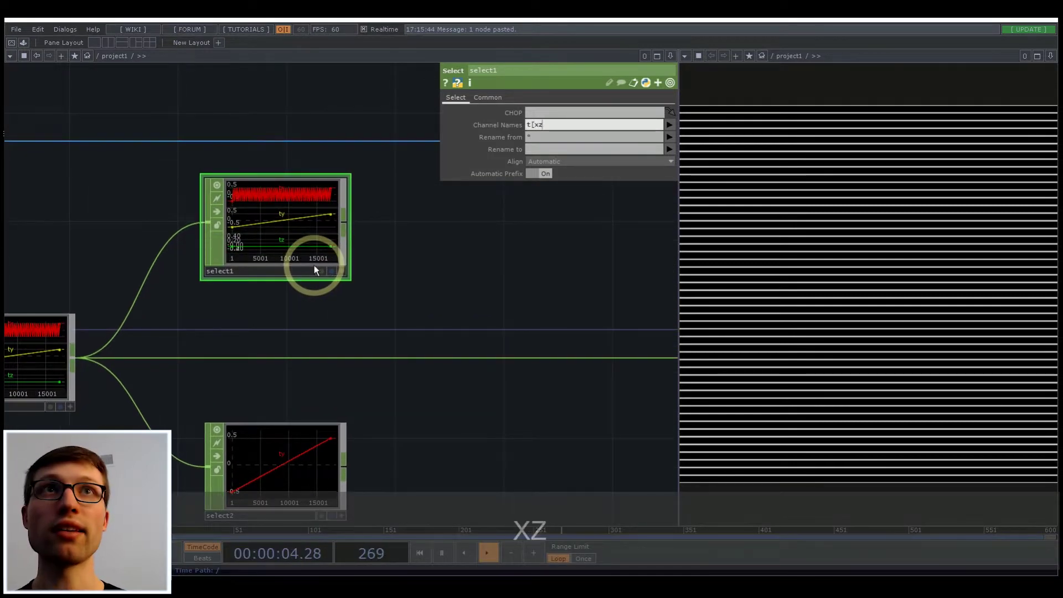
left_click(478, 275)
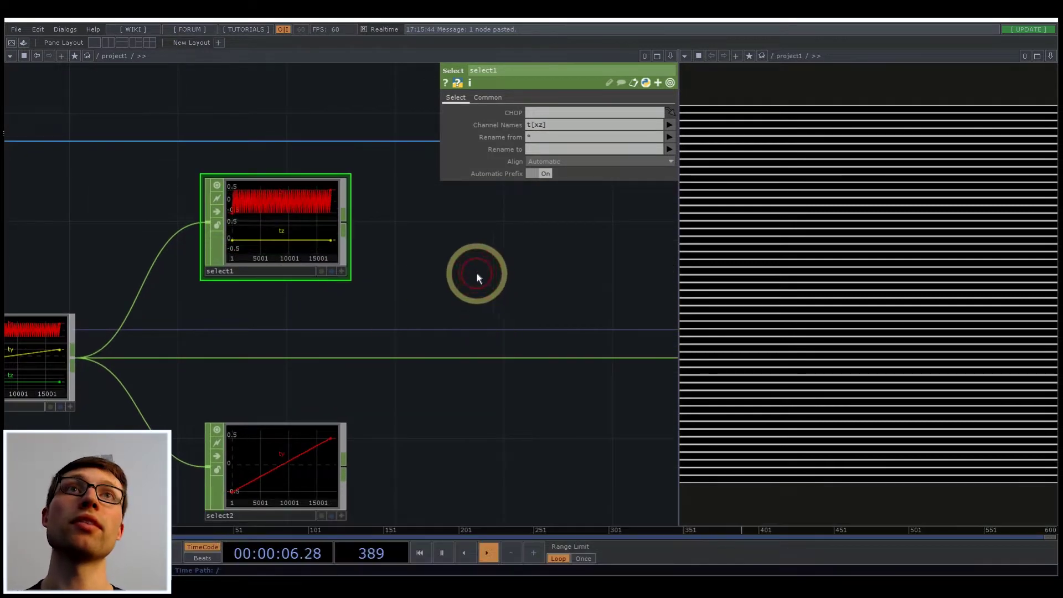
scroll(273, 224, "up", 3)
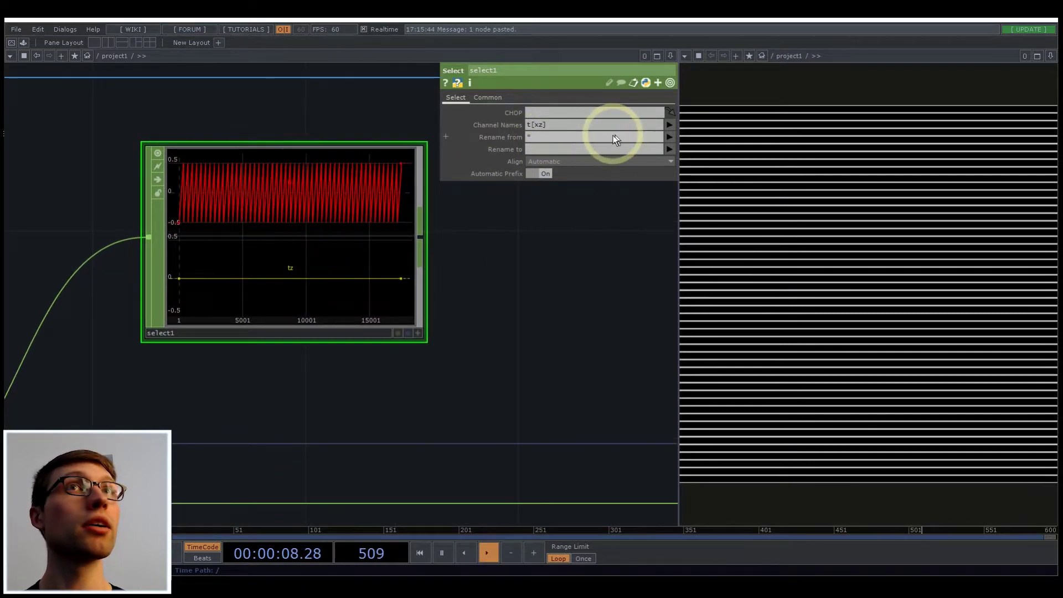
scroll(398, 318, "down", 3)
left_click_drag(536, 380, 307, 358)
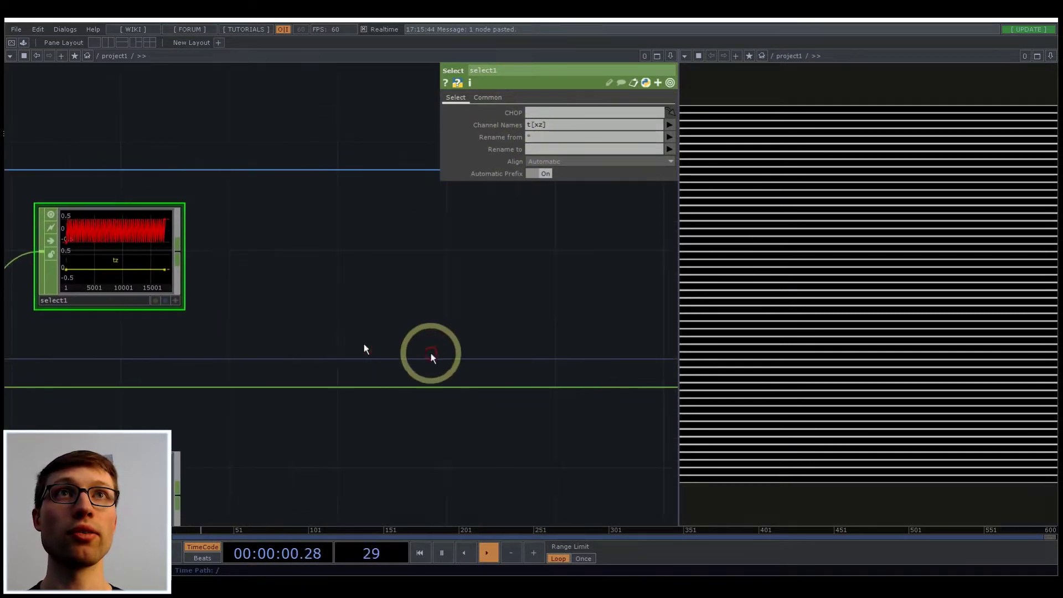
left_click_drag(354, 315, 370, 278)
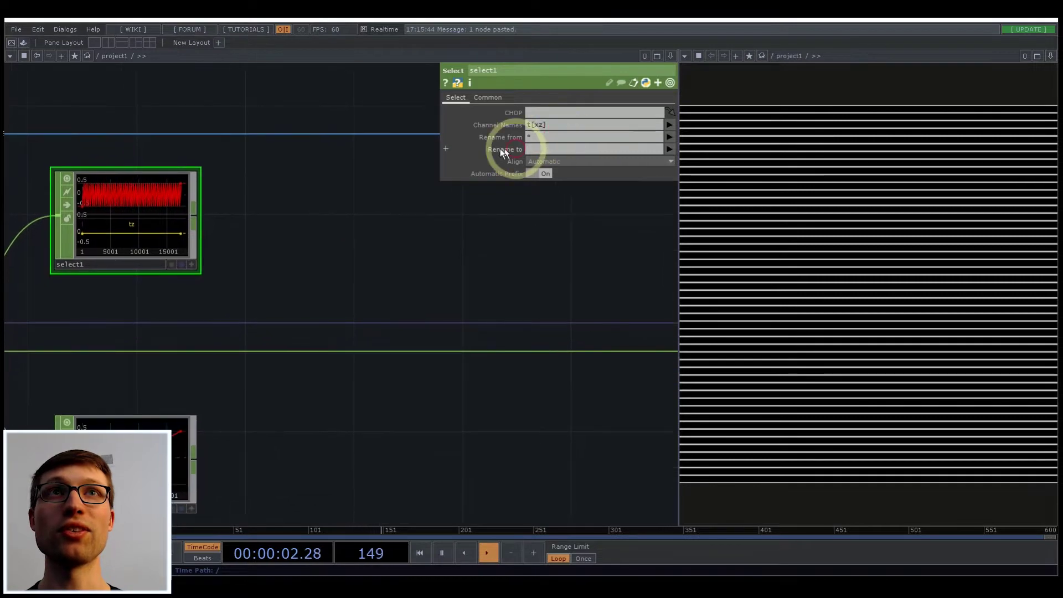
- Add a Merge CHOP that combines the t[xz] and ty Select CHOPs
scroll(184, 217, "down", 3)
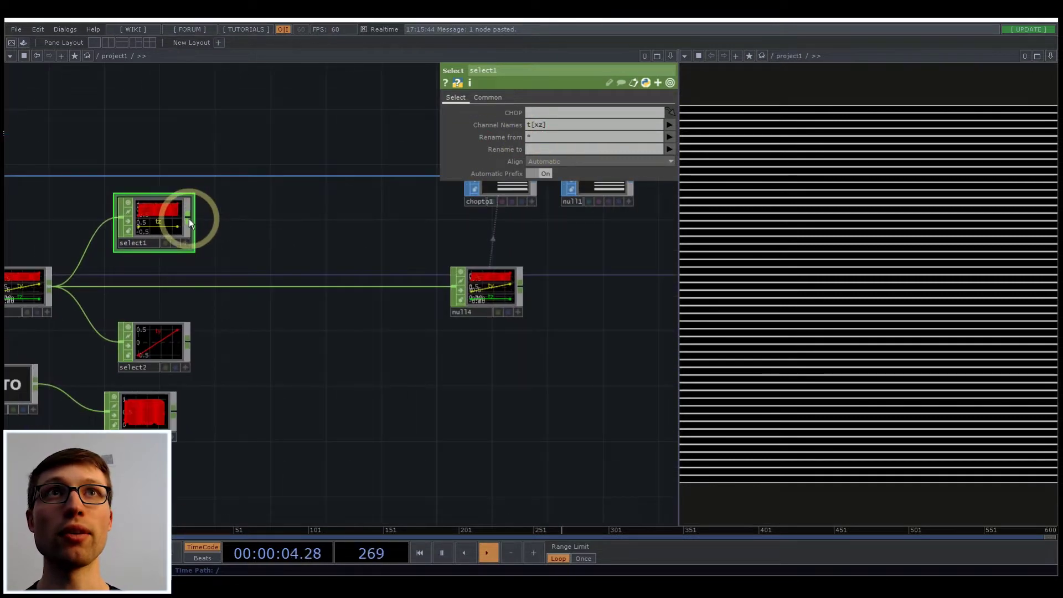
right_click(189, 221)
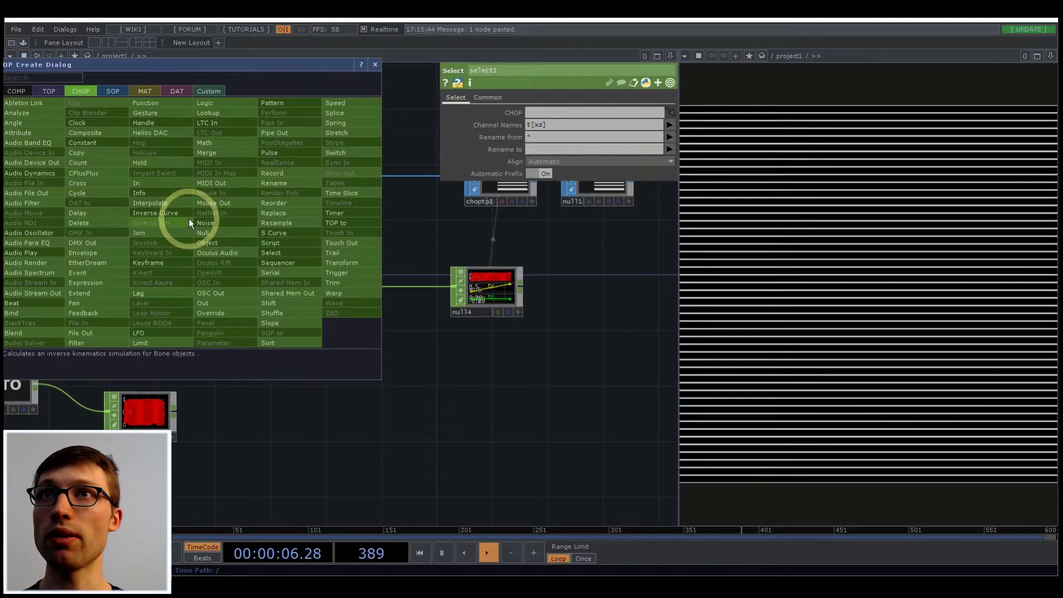
type("mer")
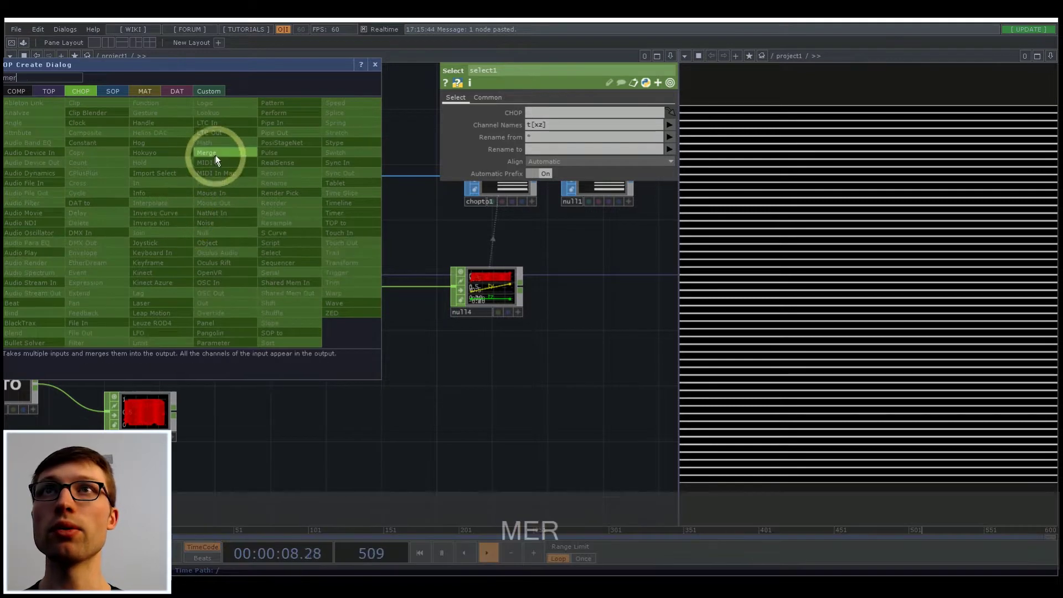
left_click(215, 155)
left_click(330, 265)
left_click_drag(257, 293, 302, 261)
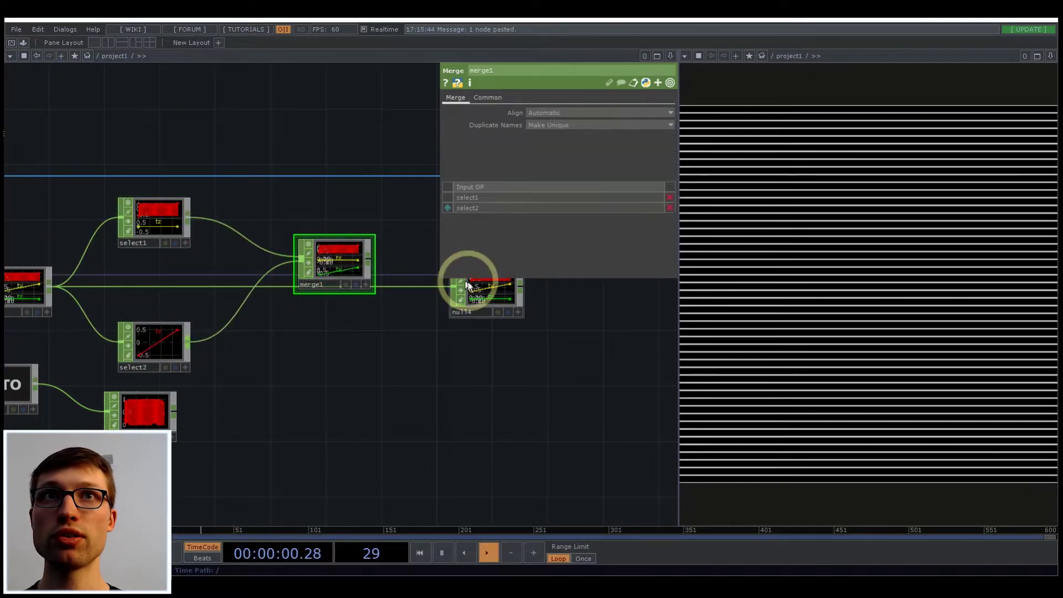
- Wire the Merge CHOP into the Null CHOP in place of the SOP to CHOP and move it next to the Null
left_click_drag(454, 285, 368, 258)
left_click_drag(354, 265, 408, 293)
left_click_drag(387, 386, 237, 414)
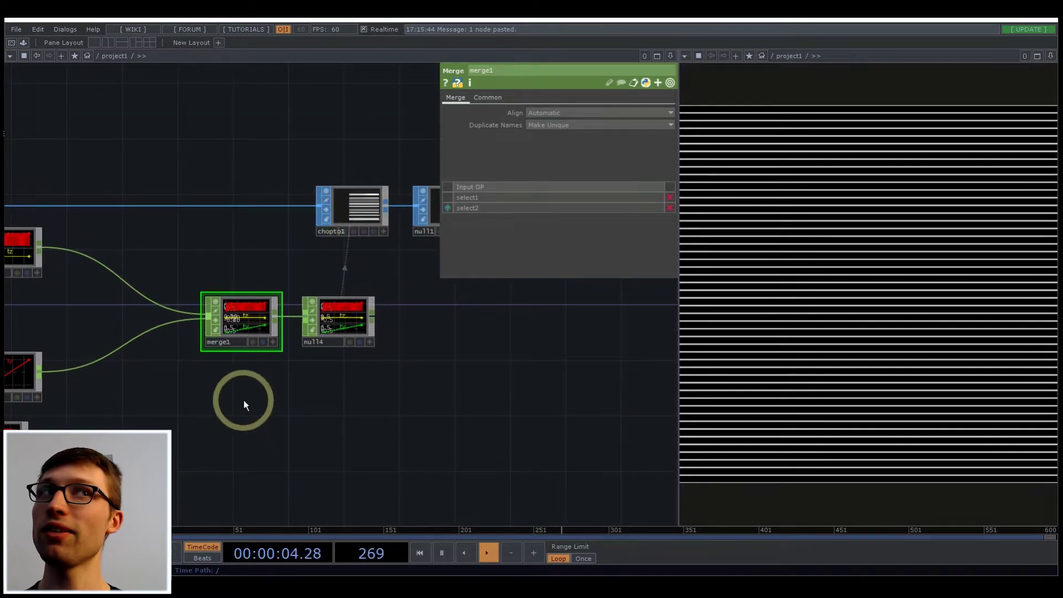
- Align the Shuffle CHOP directly beneath the ty Select CHOP
left_click_drag(419, 374, 548, 341)
left_click_drag(253, 433, 376, 408)
left_click_drag(255, 314, 228, 313)
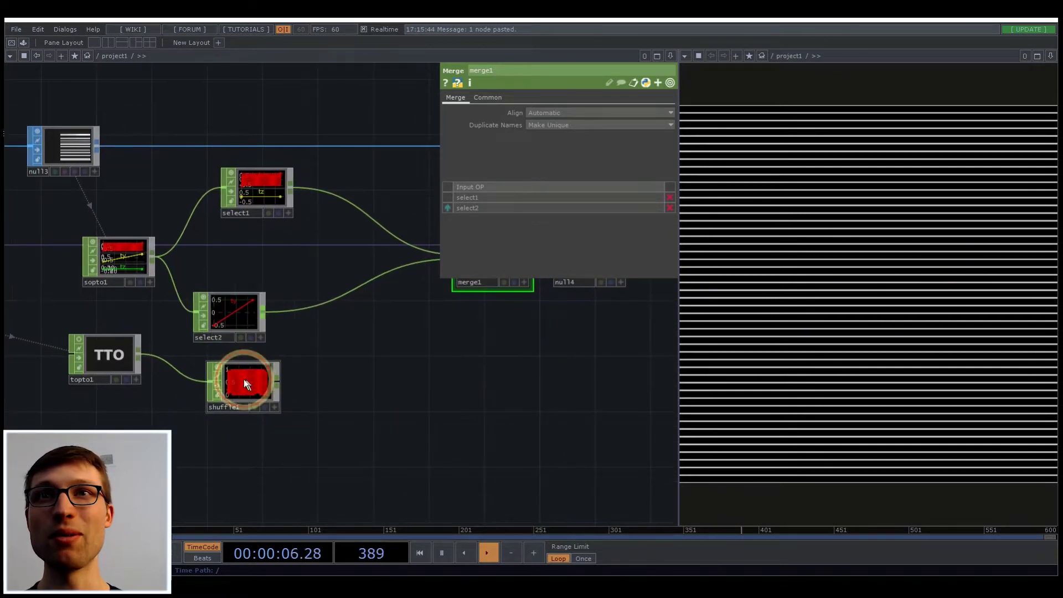
left_click_drag(244, 378, 233, 366)
- Insert a Math CHOP between the ty Select CHOP and the Merge CHOP
left_click(264, 314)
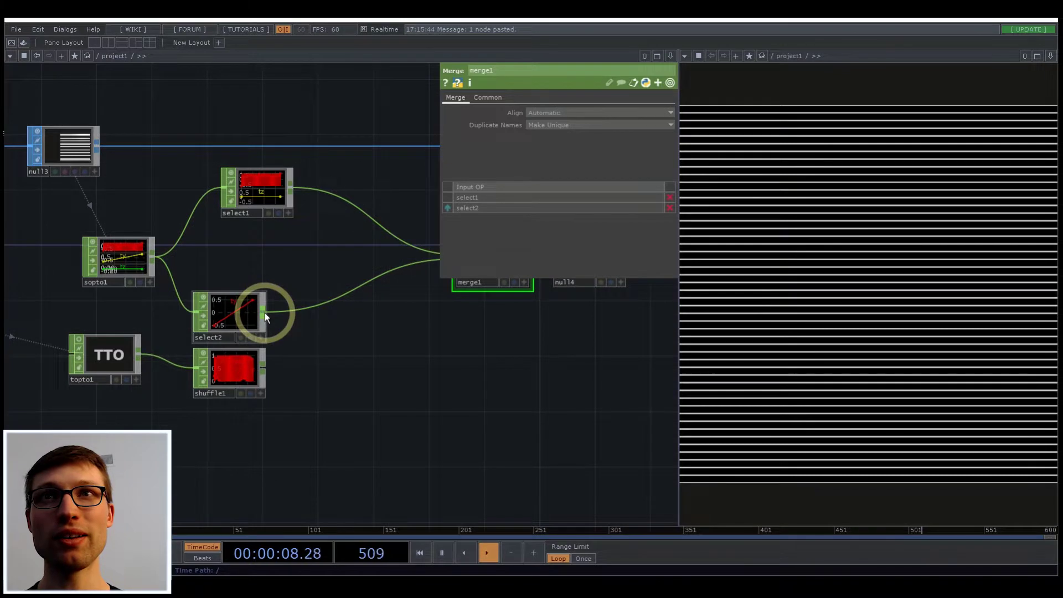
scroll(265, 313, "up", 5)
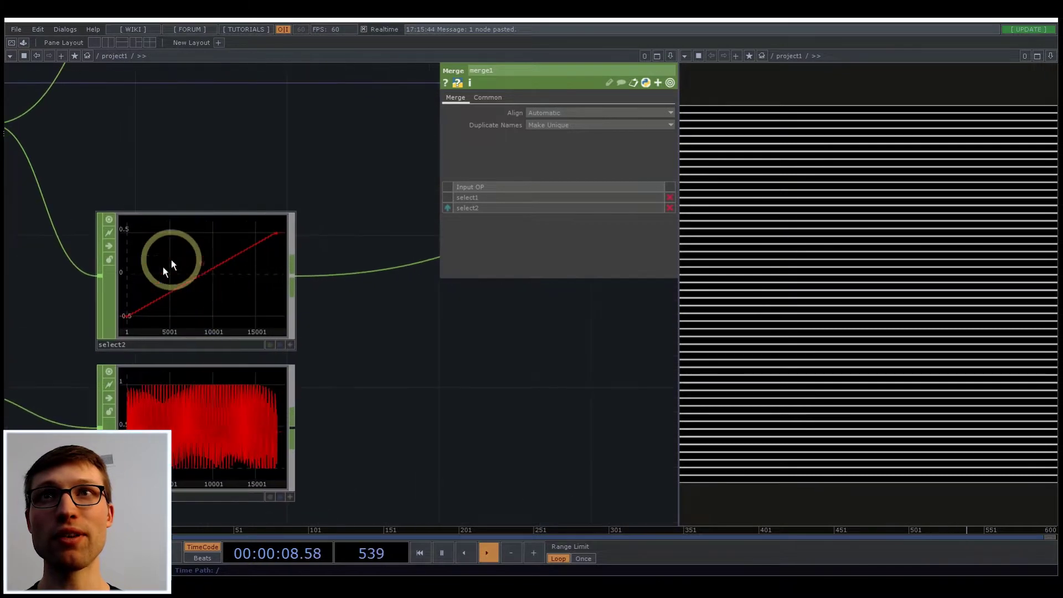
right_click(292, 276)
left_click(321, 201)
left_click(426, 329)
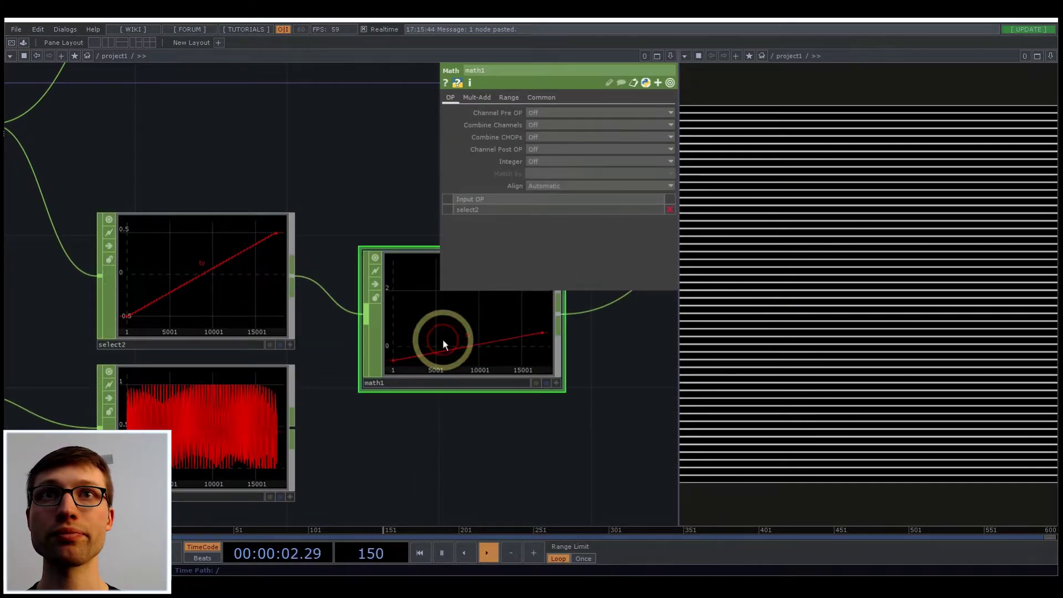
- Connect the Shuffle CHOP to the Math CHOP as another input and set Combine CHOPs to Add
left_click(287, 424)
left_click(417, 331)
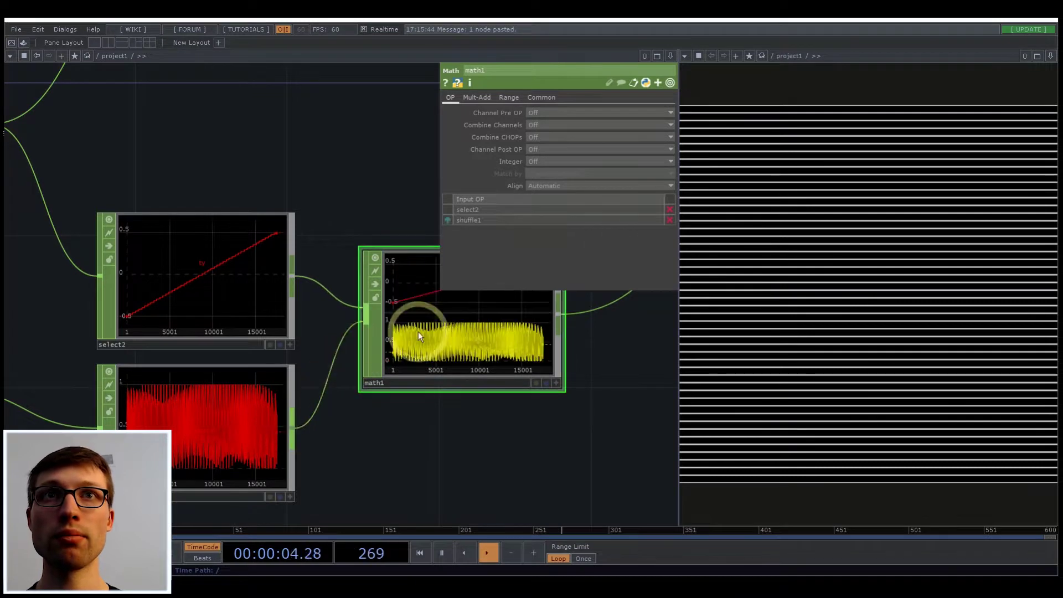
left_click_drag(599, 333, 407, 326)
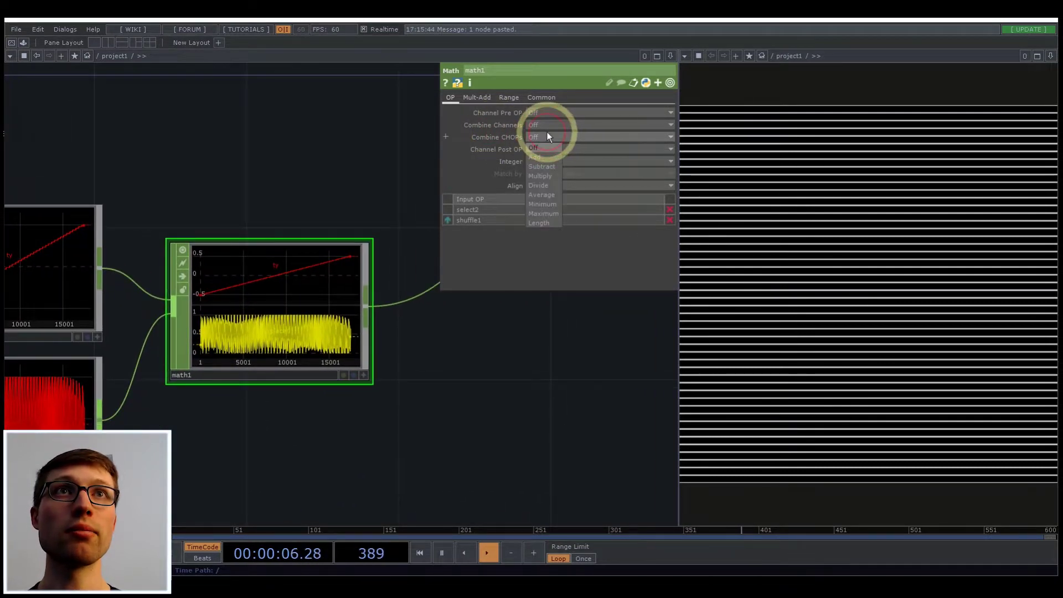
left_click(548, 157)
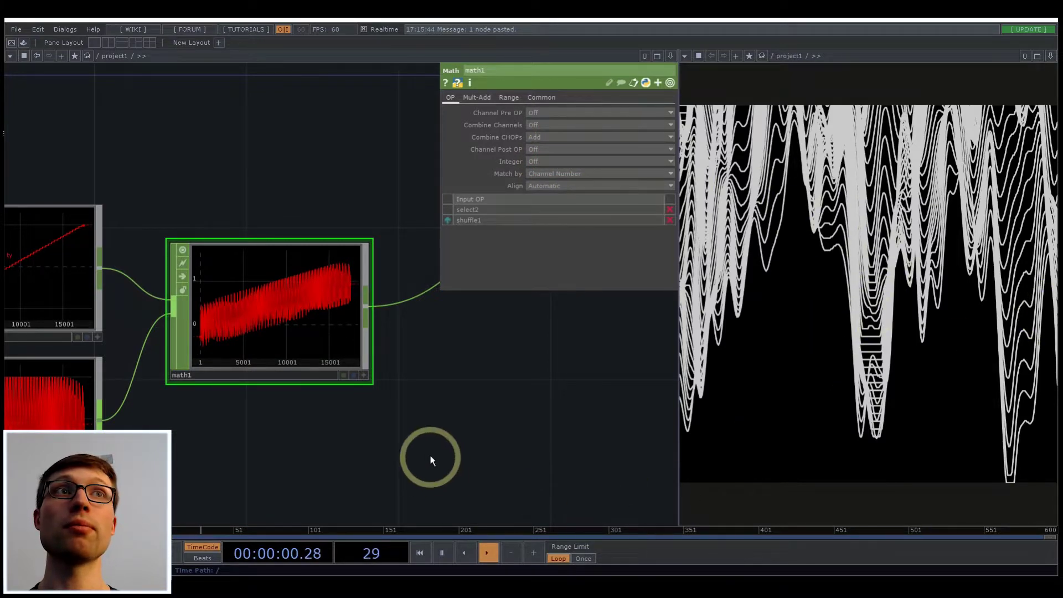
- Set the Noise TOP's Period to 2
scroll(564, 421, "down", 5)
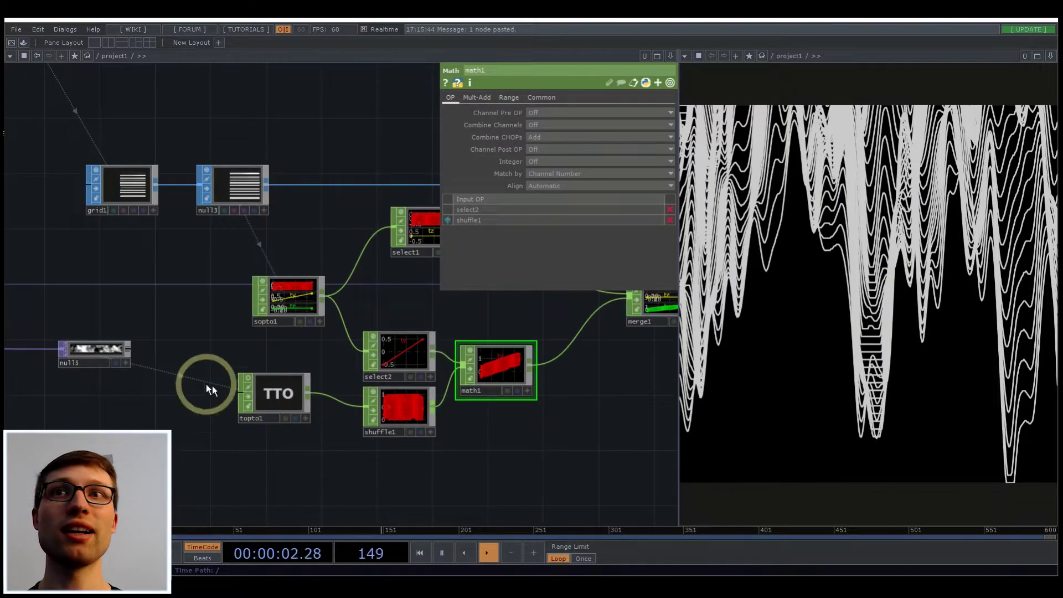
left_click_drag(119, 402, 278, 404)
left_click_drag(66, 390, 236, 397)
left_click(153, 348)
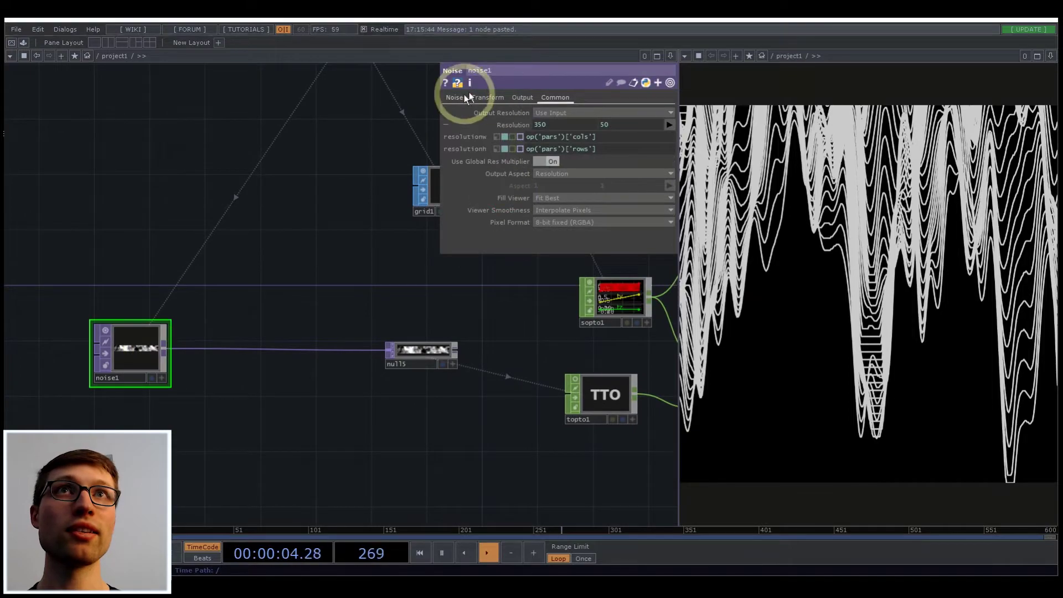
left_click_drag(611, 143, 676, 142)
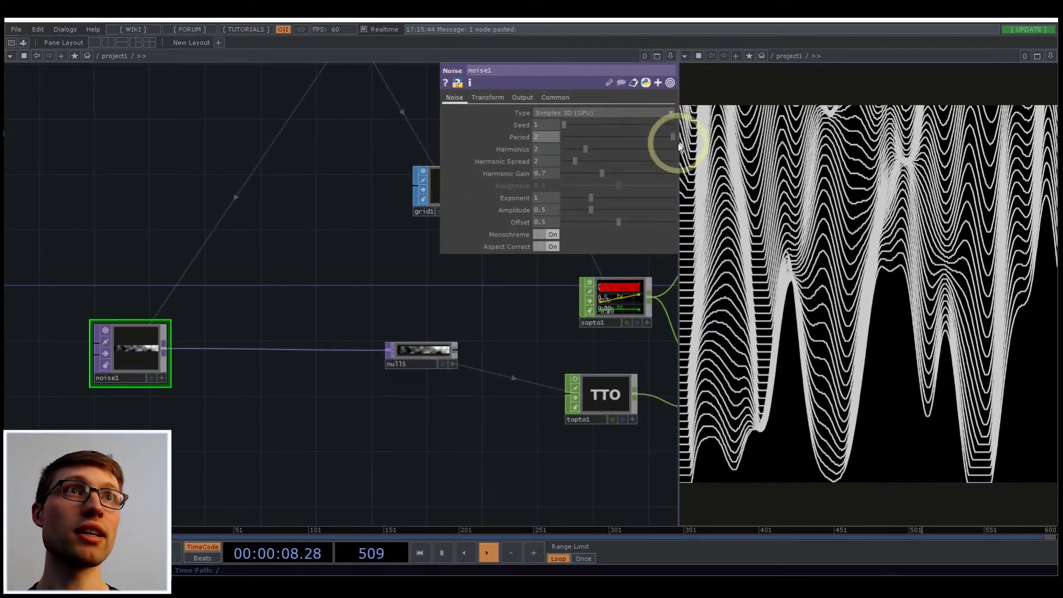
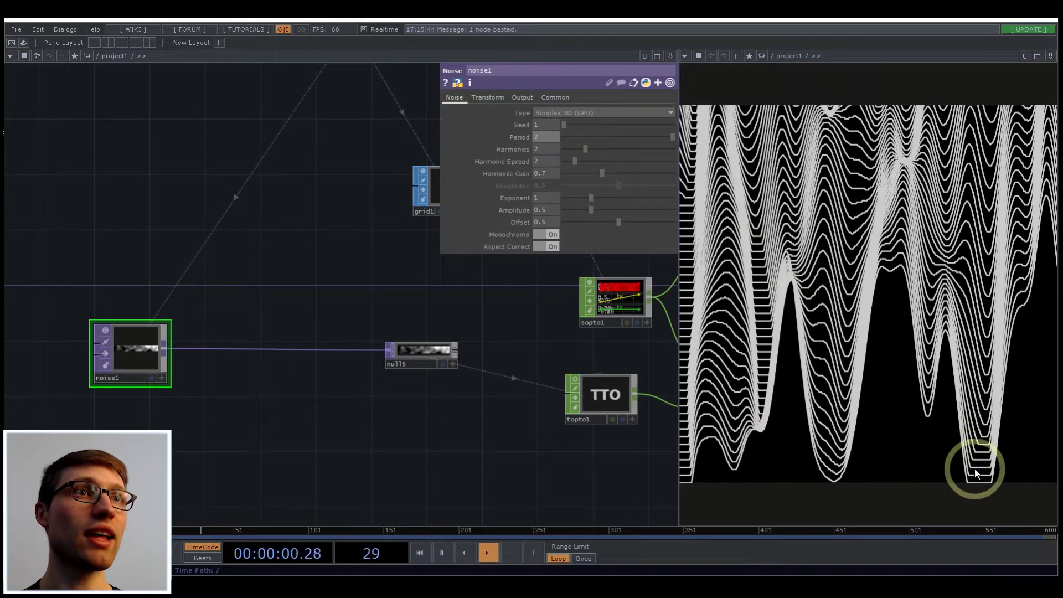
- Check the Noise TOP's operator information and set its Pixel Format to 16-bit float (RGBA)
middle_click(135, 359)
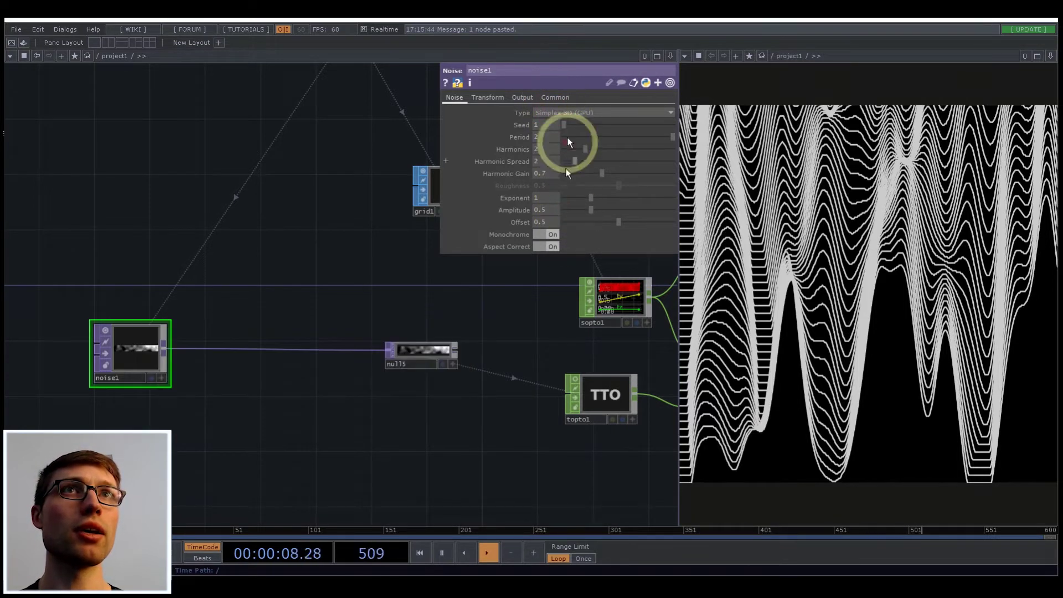
left_click(563, 98)
left_click(567, 222)
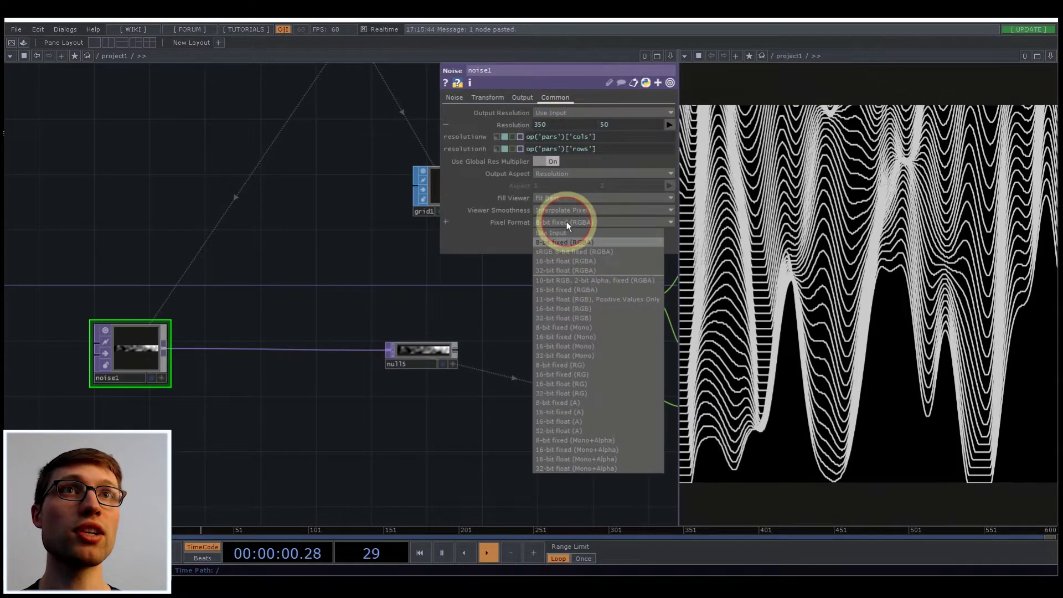
left_click(568, 263)
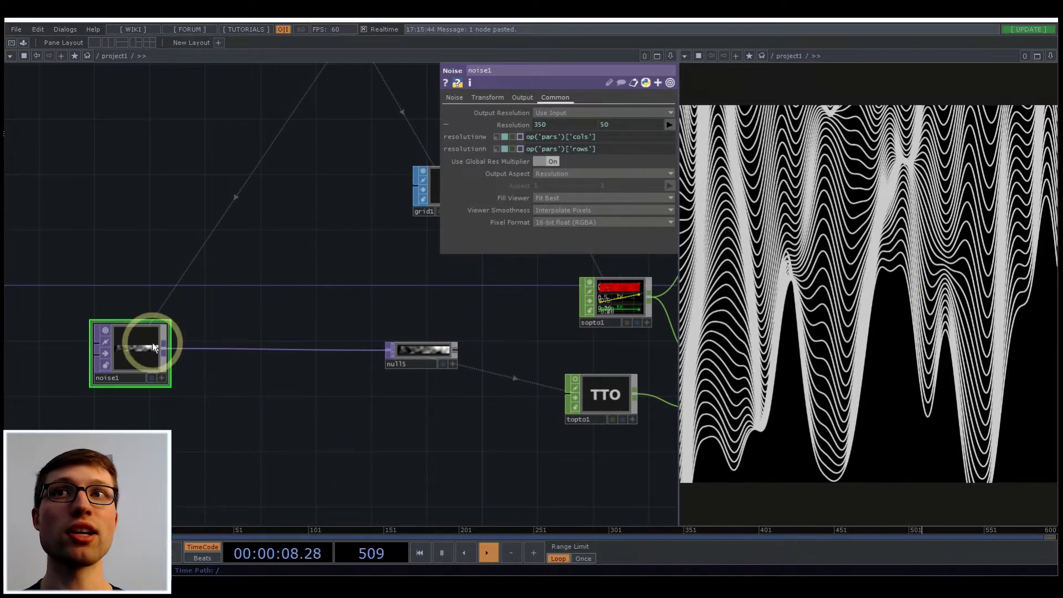
- Set the Noise TOP's Offset to 0 and inspect its image
left_click(455, 97)
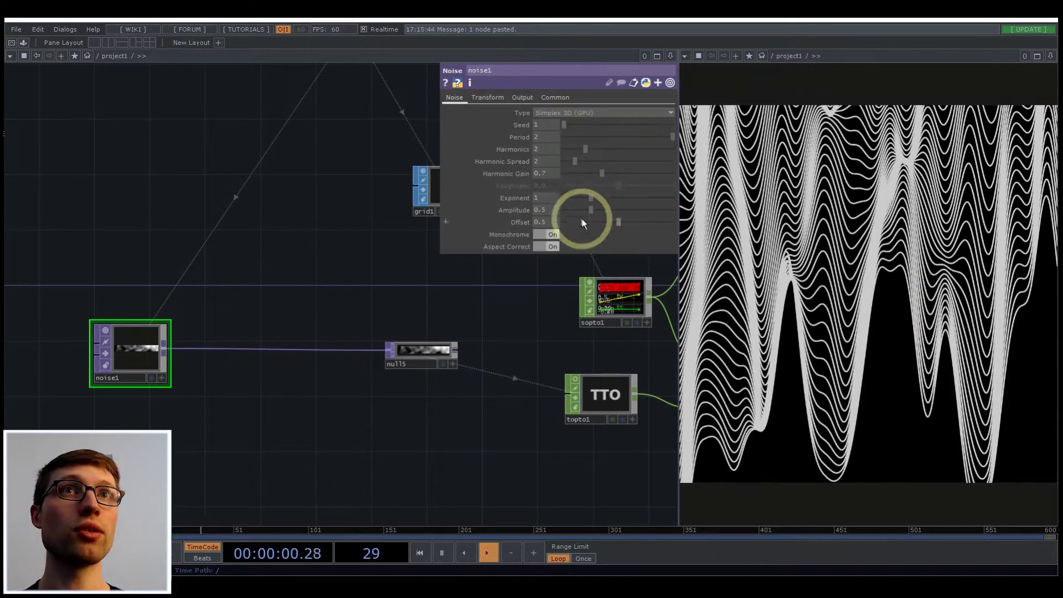
left_click_drag(621, 226, 563, 226)
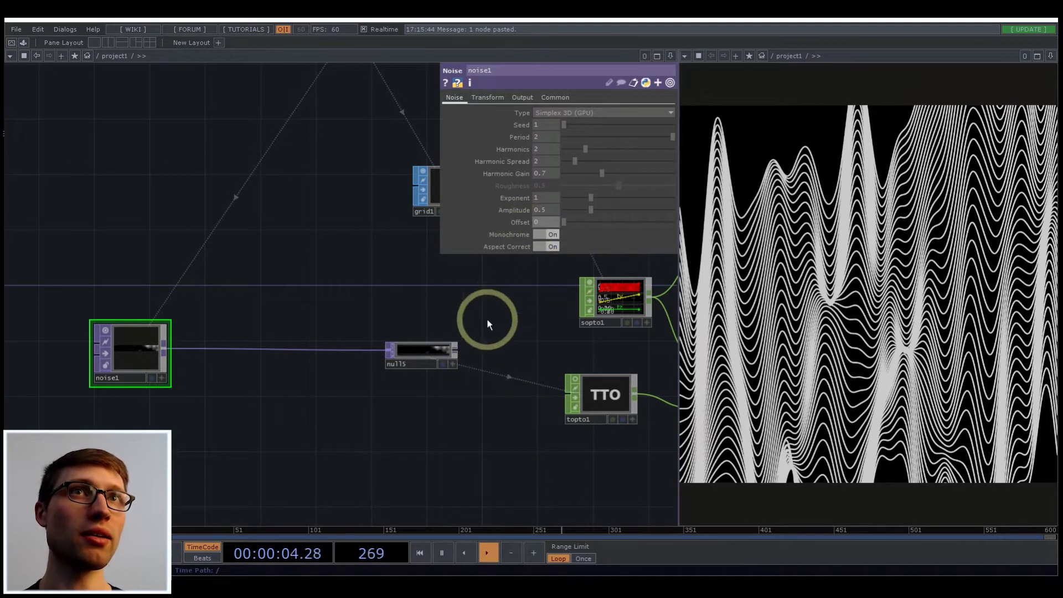
scroll(86, 357, "up", 5)
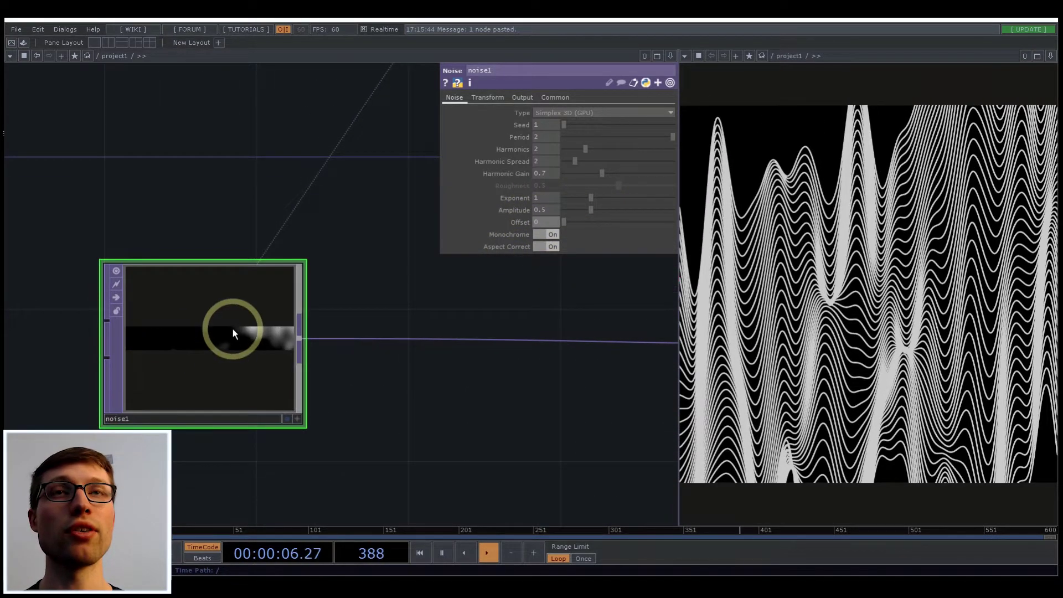
- Look over the network from the Noise TOP through the CHOP chain to the geometry and back
left_click_drag(441, 434, 237, 404)
scroll(237, 404, "down", 5)
left_click_drag(305, 424, 191, 405)
scroll(191, 404, "down", 3)
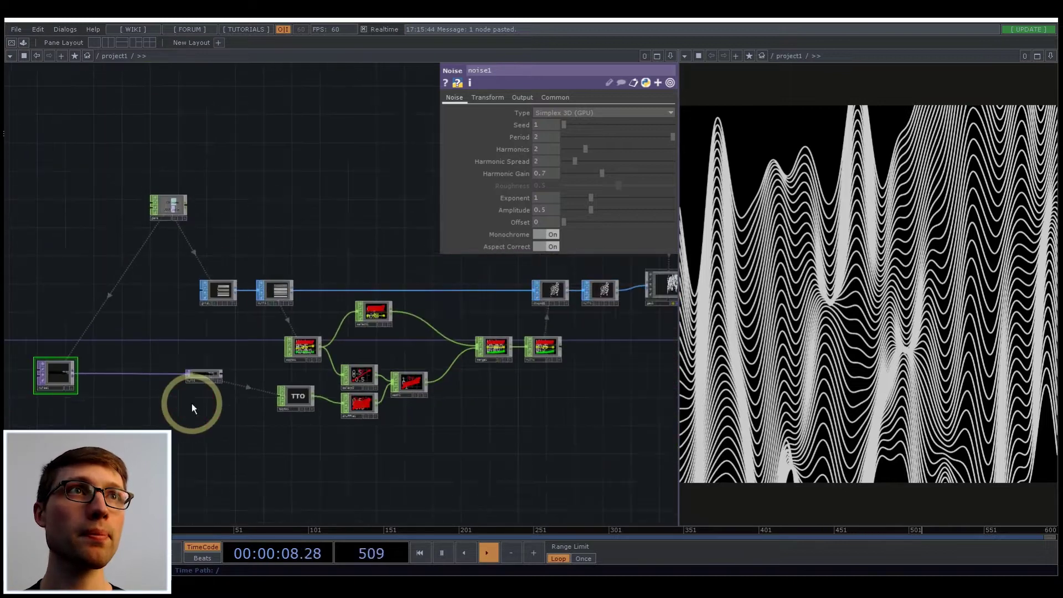
left_click_drag(604, 415, 497, 426)
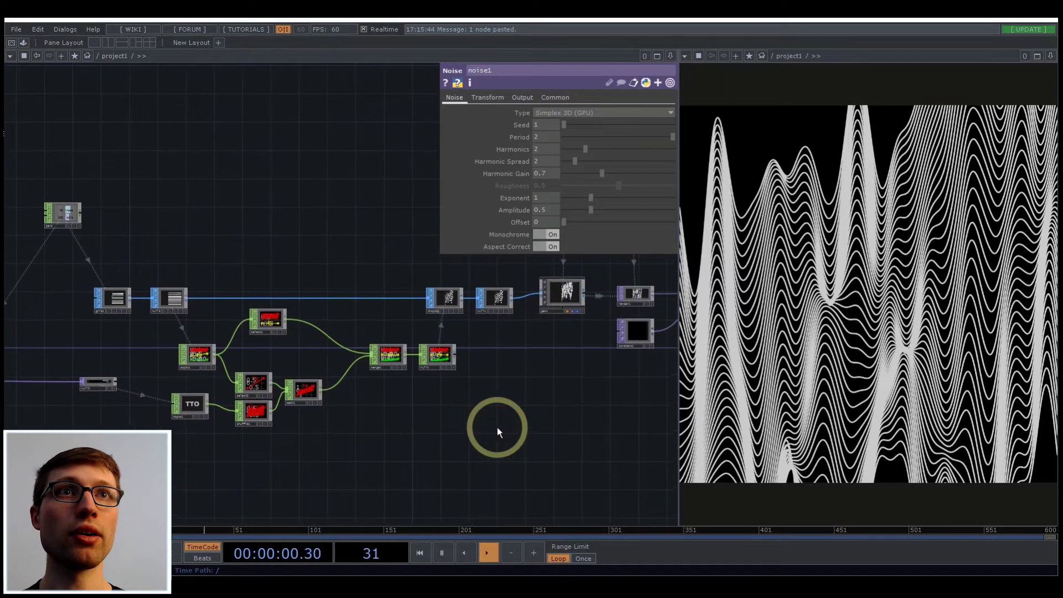
scroll(376, 431, "up", 3)
scroll(375, 430, "up", 2)
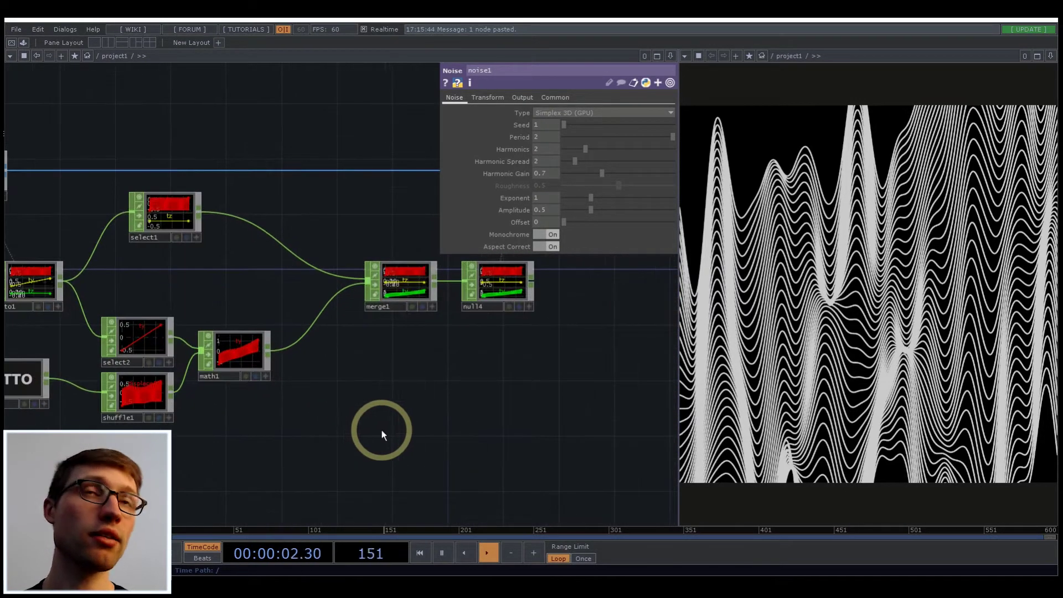
scroll(551, 391, "down", 4)
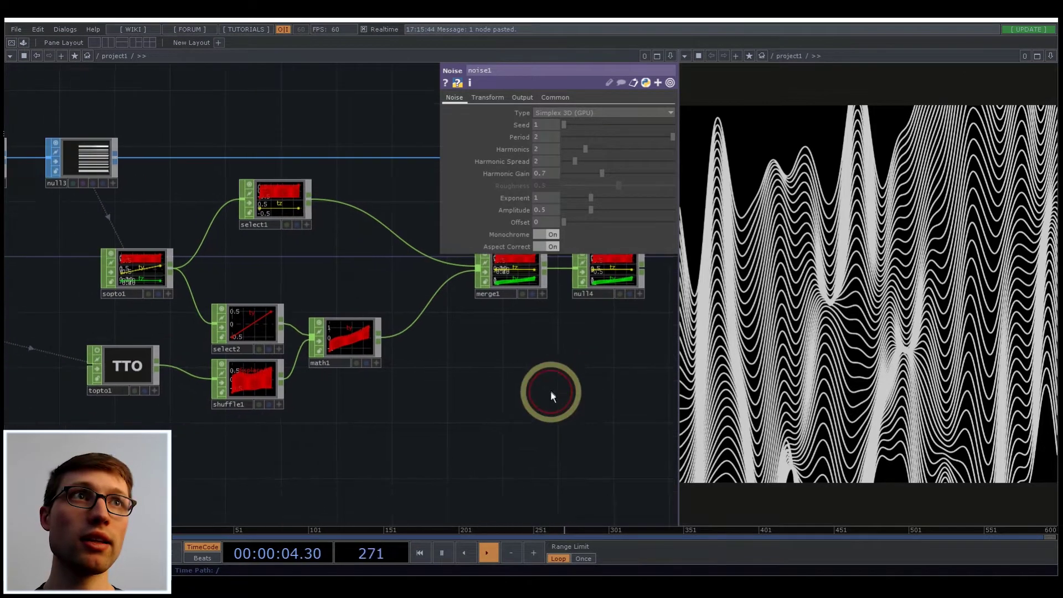
scroll(114, 358, "up", 4)
middle_click_drag(114, 359, 65, 333)
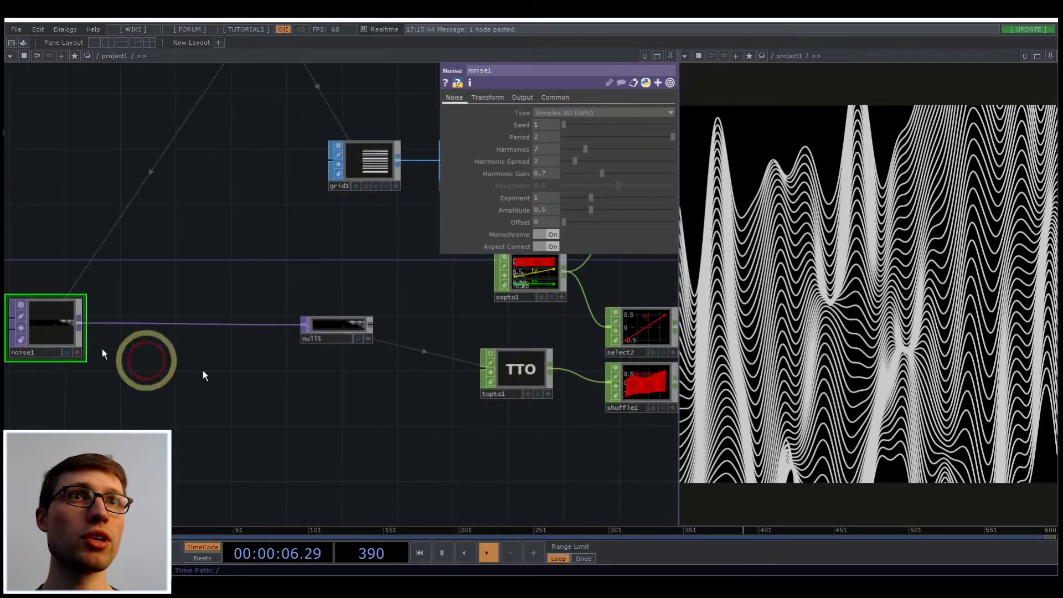
- Animate the Noise TOP by setting its Translate Z to the expression absTime.seconds * 0.1
left_click(487, 97)
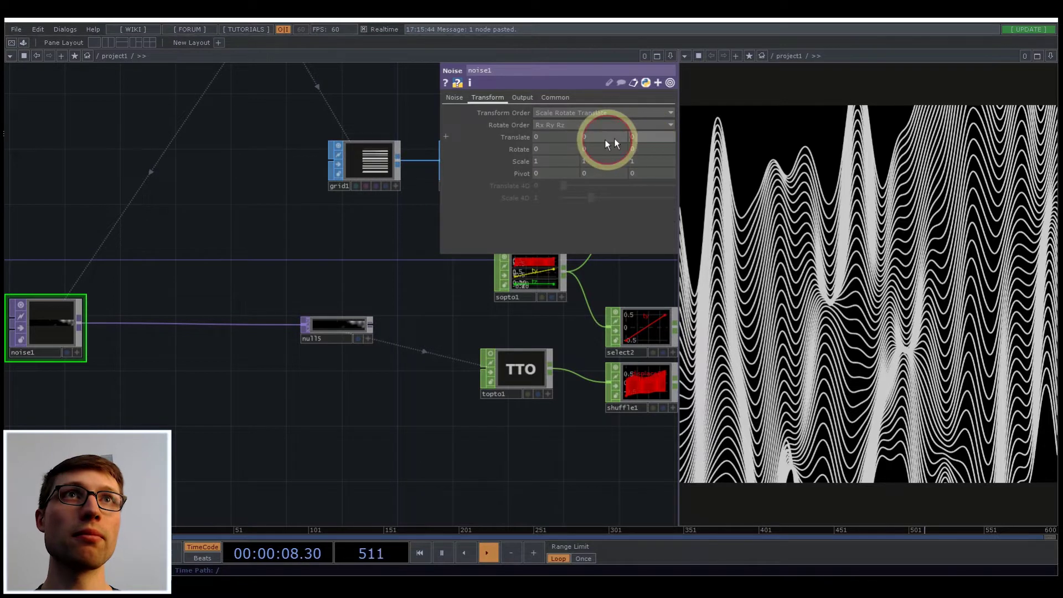
type("ab")
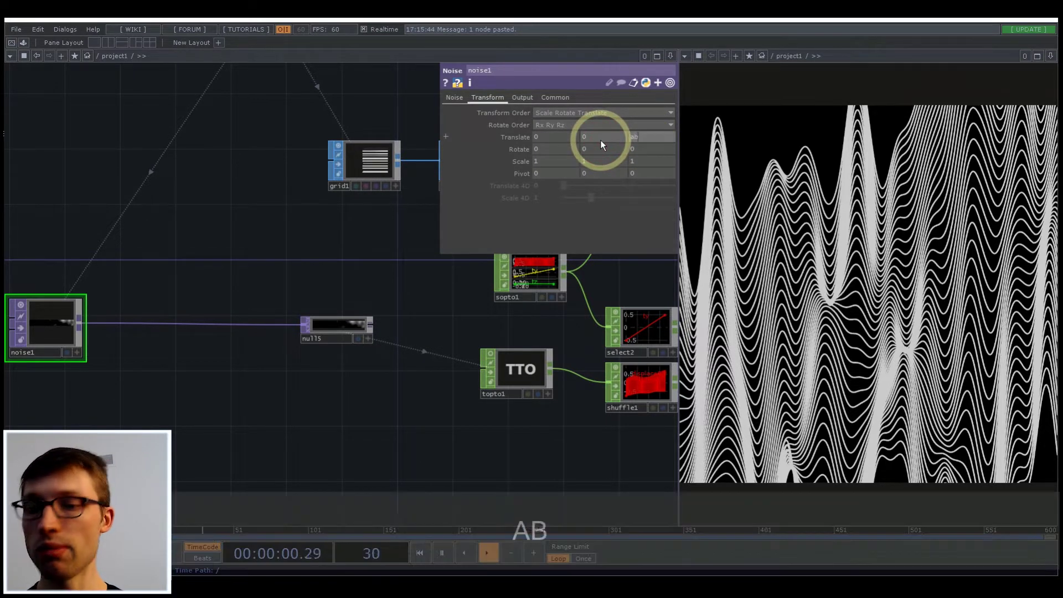
type("sT")
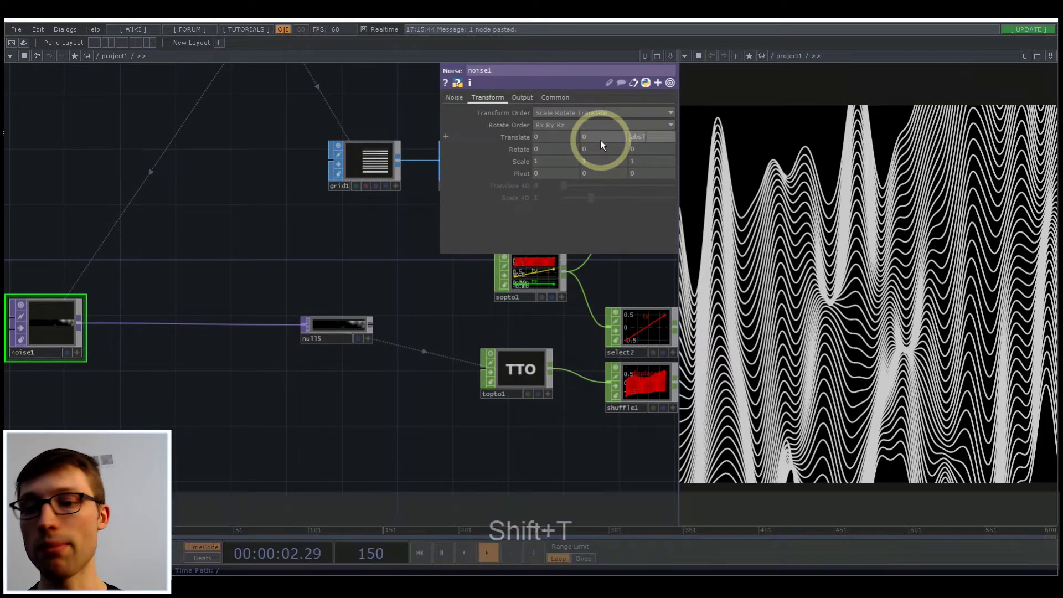
type("ime.seconds")
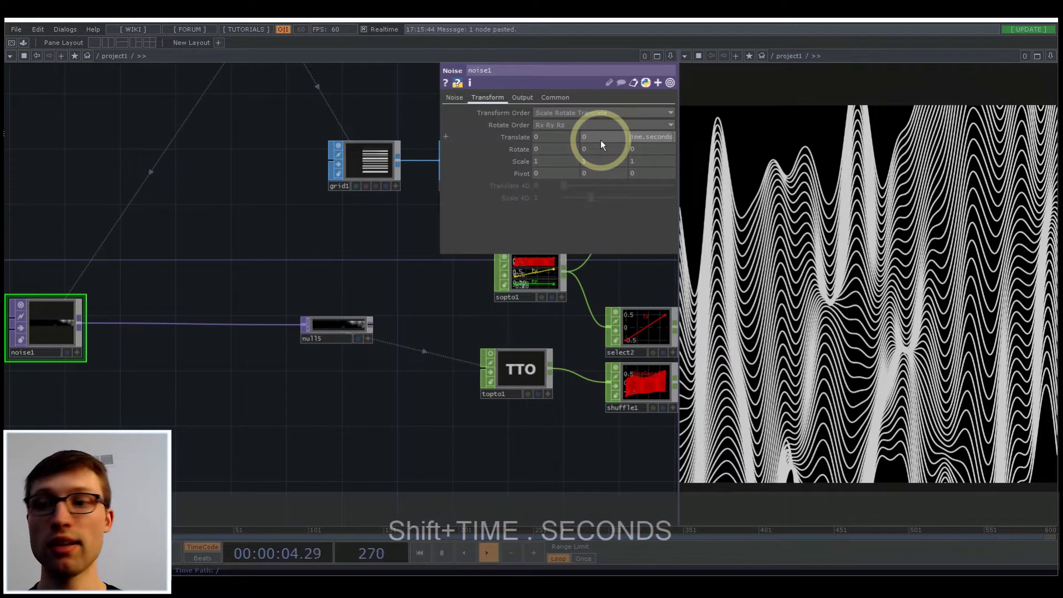
type(" * 0.1")
key("Return")
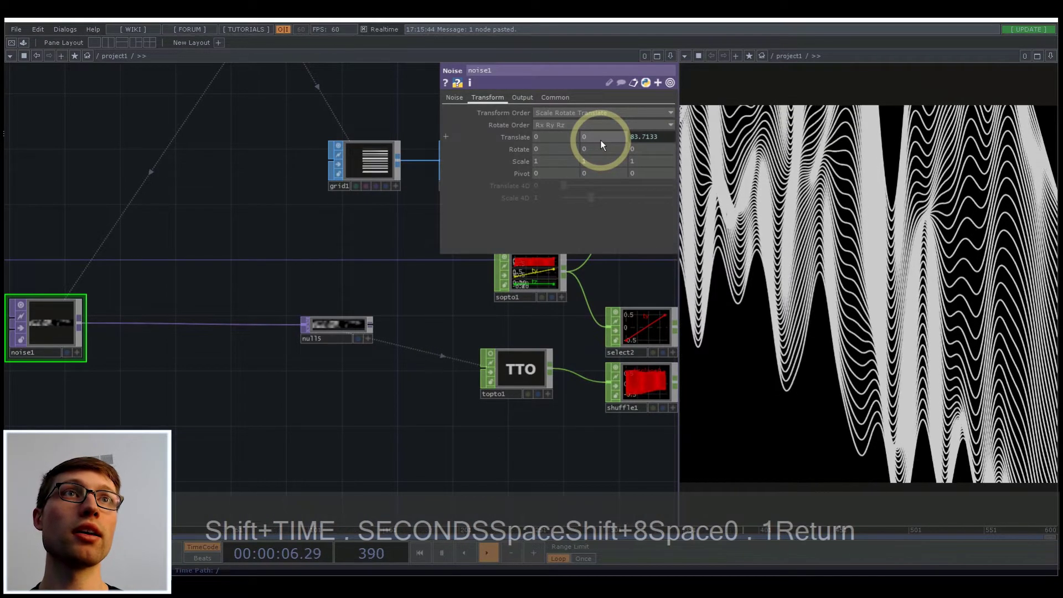
- Copy the Noise TOP's Translate Z expression, absTime.seconds * 0.1, to its Translate Y
left_click(657, 137)
key("ctrl+a")
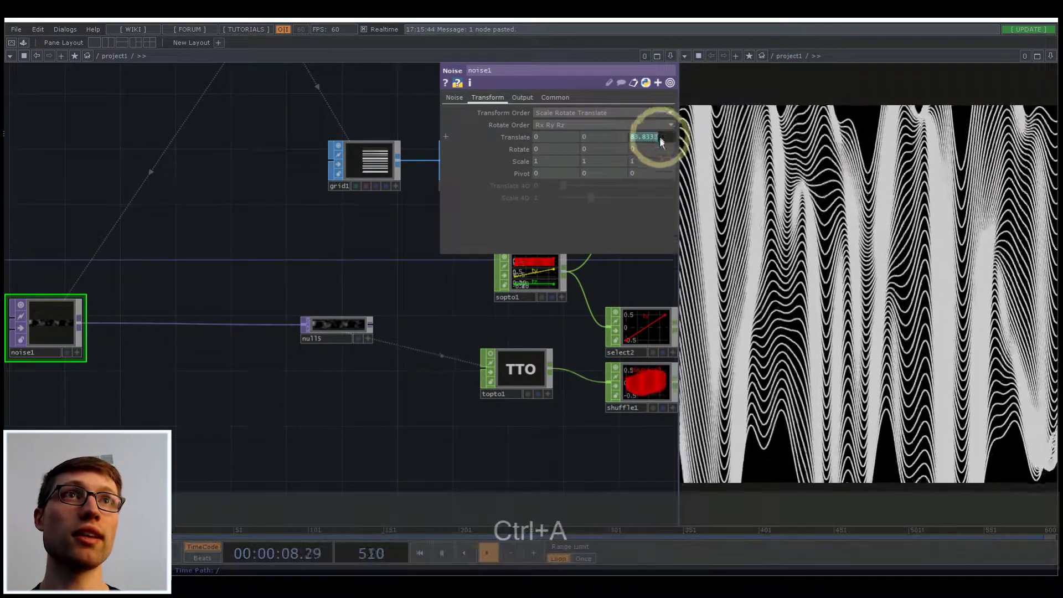
key("ctrl+c")
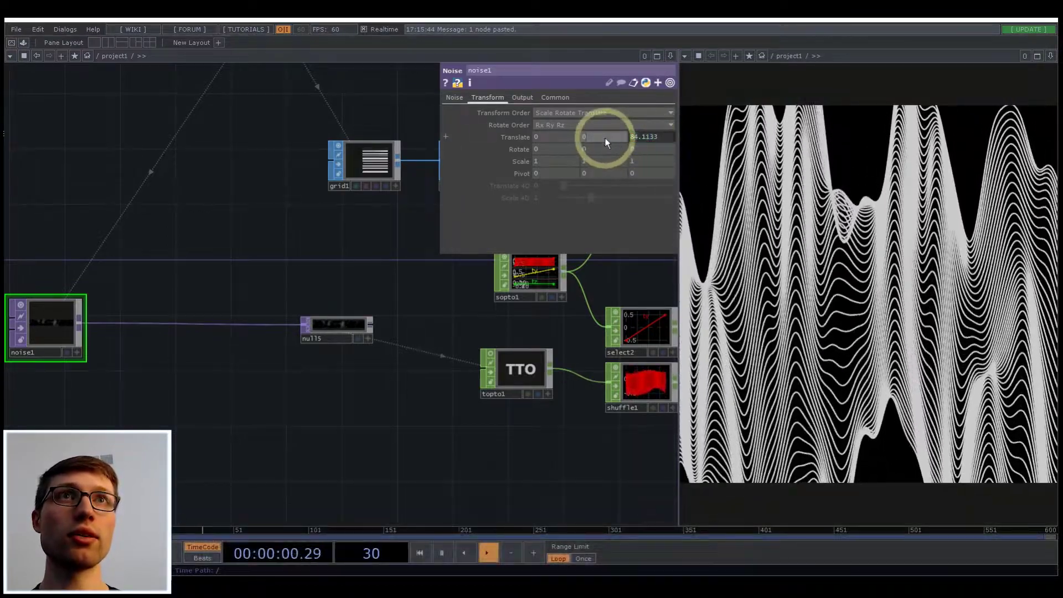
key("ctrl+v")
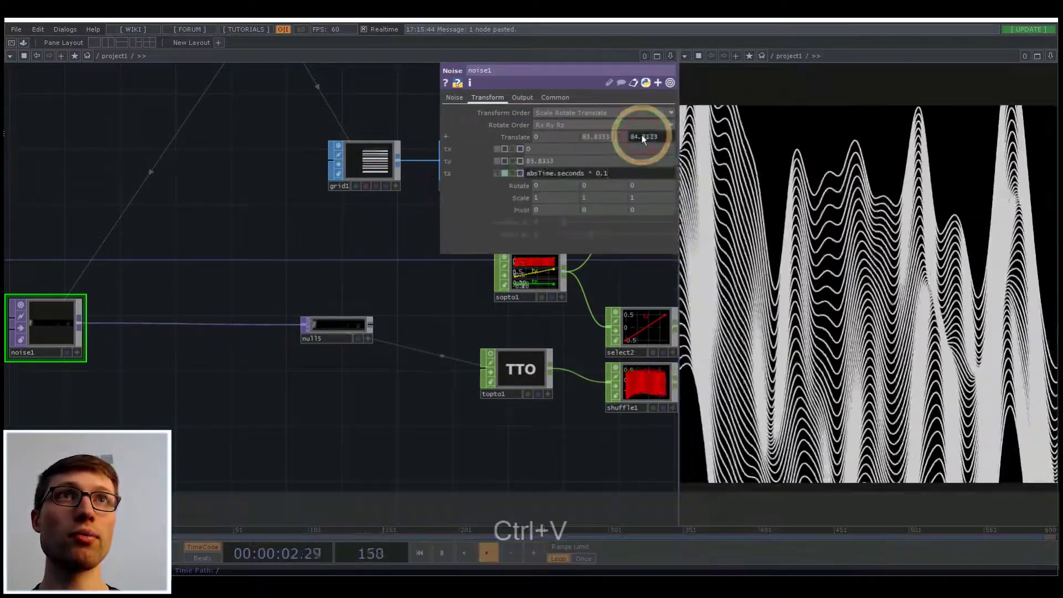
key("ctrl+a")
key("ctrl+c")
key("ctrl+v")
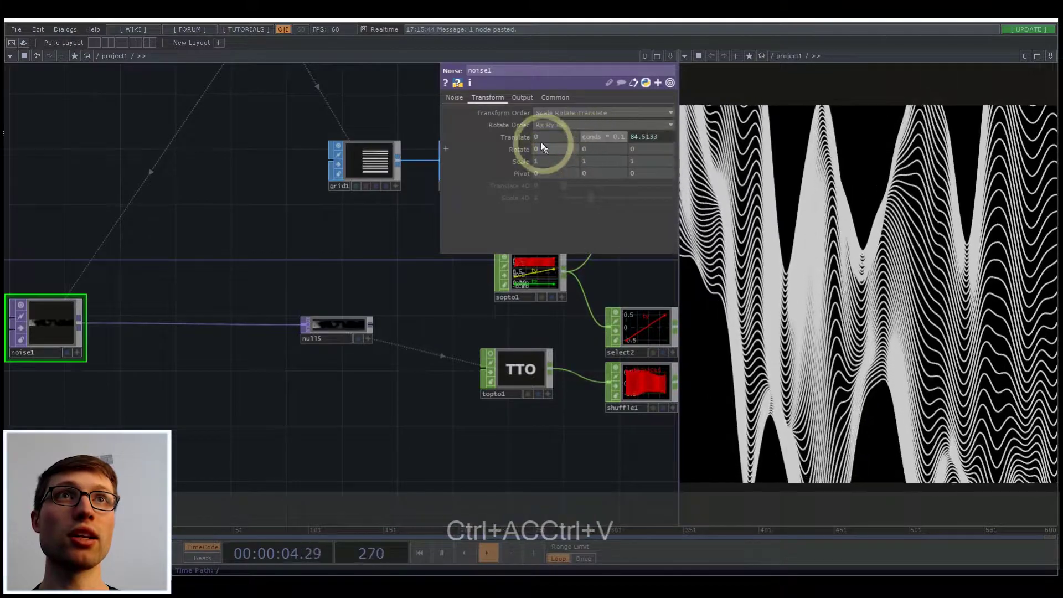
left_click(524, 137)
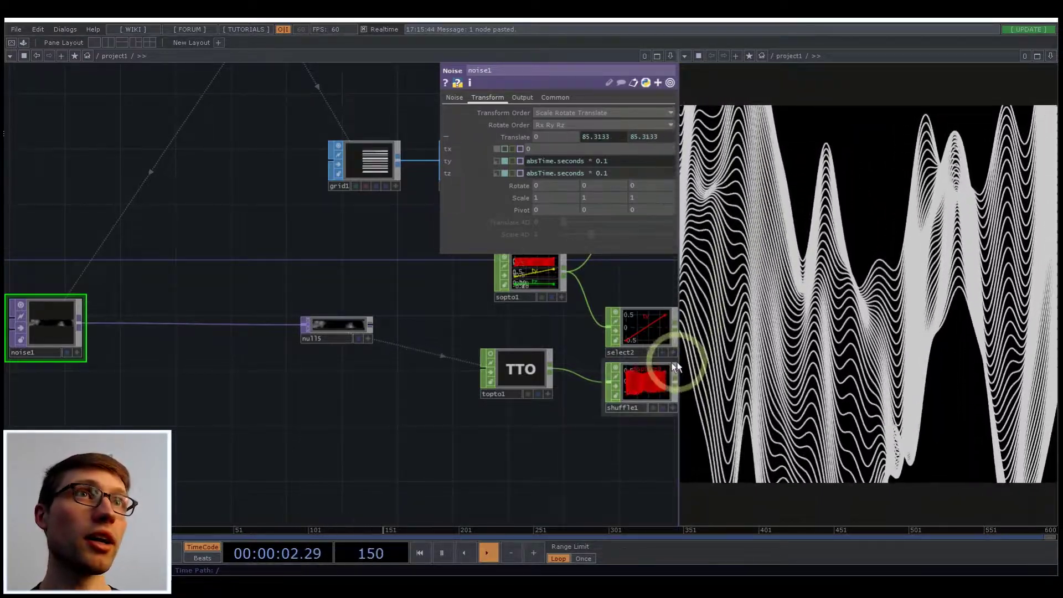
- Select the Merge CHOP with the Null CHOP after it and move both farther right in the network
left_click_drag(531, 444, 180, 419)
scroll(175, 415, "down", 3)
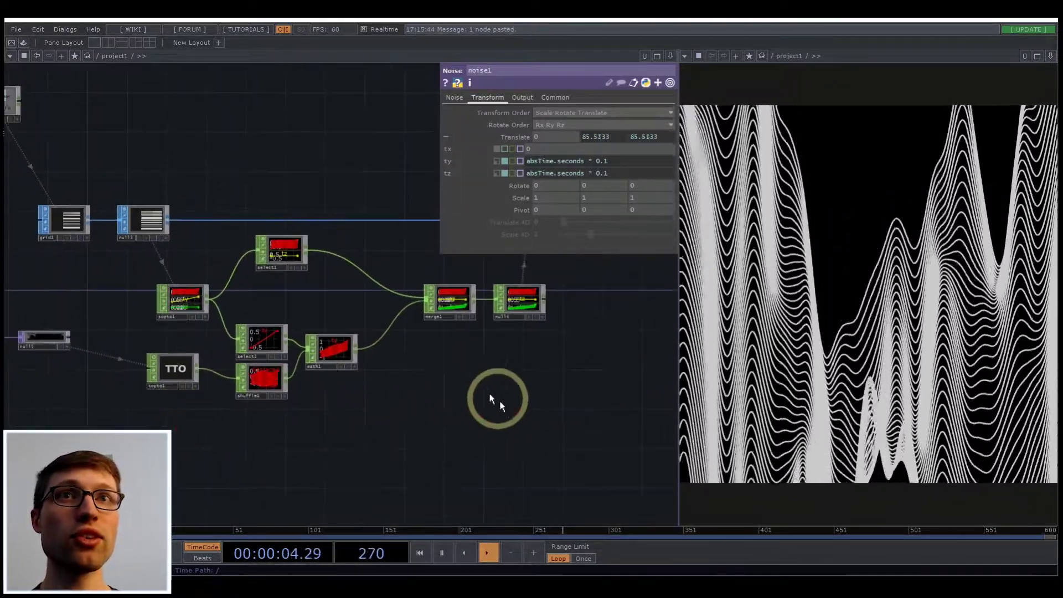
left_click_drag(501, 410, 303, 462)
right_click_drag(384, 377, 253, 347)
left_click_drag(254, 349, 275, 340)
left_click_drag(342, 397, 476, 390)
scroll(478, 387, "down", 1)
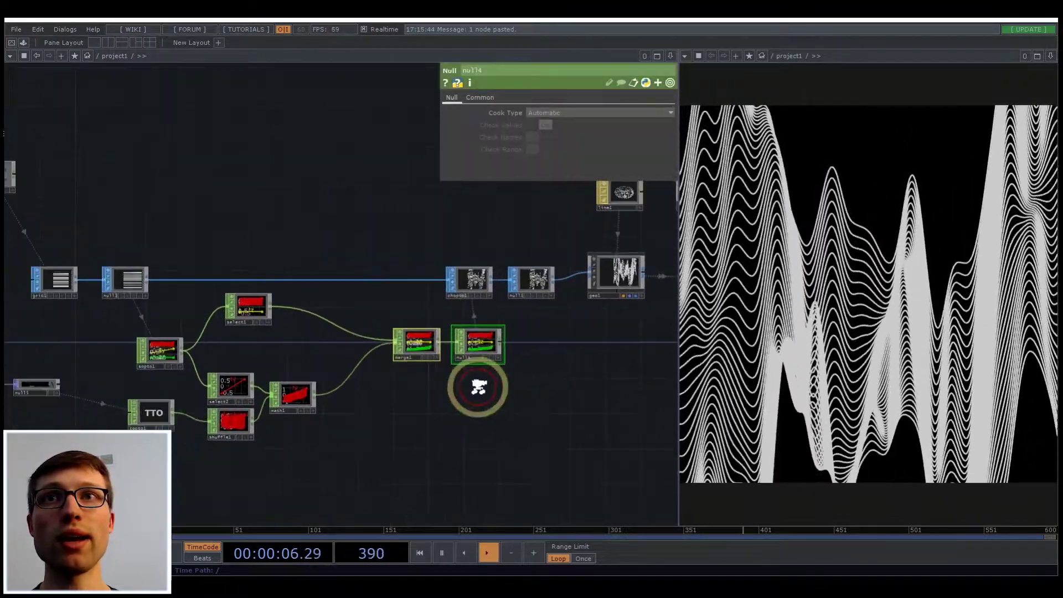
- Move the nodes upstream of the Merge CHOP left, and shift the Math CHOP right to make room before it
scroll(478, 388, "down", 3)
right_click_drag(401, 448, 119, 257, "shift")
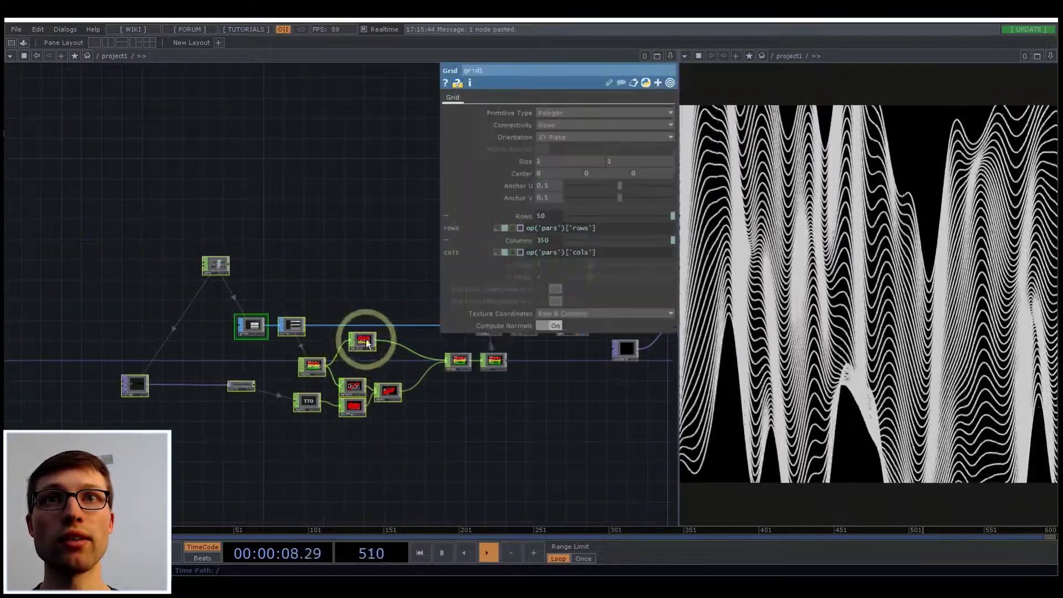
left_click_drag(366, 344, 285, 335)
scroll(388, 413, "up", 5)
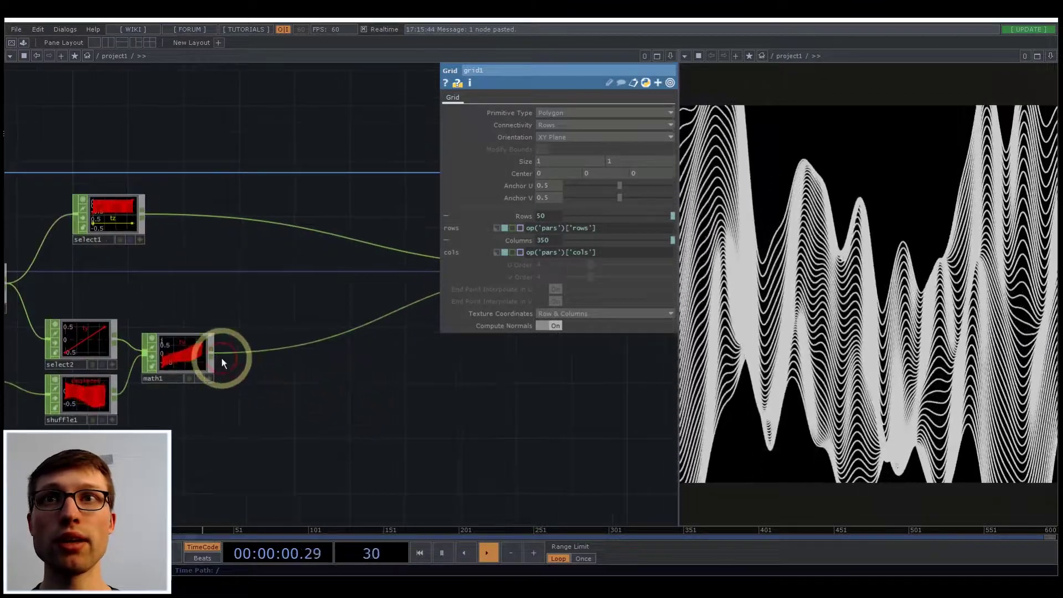
left_click_drag(187, 356, 352, 342)
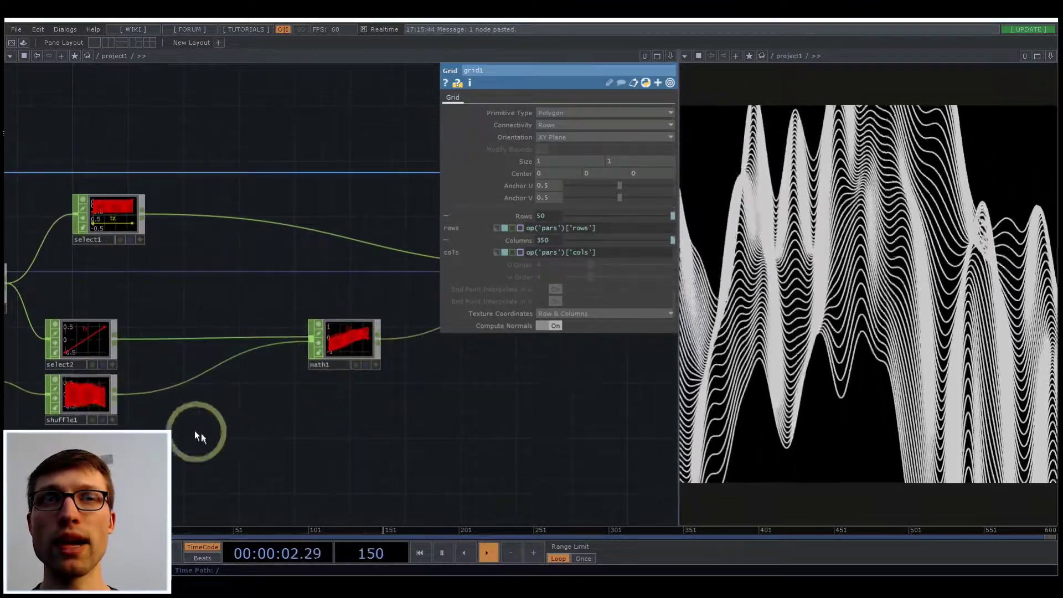
- Inspect the noise image in the Null TOP that feeds the TOP to CHOP
scroll(297, 373, "down", 3)
scroll(346, 372, "up", 5)
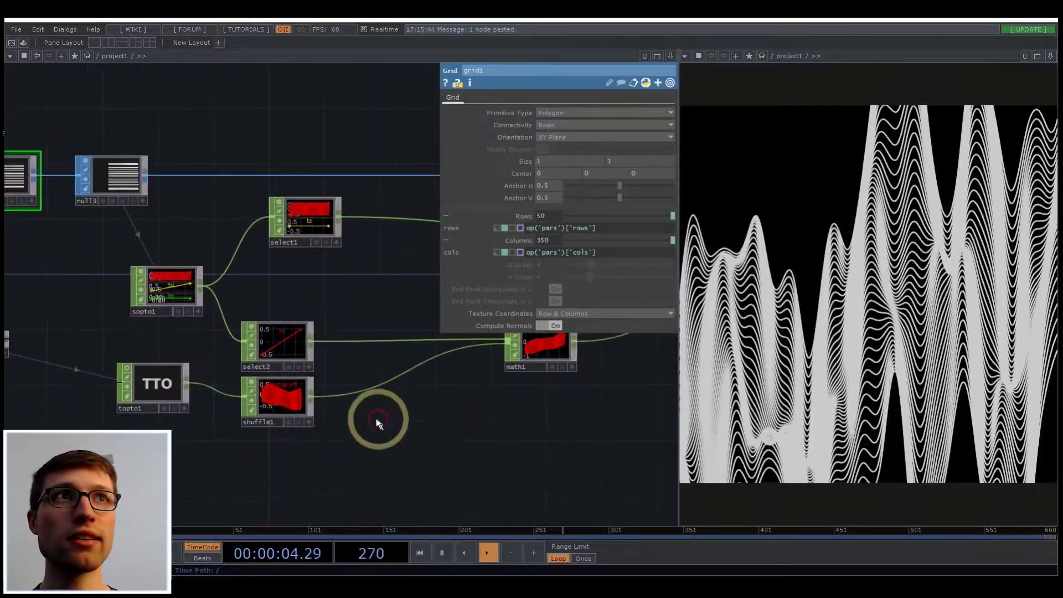
scroll(377, 422, "down", 5)
scroll(248, 349, "up", 8)
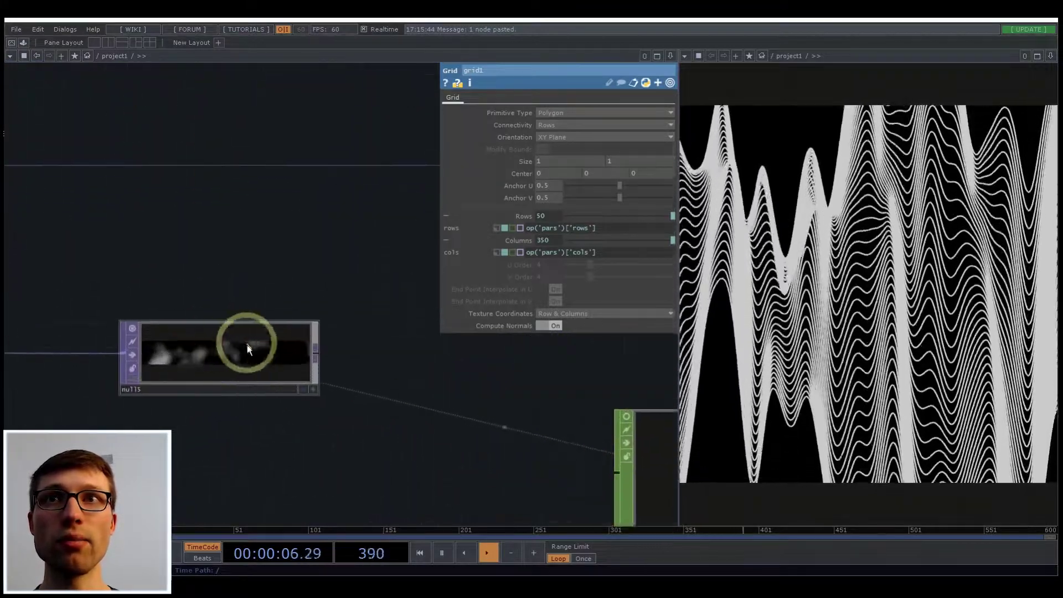
- Insert a Math CHOP between shuffle1 and math1 and set its Multiply value to 0.19
scroll(248, 348, "down", 4)
scroll(367, 360, "up", 5)
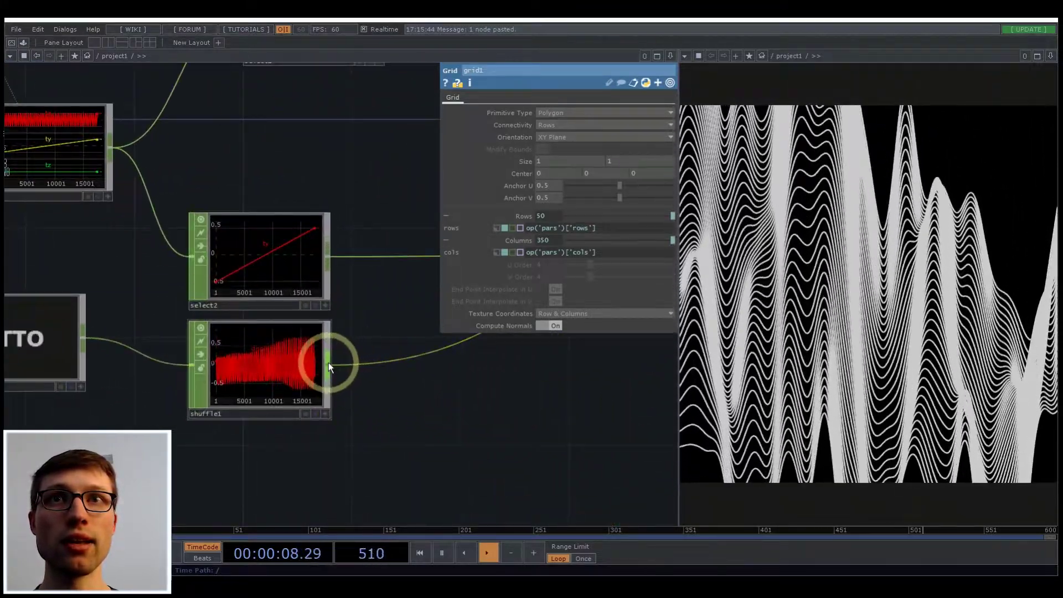
right_click(328, 362)
left_click(349, 287)
left_click(447, 369)
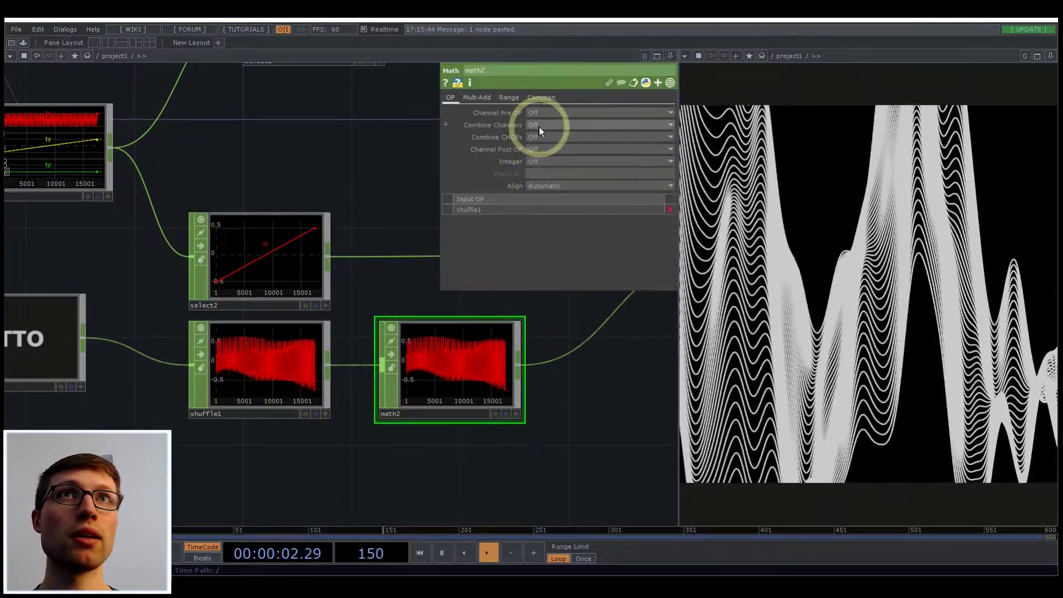
left_click(476, 97)
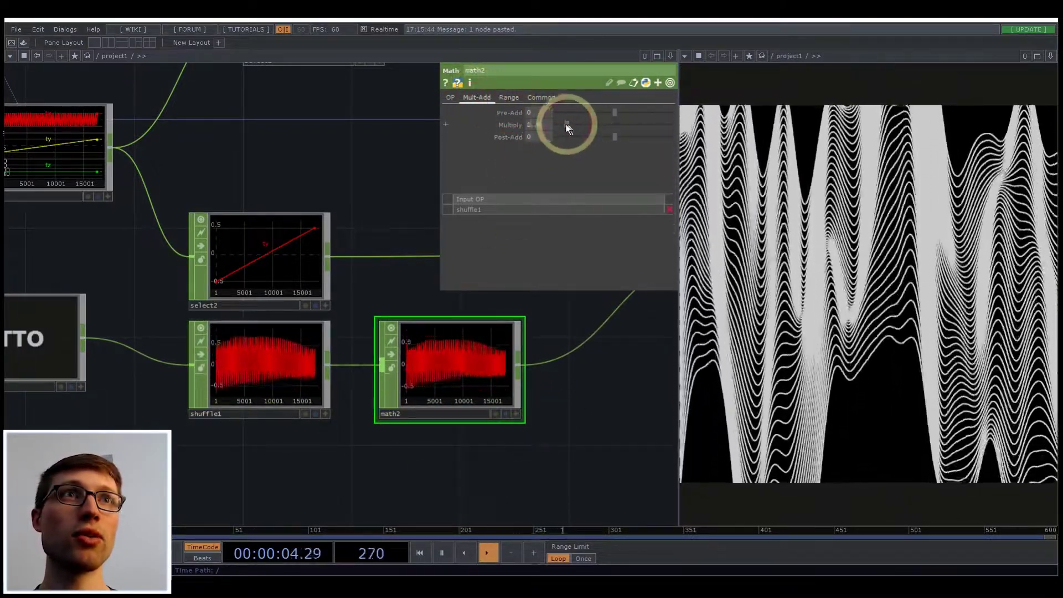
left_click_drag(568, 126, 559, 125)
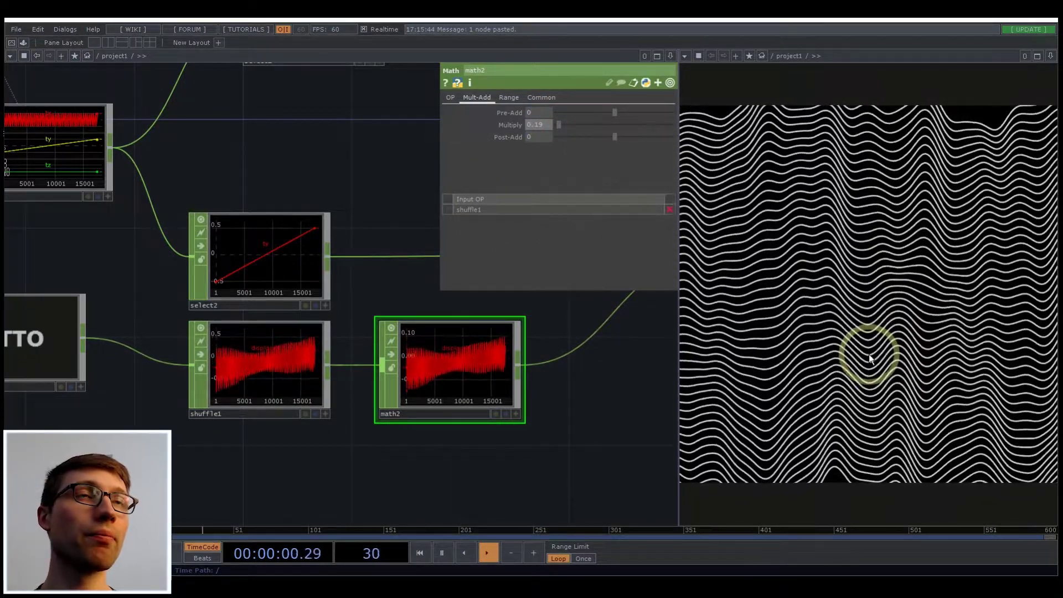
- Examine the signal flow from math2 through math1, merge1 and null4 to the chopto1 node
scroll(555, 472, "down", 5)
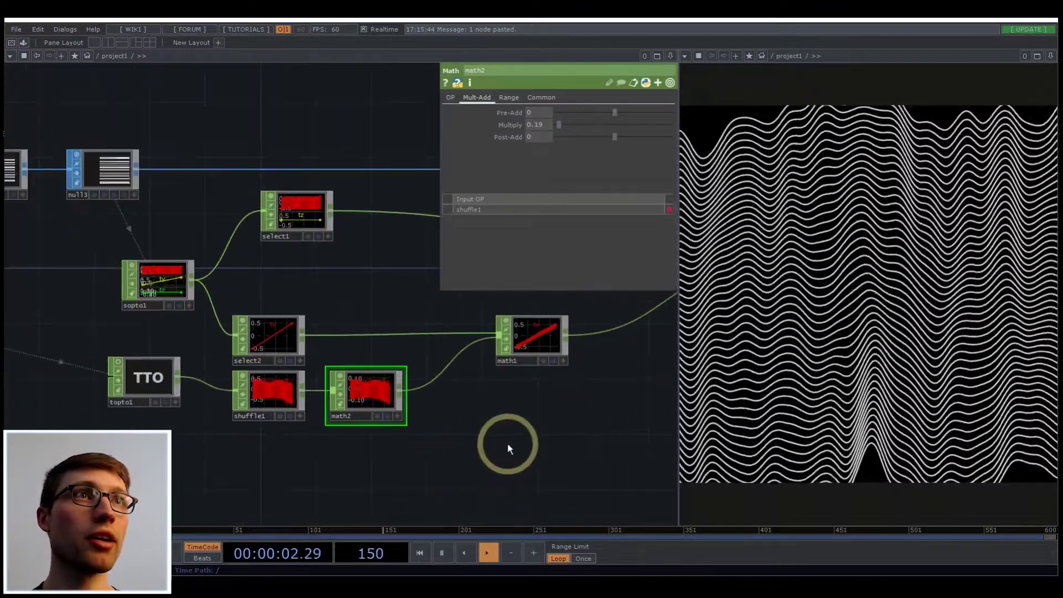
scroll(508, 448, "down", 5)
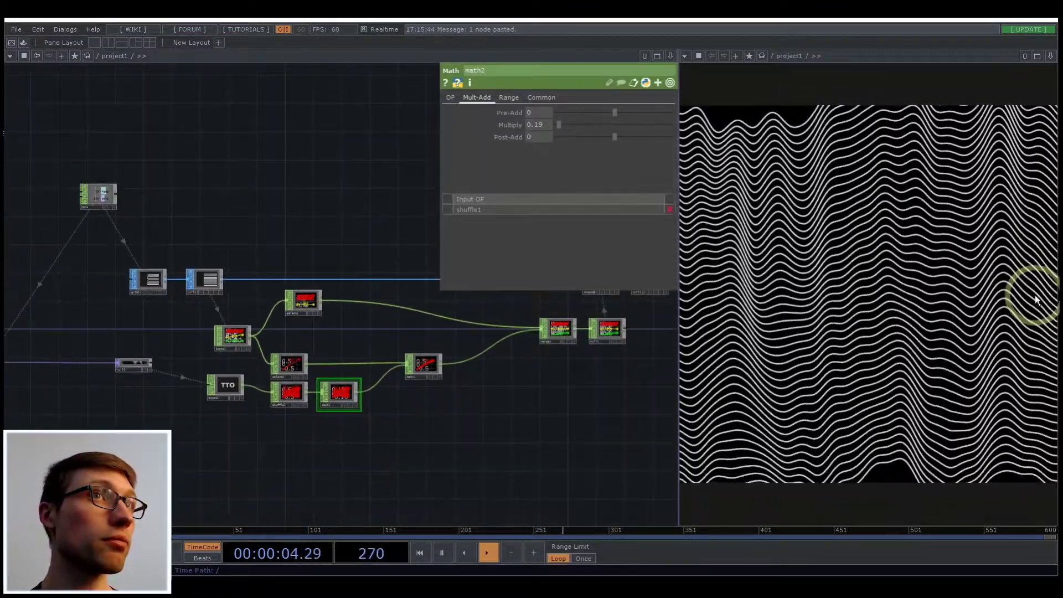
left_click_drag(531, 411, 340, 446)
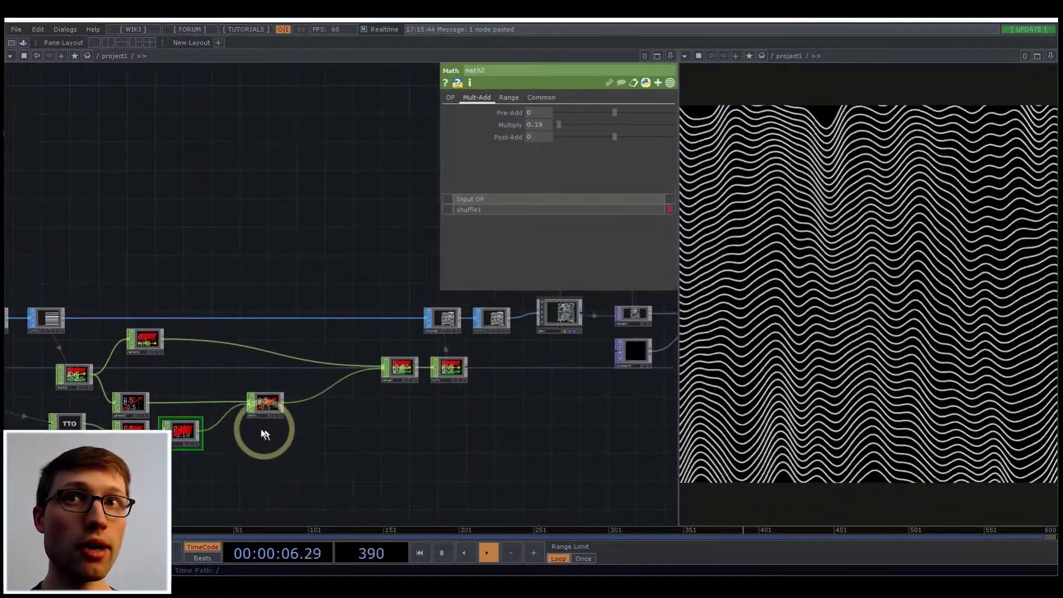
scroll(265, 434, "up", 10)
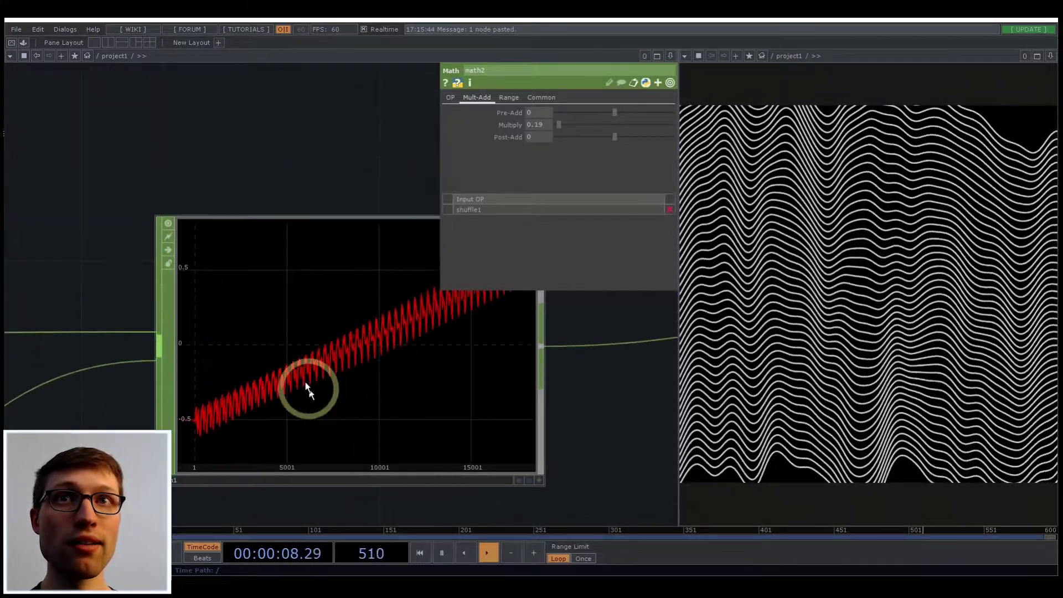
scroll(308, 387, "down", 10)
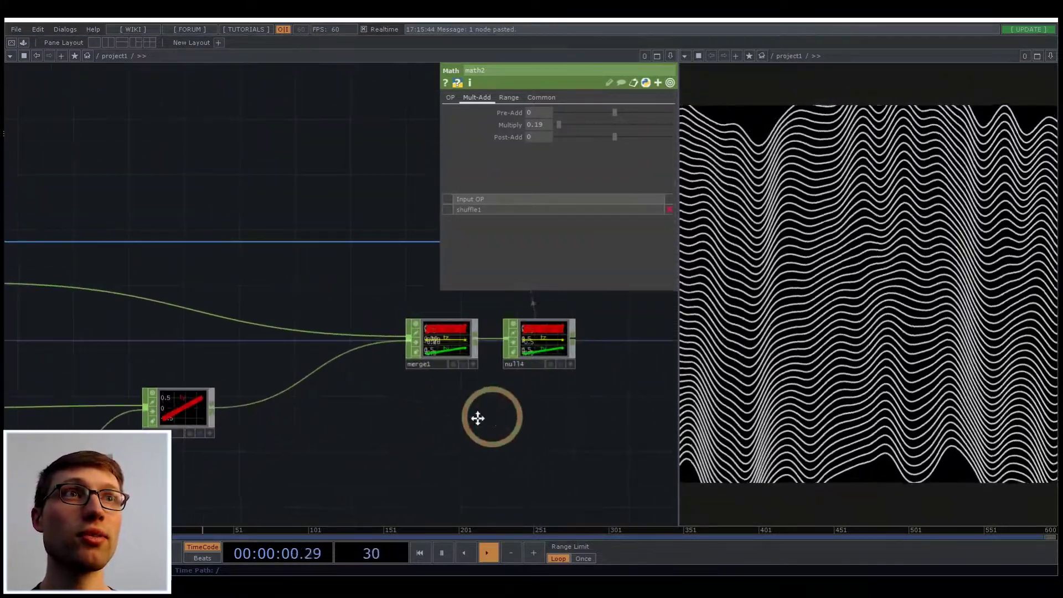
left_click_drag(477, 418, 331, 433)
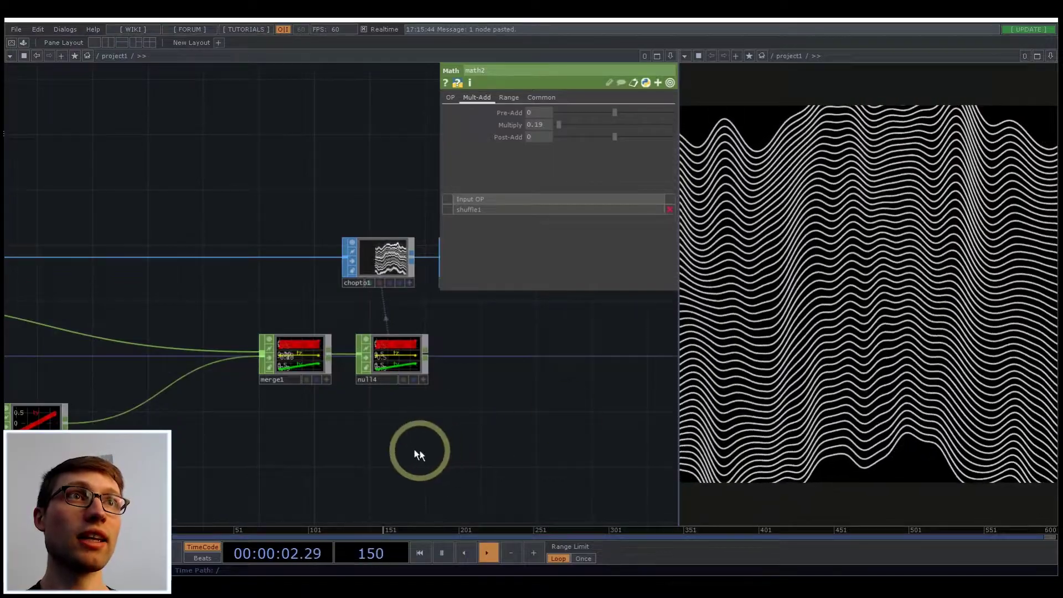
left_click_drag(419, 455, 498, 423)
scroll(498, 422, "down", 1)
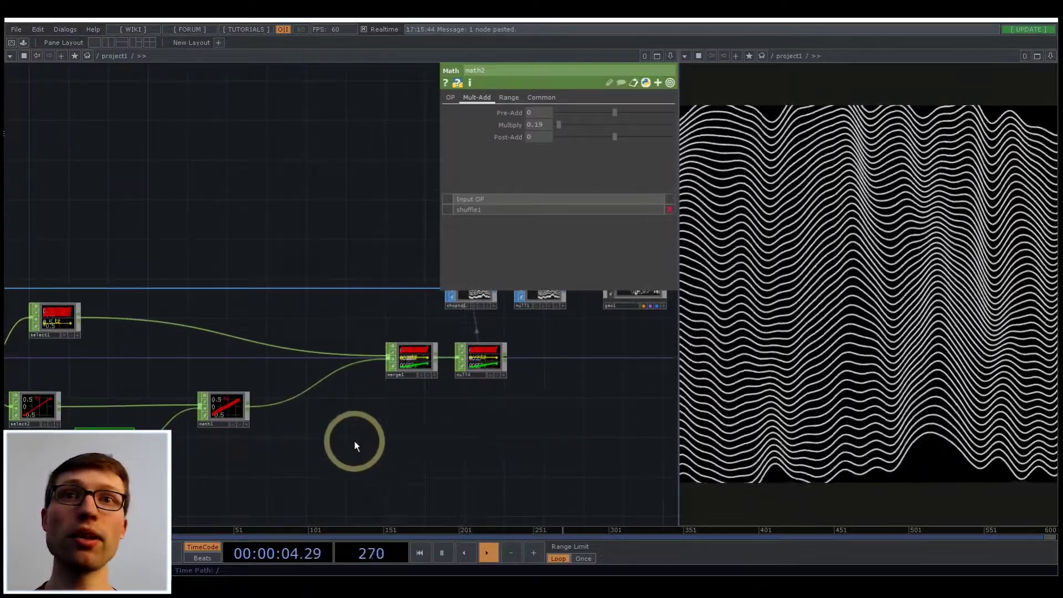
scroll(451, 349, "up", 5)
scroll(434, 294, "up", 4)
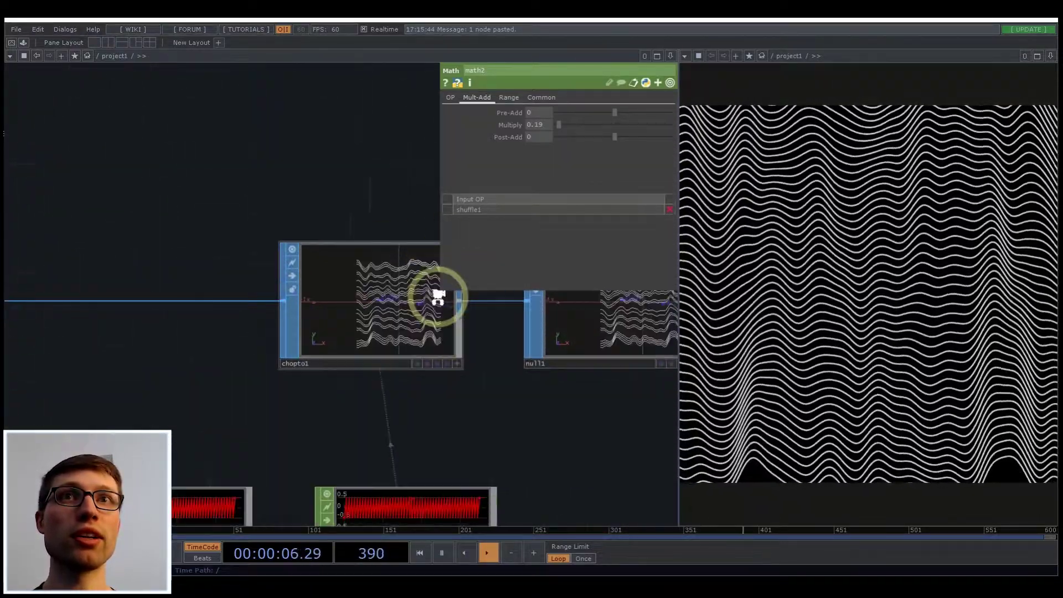
scroll(439, 285, "down", 1)
scroll(443, 294, "down", 5)
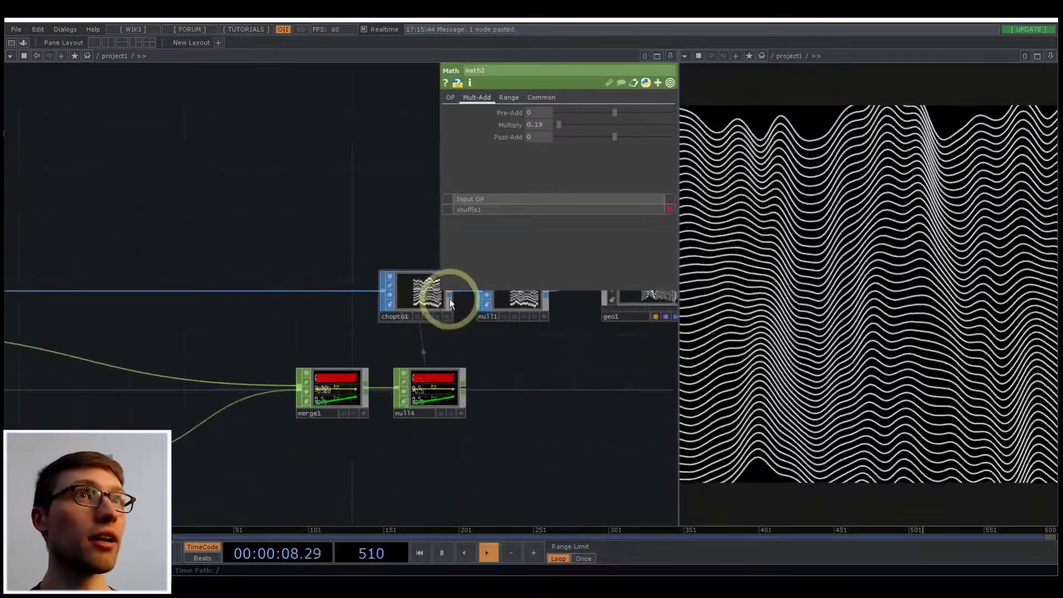
left_click_drag(264, 480, 439, 446)
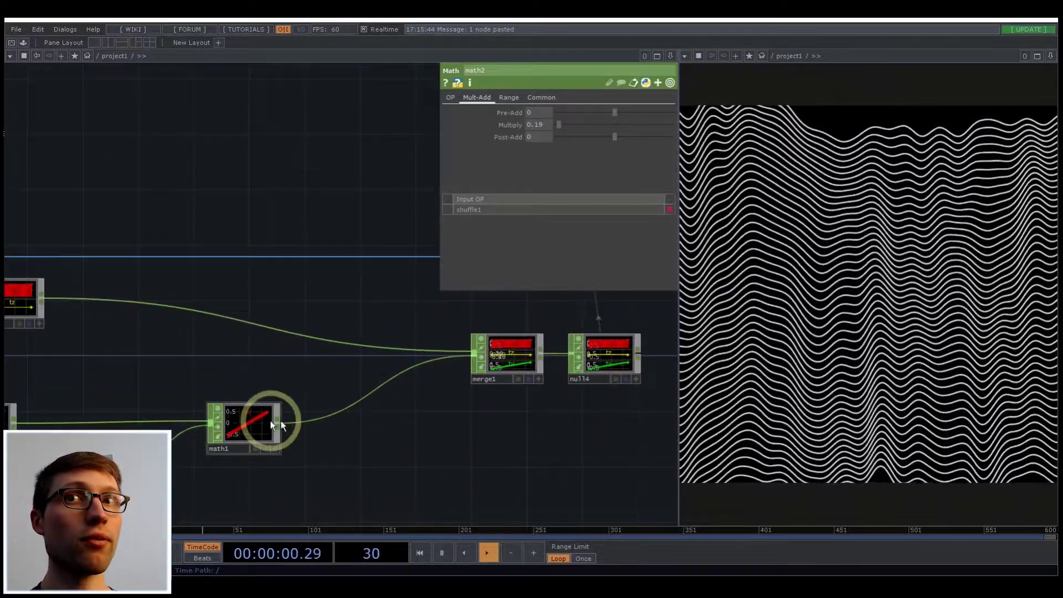
- Open the line1 material's parameters to view its line settings
scroll(332, 404, "down", 4)
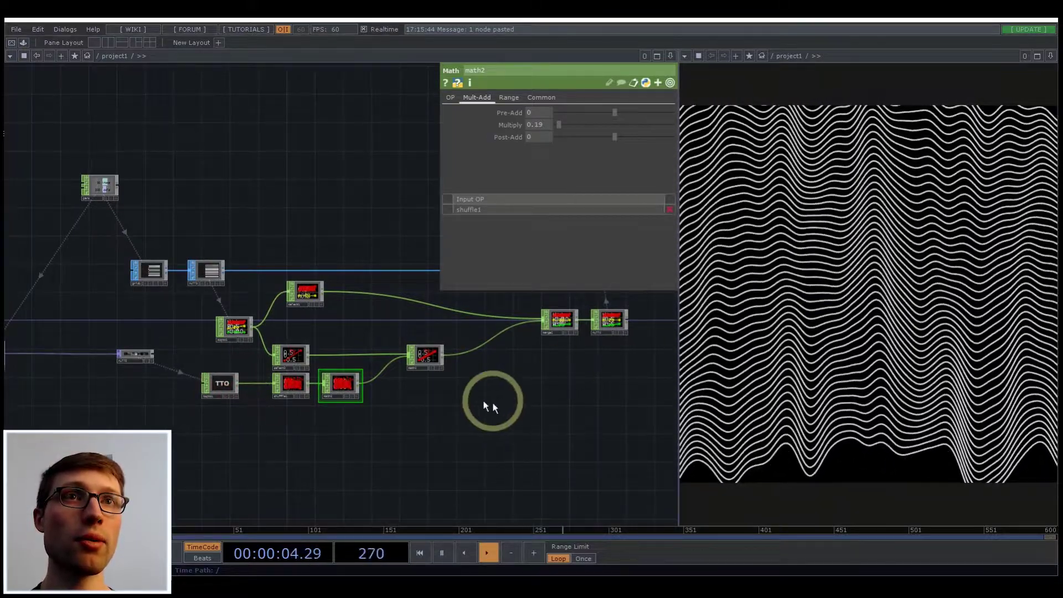
left_click_drag(491, 407, 202, 472)
left_click(408, 264)
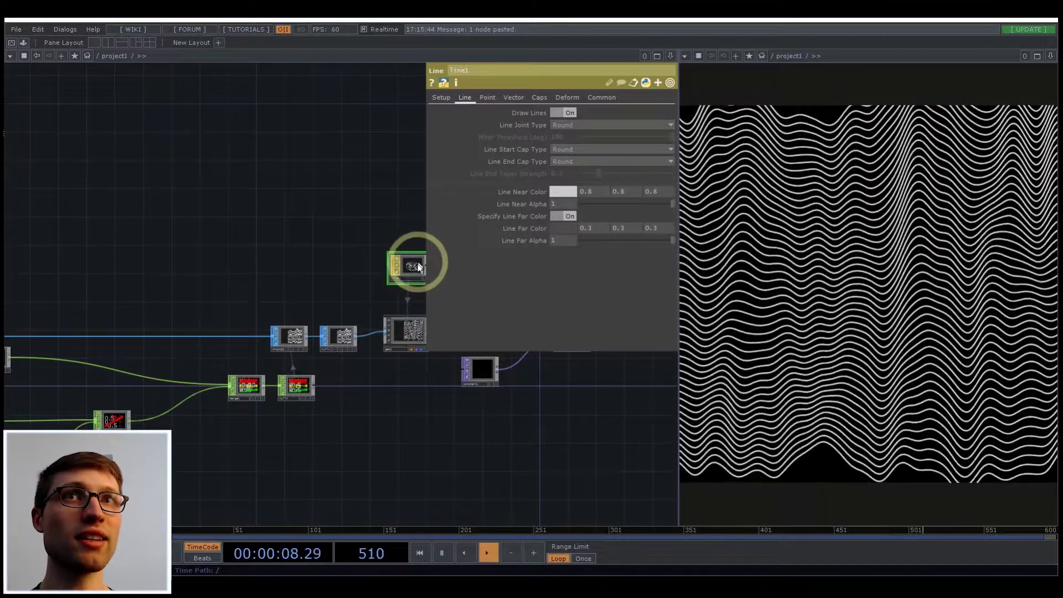
- Examine chopto1's Channel Scope against null4's channels and look through the available Attribute Scope options without changing them
middle_click_drag(463, 407, 292, 338)
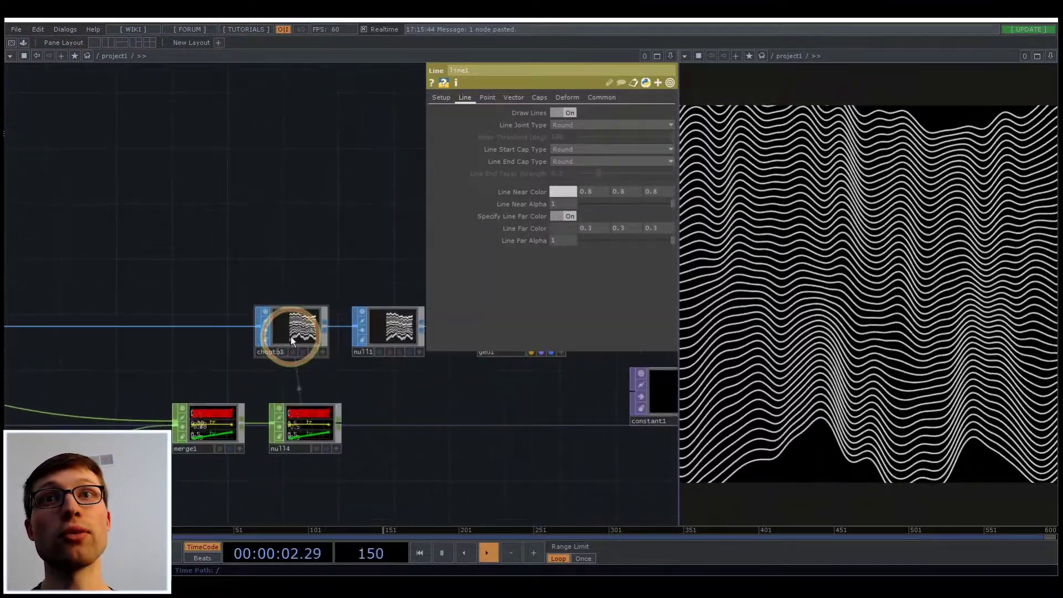
left_click(292, 339)
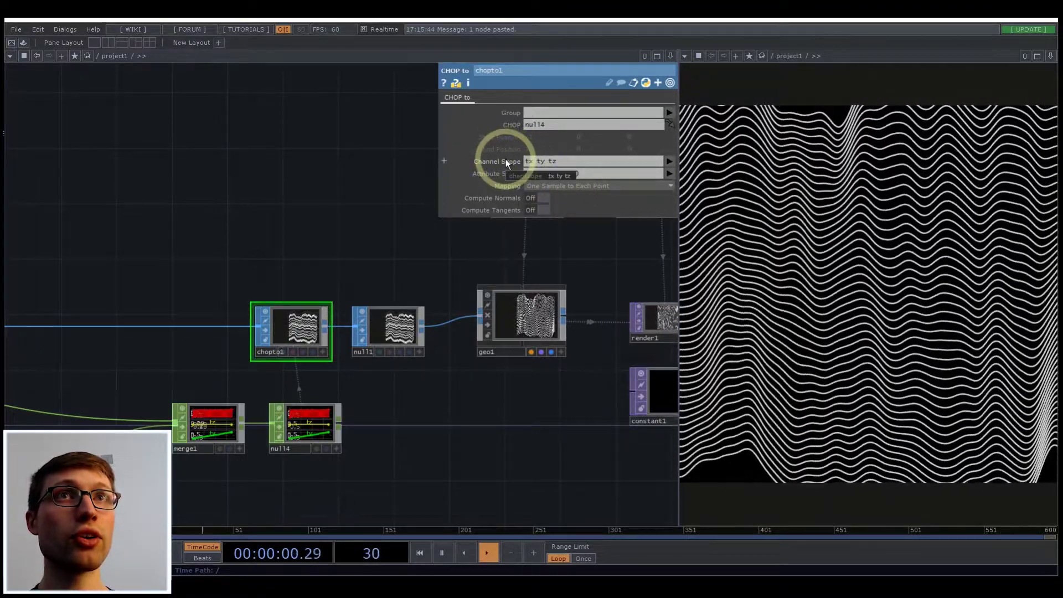
scroll(306, 426, "up", 5)
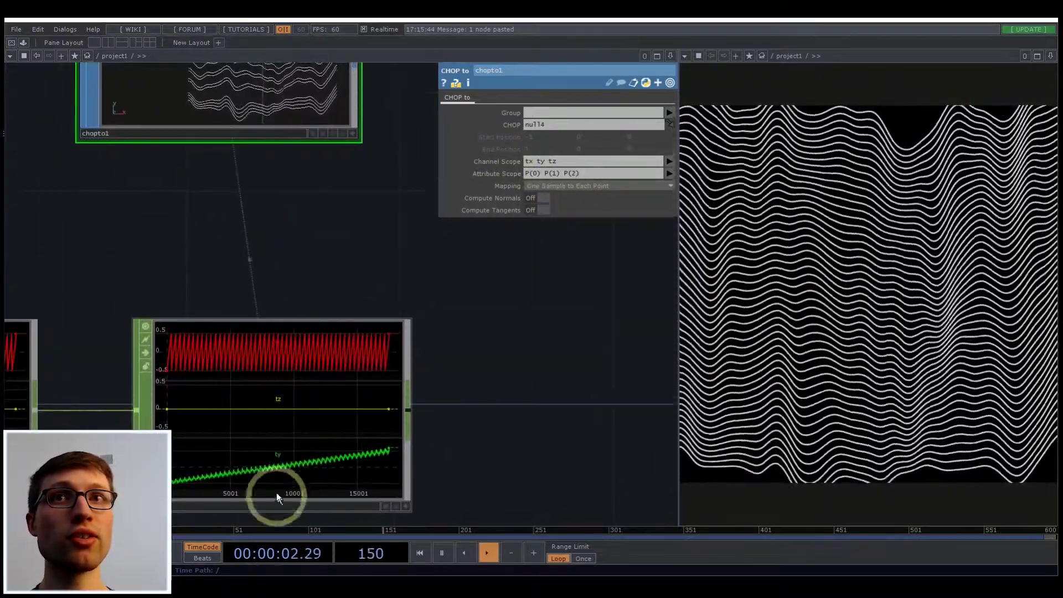
scroll(277, 493, "down", 5)
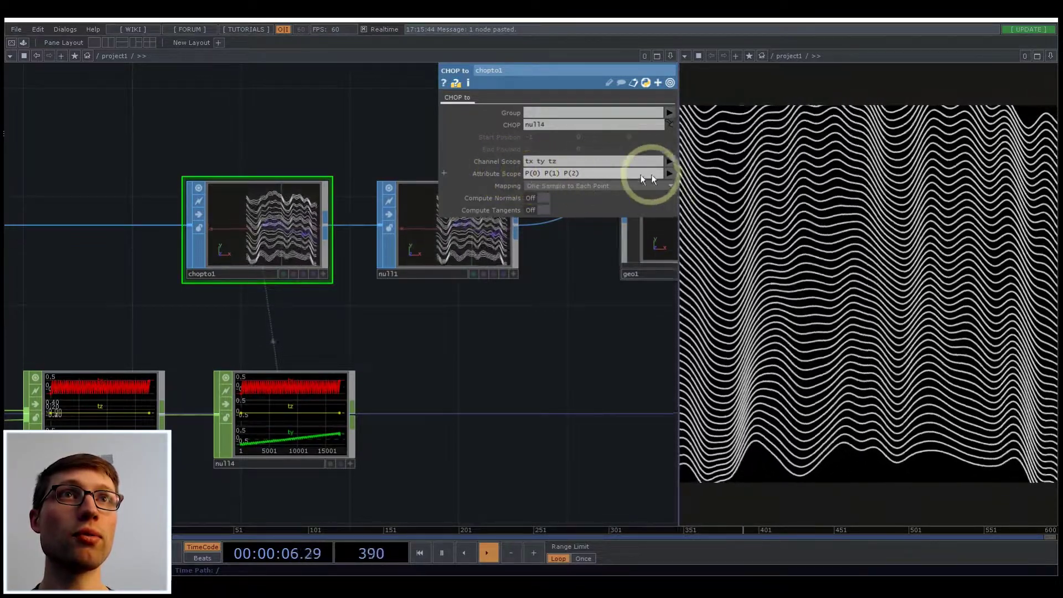
left_click(668, 174)
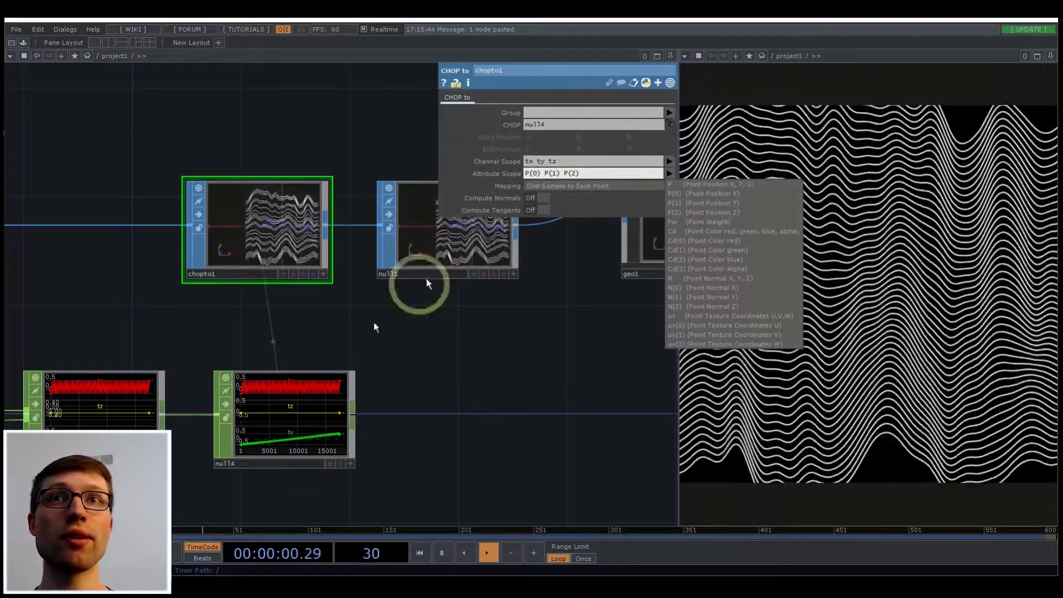
scroll(419, 414, "down", 3)
scroll(487, 420, "up", 3)
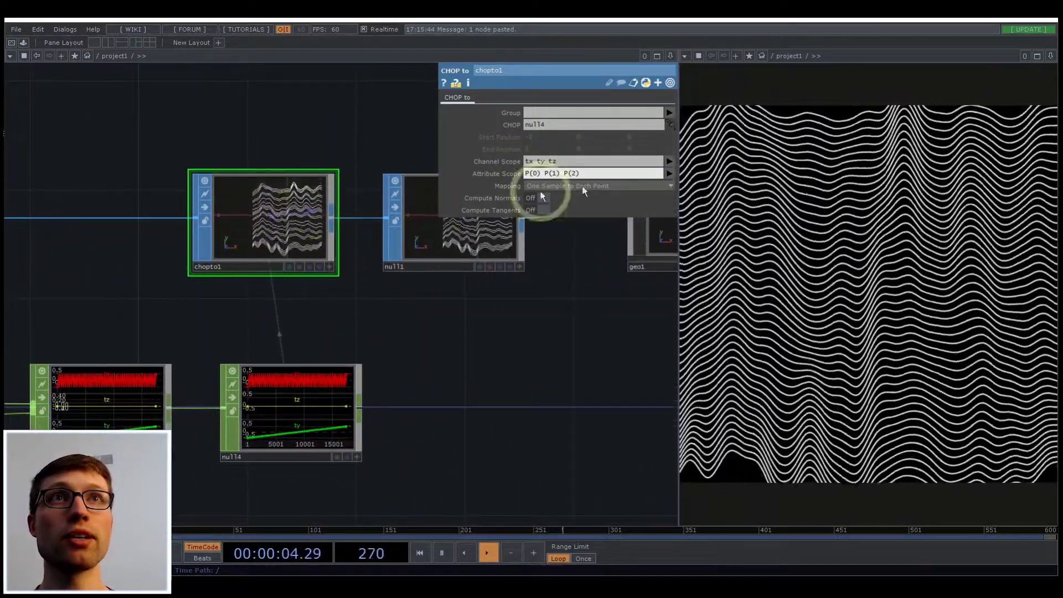
left_click(670, 174)
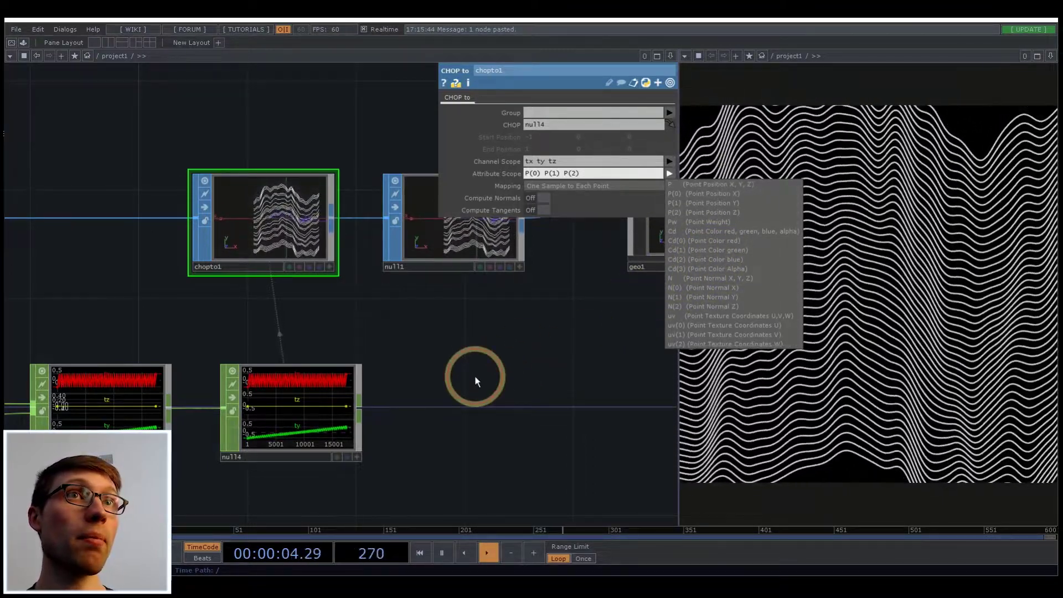
scroll(475, 381, "down", 3)
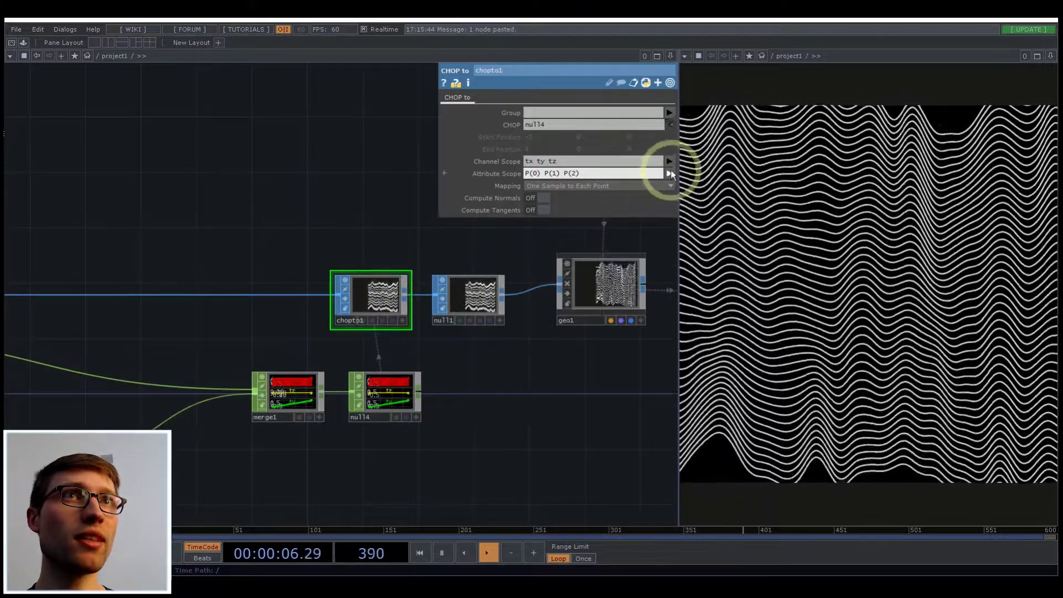
left_click(670, 173)
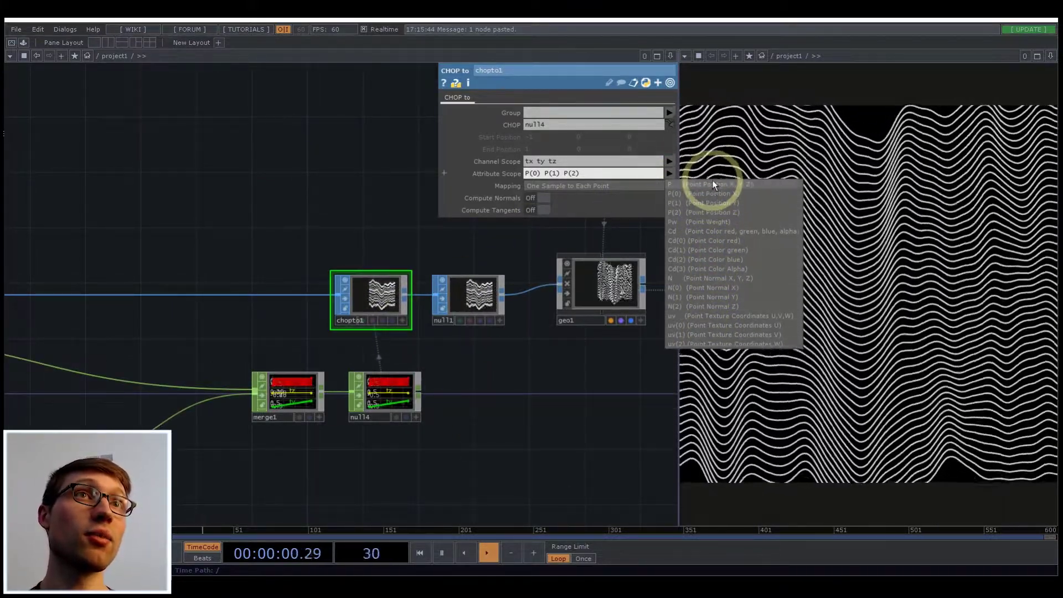
left_click(518, 414)
scroll(377, 437, "down", 5)
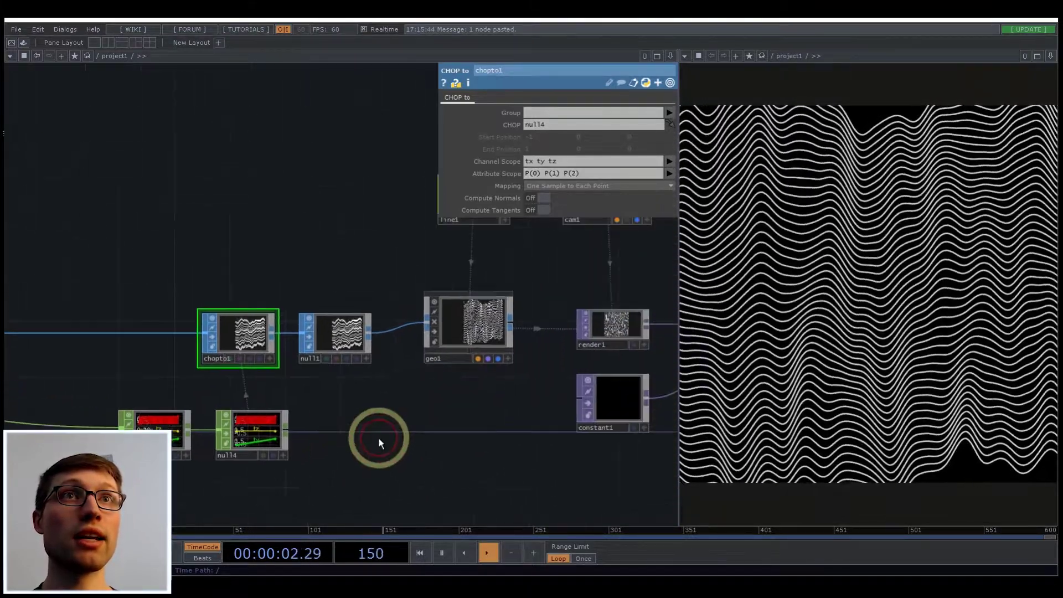
left_click(669, 173)
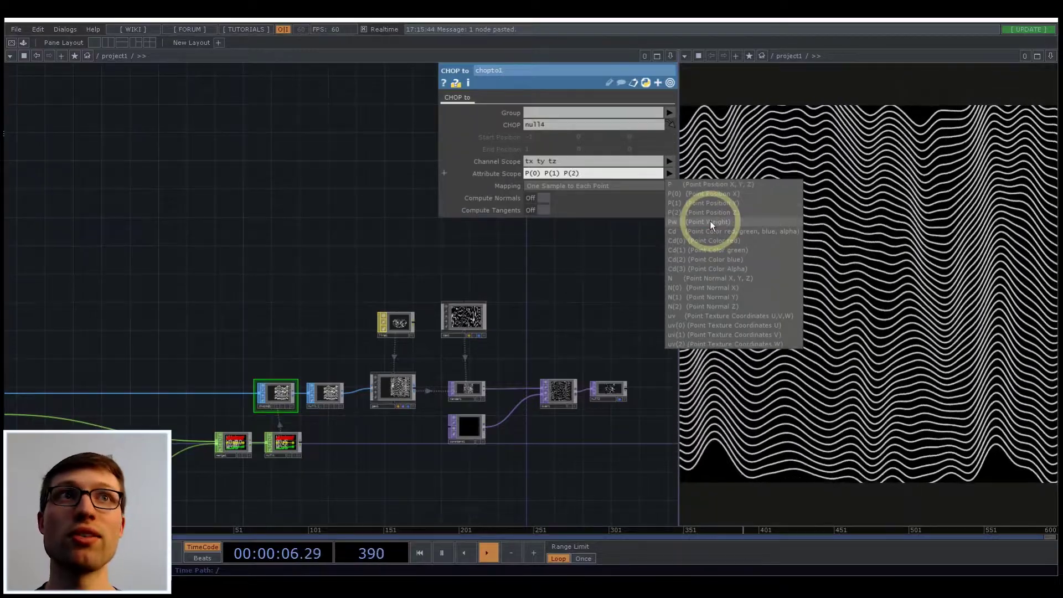
left_click(512, 356)
- Move the shuffle1 node closer to topto1, making room in front of math2
scroll(410, 358, "up", 5)
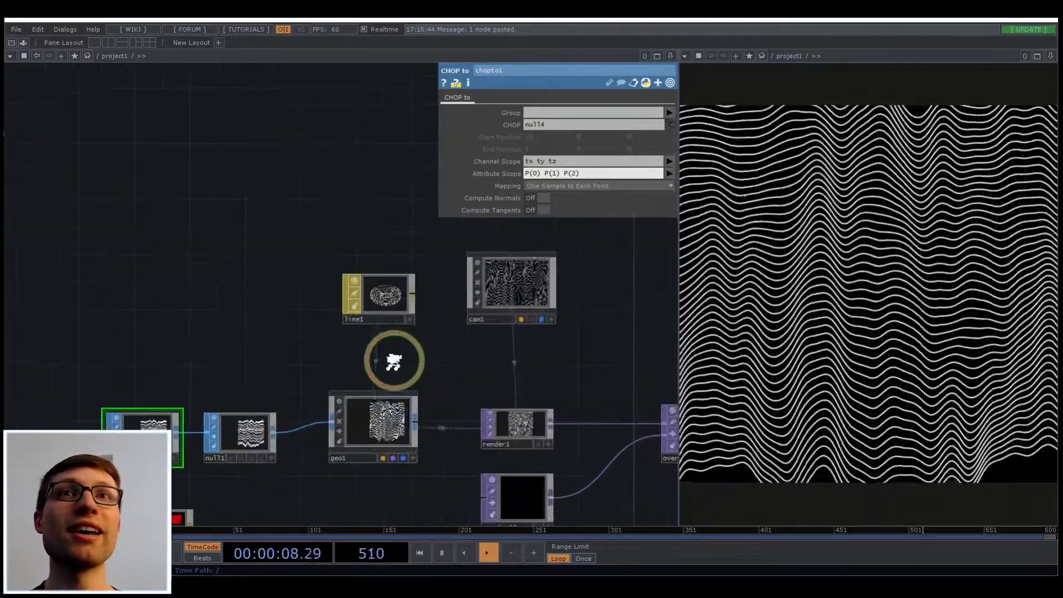
left_click_drag(394, 363, 545, 325)
scroll(546, 325, "down", 5)
left_click_drag(510, 436, 572, 411)
scroll(571, 411, "down", 3)
scroll(262, 472, "up", 5)
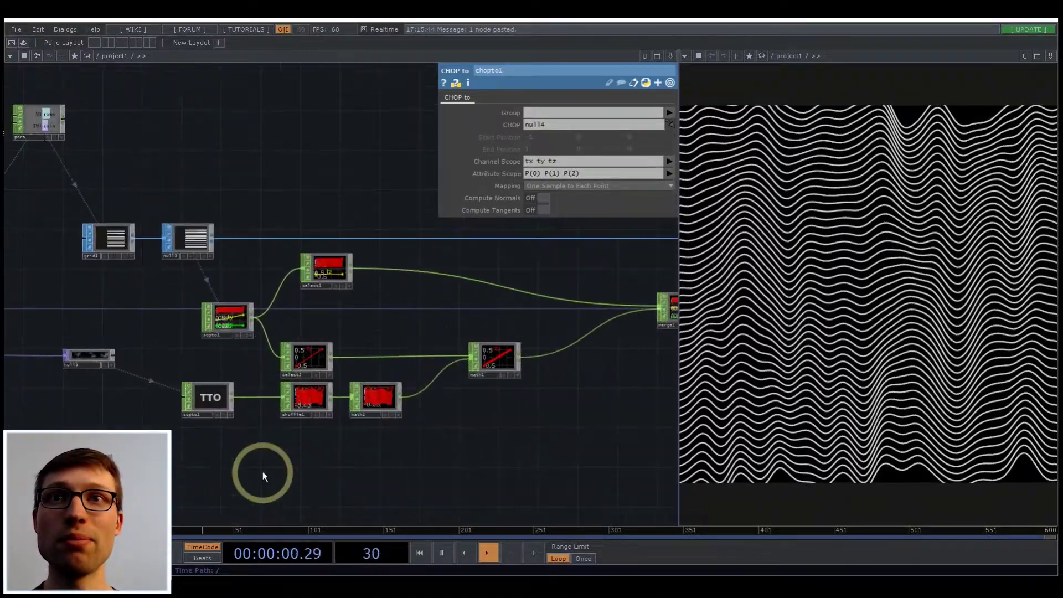
scroll(234, 405, "up", 3)
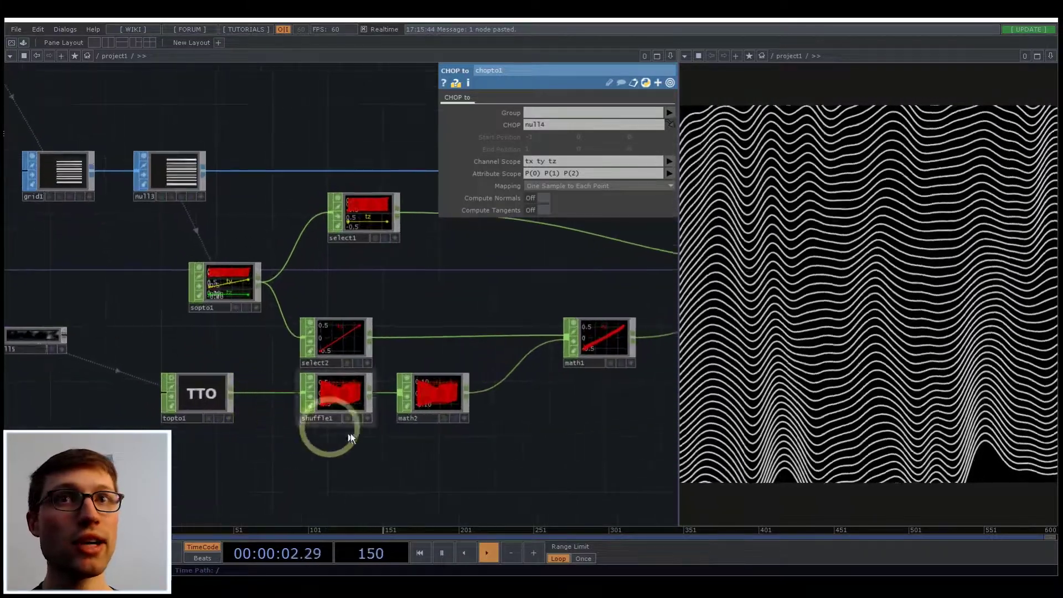
scroll(365, 426, "down", 3)
scroll(379, 423, "up", 3)
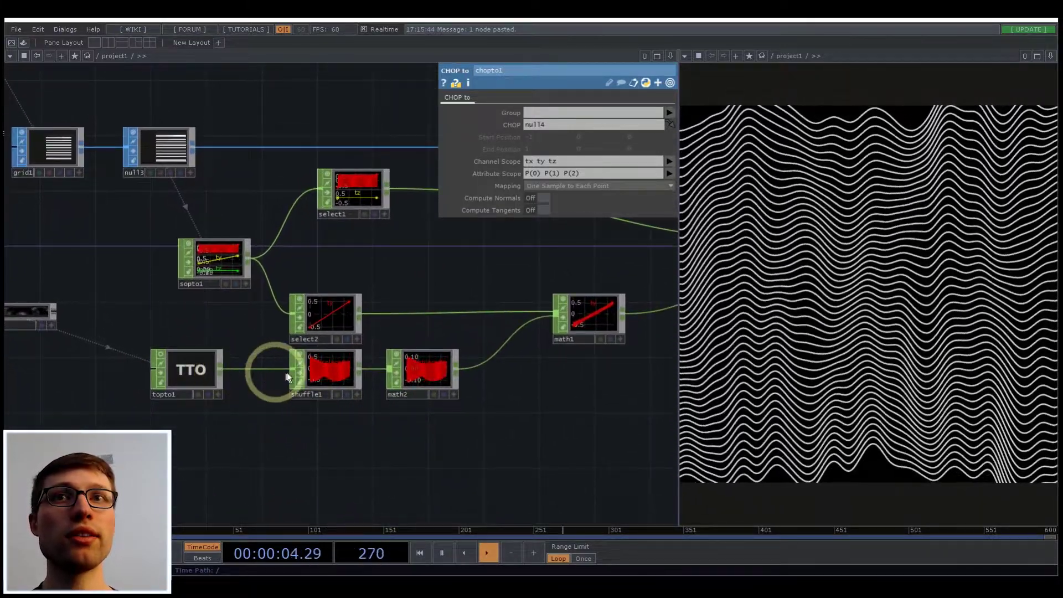
left_click_drag(338, 380, 299, 369)
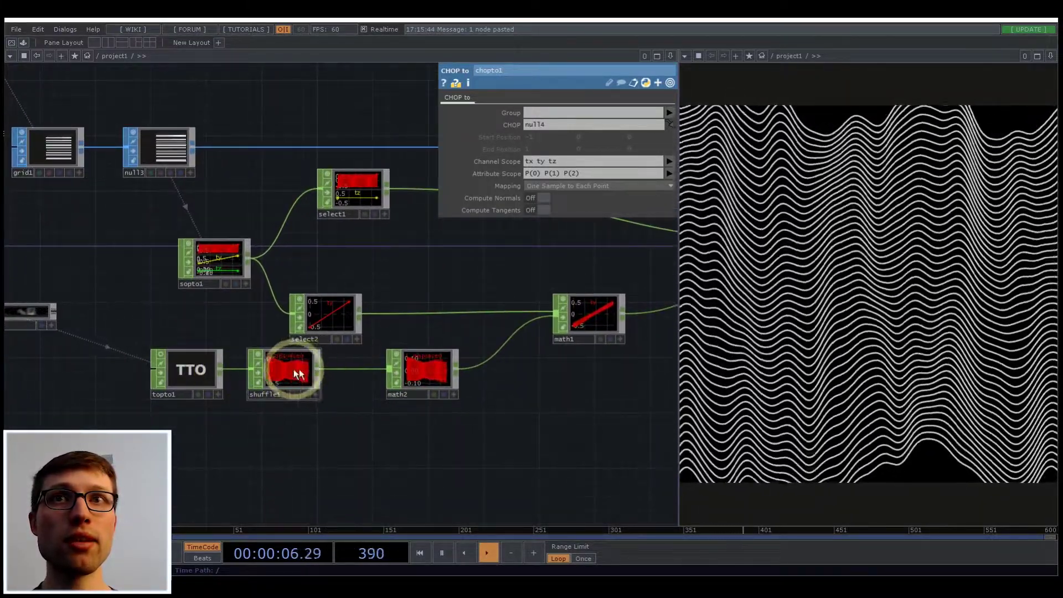
- Add a Rename CHOP branching from shuffle1's output and place it below math2
scroll(288, 368, "up", 5)
scroll(247, 318, "down", 5)
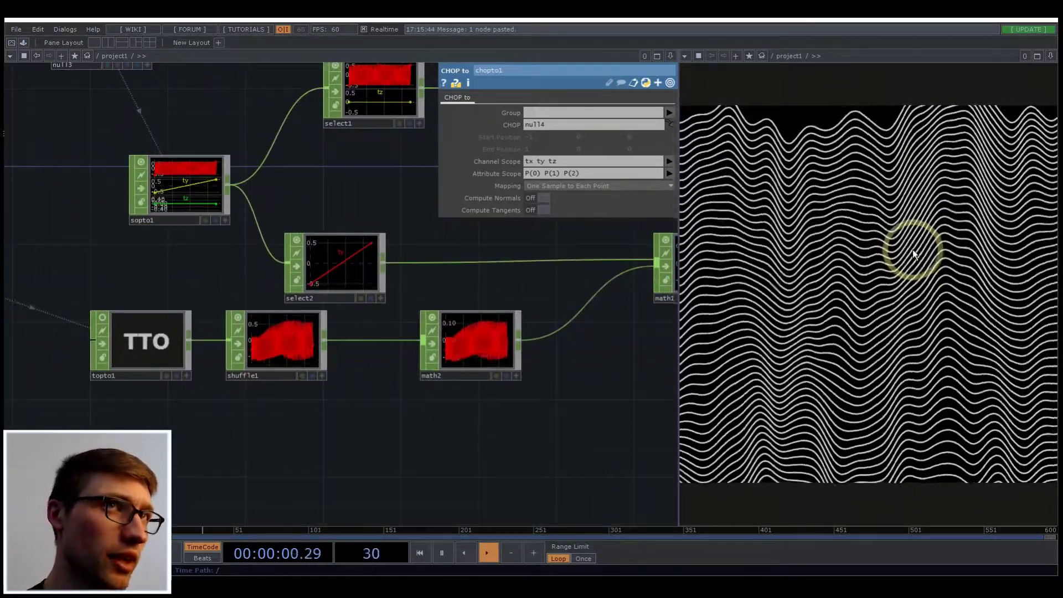
left_click_drag(318, 383, 216, 366)
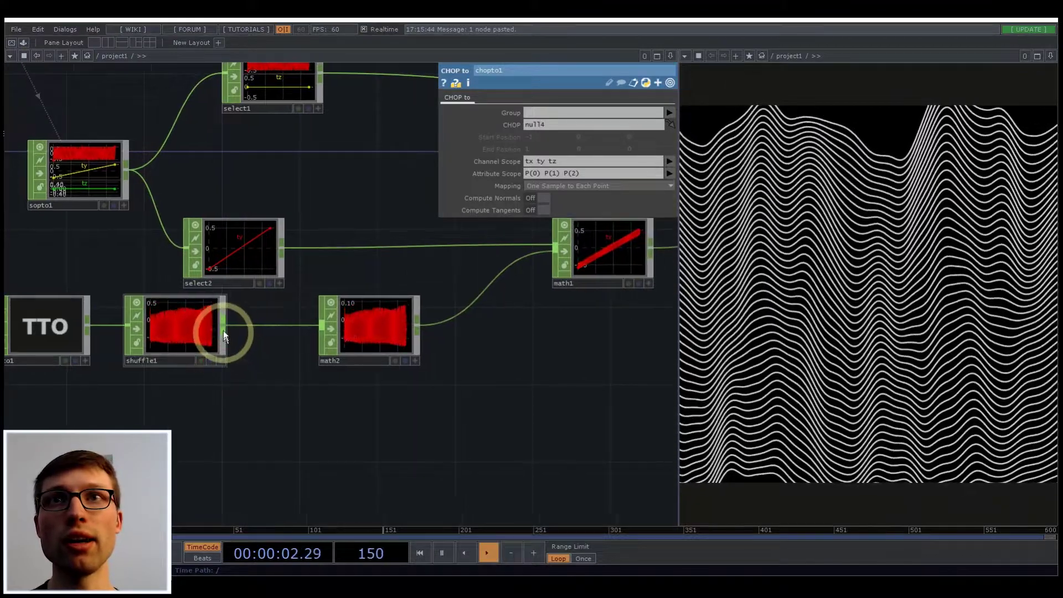
right_click(224, 325)
type("re")
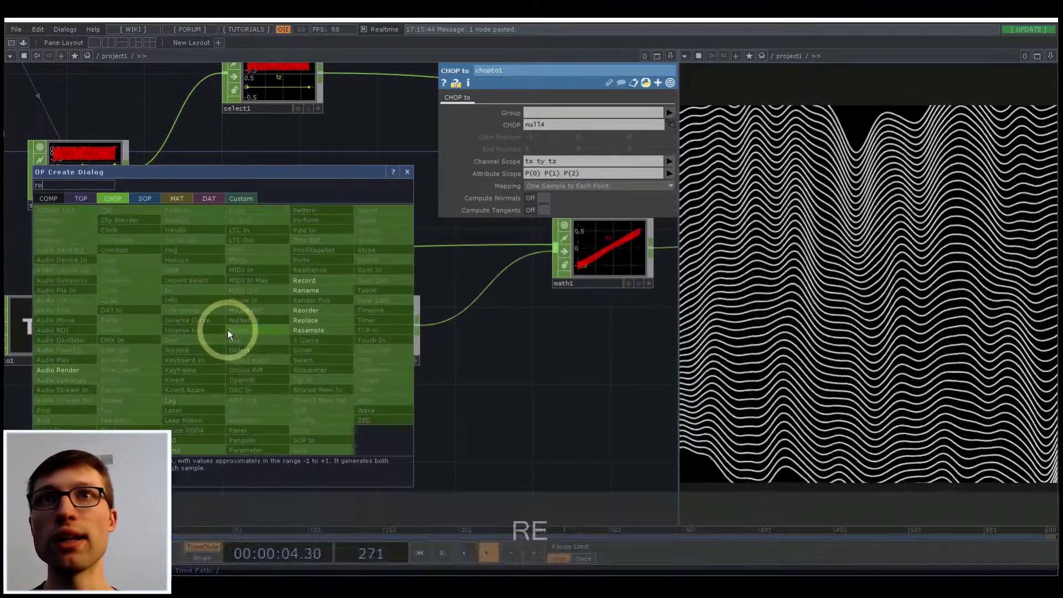
left_click(333, 293)
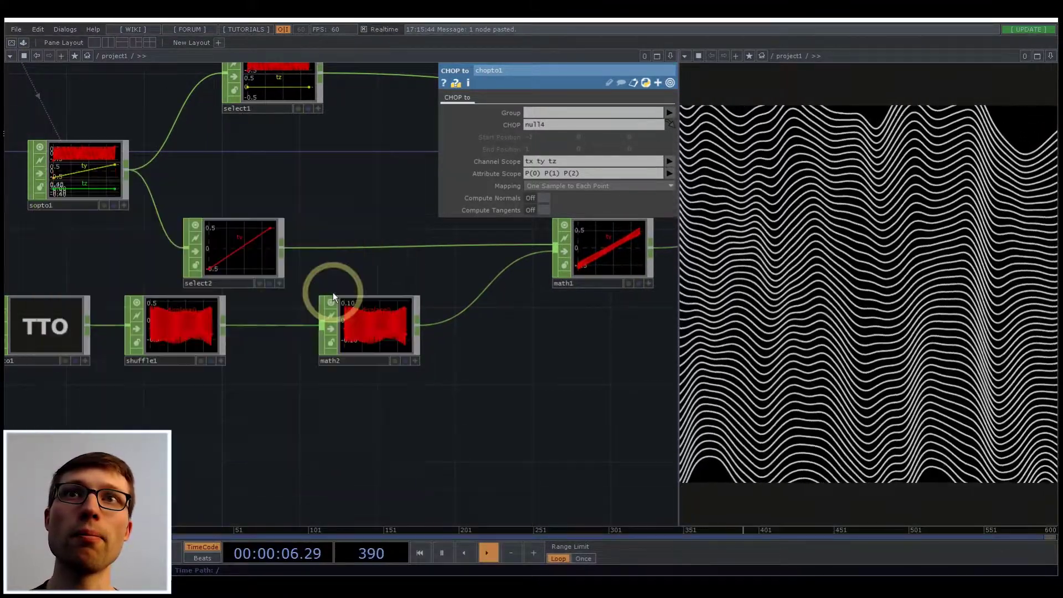
left_click(371, 443)
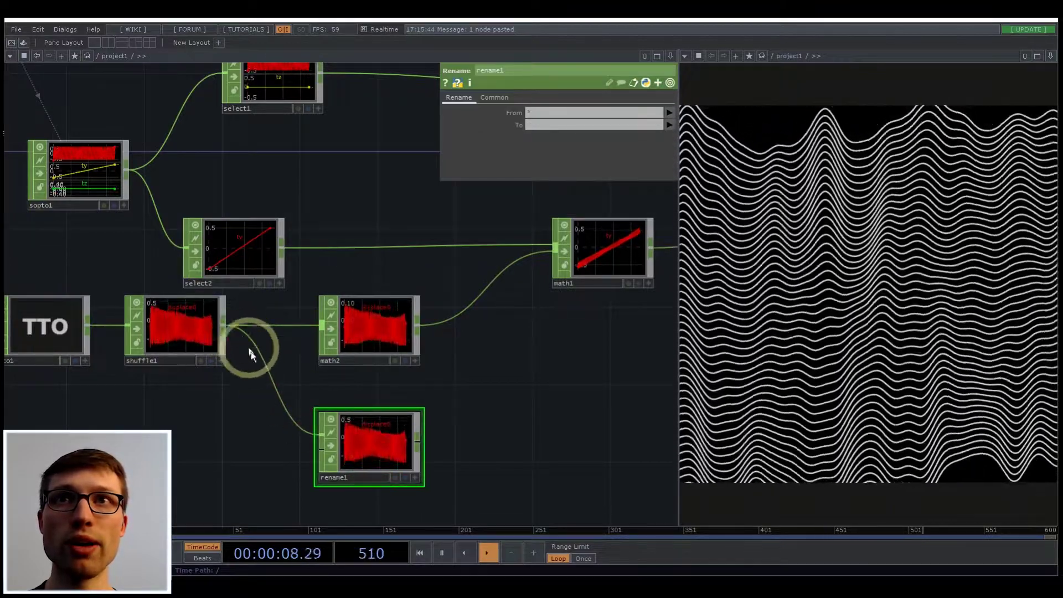
- Set rename1 to rename its channel to width
scroll(394, 442, "up", 4)
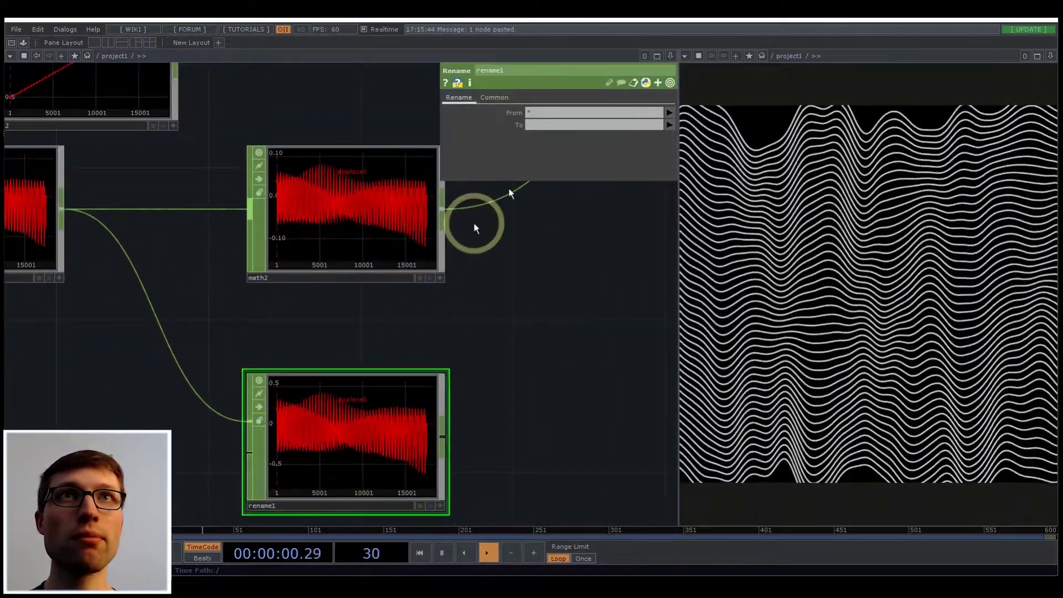
left_click(556, 125)
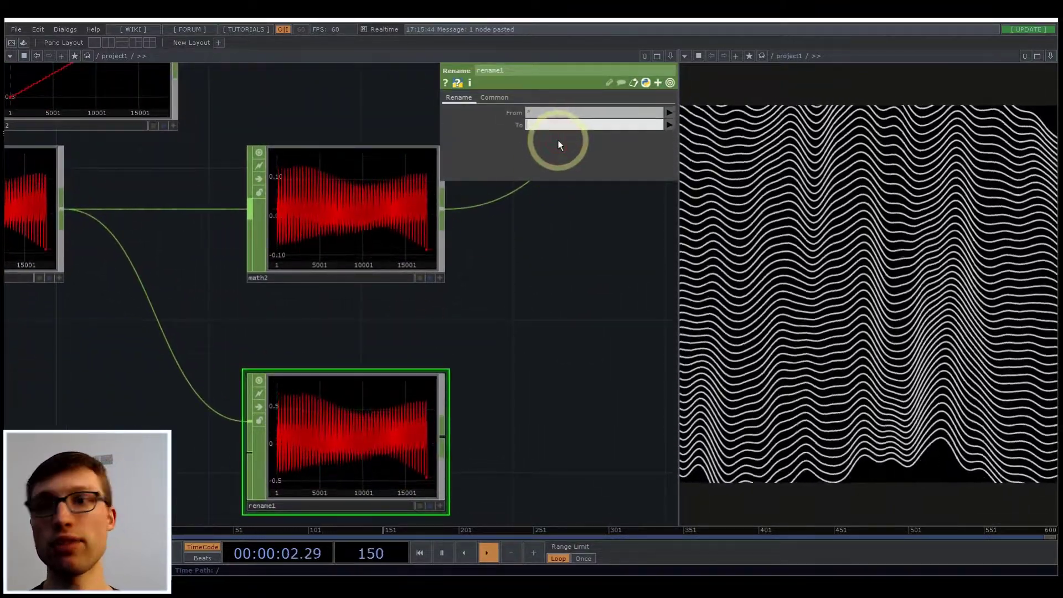
type("width")
key("Return")
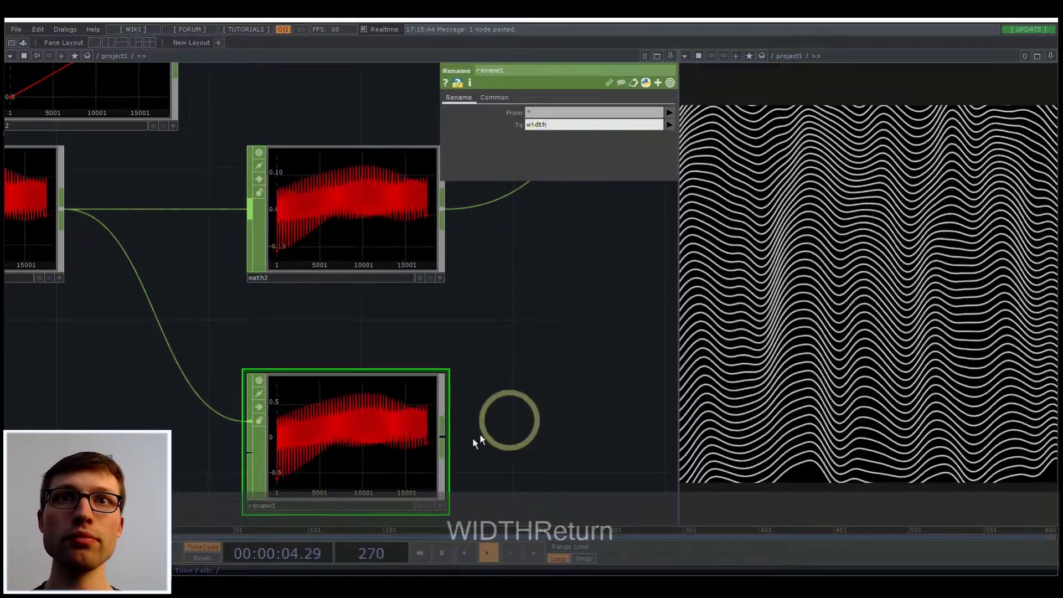
- Add a Math CHOP after rename1, placing it alongside the rename node
scroll(273, 337, "down", 5)
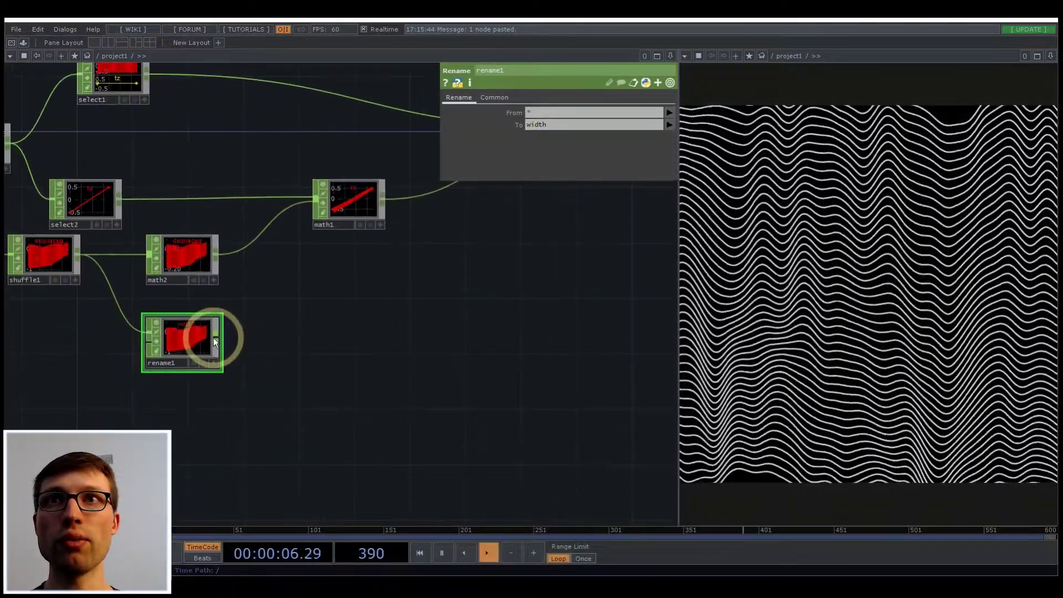
right_click(216, 337)
type("m")
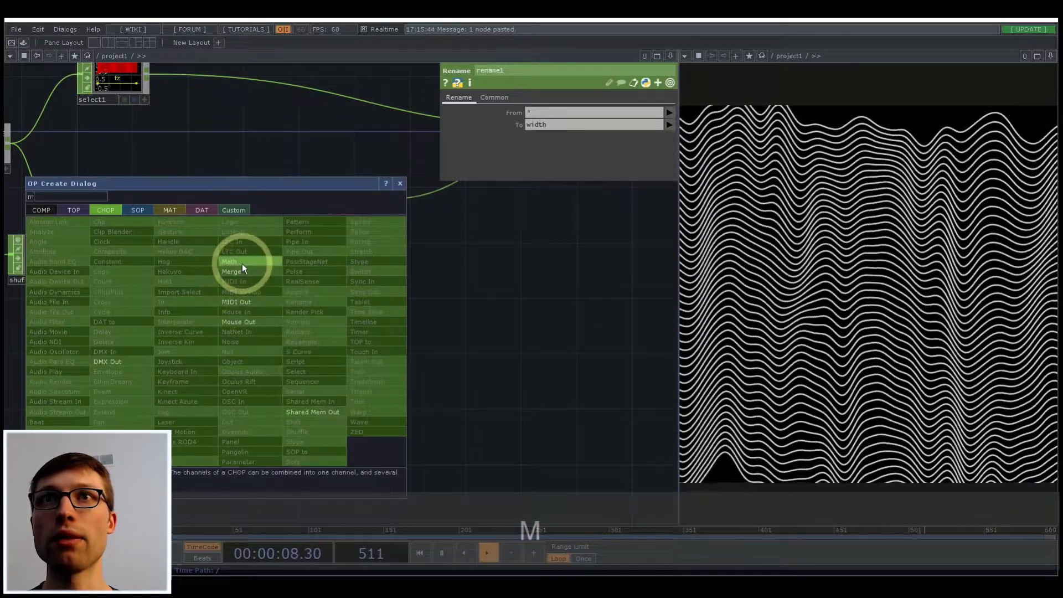
left_click(246, 262)
left_click(340, 343)
- Remap math3's values from the range -0.5 to 0.5 to the range 2 to 10
scroll(344, 340, "up", 3)
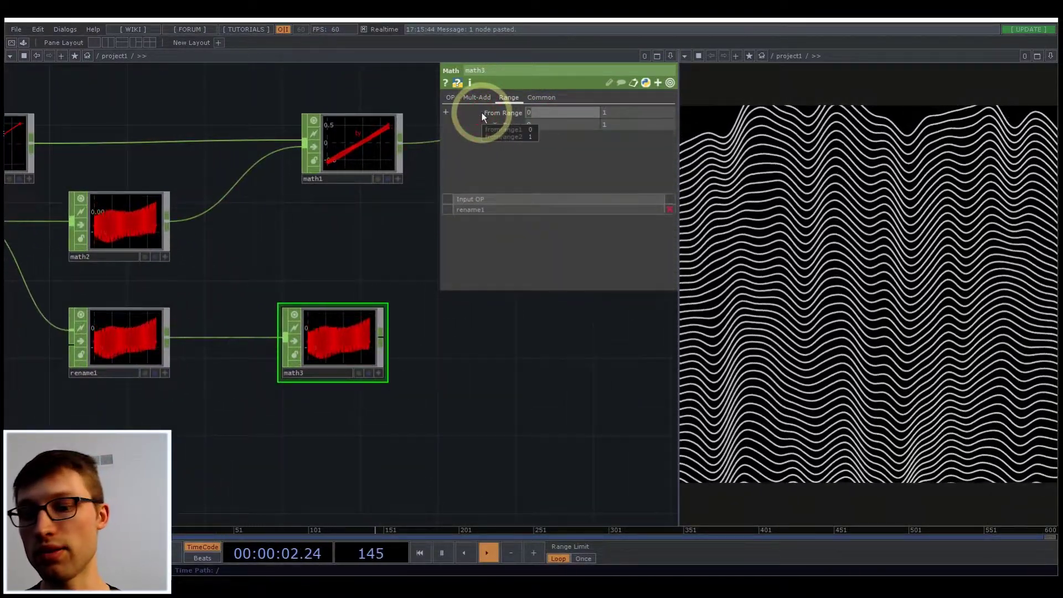
type("-.5")
key("Tab")
type(".5")
key("Return")
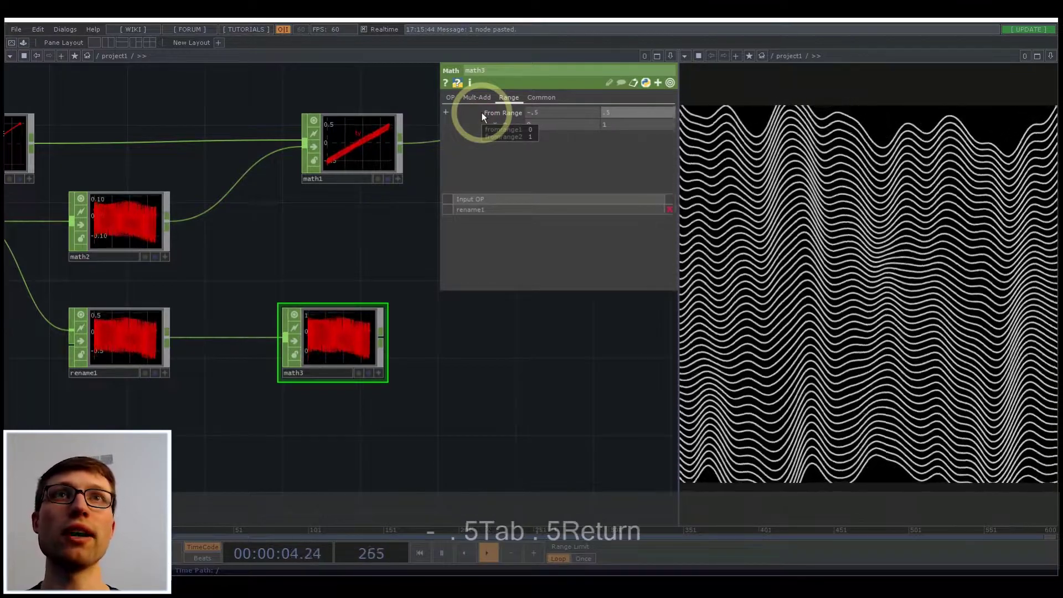
scroll(339, 319, "up", 3)
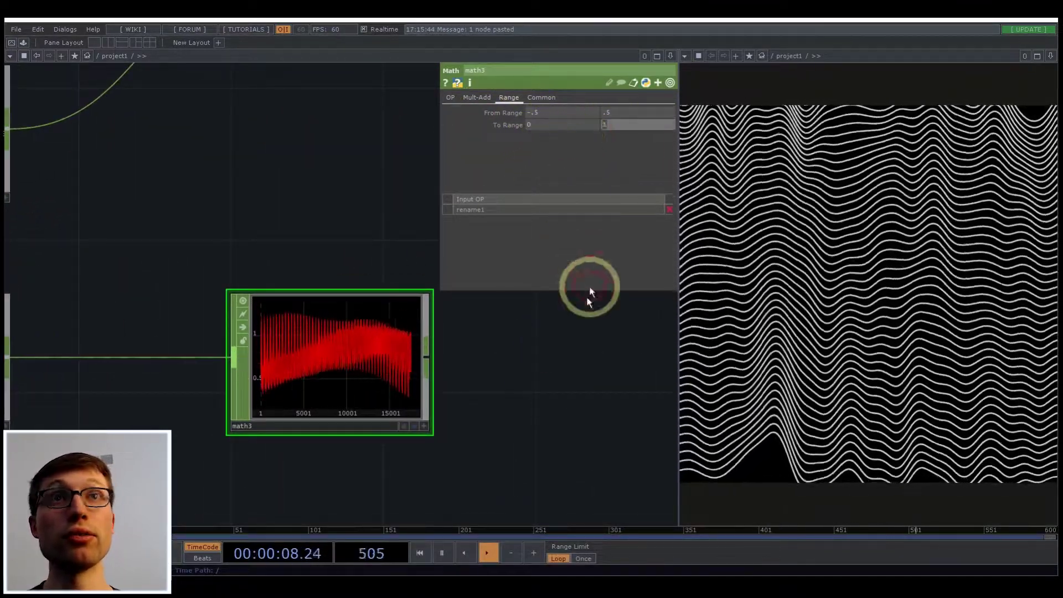
type("10")
key("Return")
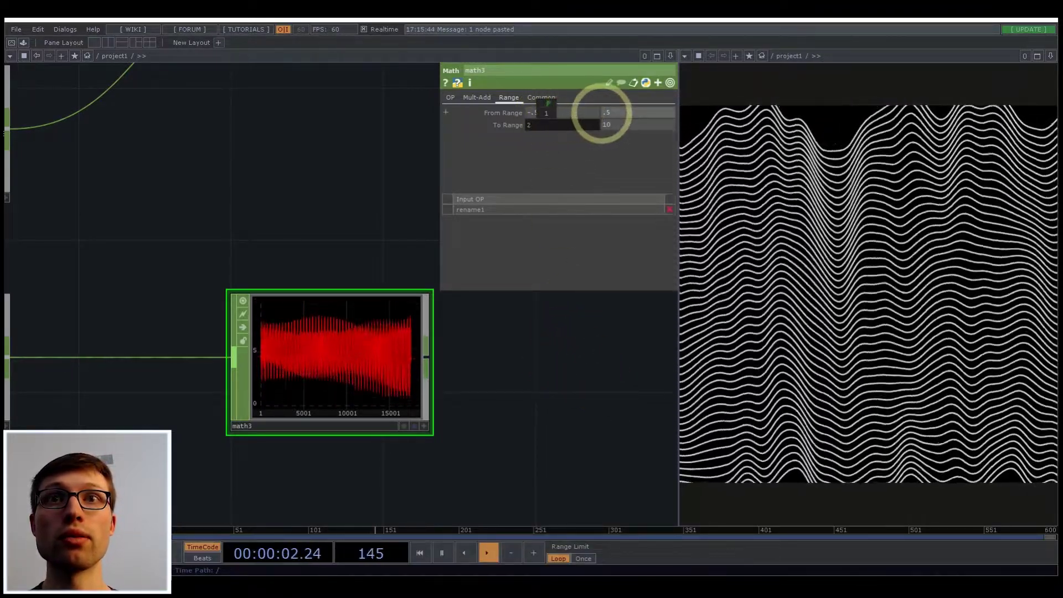
scroll(366, 426, "up", 2)
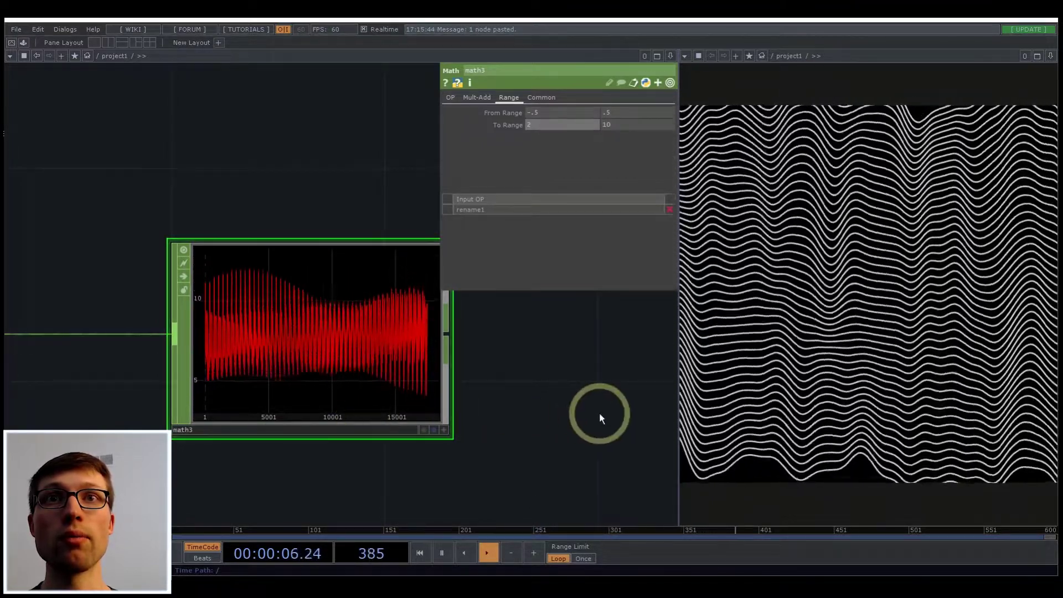
- Connect math3's output into merge1 and check the width channel in null4
left_click_drag(599, 413, 287, 409)
scroll(286, 410, "down", 3)
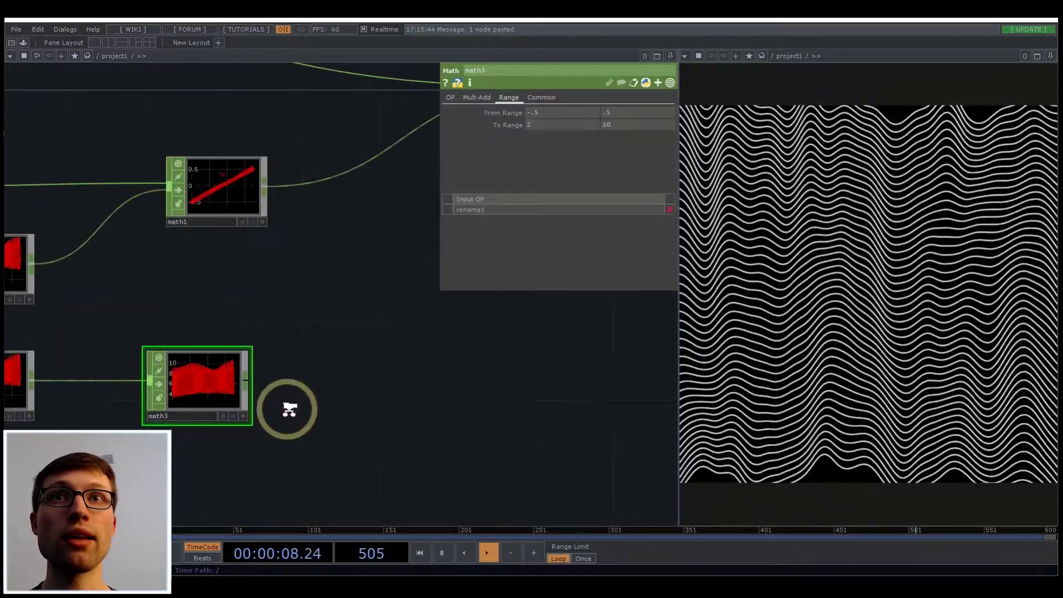
scroll(365, 382, "down", 3)
left_click_drag(365, 382, 230, 404)
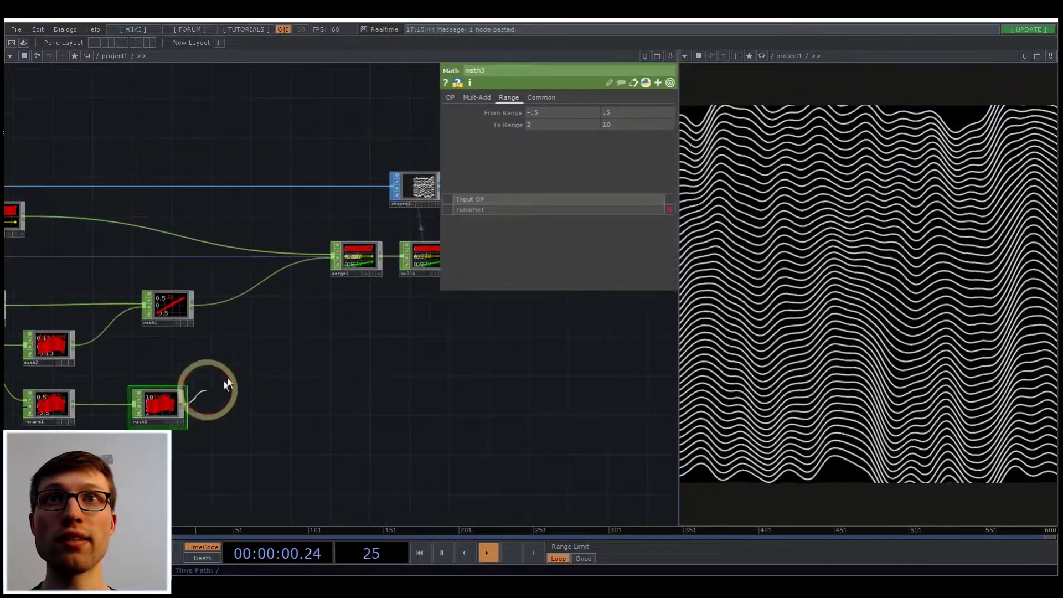
left_click_drag(327, 268, 267, 298)
scroll(328, 289, "up", 10)
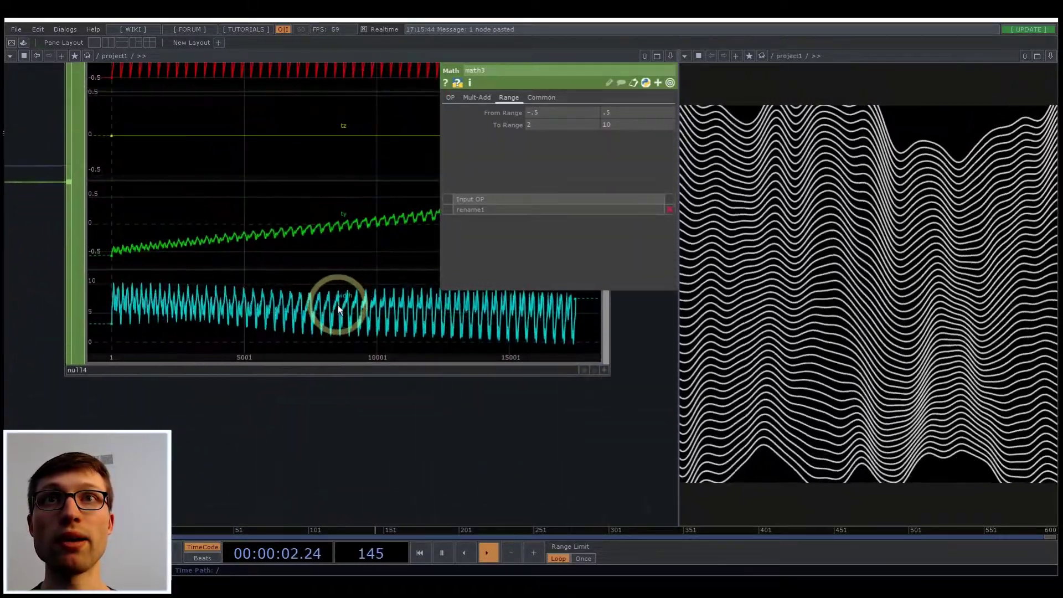
scroll(356, 304, "down", 4)
scroll(316, 297, "down", 4)
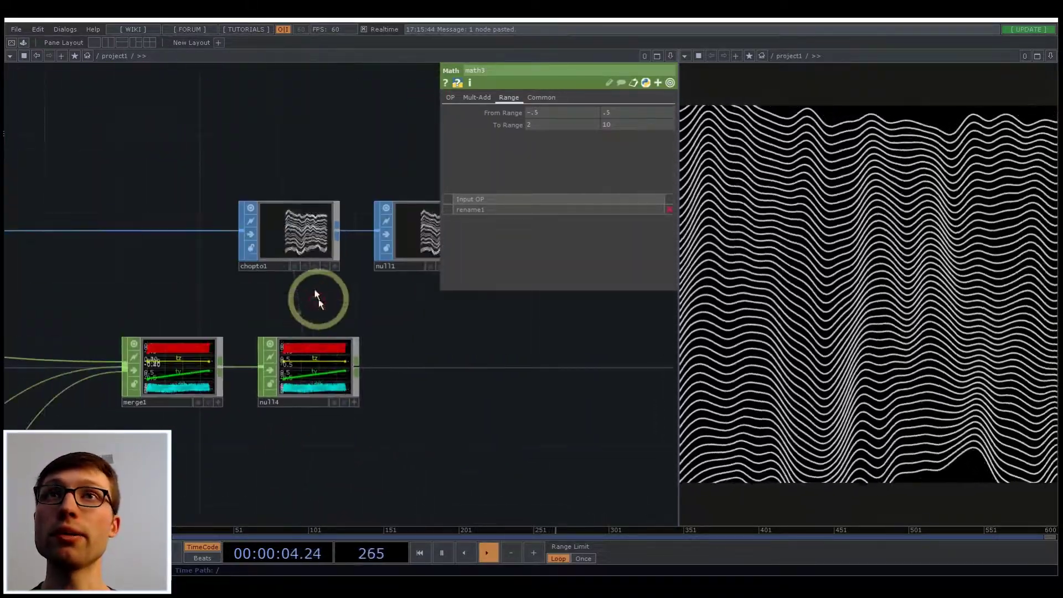
- Add the width channel to chopto1's Channel Scope
left_click(303, 240)
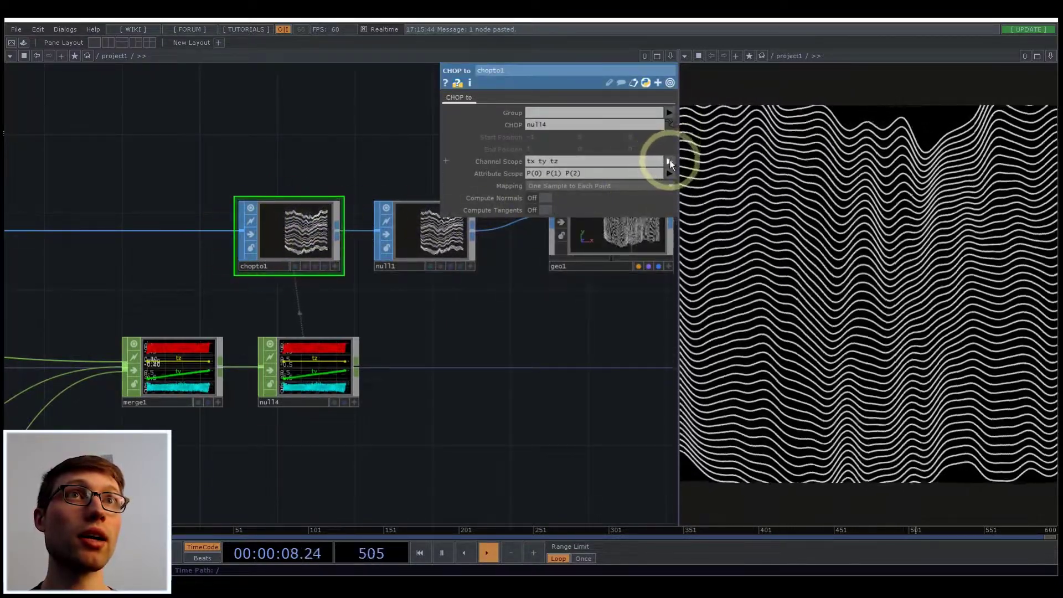
left_click(670, 162)
left_click(676, 200)
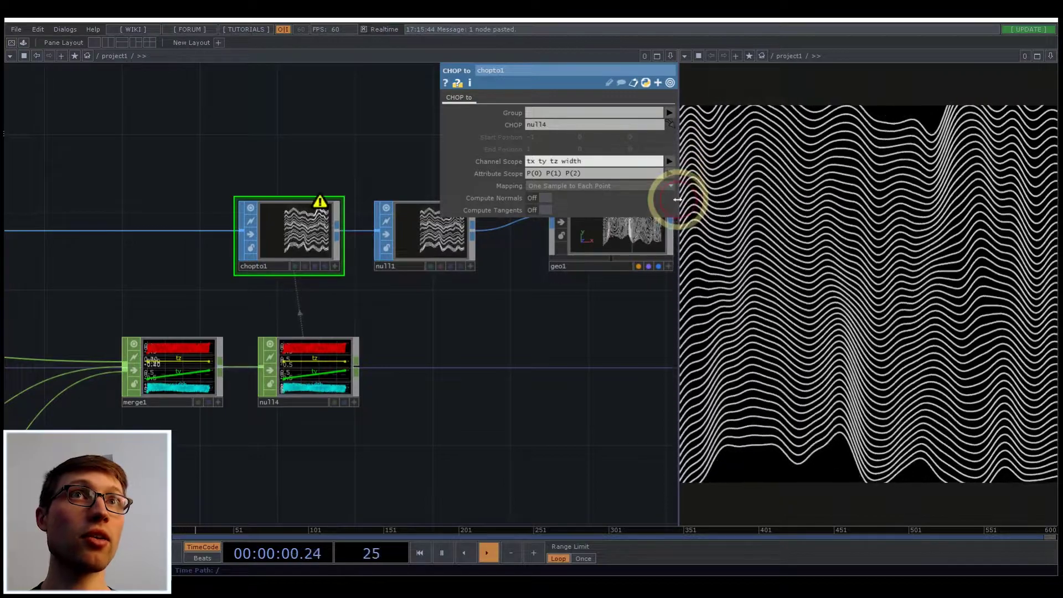
- Read chopto1's node warning and append width to its Attribute Scope after P(0) P(1) P(2)
middle_click(325, 226)
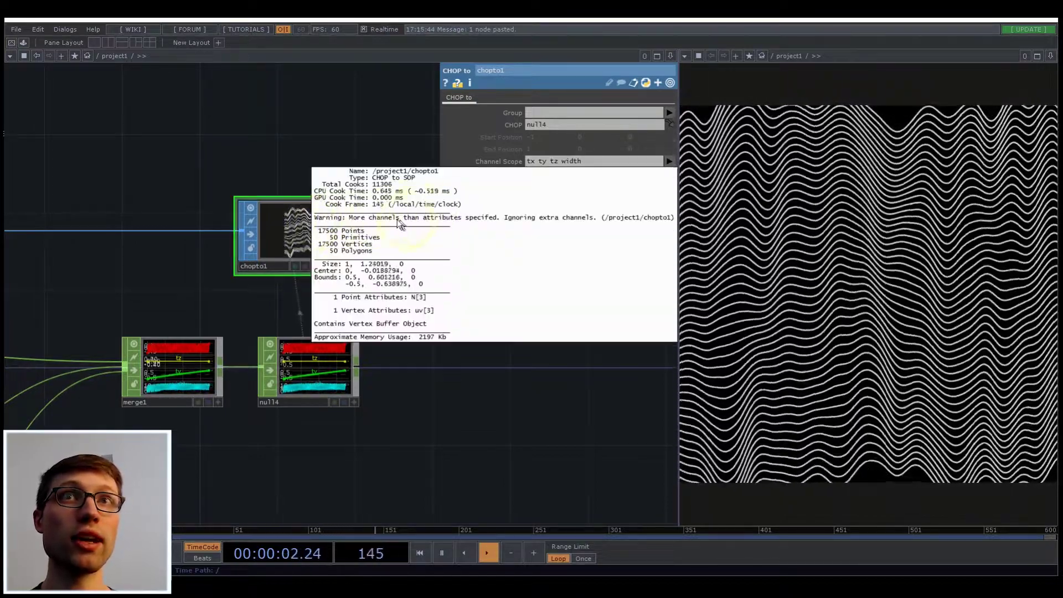
left_click(154, 266)
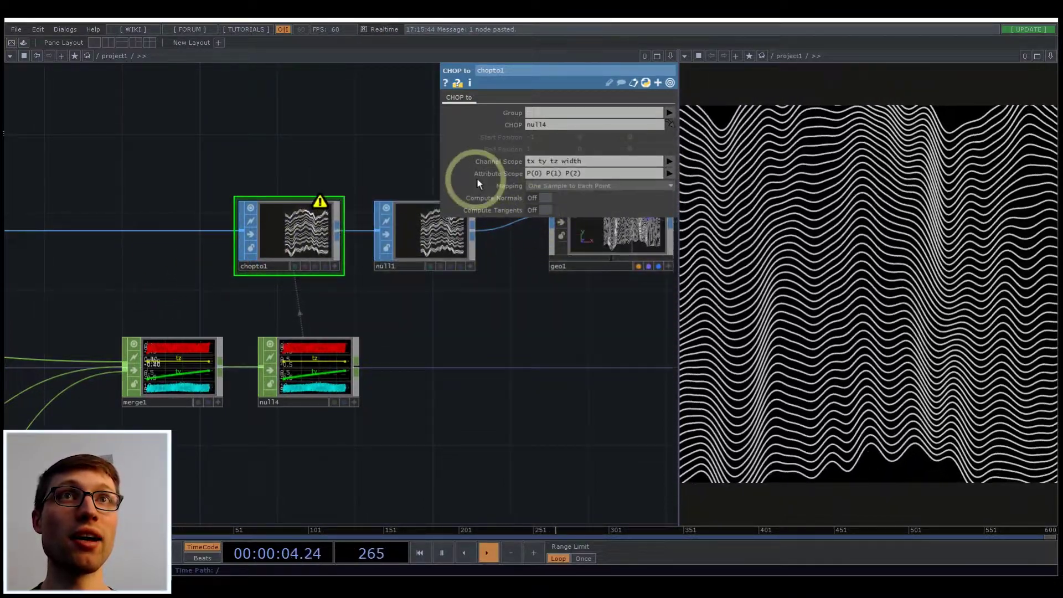
left_click(669, 173)
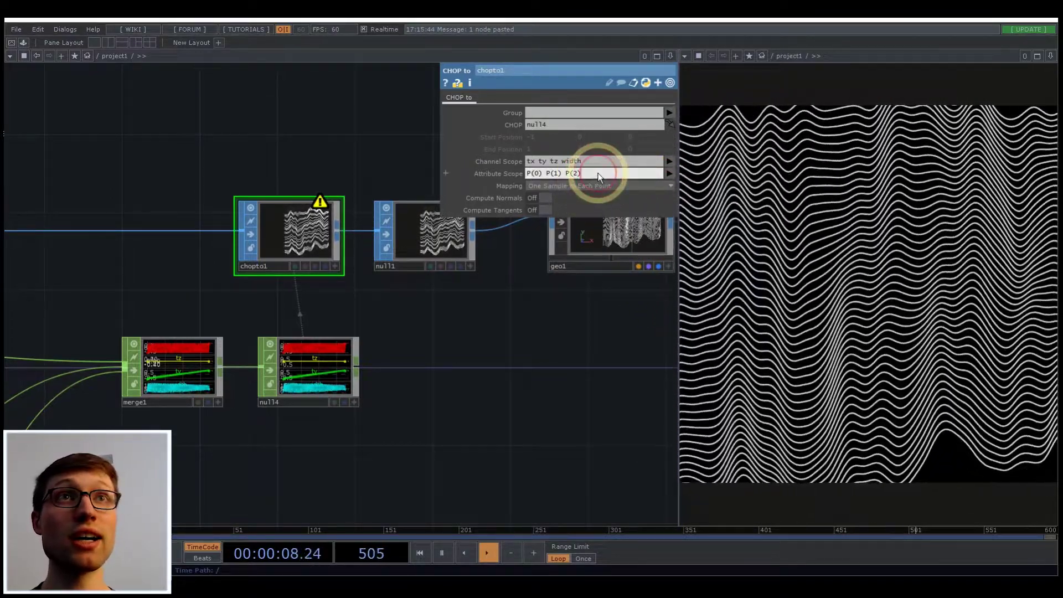
key("space")
type("width")
left_click(538, 363)
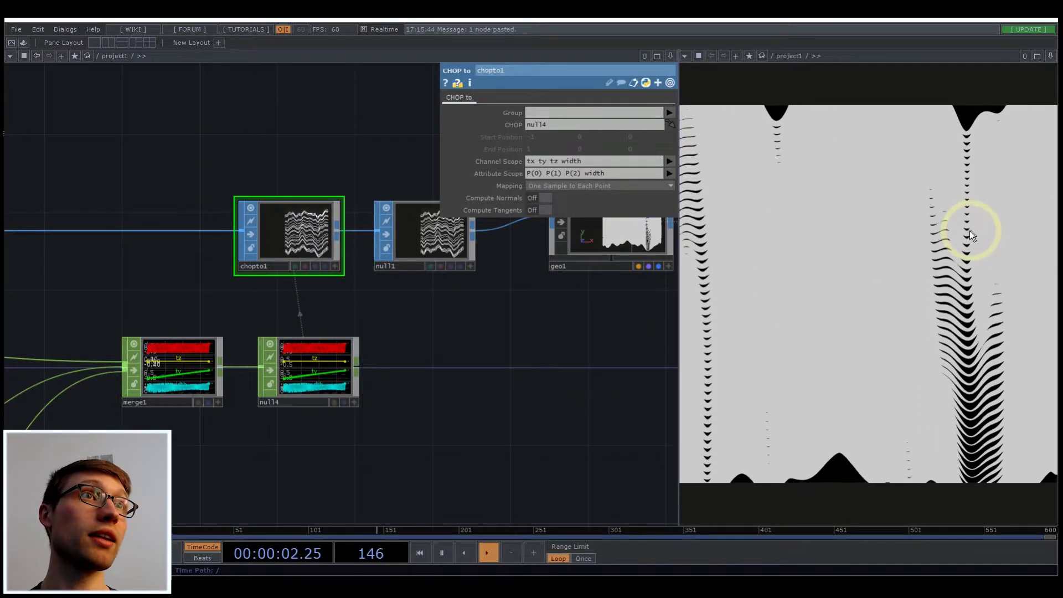
- Set the line1 material's Width Near to 1
left_click_drag(462, 392, 281, 419)
scroll(280, 420, "down", 5)
scroll(288, 412, "up", 3)
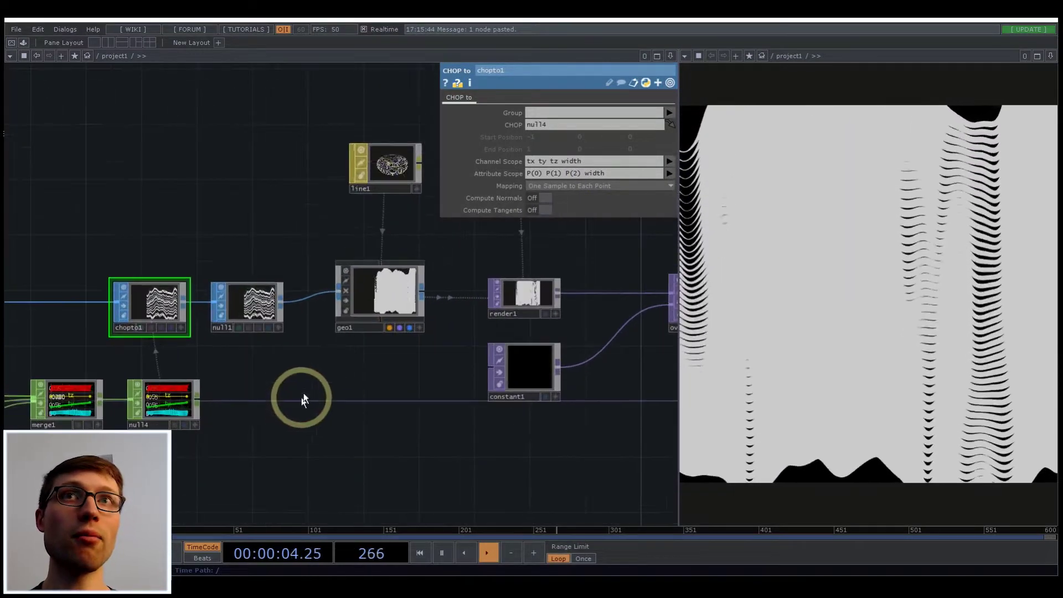
left_click(391, 171)
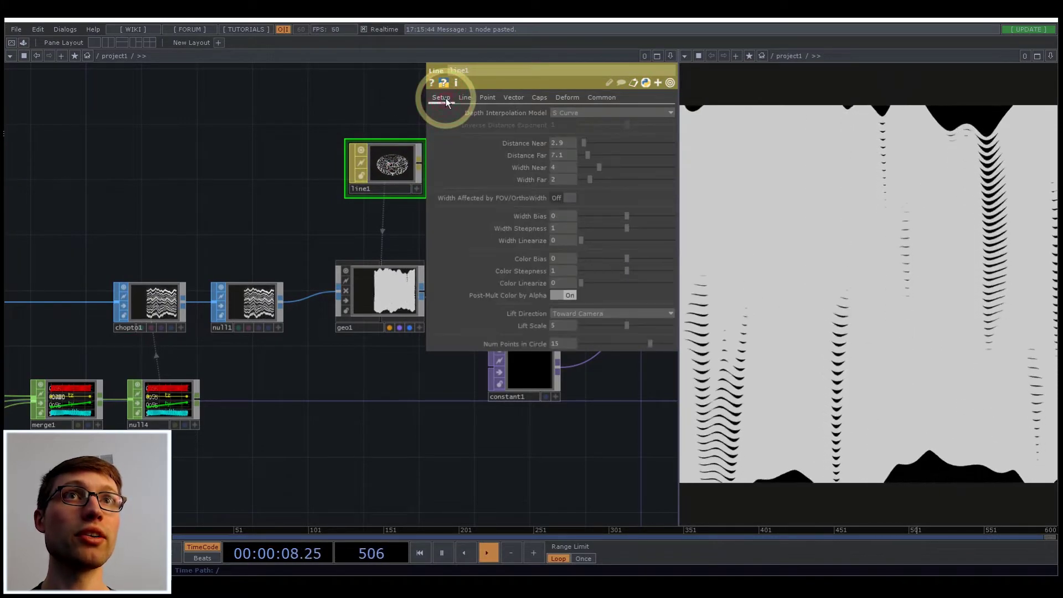
type("1")
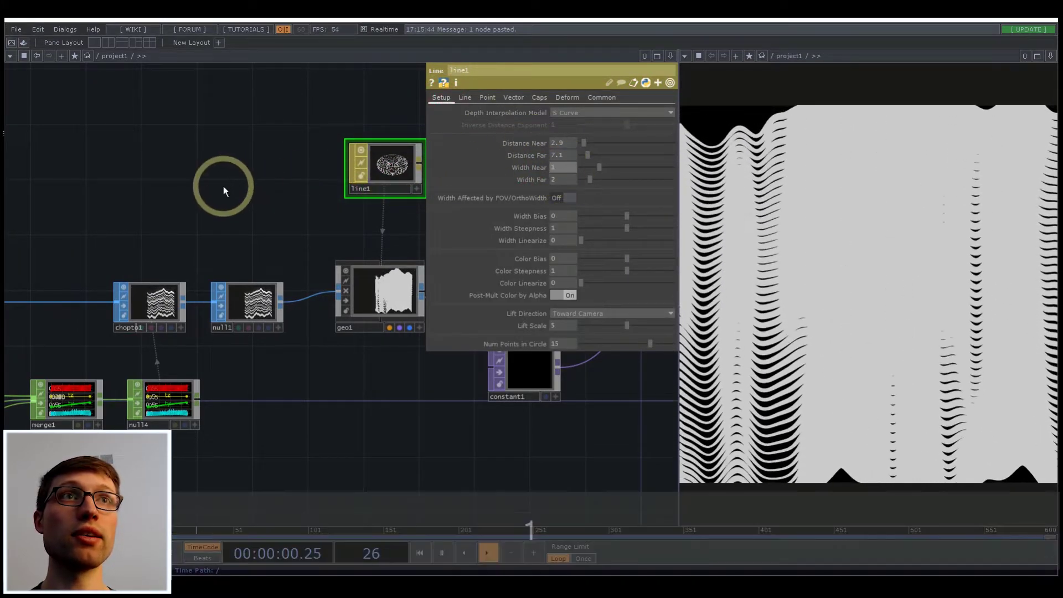
left_click(240, 185)
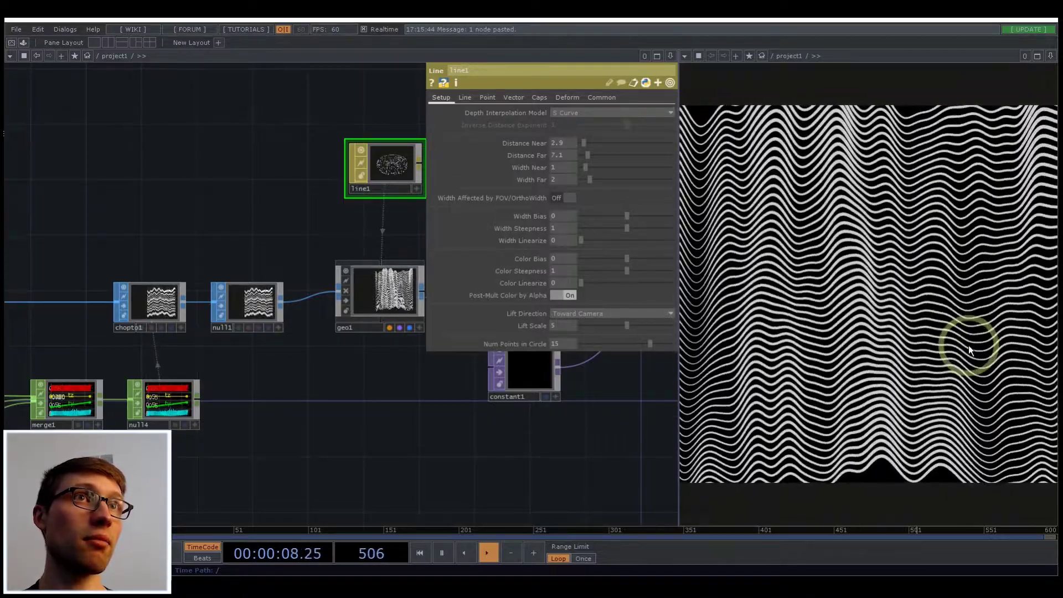
- Reopen math3 and try other upper values for its To Range, ending at 10
scroll(363, 408, "down", 4)
left_click_drag(363, 407, 416, 369)
scroll(416, 370, "down", 3)
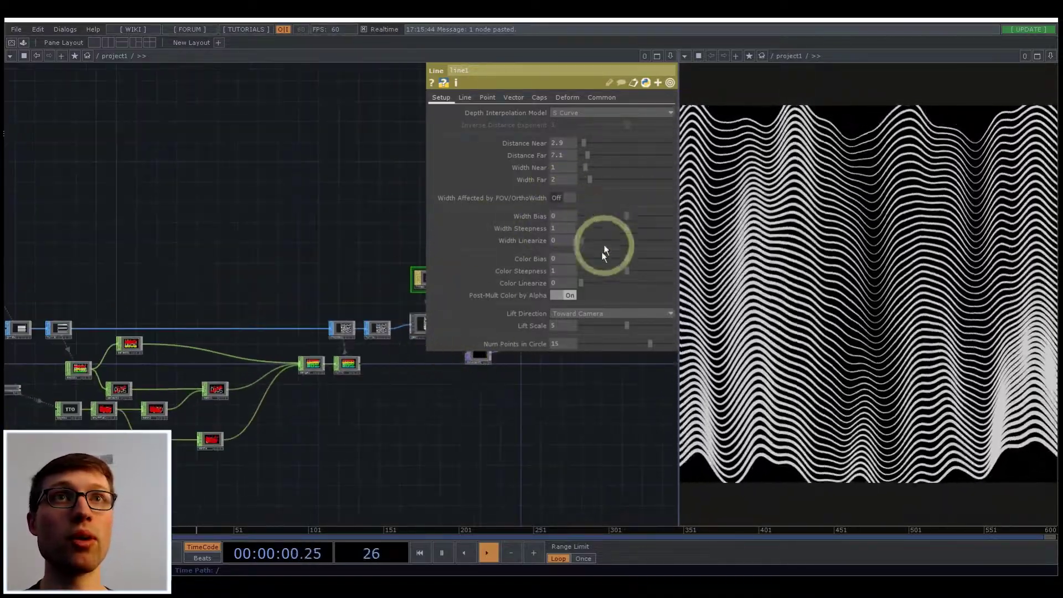
scroll(154, 434, "up", 5)
scroll(238, 441, "up", 4)
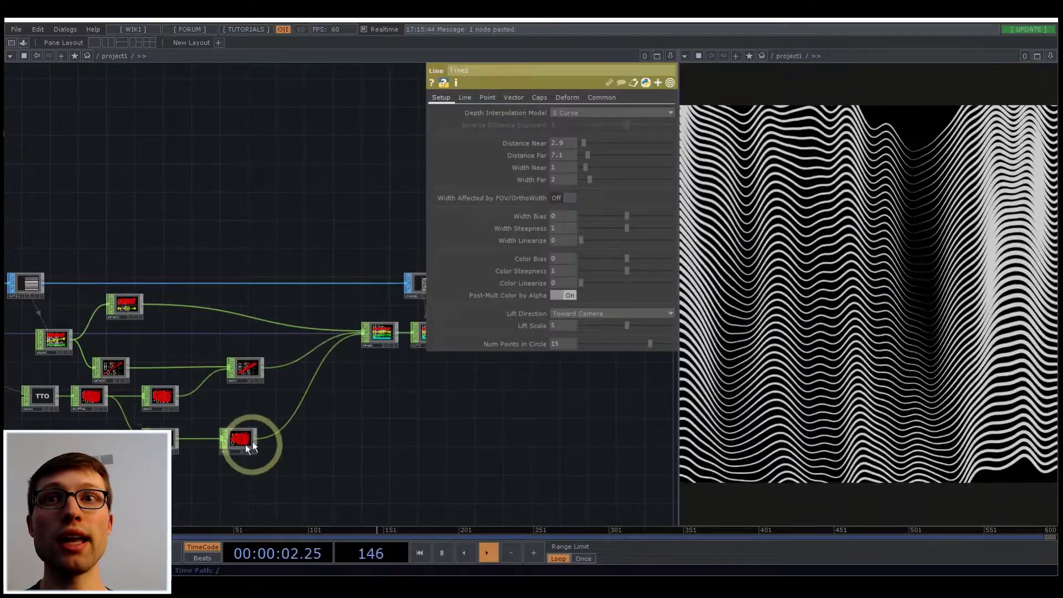
left_click(238, 442)
middle_click_drag(618, 124, 580, 133)
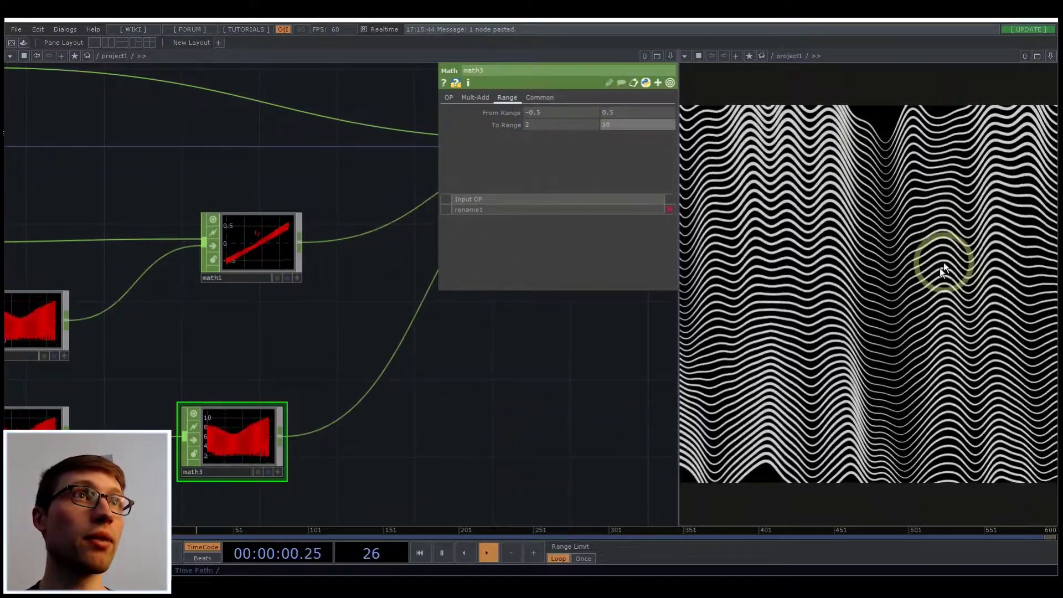
scroll(427, 425, "down", 3)
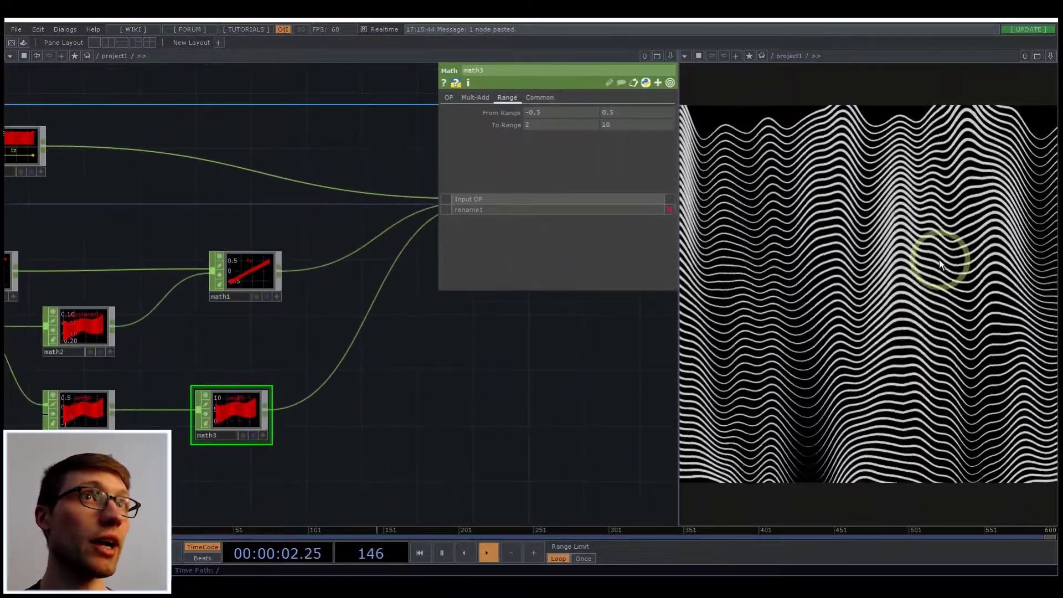
scroll(354, 414, "down", 3)
scroll(366, 388, "up", 2)
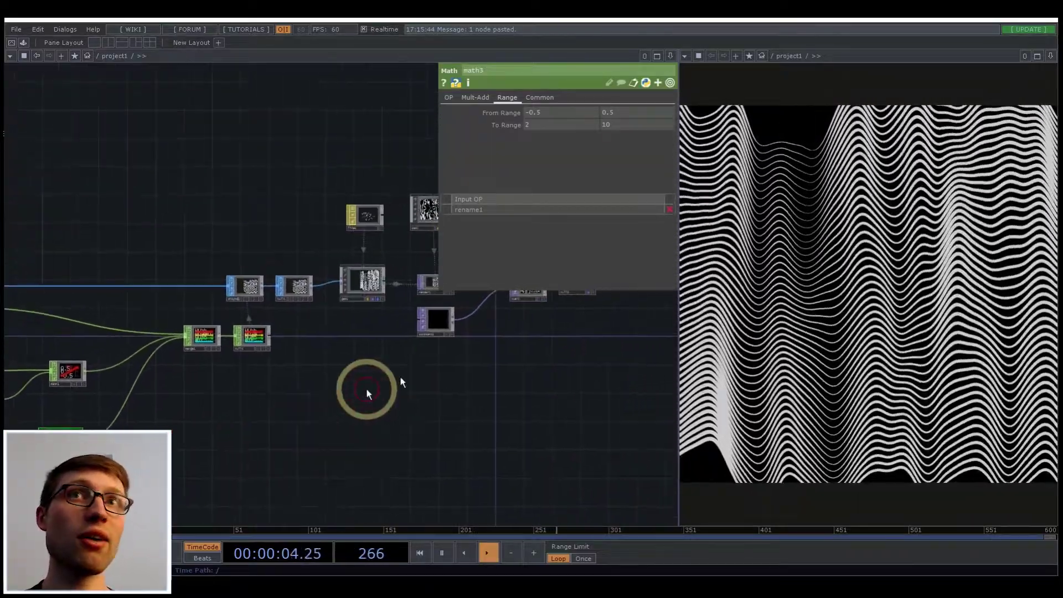
scroll(238, 320, "up", 6)
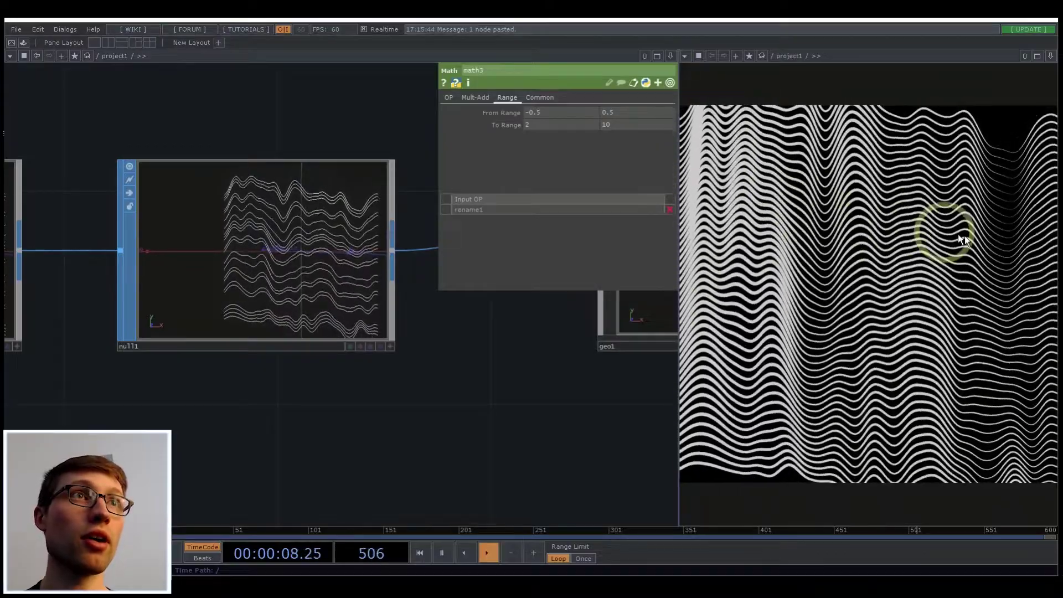
- Review the displacement network from the grid lines through the sopto1 and select1 channels, including grid1's point and primitive info
scroll(497, 434, "down", 4)
left_click_drag(500, 452, 603, 439)
scroll(603, 439, "down", 3)
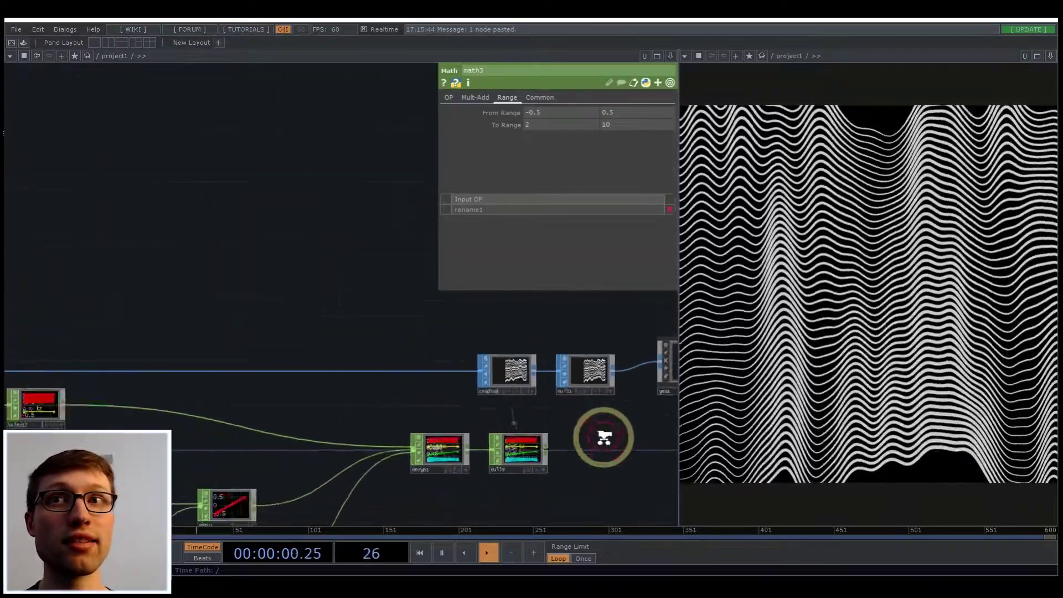
scroll(69, 397, "up", 3)
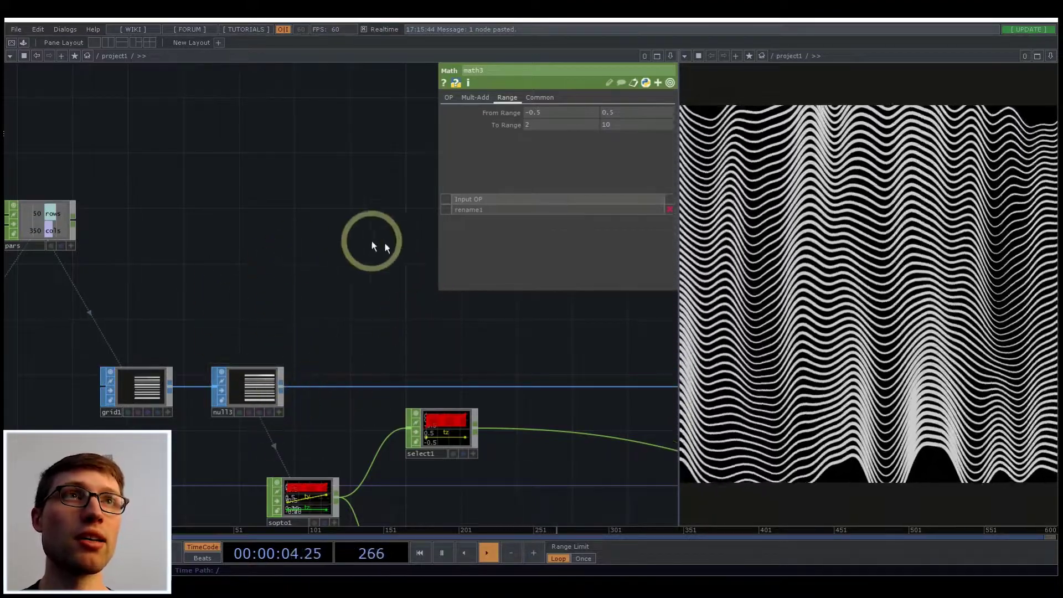
scroll(227, 451, "up", 5)
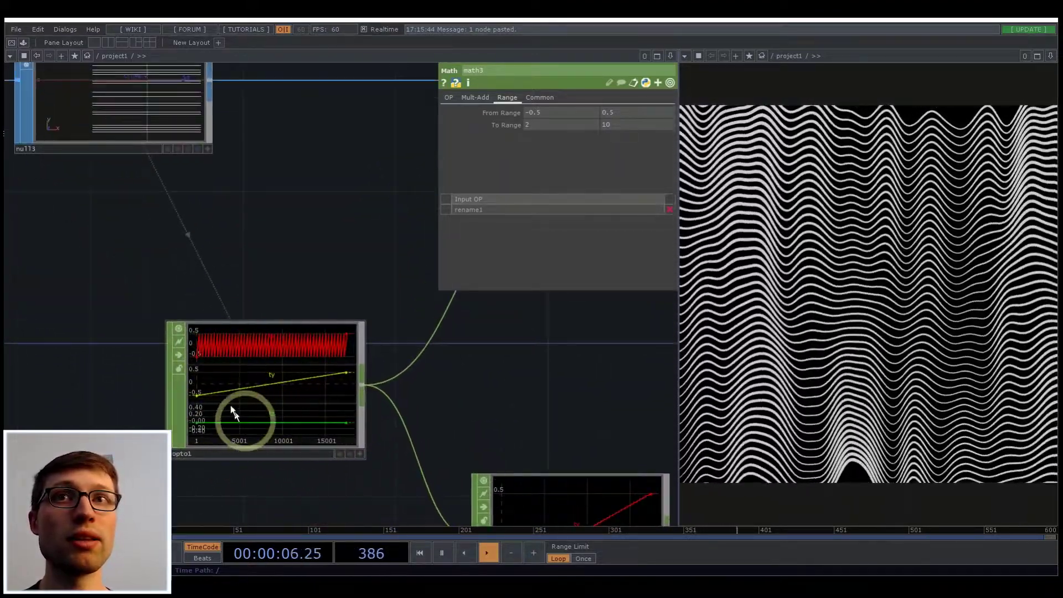
scroll(296, 387, "down", 5)
scroll(300, 398, "up", 5)
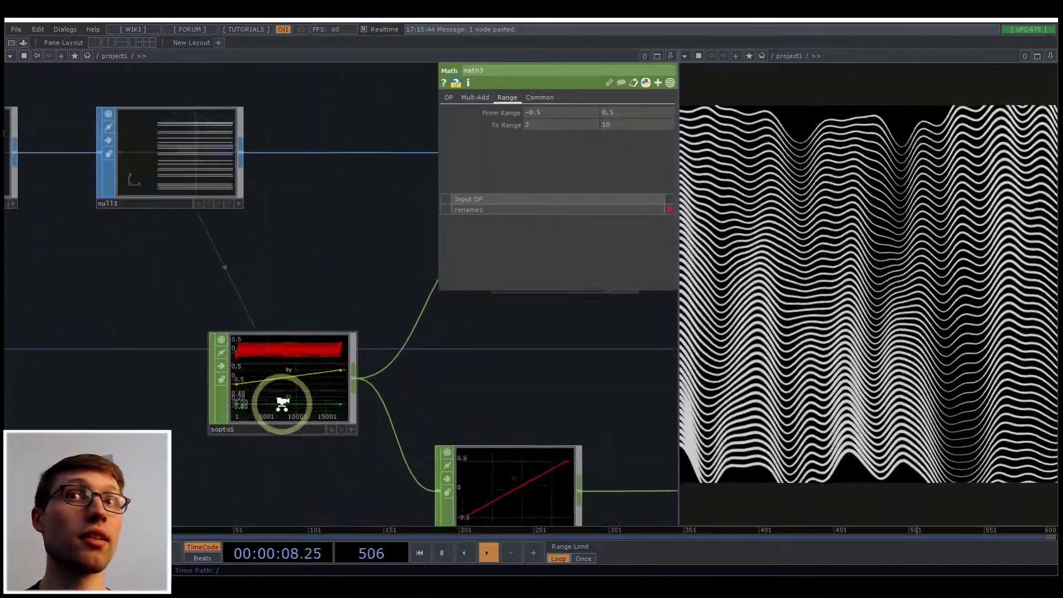
scroll(280, 408, "down", 4)
middle_click(126, 289)
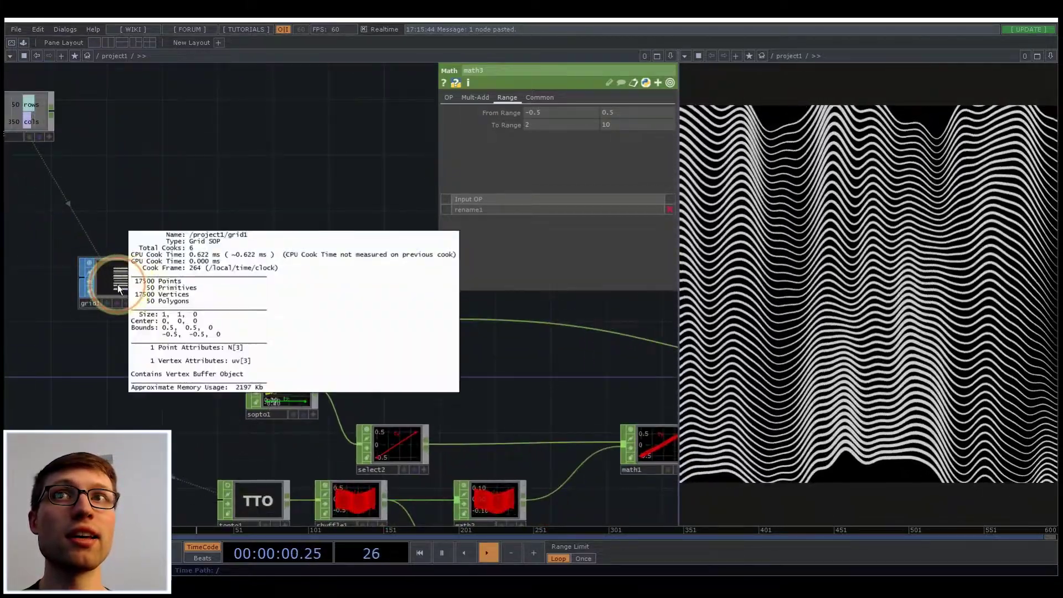
scroll(104, 271, "up", 4)
scroll(285, 363, "down", 8)
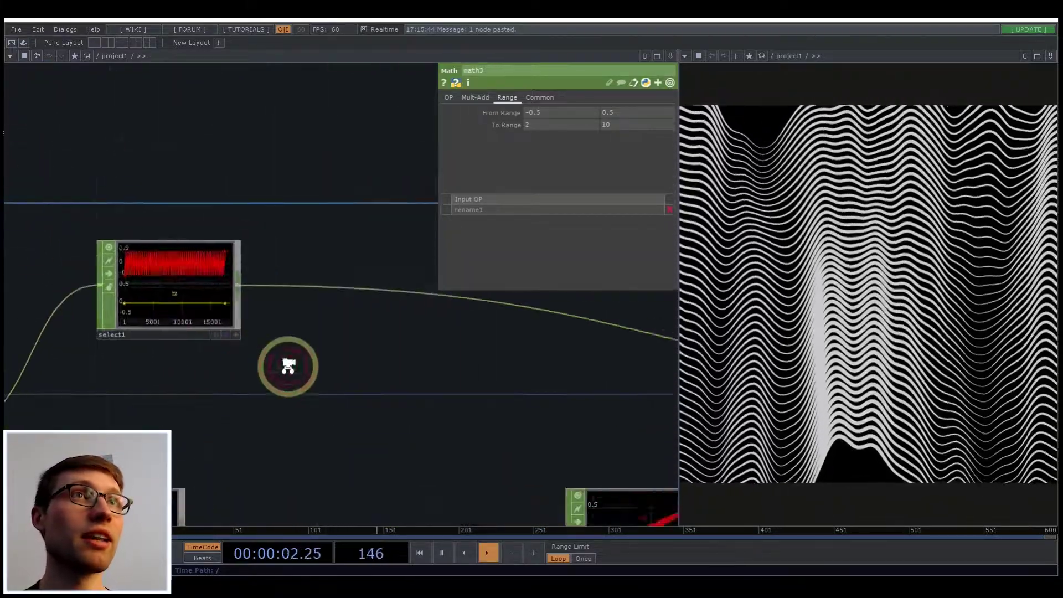
scroll(471, 437, "down", 3)
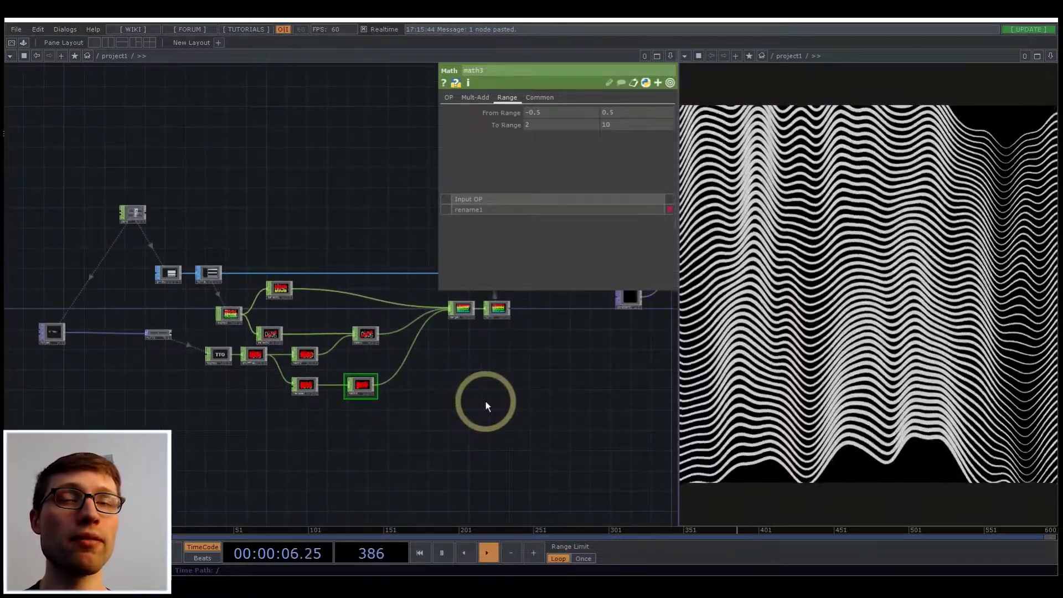
- Add a Circle TOP below noise1
scroll(366, 410, "up", 5)
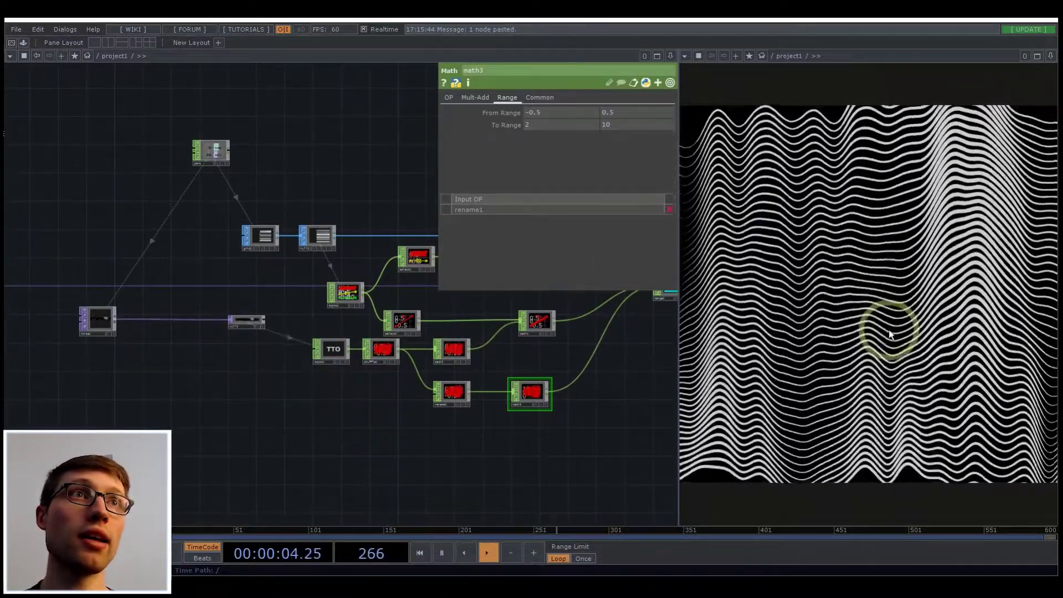
scroll(155, 315, "up", 3)
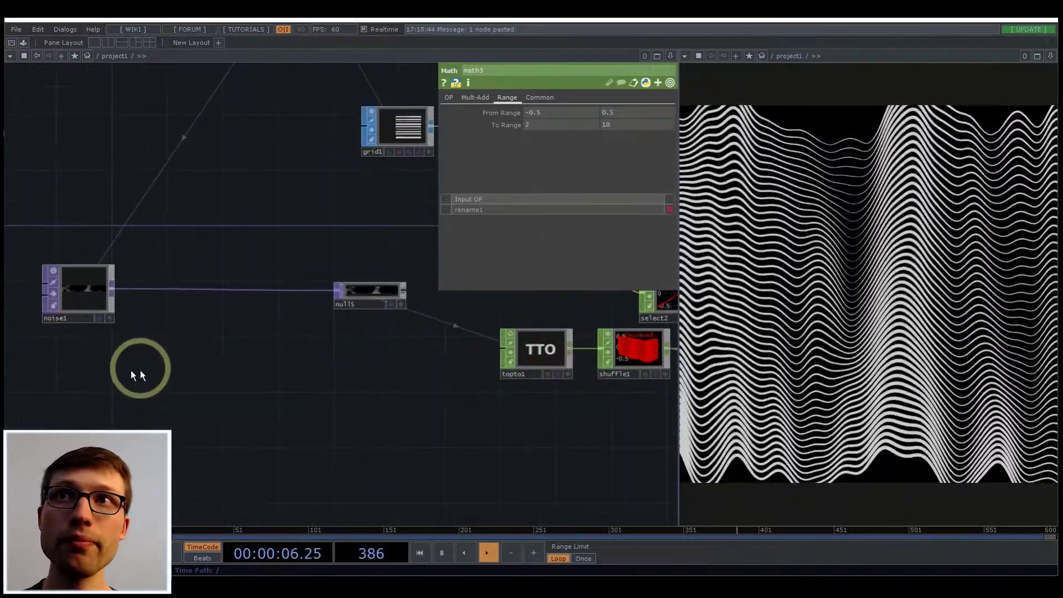
left_click_drag(141, 370, 278, 337)
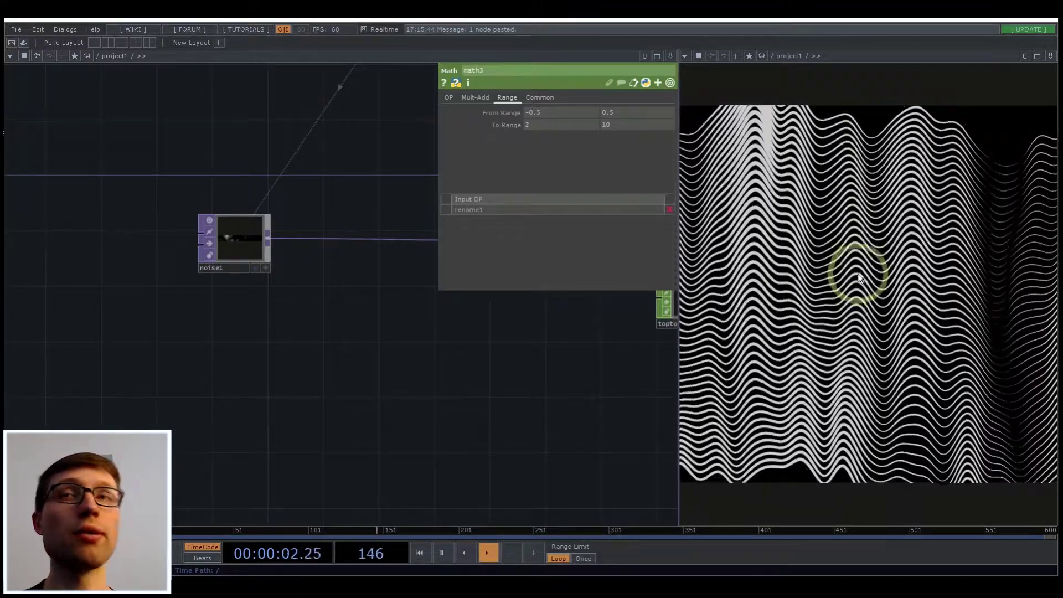
left_click_drag(234, 363, 223, 339)
middle_click_drag(223, 340, 112, 357)
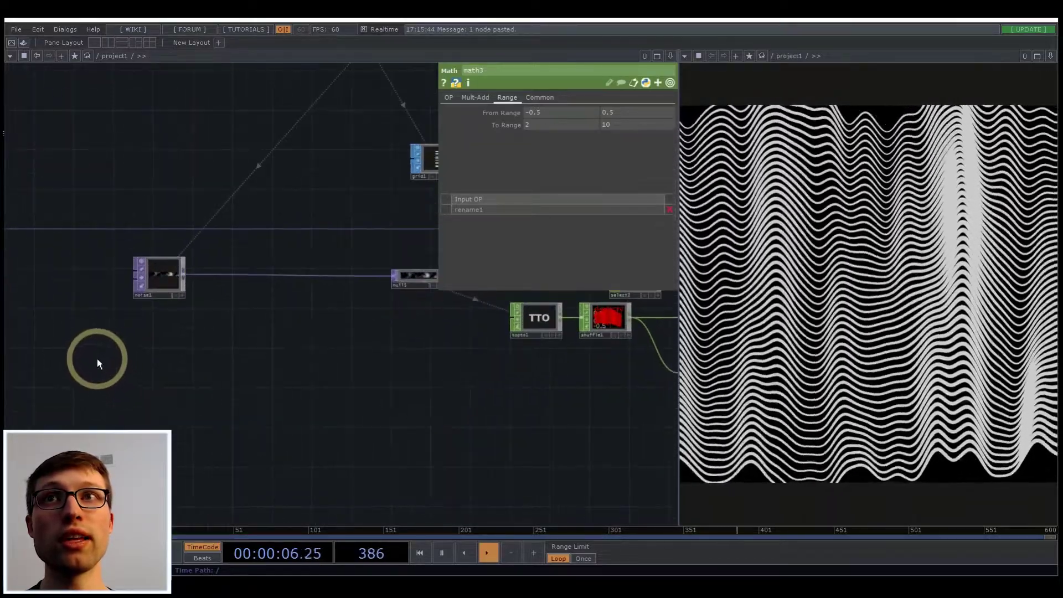
key("Tab")
left_click(58, 241)
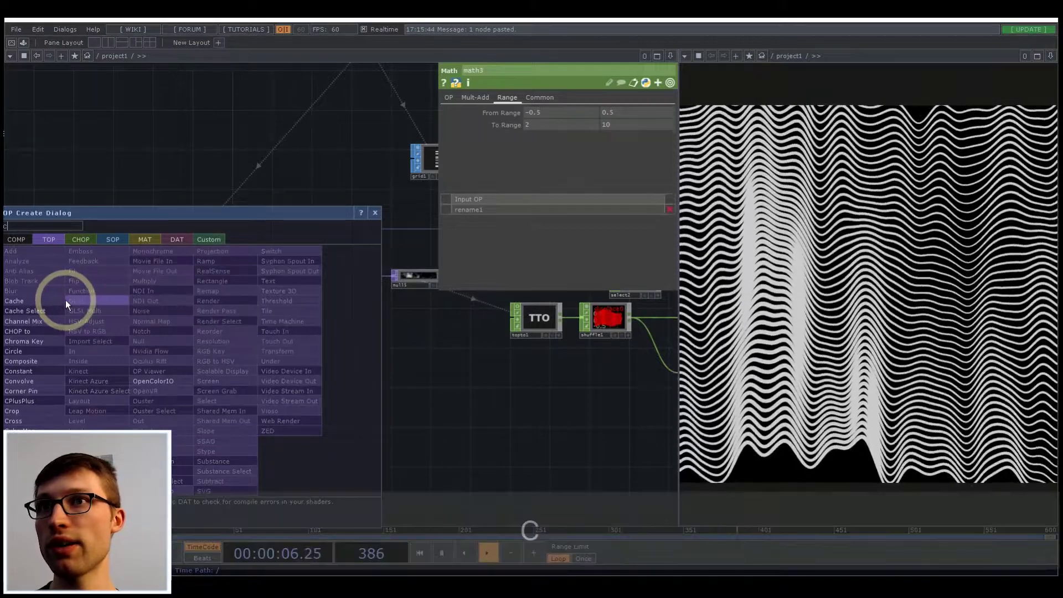
type("c")
left_click(17, 351)
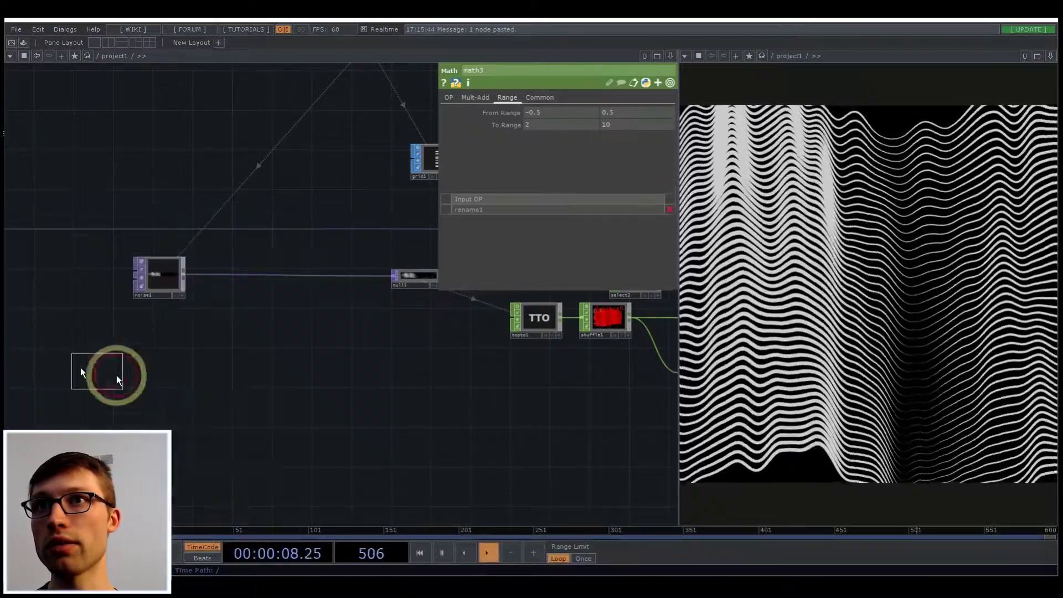
left_click(143, 381)
- Make circle1 a square by enabling Polygon and setting Sides to 4
scroll(143, 380, "up", 5)
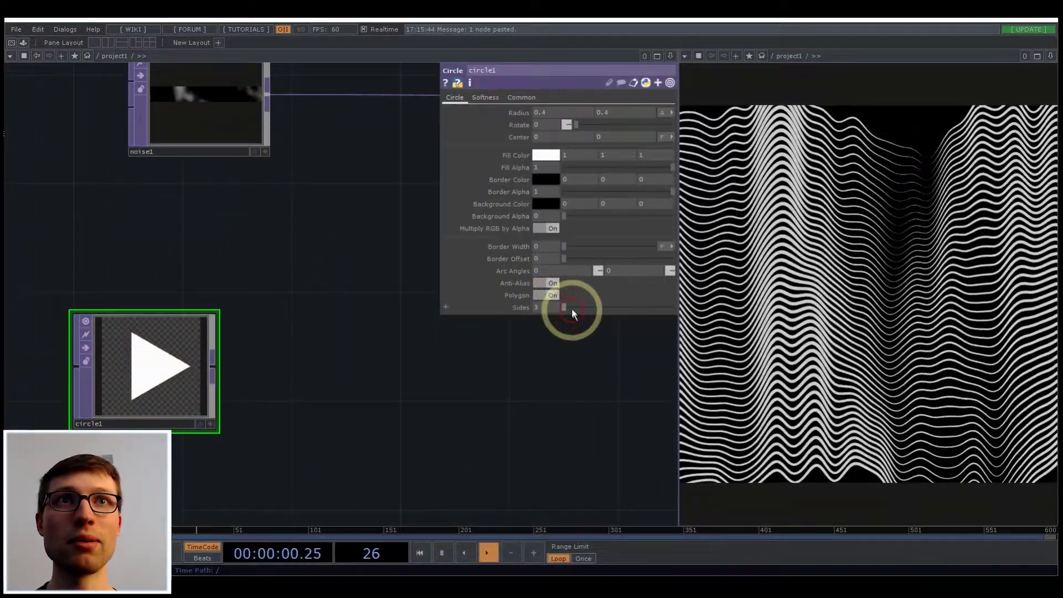
left_click_drag(567, 308, 568, 305)
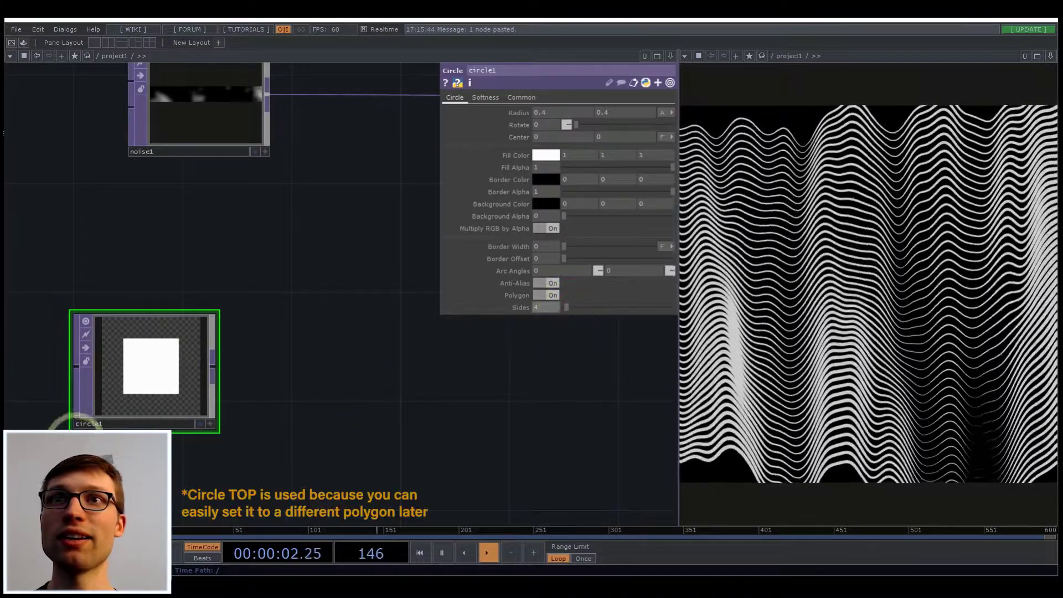
scroll(136, 397, "up", 2)
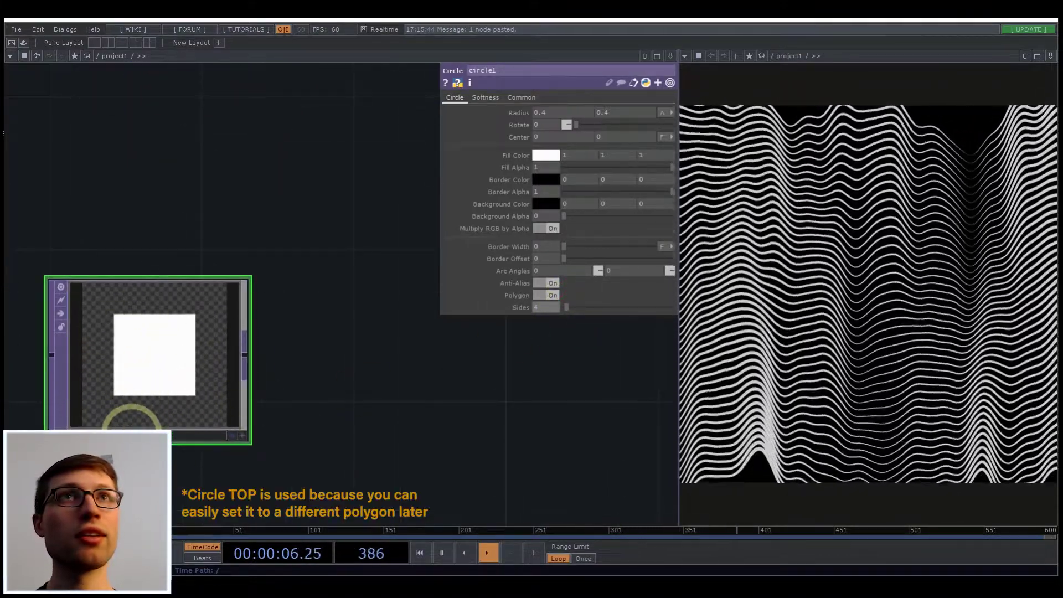
scroll(325, 404, "down", 3)
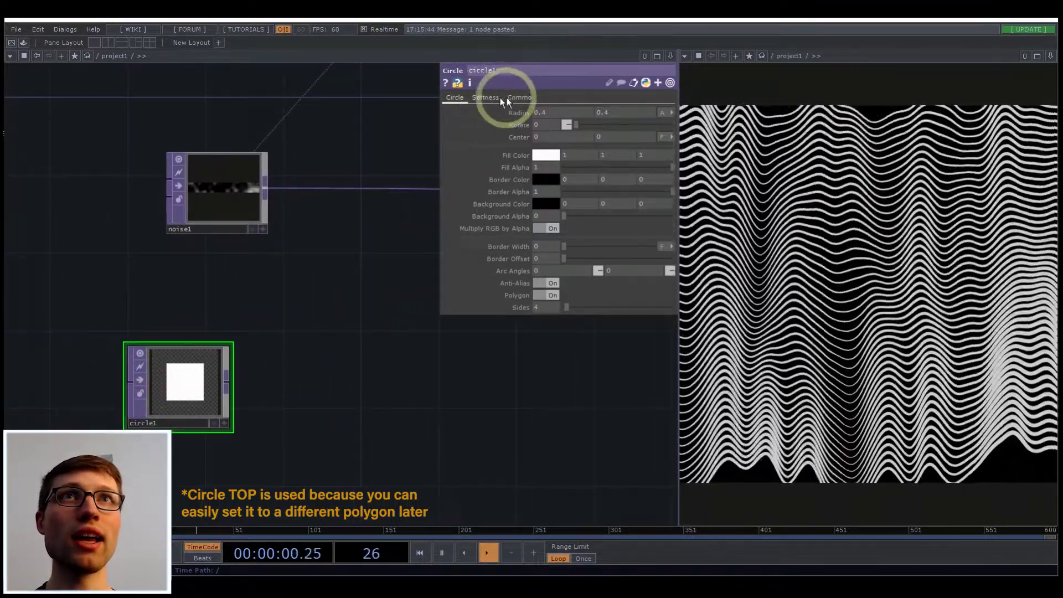
- Set circle1's Resolution to 400 by 400
left_click(522, 101)
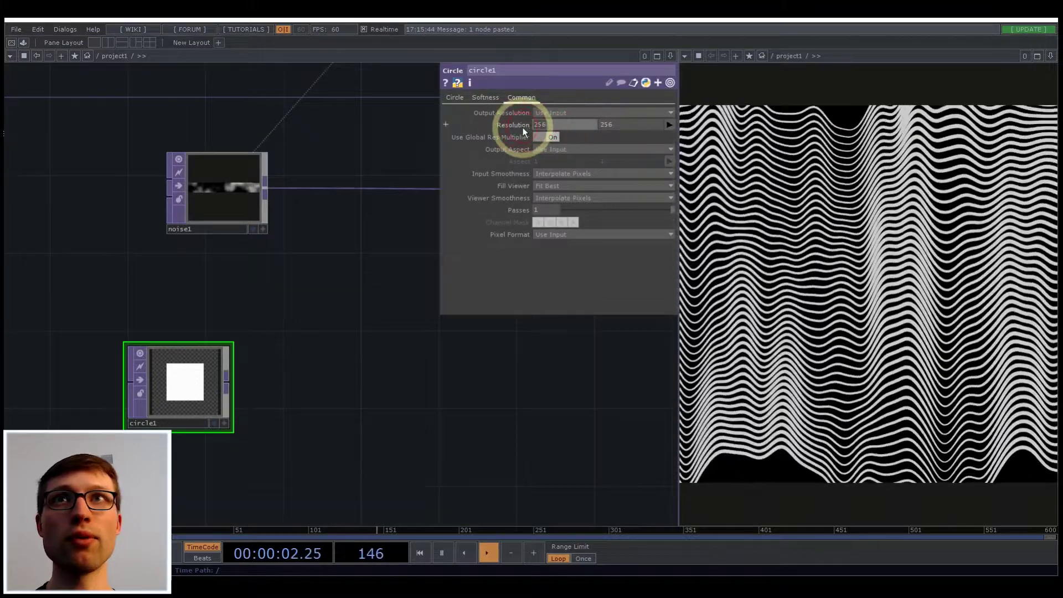
type("400")
key("Tab")
type("400")
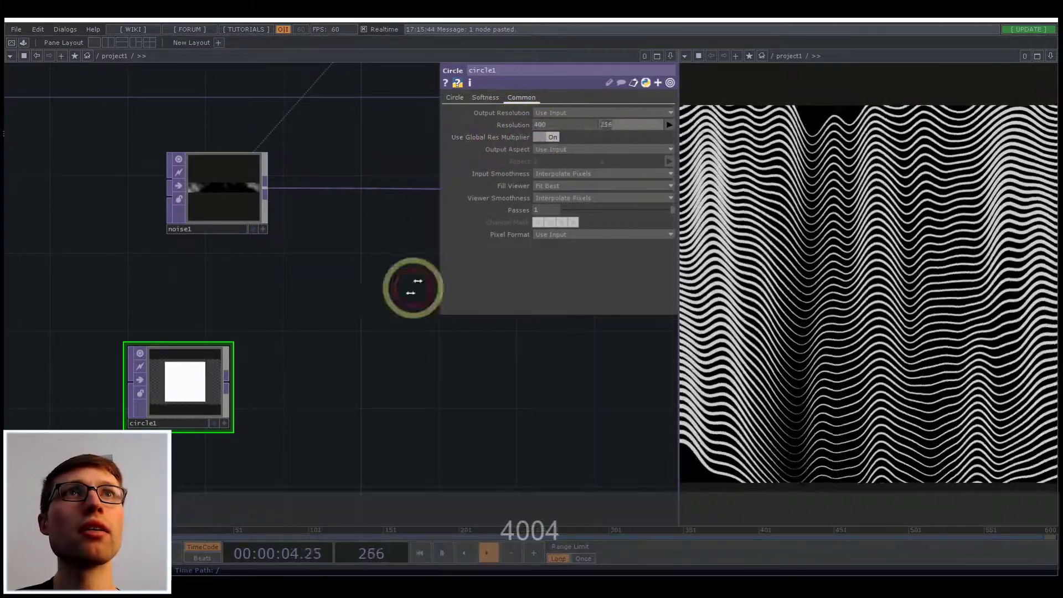
- Move circle1 below and to the left of noise1, and check the info of both nodes
mouse_move(236, 197)
middle_mouse_down()
mouse_move(211, 181)
mouse_move(224, 189)
middle_mouse_up()
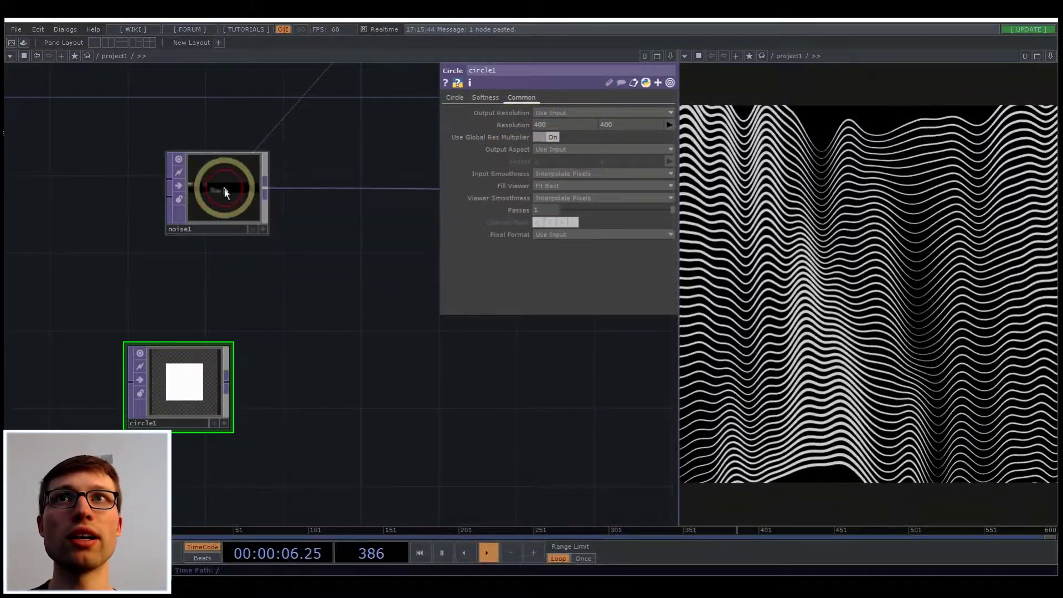
left_click_drag(384, 416, 401, 355)
scroll(401, 355, "down", 3)
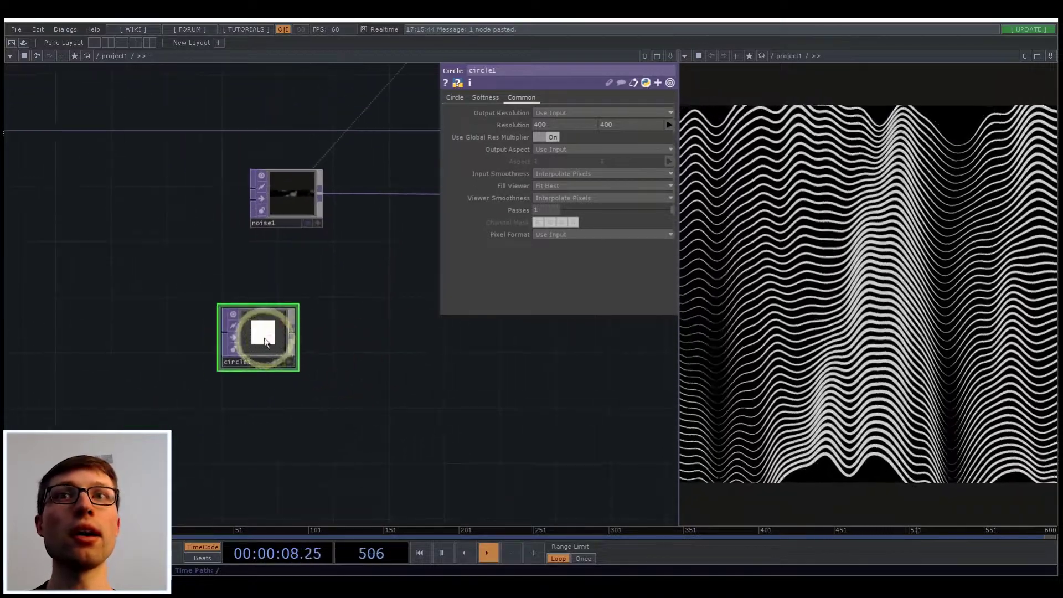
left_click_drag(264, 336, 186, 350)
left_click_drag(280, 359, 224, 366)
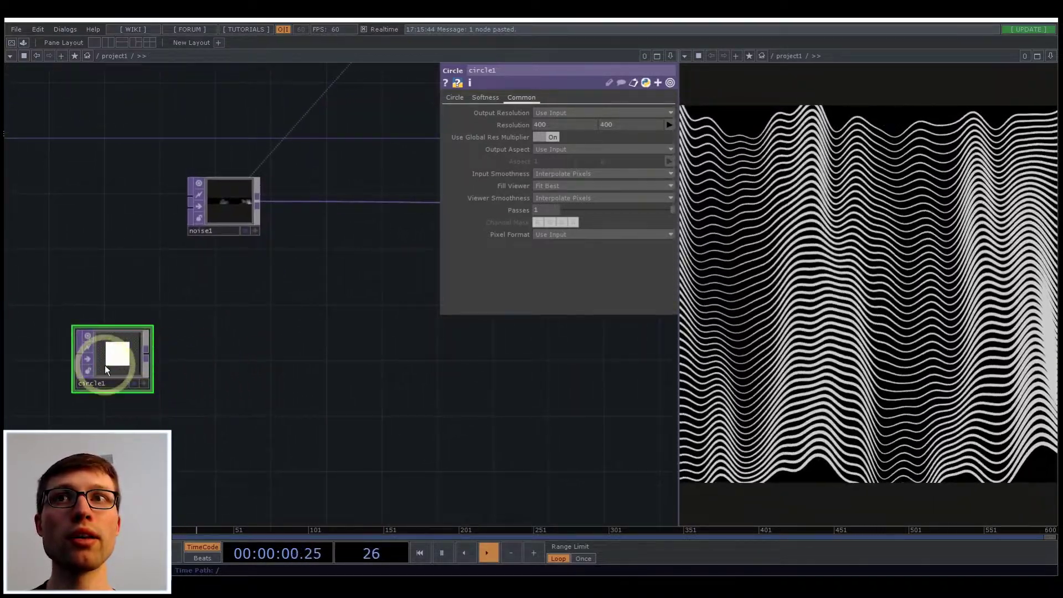
scroll(111, 357, "up", 3)
middle_click(130, 349)
scroll(131, 349, "down", 3)
left_click(180, 356)
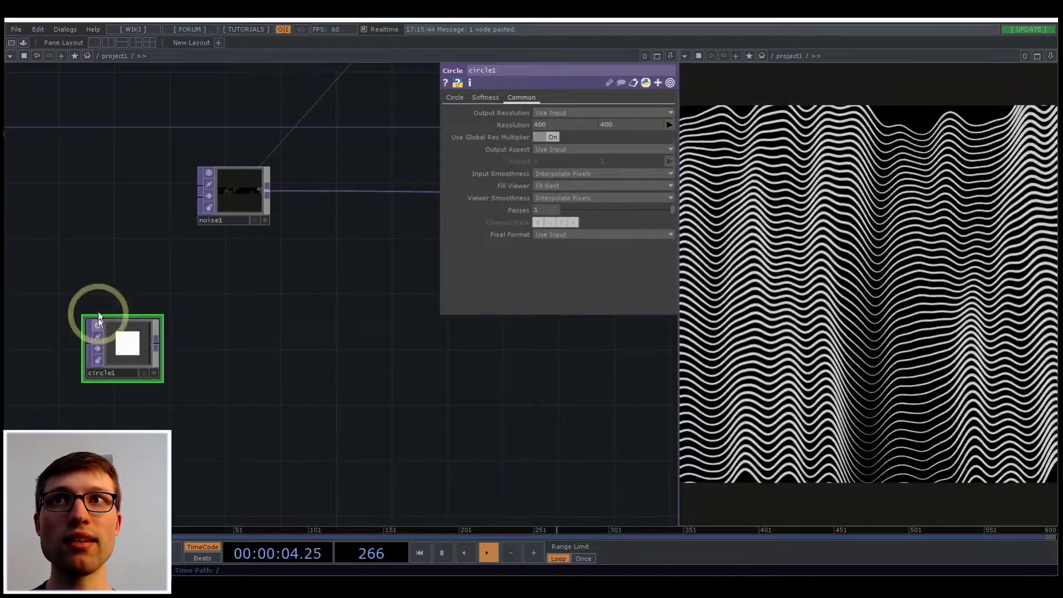
left_click(763, 363)
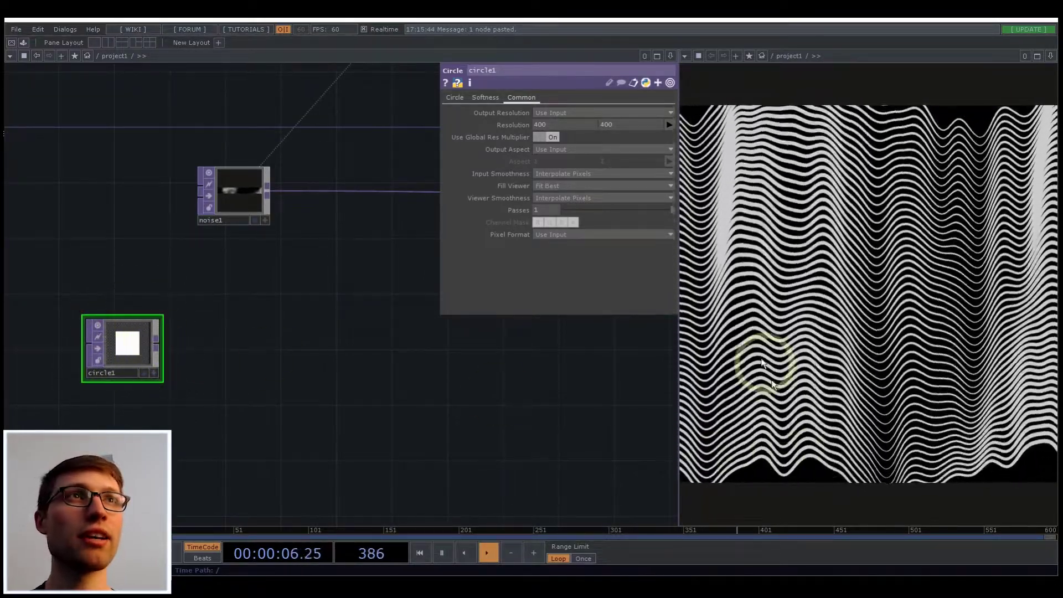
scroll(230, 387, "up", 4)
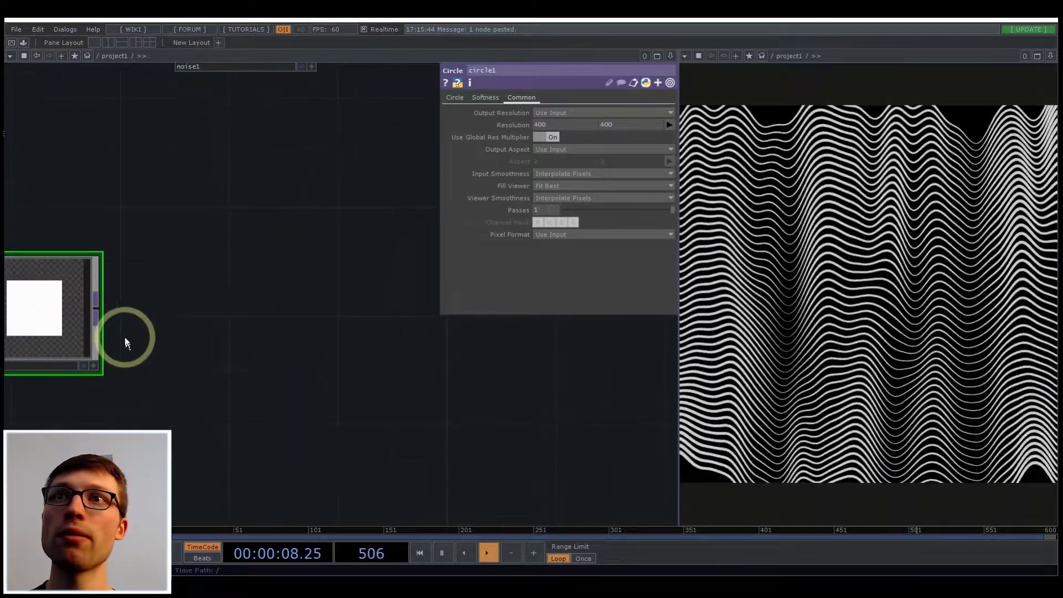
scroll(125, 336, "down", 2)
right_click(104, 313)
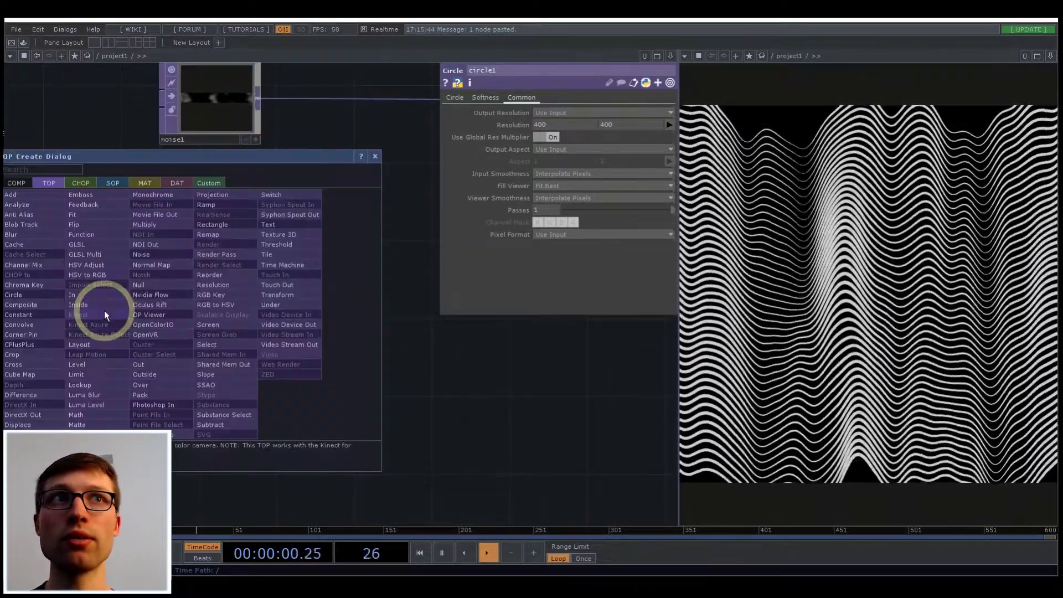
left_click(431, 371)
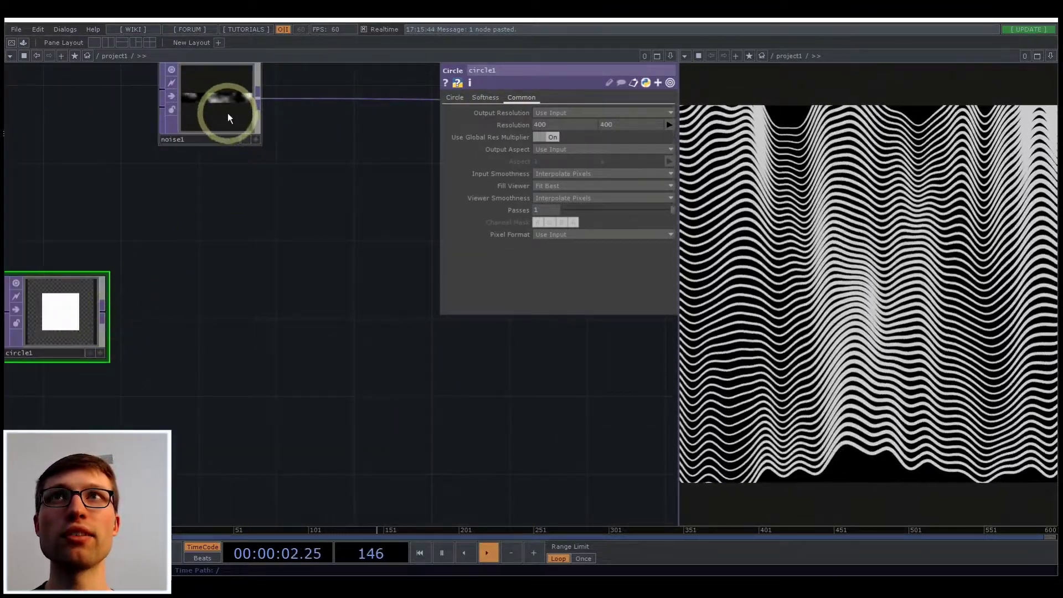
- Check noise1's size info and add a Fit TOP wired to circle1's output
middle_click(228, 113)
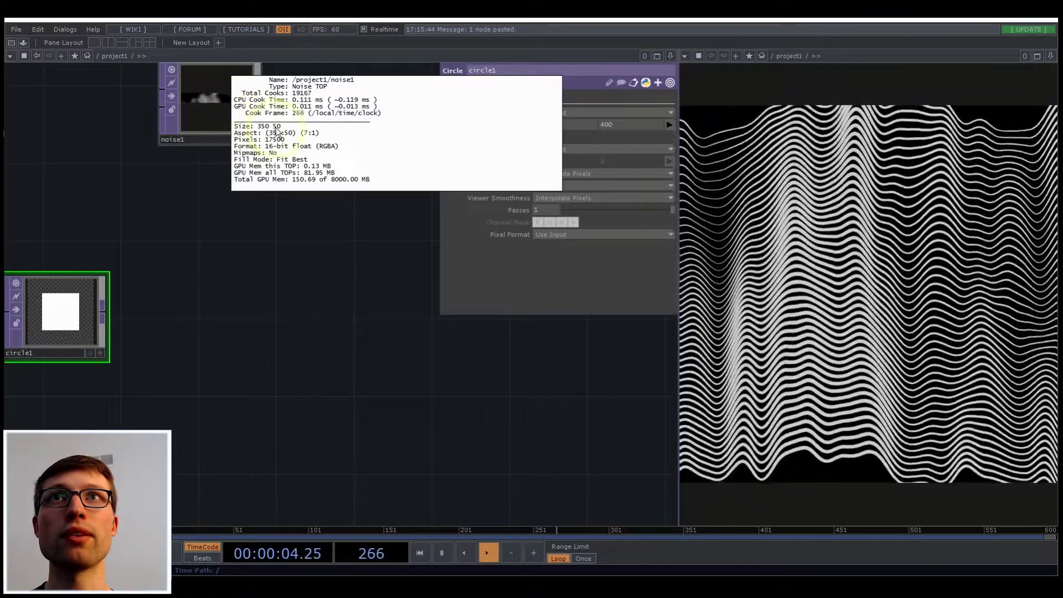
right_click(100, 309)
right_click(100, 309)
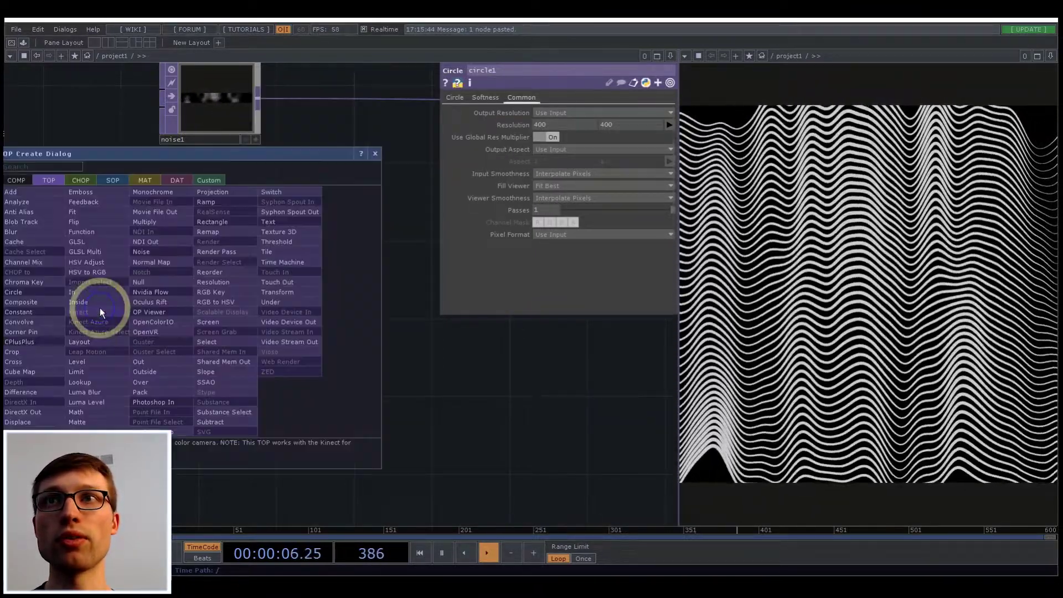
type("fit")
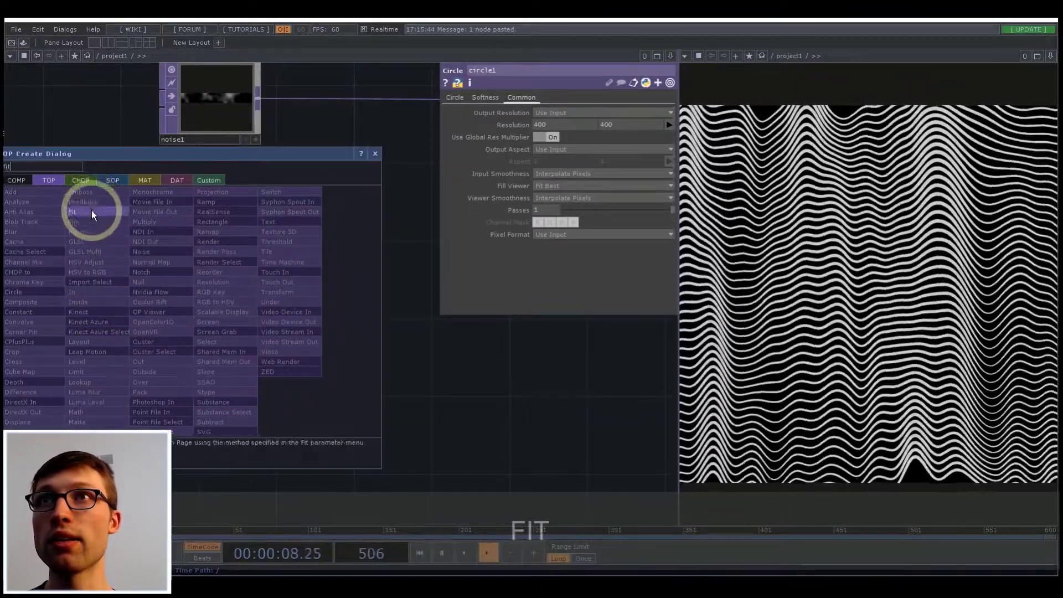
left_click(92, 211)
left_click(314, 311)
scroll(318, 340, "up", 4)
scroll(318, 340, "down", 6)
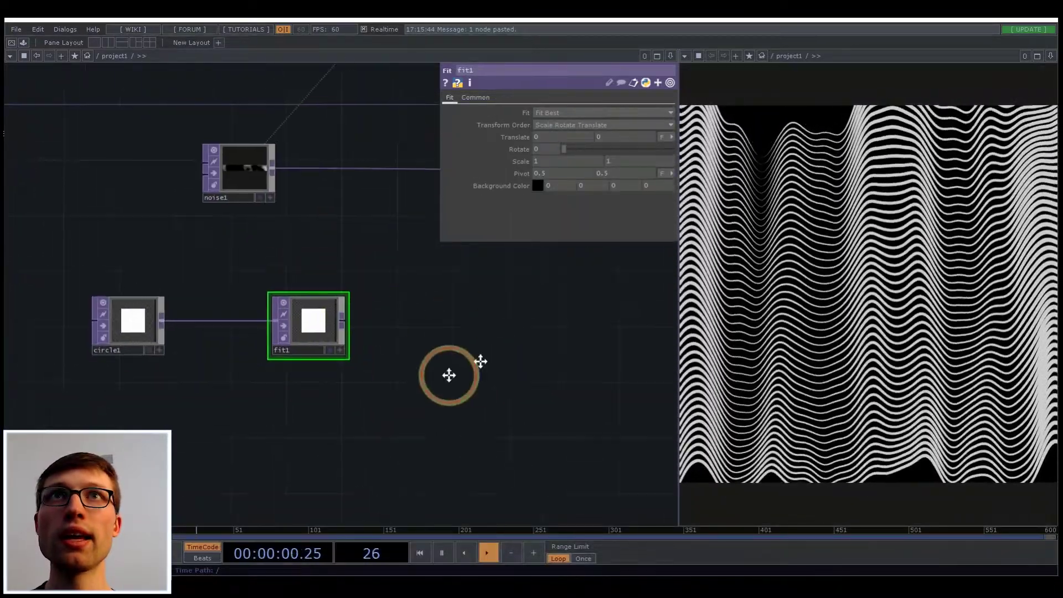
- Copy the op('pars')['cols'] expression from noise1's Resolution width
left_click(226, 299)
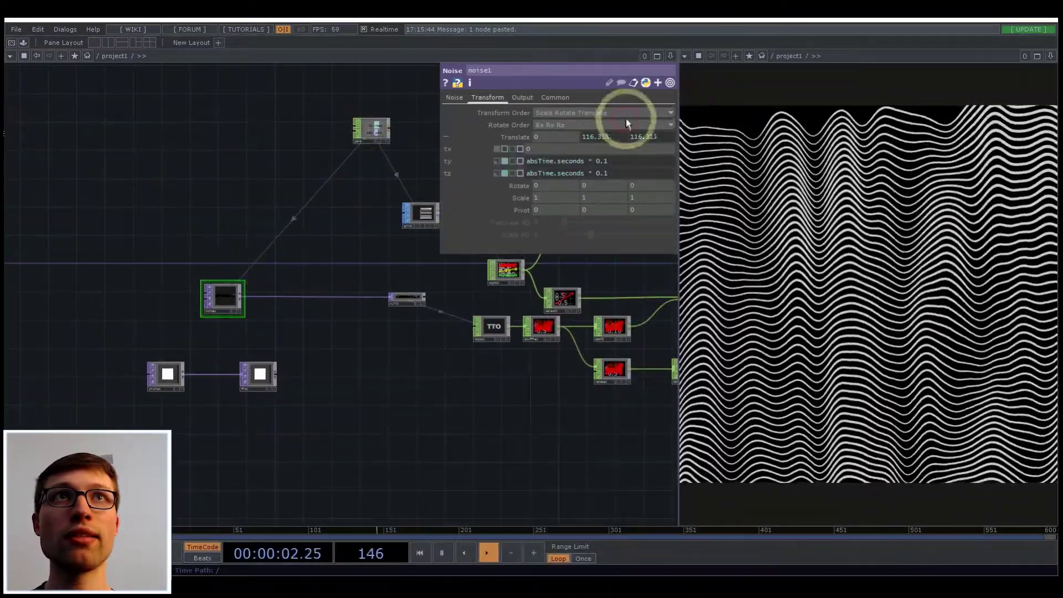
left_click(556, 97)
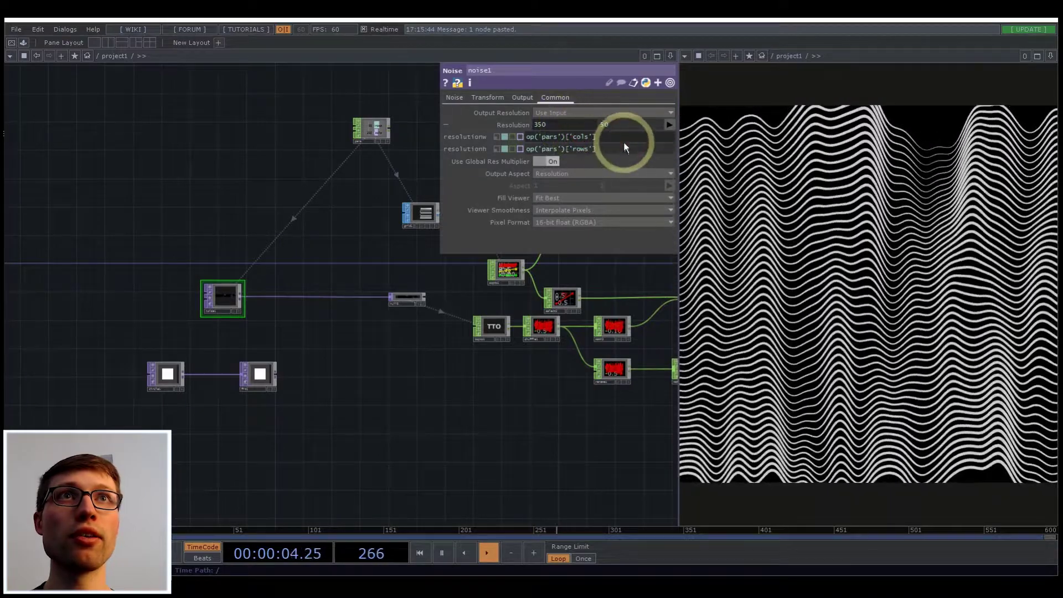
left_click_drag(623, 139, 382, 244)
key("ctrl+c")
- Set fit1's Resolution width to the expression op('pars')['cols'] and its height to op('pars')['rows']
left_click(260, 376)
scroll(268, 378, "up", 4)
left_click(478, 99)
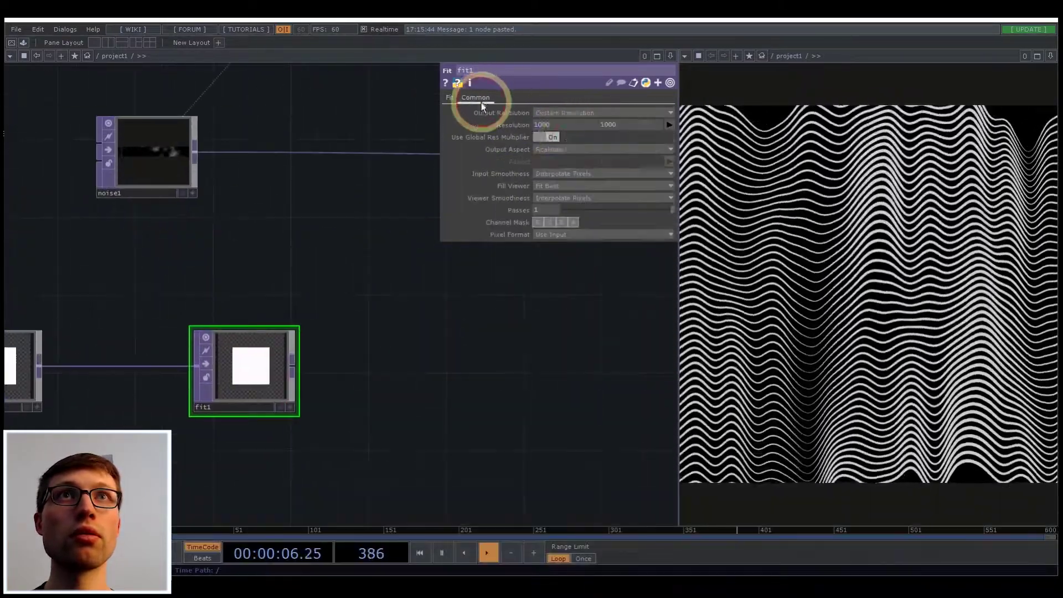
left_click(635, 127)
key("ctrl+v")
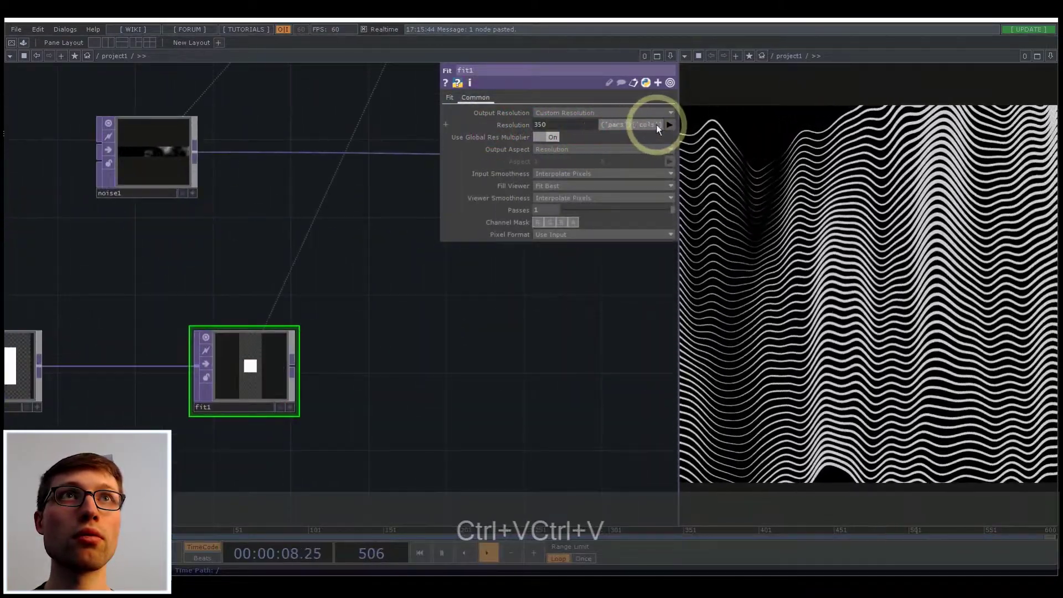
double_click(640, 124)
type("r")
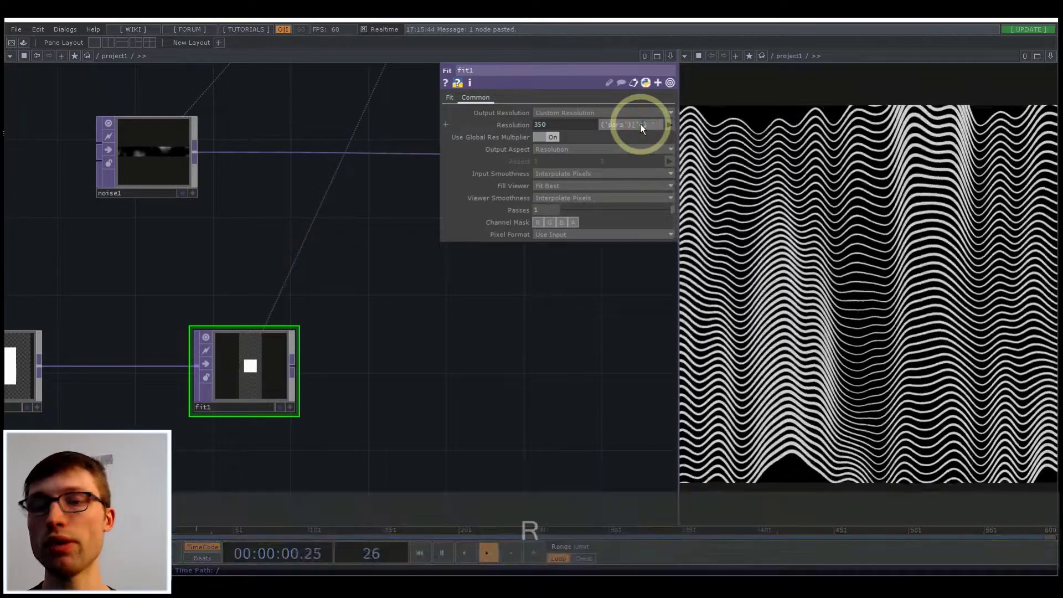
type("ows")
key("Return")
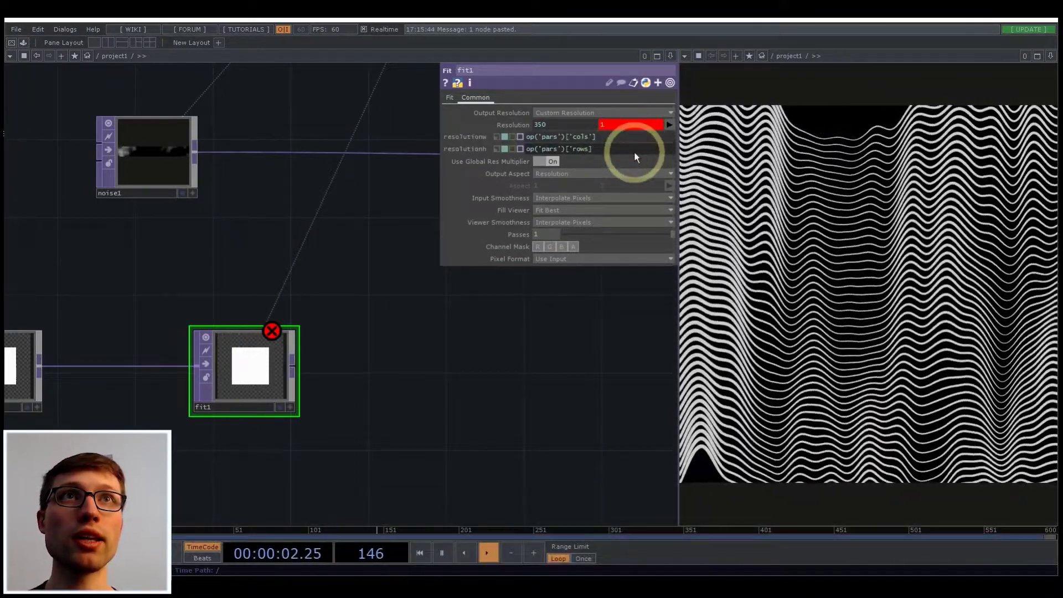
key("Left")
left_click(481, 346)
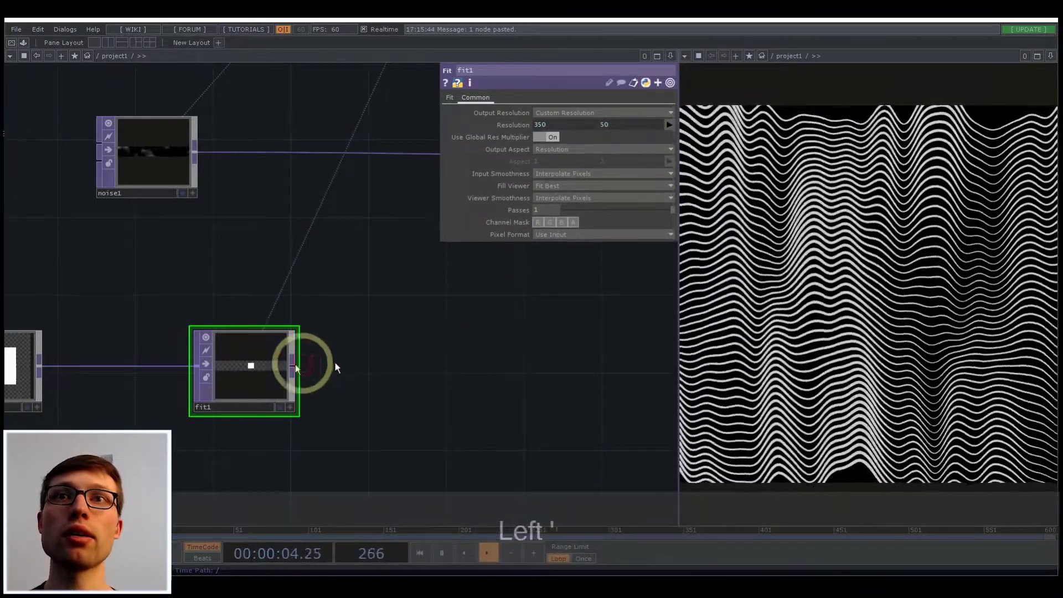
- Set fit1's Fit mode to Fill and check how the square stretches in its viewer
scroll(247, 381, "up", 4)
scroll(248, 379, "down", 4)
scroll(244, 357, "up", 4)
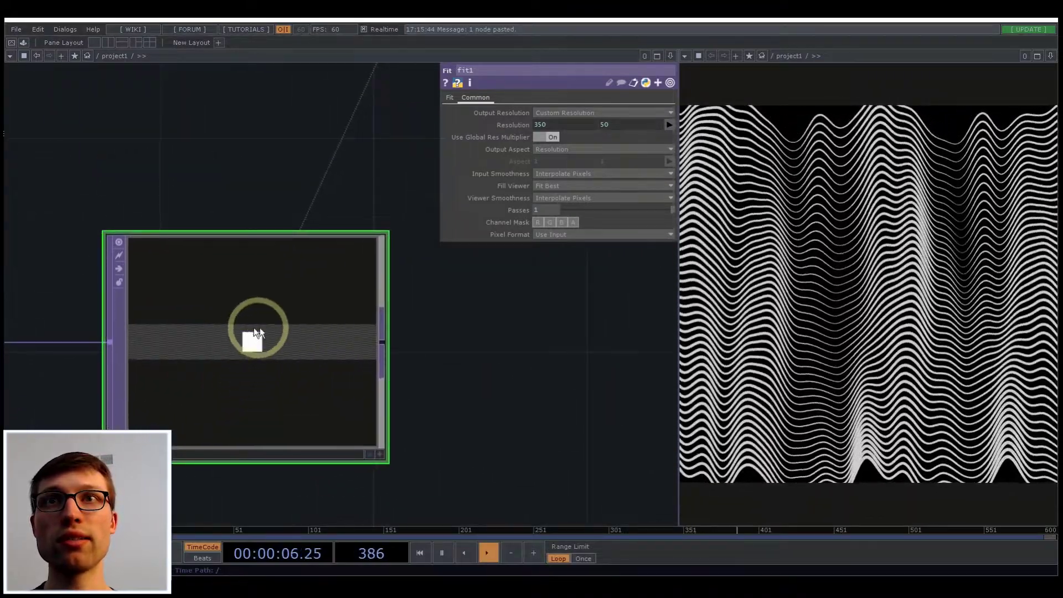
left_click(506, 73)
left_click(449, 105)
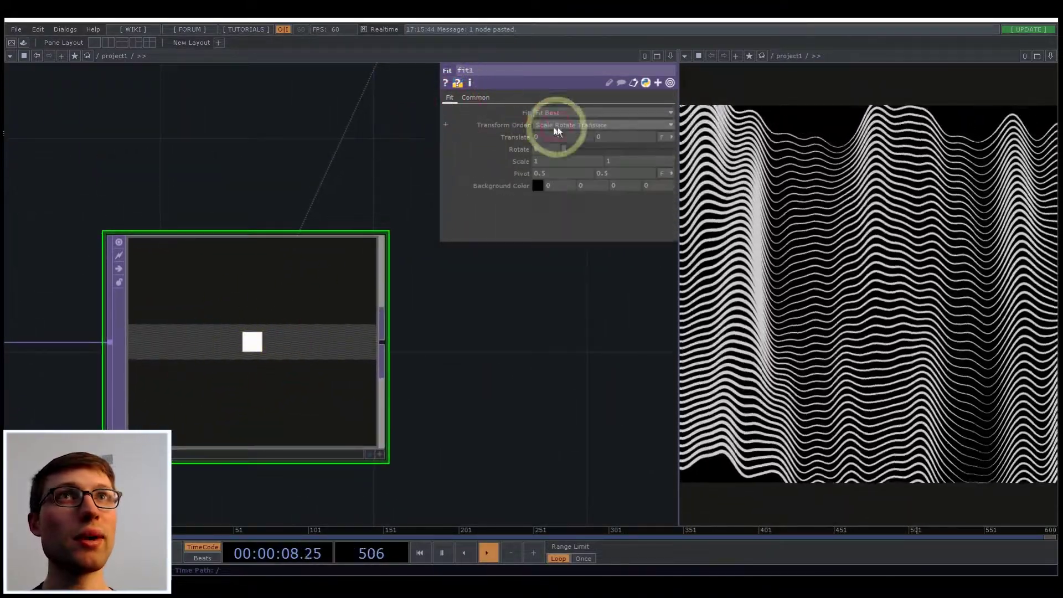
left_click(562, 114)
scroll(176, 377, "up", 2)
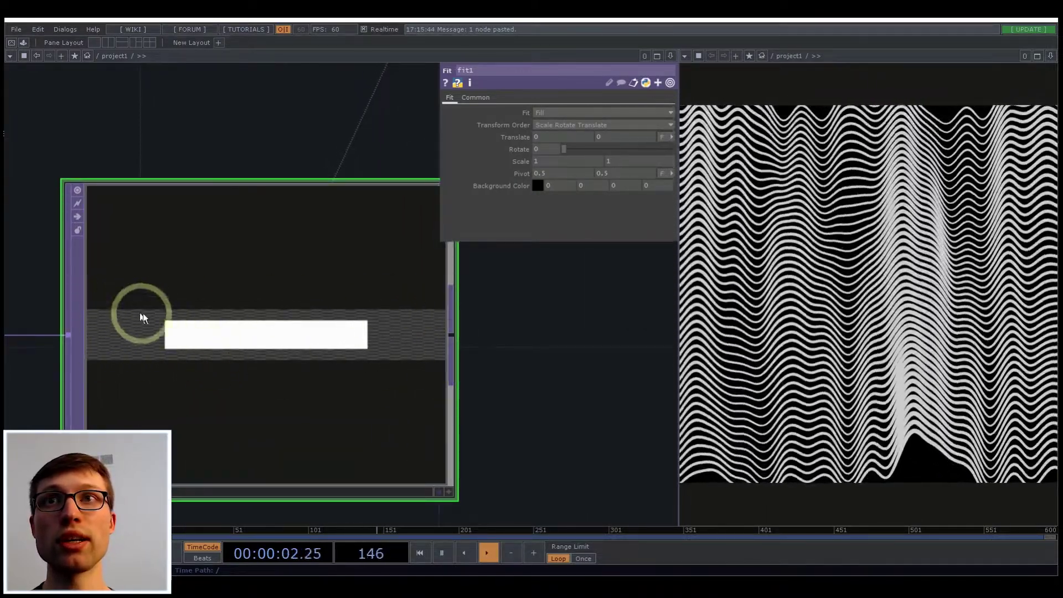
scroll(142, 313, "down", 5)
scroll(244, 420, "down", 2)
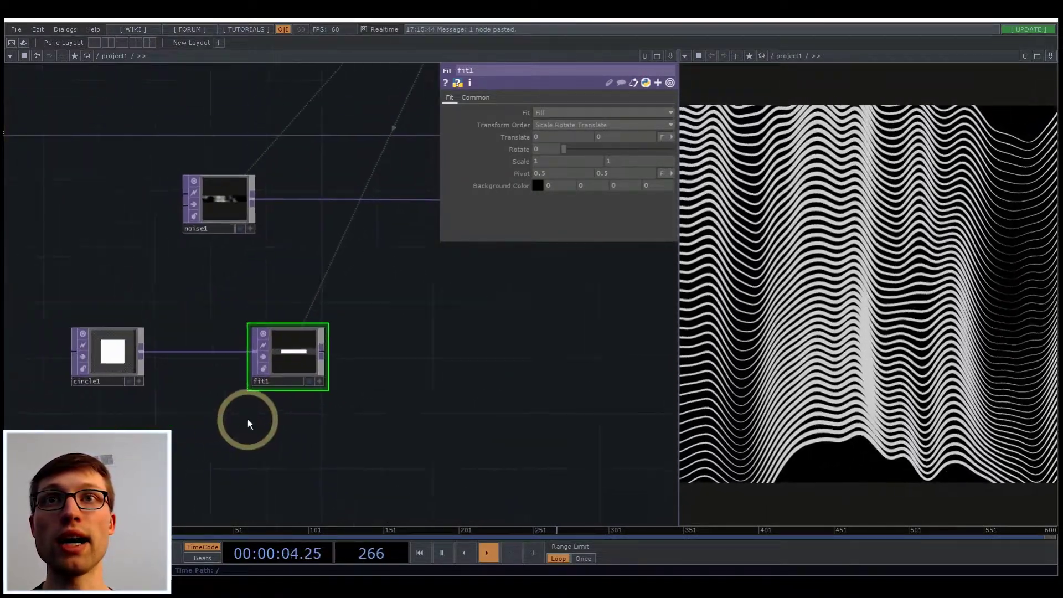
- Insert a Multiply TOP between noise1 and null5, and wire fit1 in as its second input
scroll(209, 408, "down", 4)
scroll(210, 407, "up", 4)
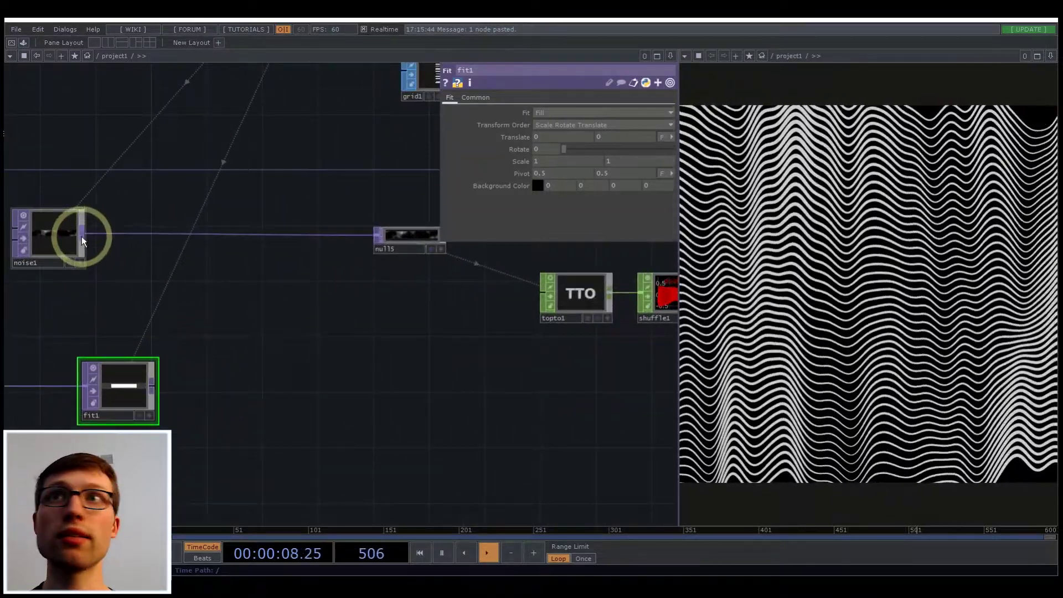
right_click(81, 237)
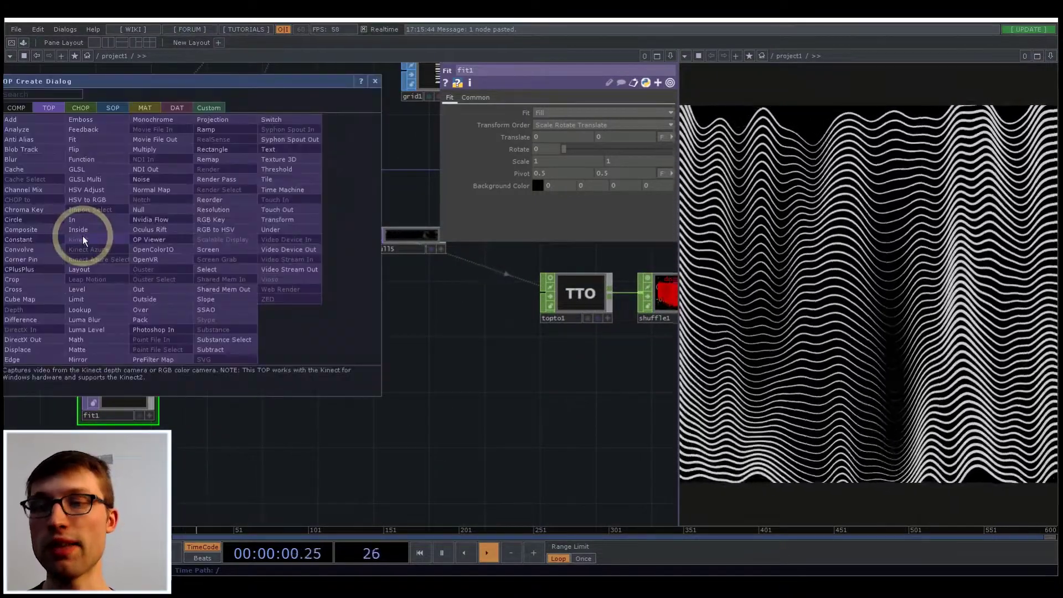
left_click(150, 149)
left_click(276, 281)
left_click_drag(152, 386, 238, 294)
left_click_drag(377, 229, 275, 242)
left_click(817, 216)
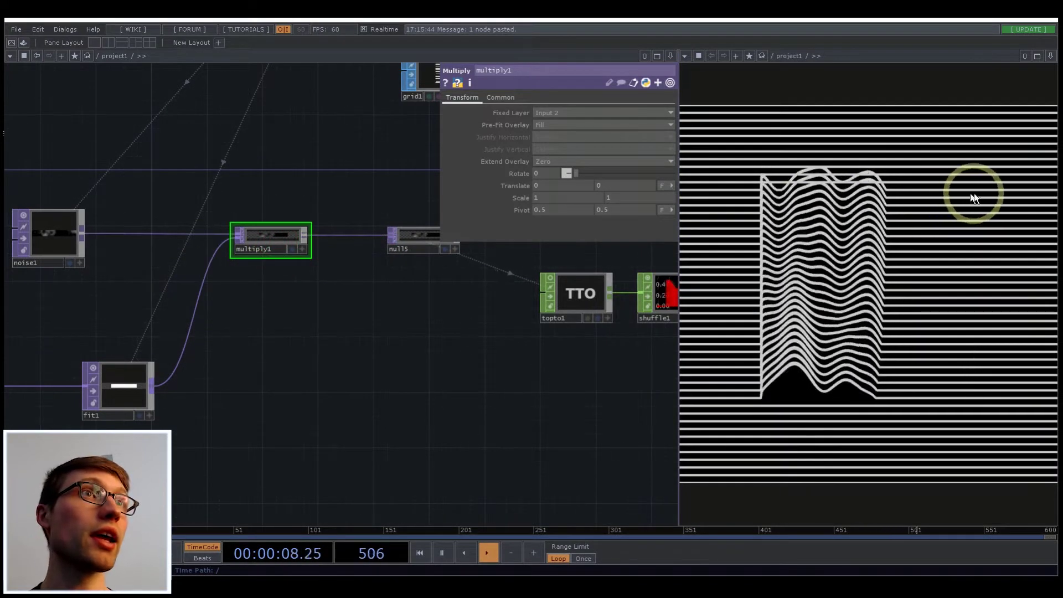
- Check the node info of fit1 and multiply1, and set multiply1's Fixed Layer to Input 1
left_click_drag(280, 401, 400, 383)
middle_click(254, 370)
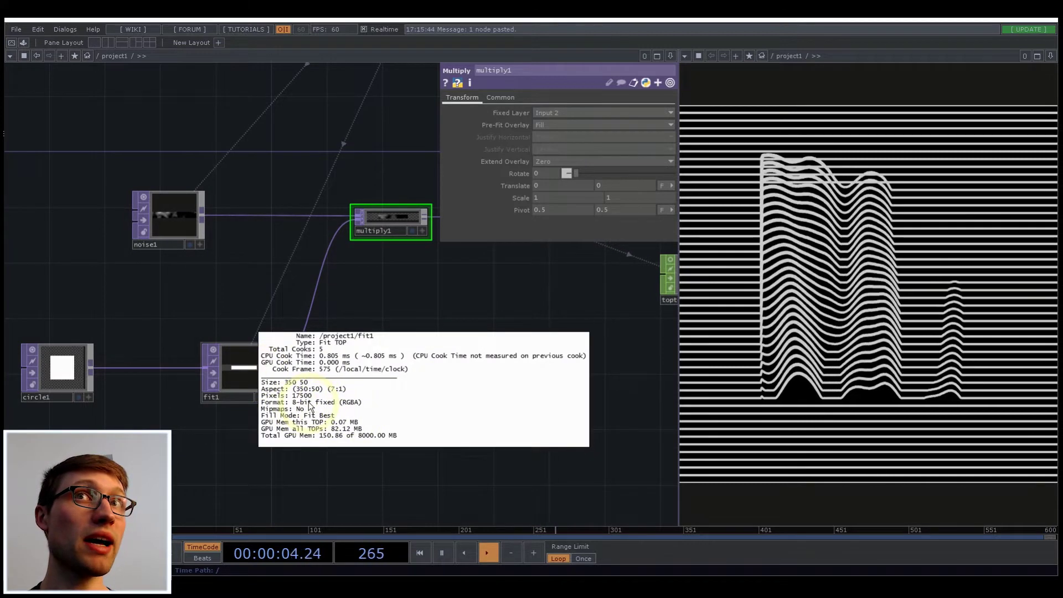
middle_click(393, 216)
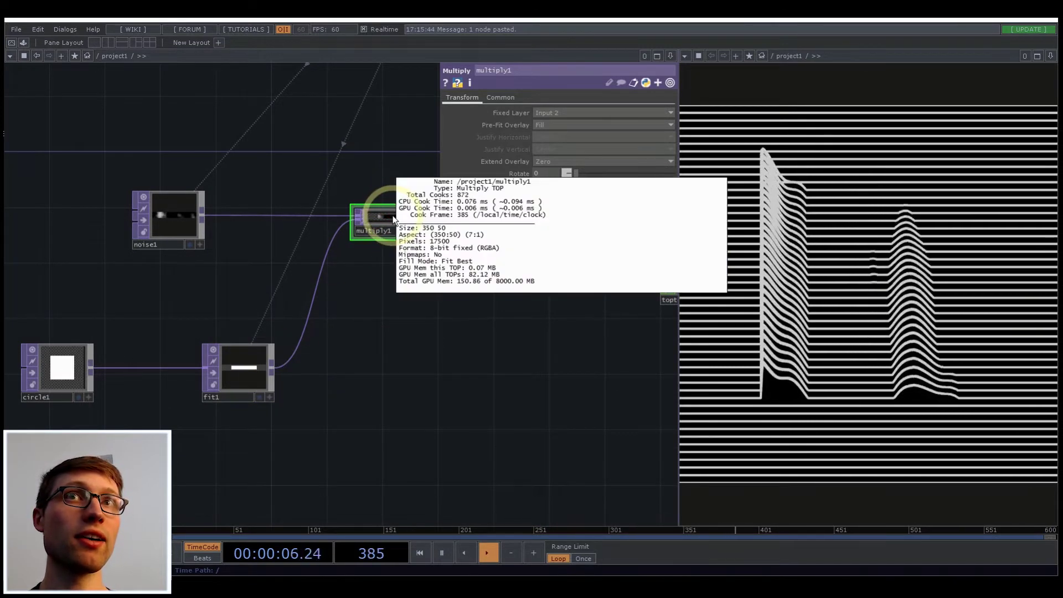
left_click(550, 113)
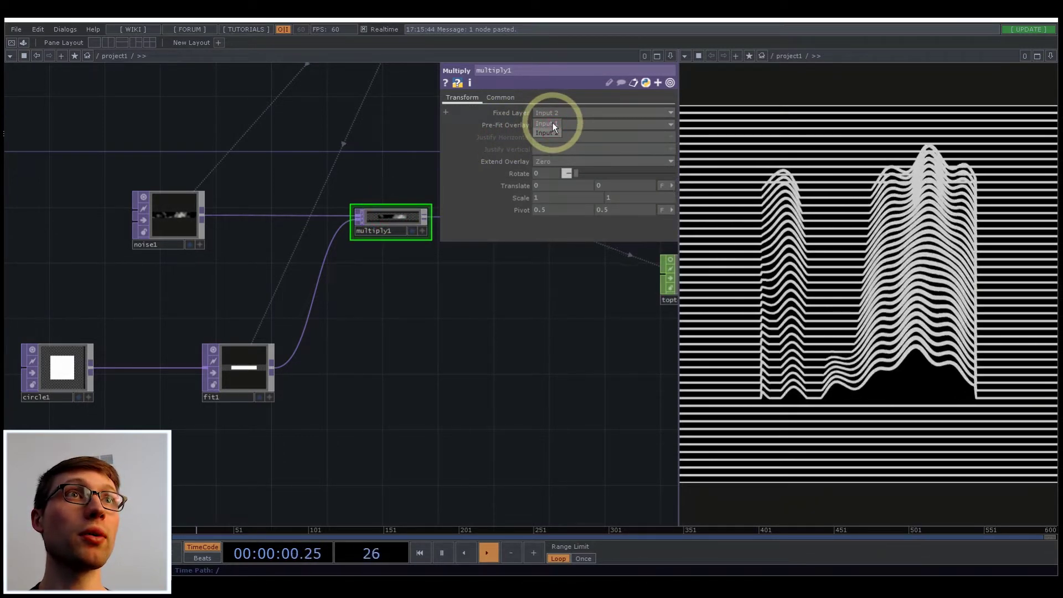
left_click(548, 123)
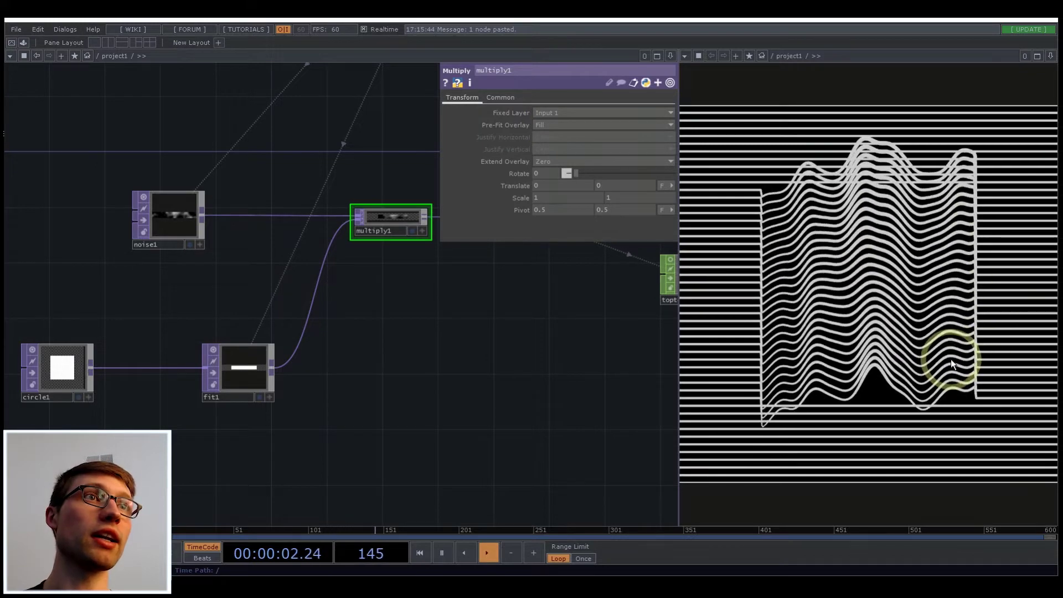
- Set circle1's Softness to 0.125
left_click(71, 377)
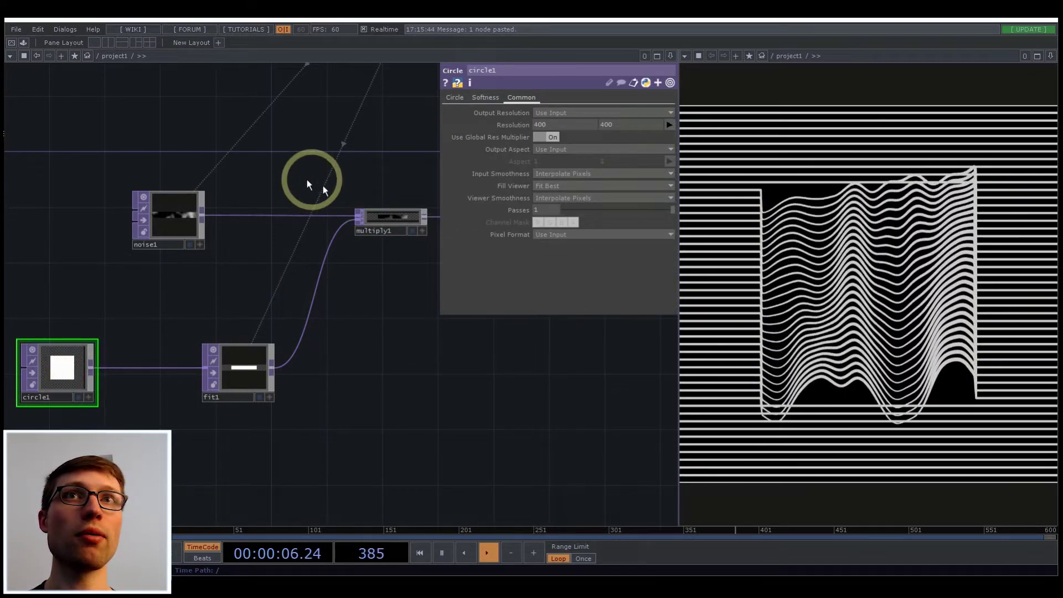
scroll(384, 219, "up", 5)
left_click_drag(355, 311, 397, 272)
scroll(397, 270, "down", 5)
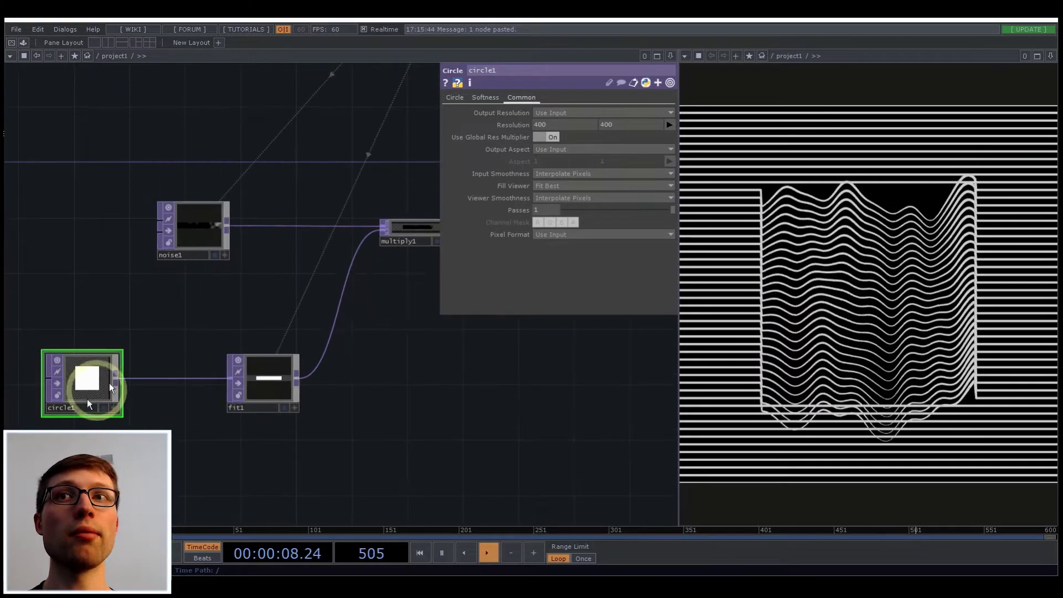
left_click_drag(132, 414, 310, 400)
left_click_drag(268, 370, 185, 370)
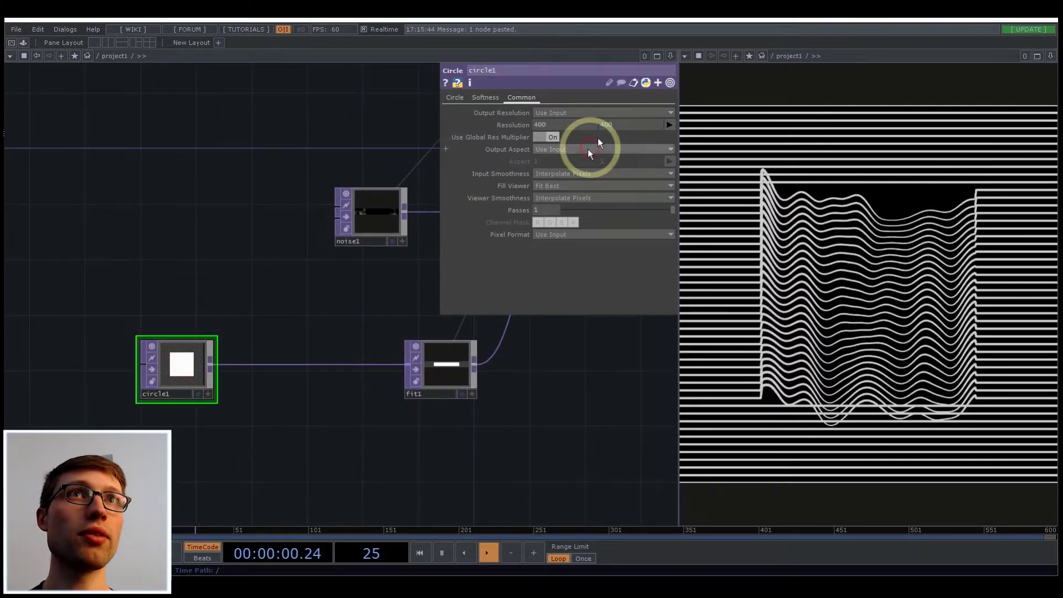
left_click(492, 96)
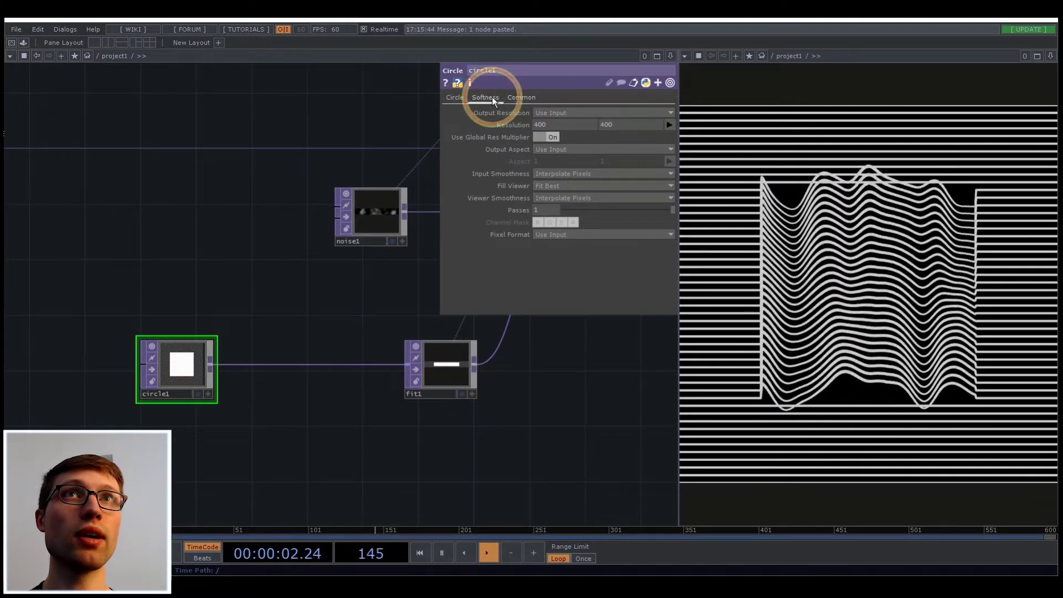
scroll(183, 338, "up", 3)
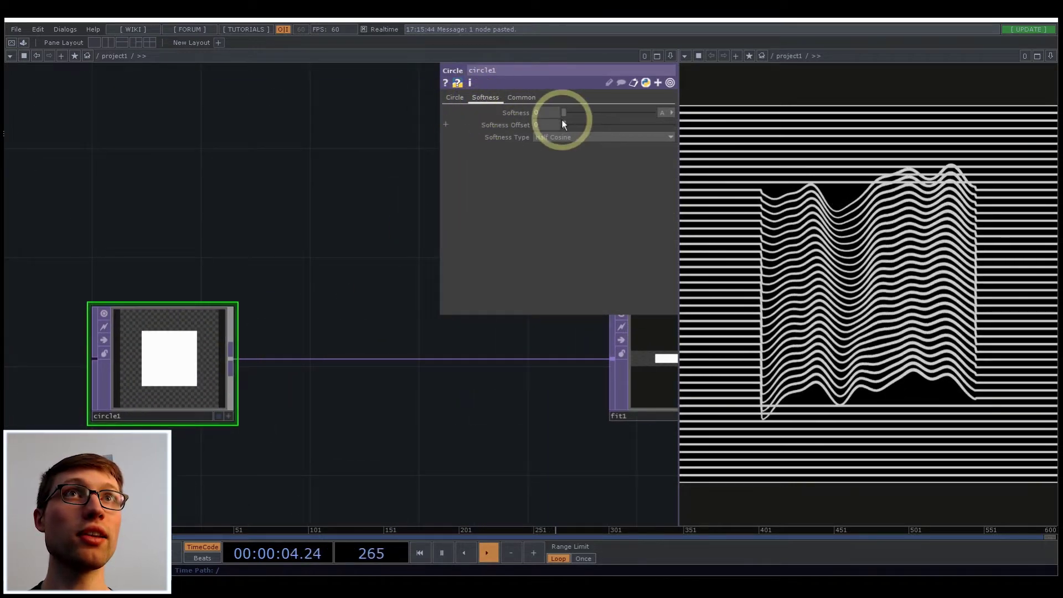
left_click_drag(563, 122, 621, 120)
scroll(517, 425, "down", 1)
left_click_drag(462, 416, 119, 427)
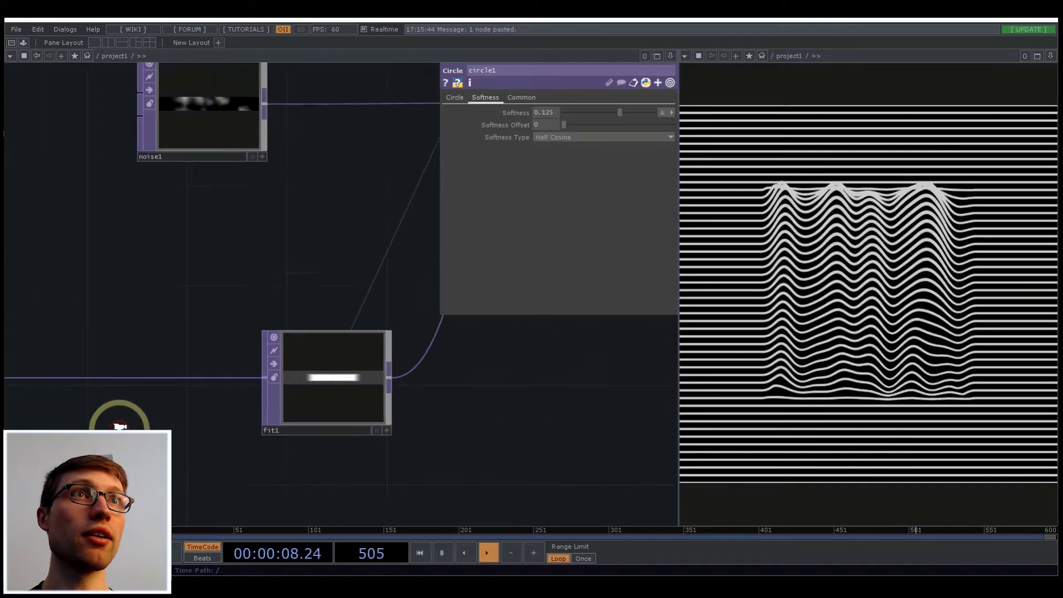
- Examine the softened shape edges in the viewers of multiply1 and fit1 and in the rendered lines
scroll(292, 304, "down", 5)
scroll(283, 299, "up", 10)
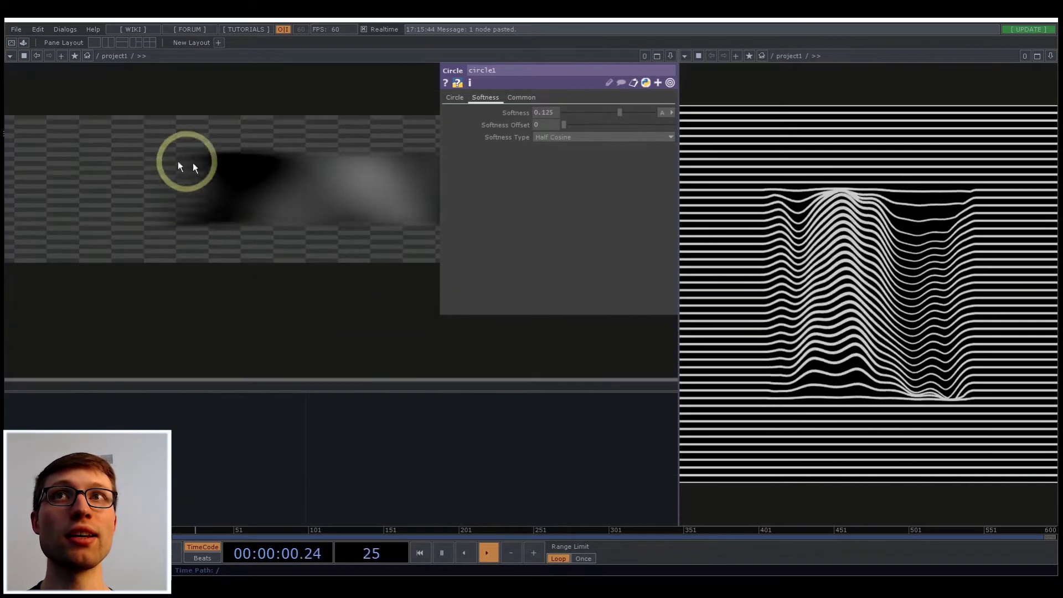
scroll(185, 248, "down", 8)
left_click_drag(249, 343, 318, 282)
left_click_drag(266, 327, 499, 109)
scroll(180, 354, "up", 5)
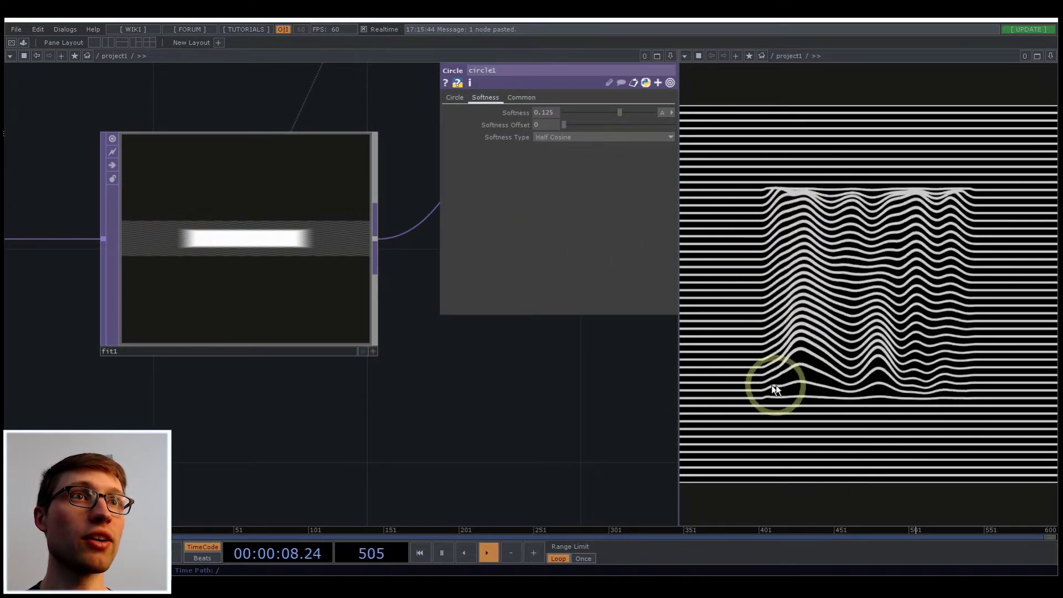
middle_click_drag(448, 414, 332, 414)
scroll(351, 415, "down", 5)
left_click_drag(384, 423, 472, 411)
scroll(268, 370, "up", 5)
left_click_drag(311, 422, 198, 421)
scroll(197, 423, "down", 5)
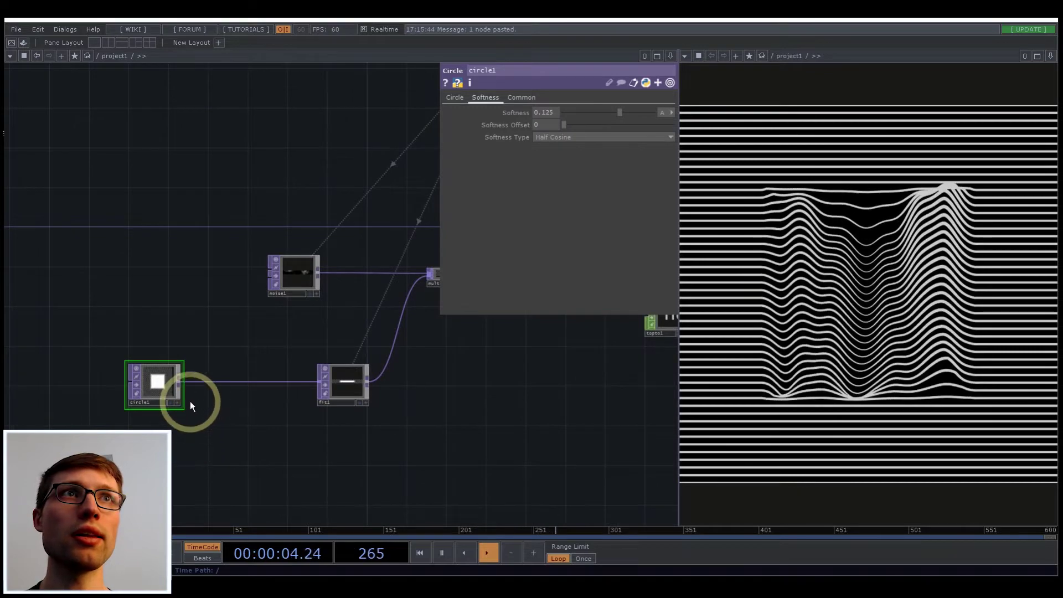
- Increase circle1's Radius to 0.45 in both directions
left_click(454, 97)
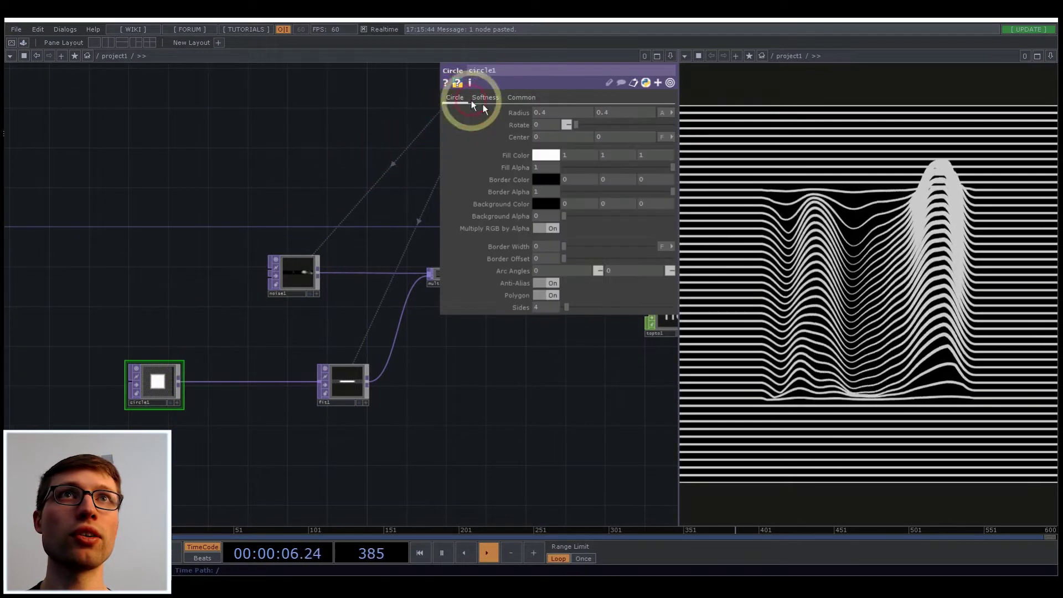
middle_click_drag(517, 118, 530, 124)
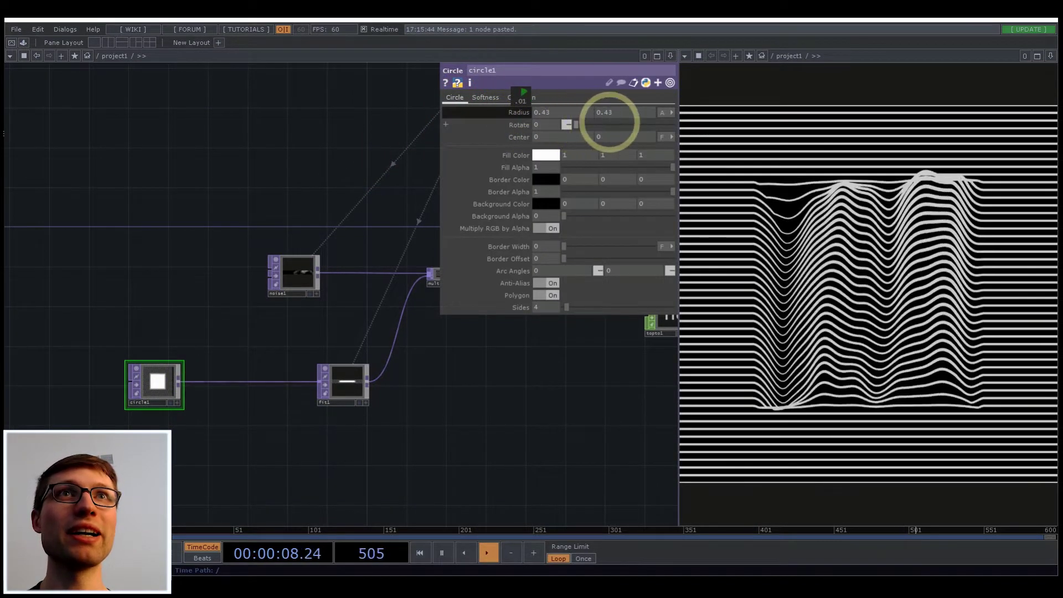
left_click(279, 344)
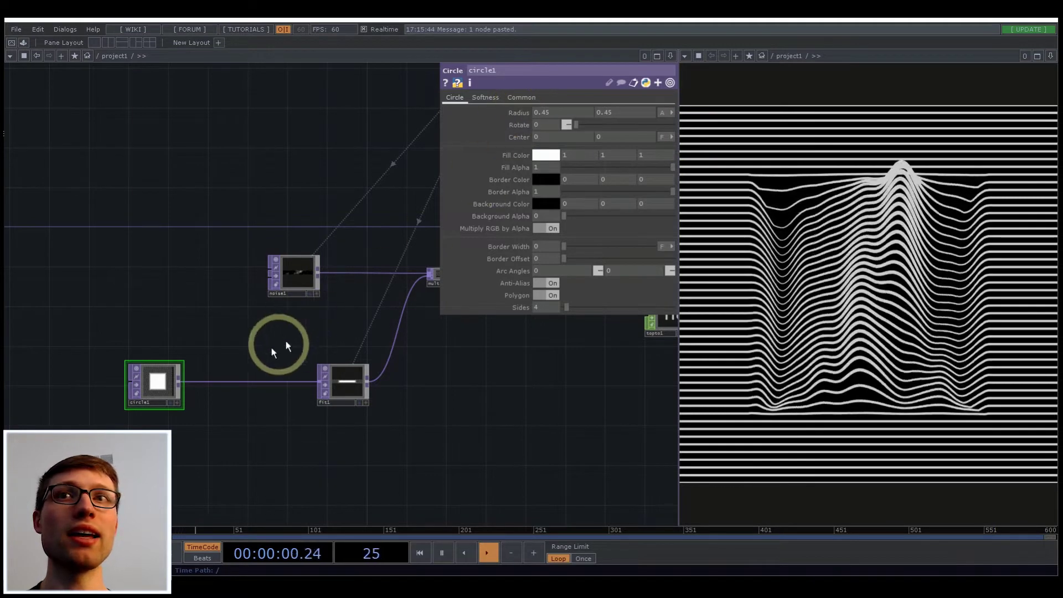
- Insert a Transform TOP between circle1 and fit1
right_click(178, 380)
type("tr")
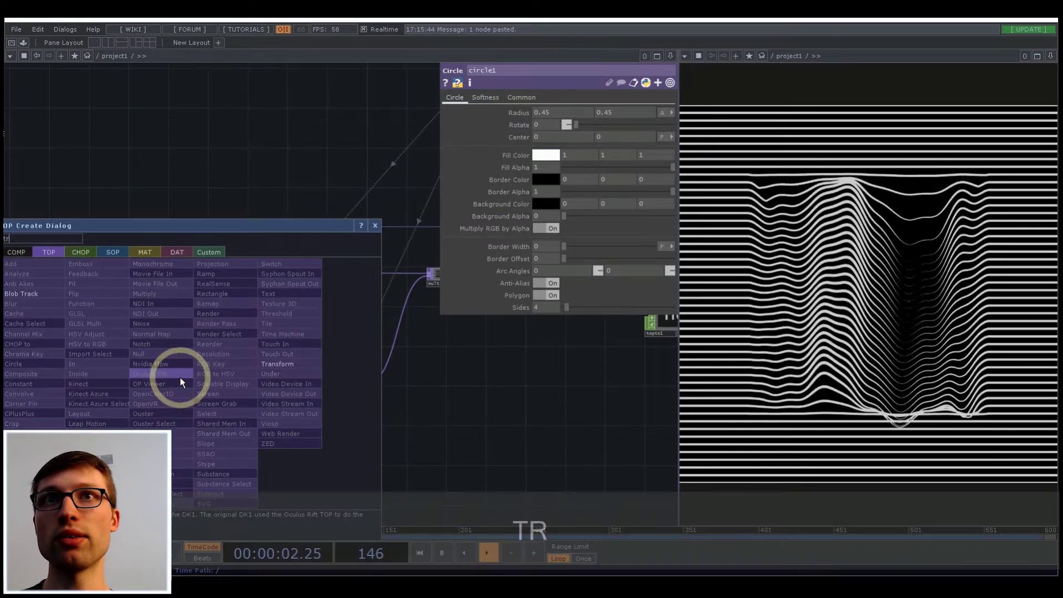
left_click(291, 364)
left_click(273, 381)
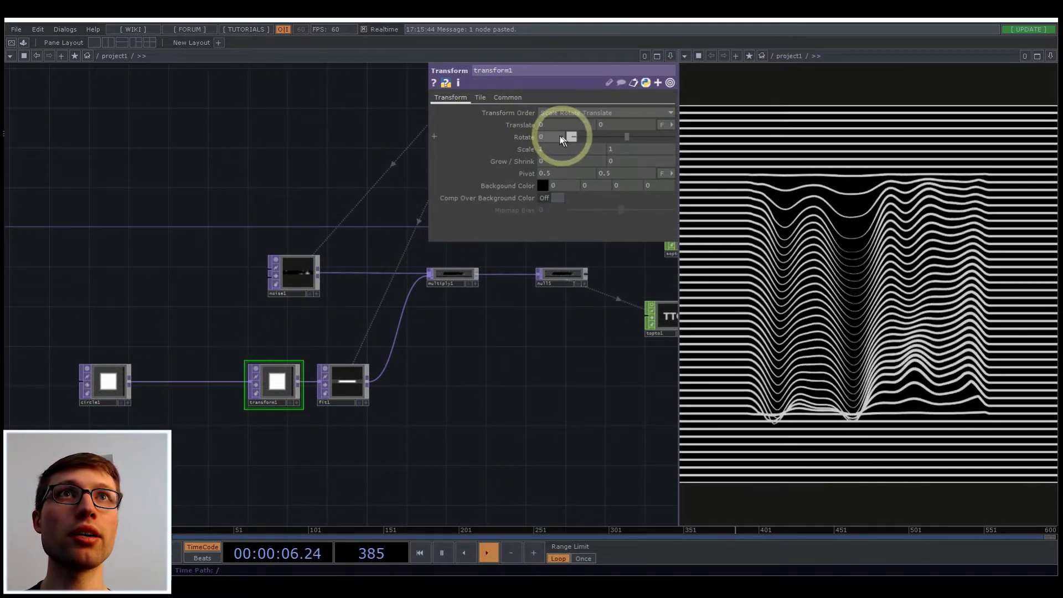
- Set transform1's Rotate to the expression absTime.seconds * 10
type("abs")
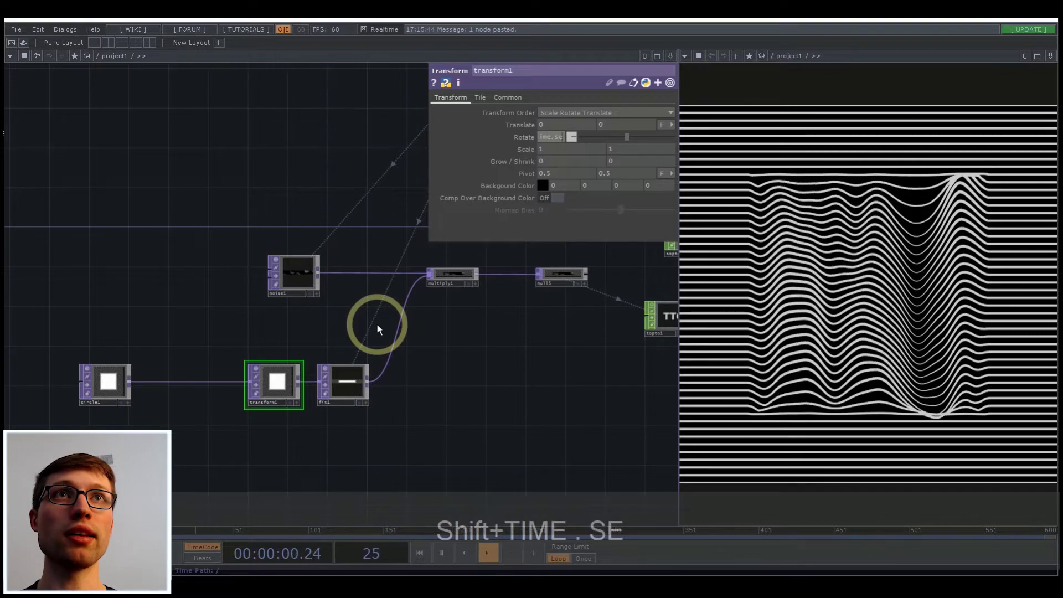
type("Time.seconds * 1")
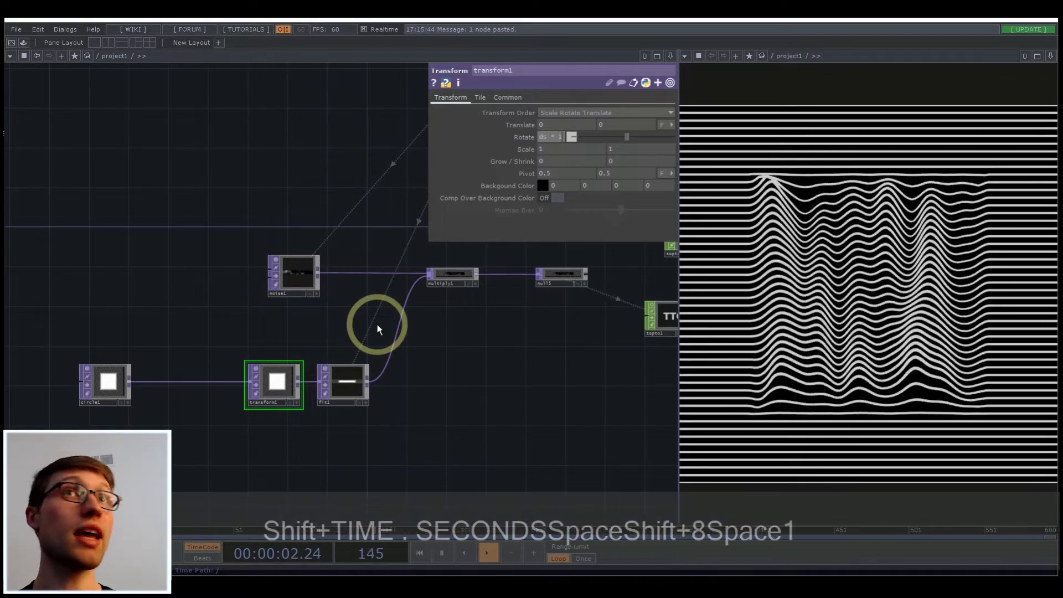
type("0")
key("Return")
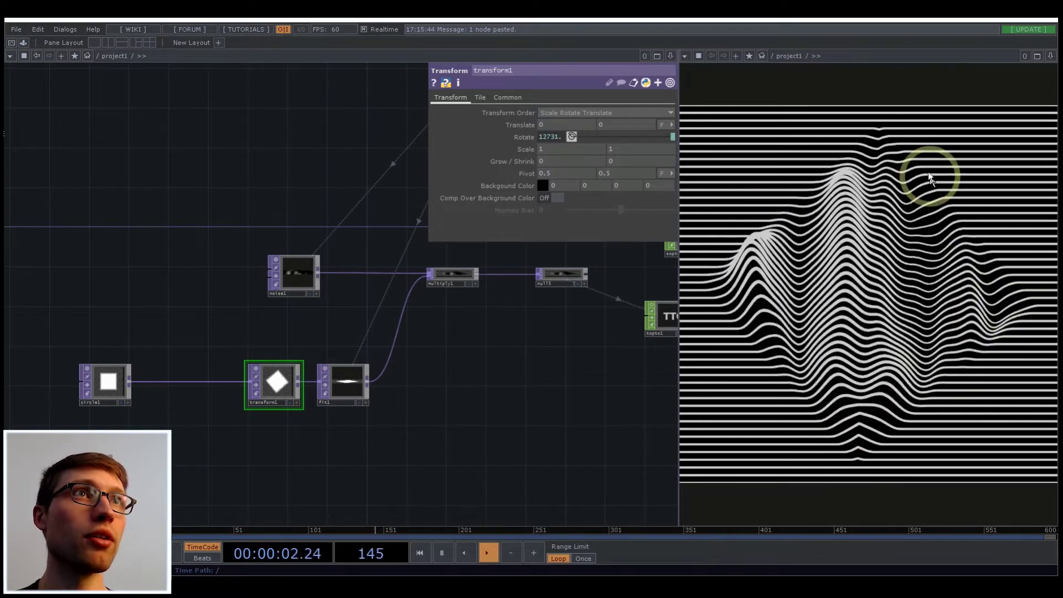
left_click_drag(500, 383, 433, 381)
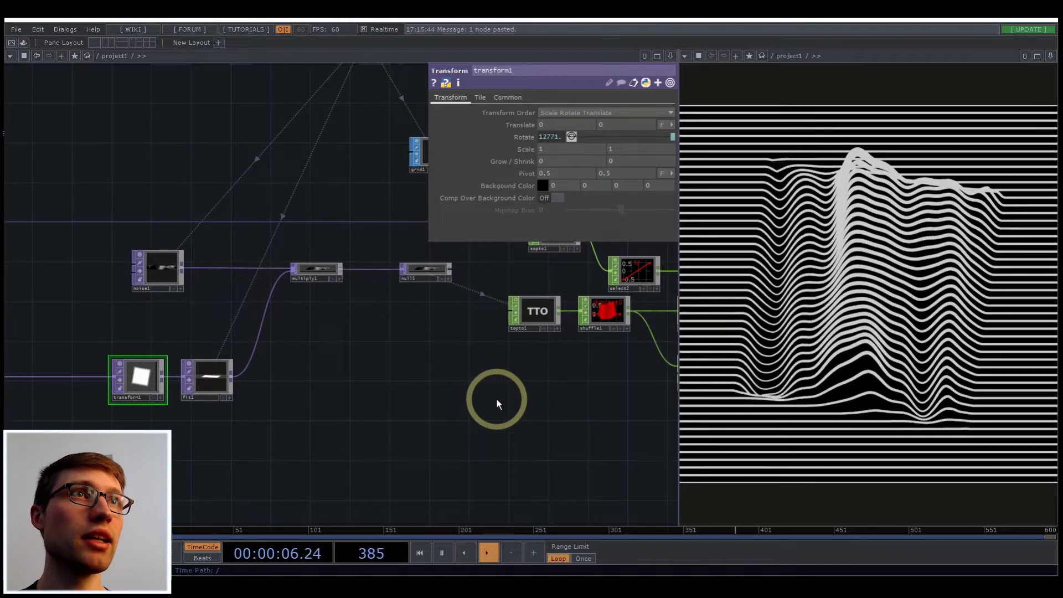
left_click_drag(496, 398, 226, 392)
scroll(233, 397, "down", 2)
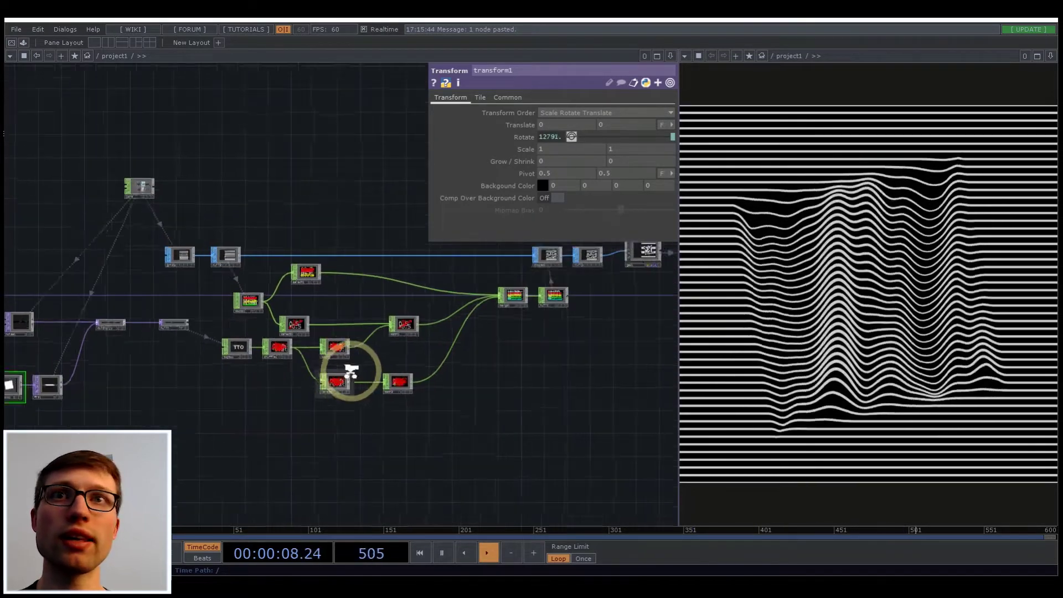
- Lower the minimum of math3's To Range to 1.04 so the thinnest parts of the lines become narrower
scroll(350, 371, "up", 3)
left_click(475, 396)
left_click(587, 152)
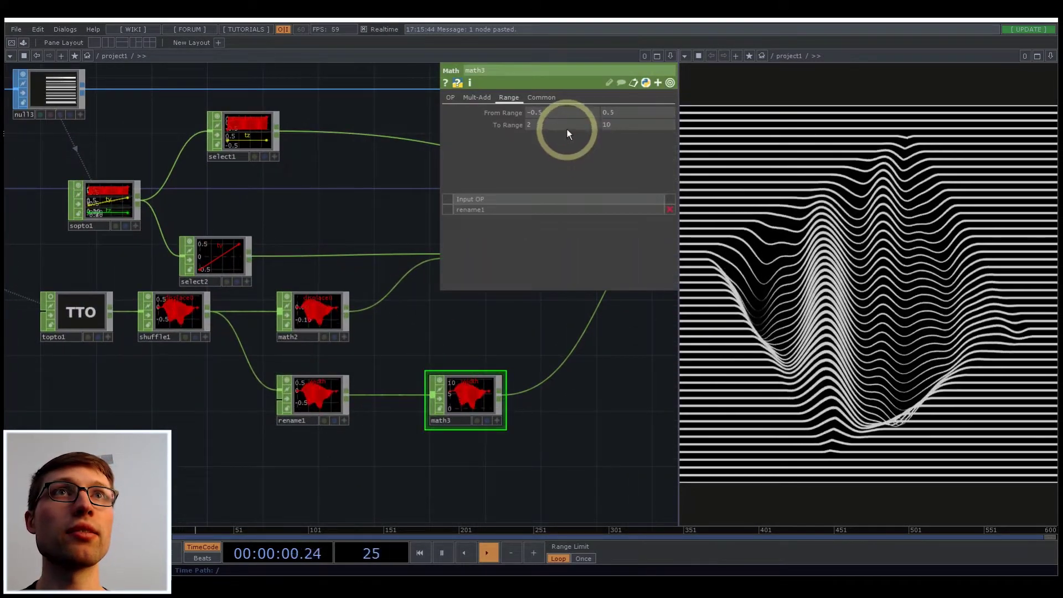
mouse_move(567, 134)
middle_mouse_down()
mouse_move(560, 108)
mouse_move(566, 138)
mouse_move(603, 136)
mouse_move(563, 123)
middle_mouse_up()
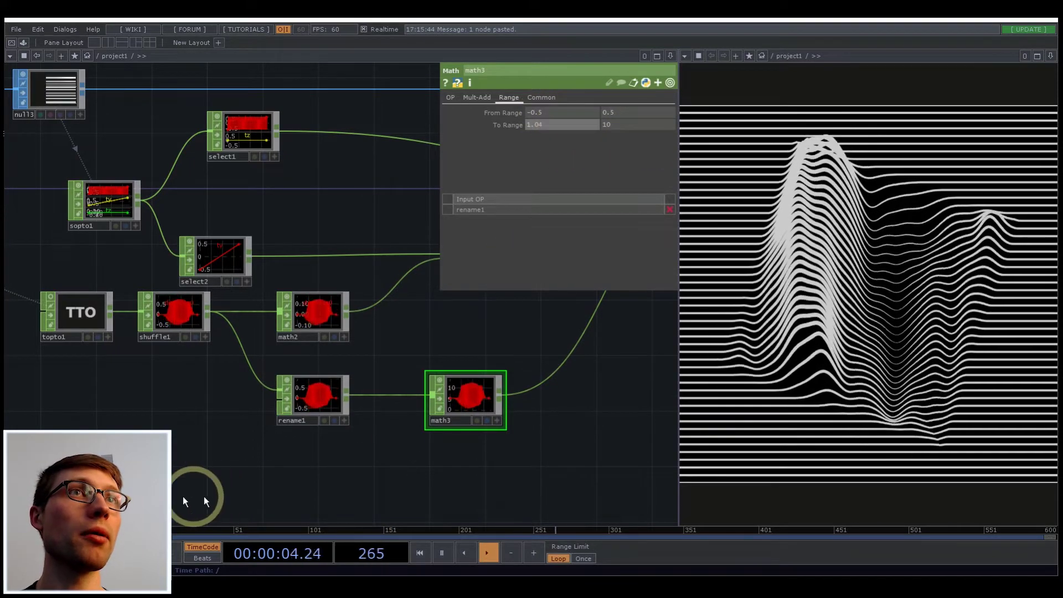
left_click_drag(201, 446, 313, 408)
scroll(313, 408, "down", 8)
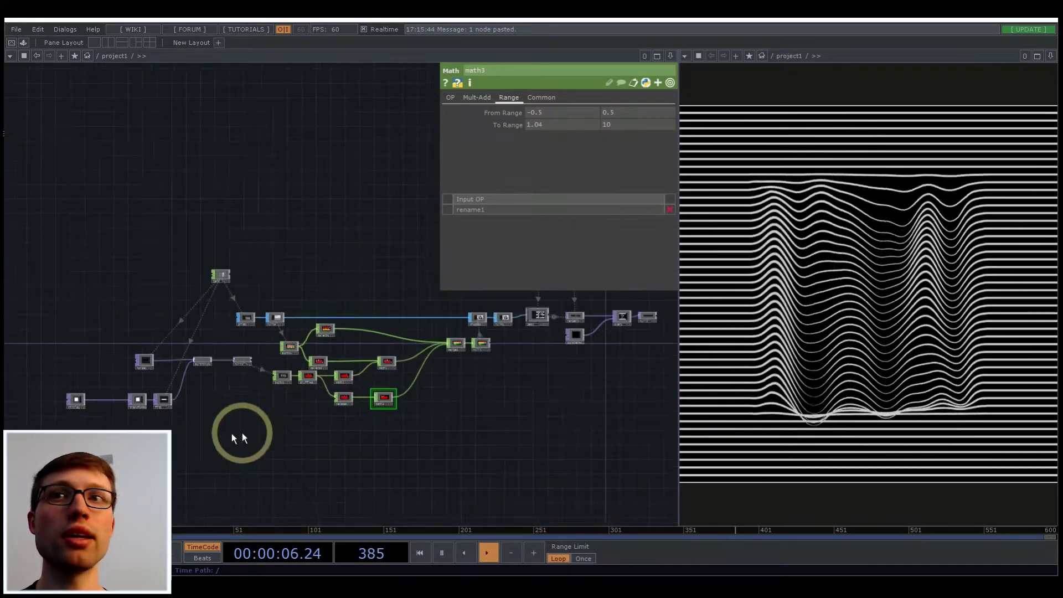
- Place a Ramp TOP just below circle1 in the network
left_click_drag(95, 421, 166, 415)
scroll(166, 415, "up", 6)
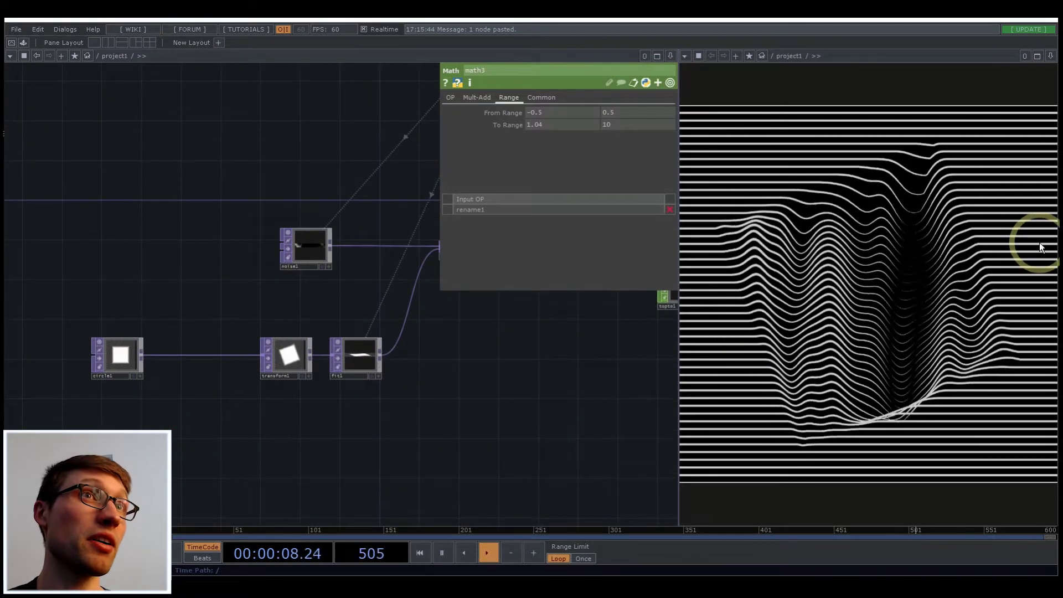
left_click_drag(457, 411, 430, 402)
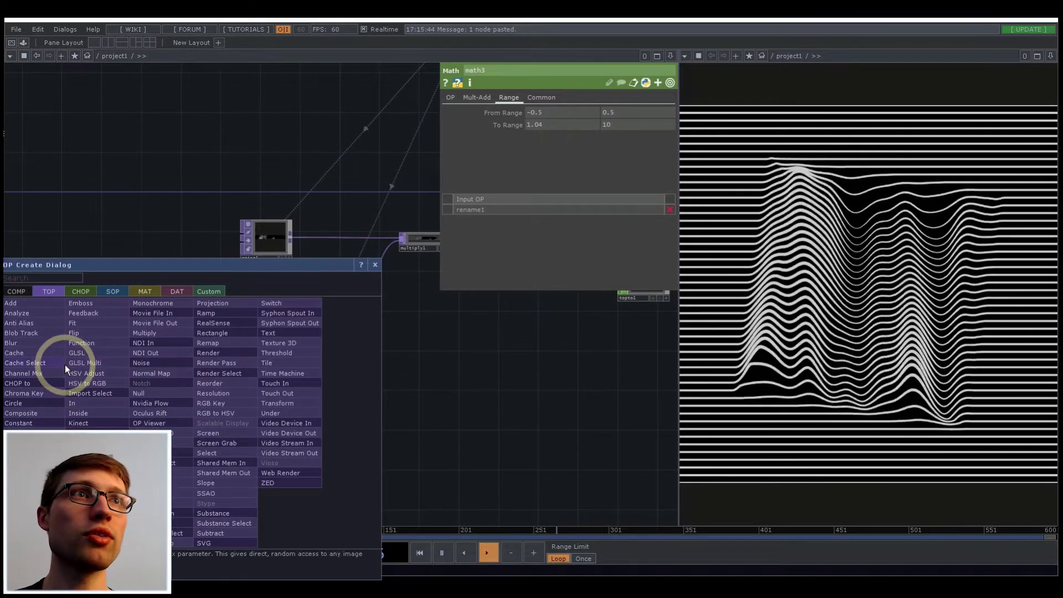
left_click(424, 426)
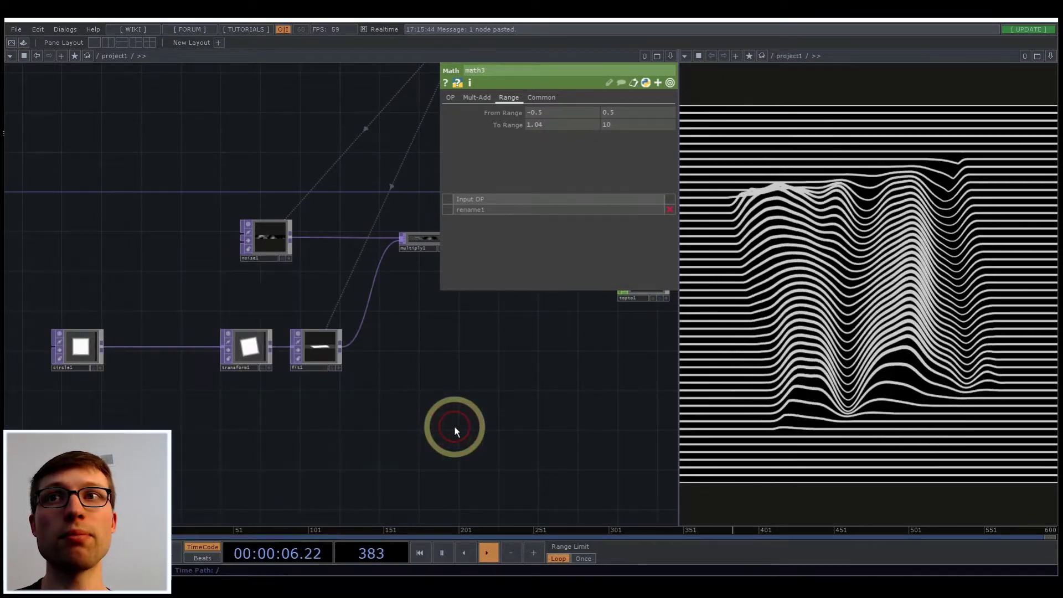
left_click(83, 352)
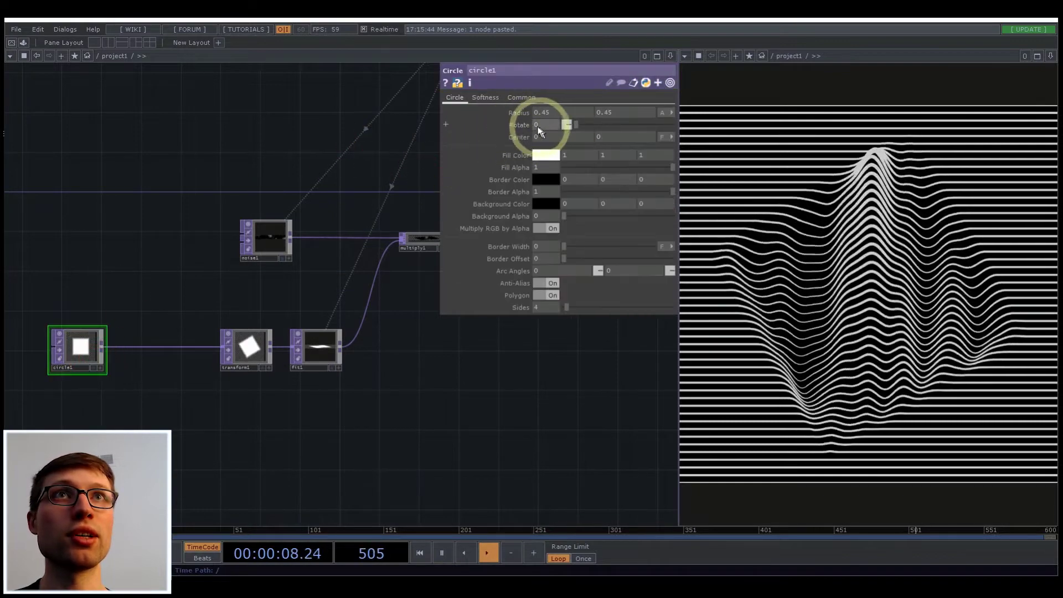
left_click_drag(188, 412, 260, 400)
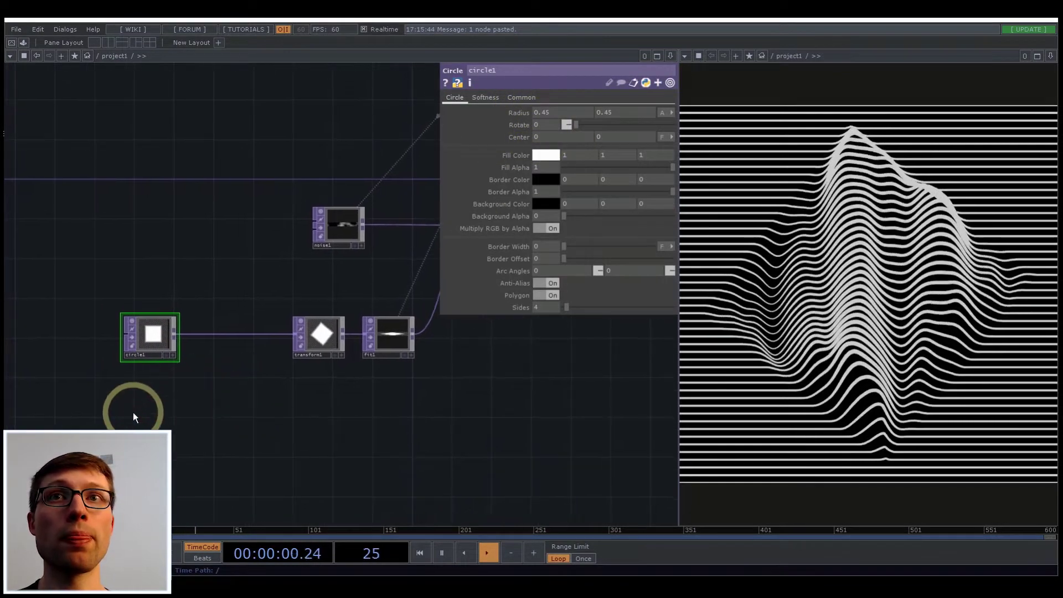
key("Tab")
type("ra")
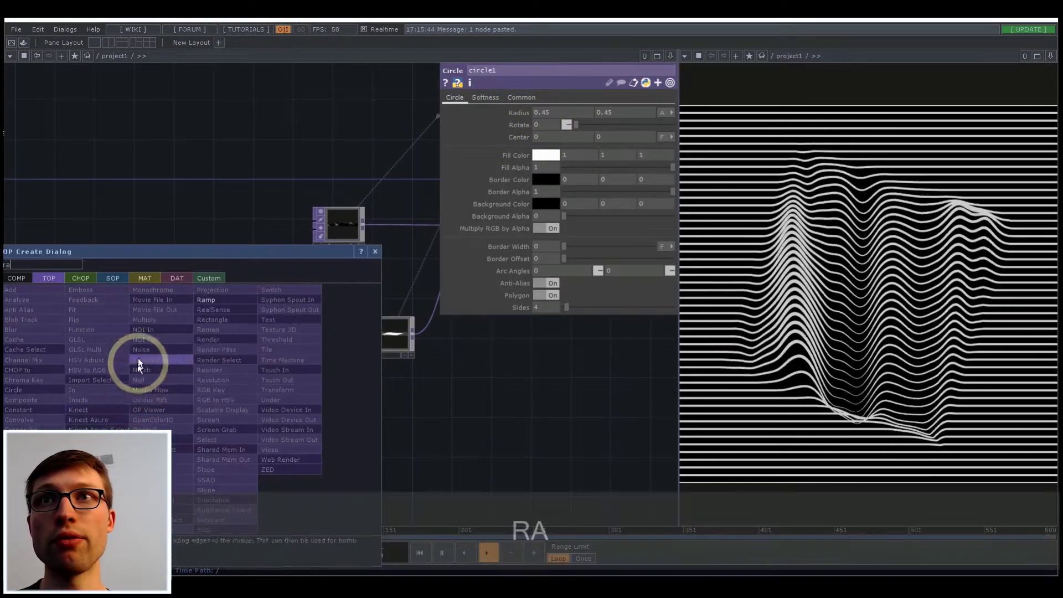
left_click(214, 299)
left_click(155, 416)
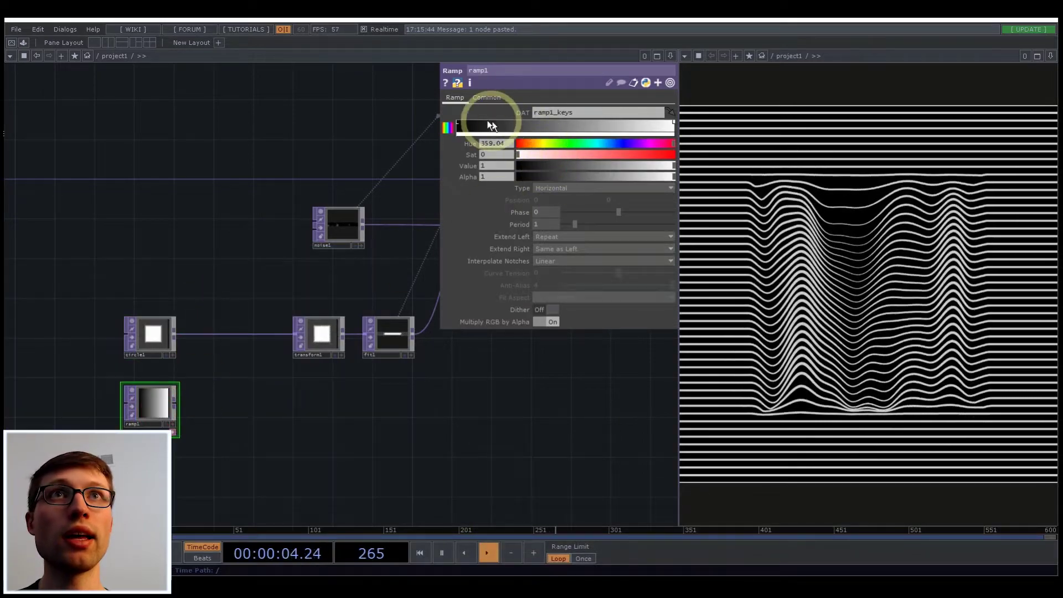
- Colour ramp1 as a horizontal blue-to-red gradient with a middle magenta key of hue 305.168, saturation 0.8954 and value 0.771
left_click(457, 120)
left_click(622, 146)
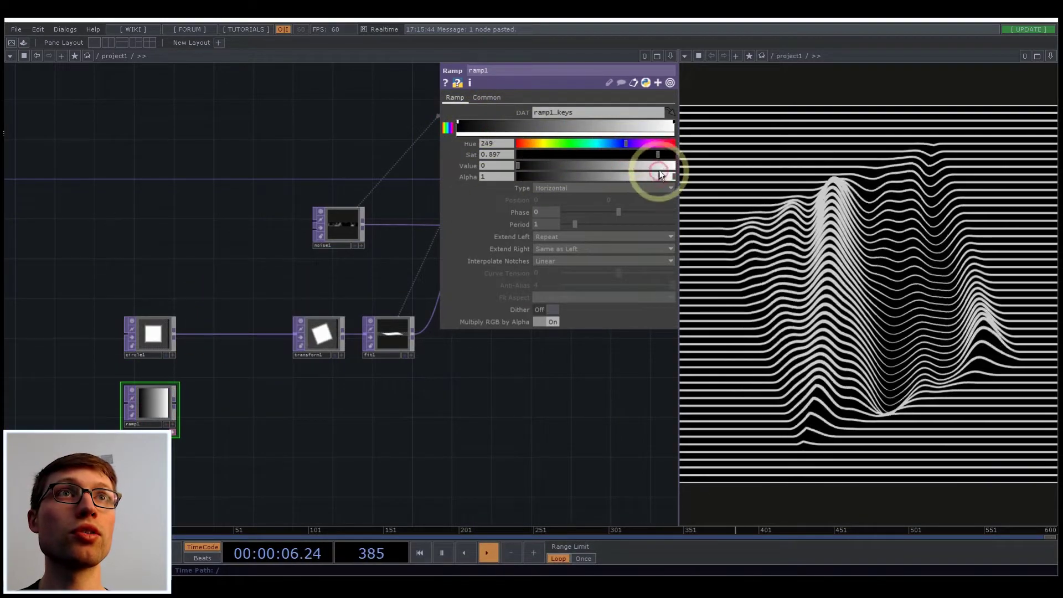
left_click_drag(659, 170, 672, 143)
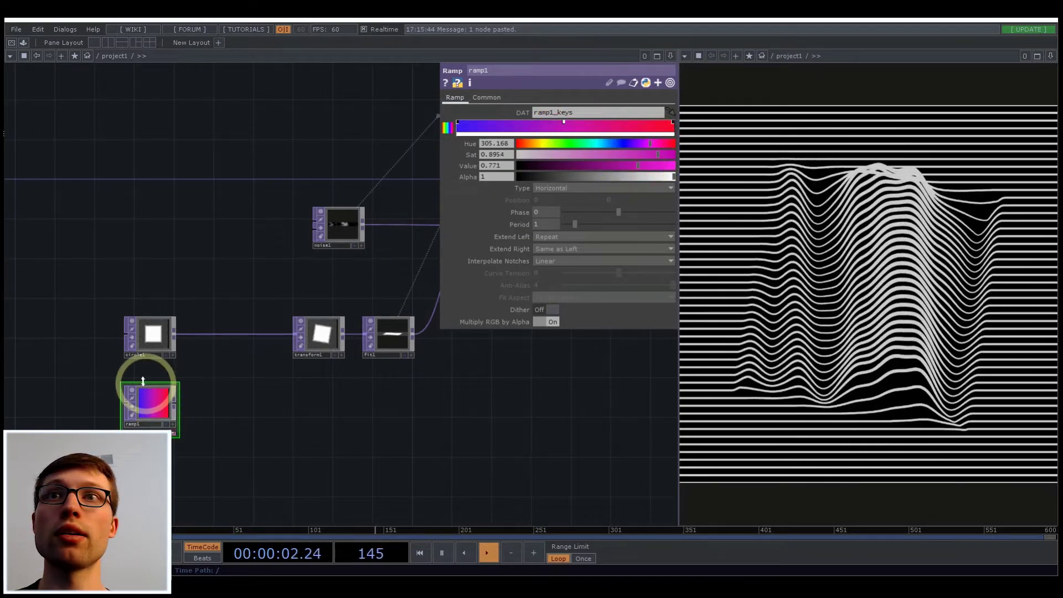
- Insert a Multiply TOP between circle1 and transform1 and connect ramp1 as its second input
right_click(175, 331)
type("mu")
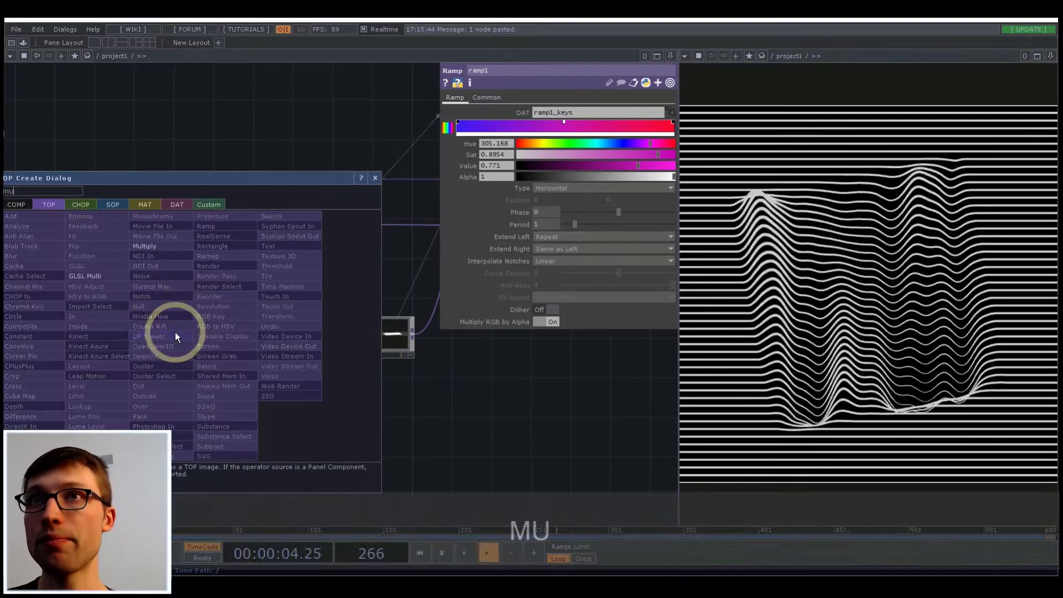
left_click(159, 250)
left_click(230, 362)
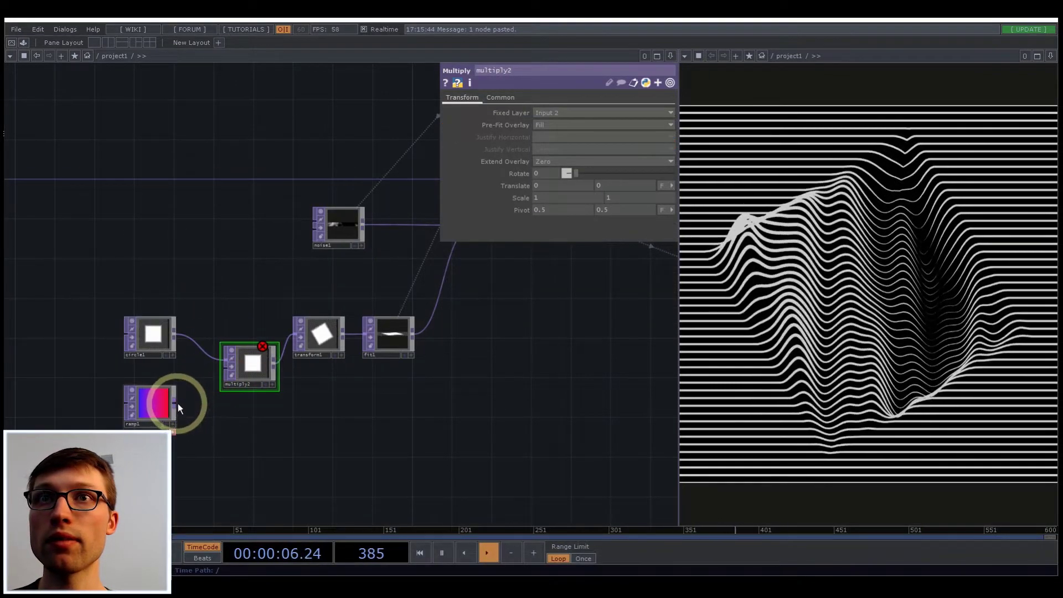
left_click_drag(175, 403, 244, 331)
scroll(404, 347, "up", 5)
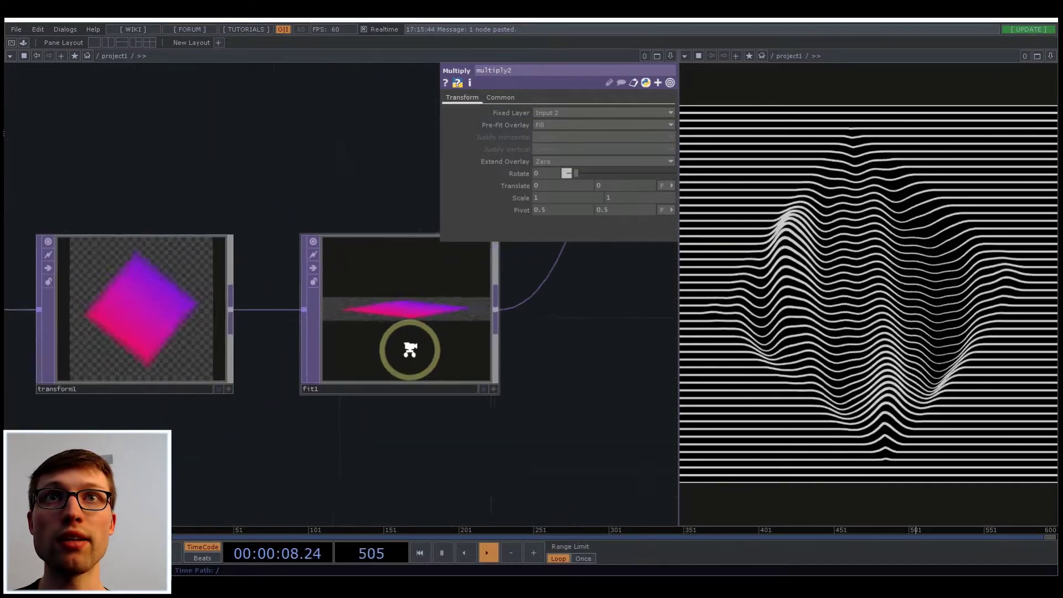
- Add two intermediate keys to ramp1's gradient, a blue-violet one with hue 256.722 and a red one with hue 345.862
scroll(408, 349, "down", 3)
left_click(77, 418)
scroll(190, 338, "up", 4)
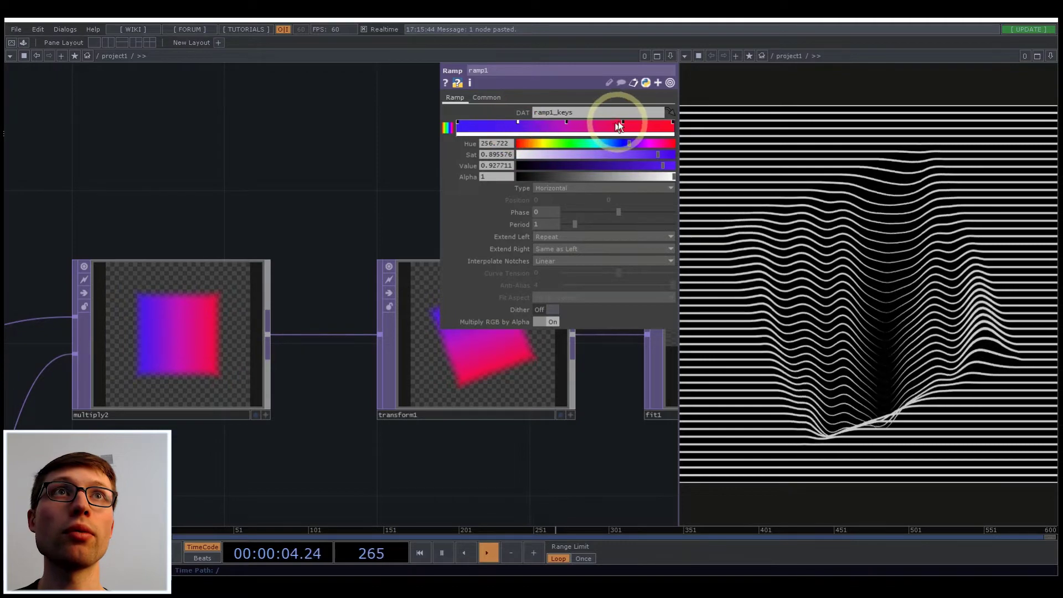
scroll(315, 474, "down", 3)
scroll(301, 408, "down", 2)
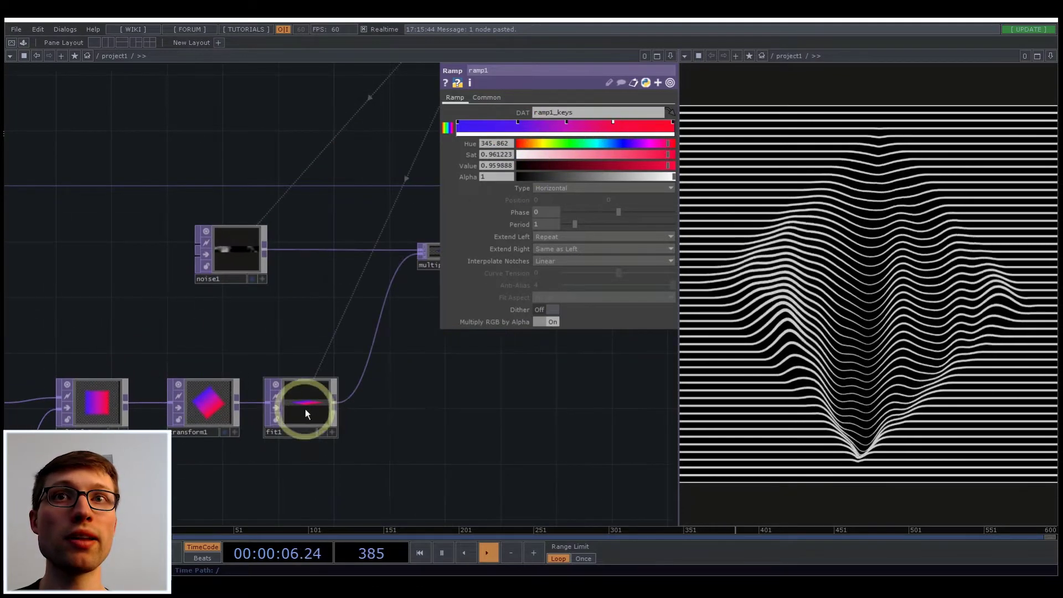
- Examine the coloured rotating square in fit1's viewer and its connection into multiply1
scroll(437, 418, "down", 1)
scroll(387, 263, "up", 2)
scroll(324, 337, "down", 3)
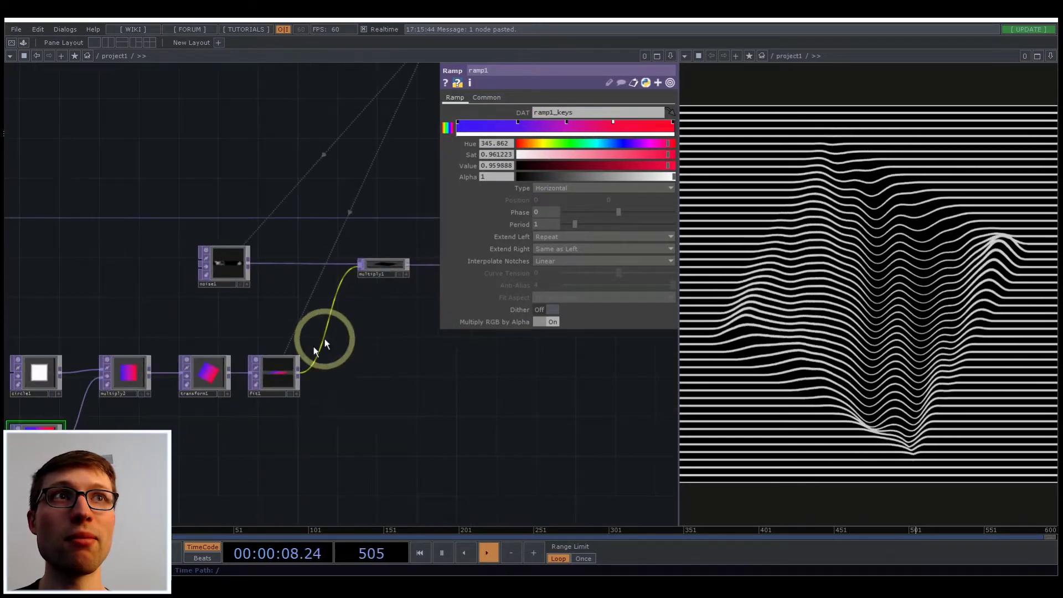
scroll(272, 377, "up", 5)
scroll(261, 320, "down", 5)
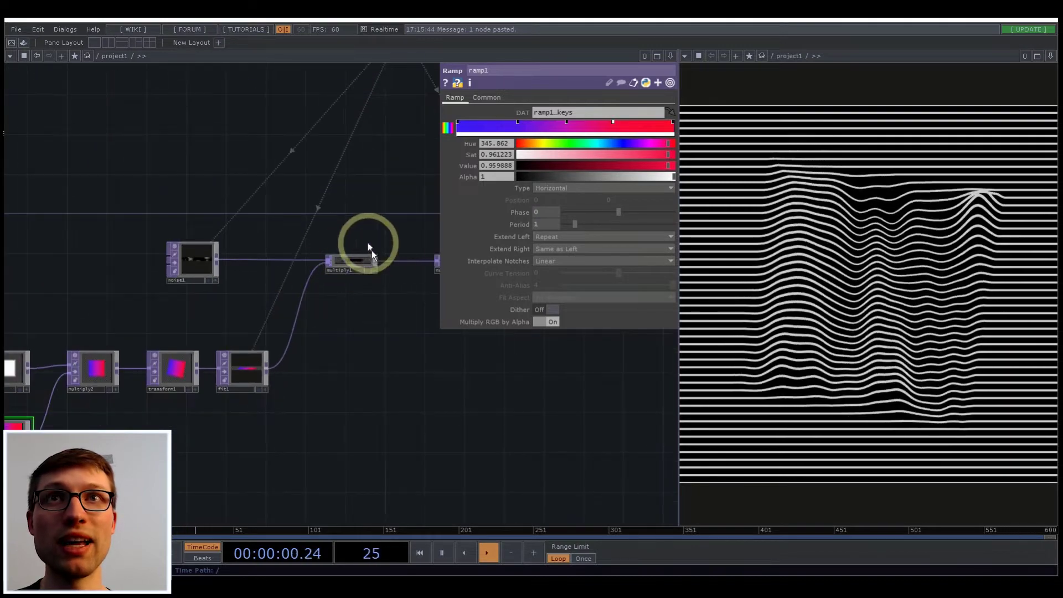
scroll(316, 360, "up", 2)
scroll(206, 397, "up", 3)
scroll(183, 346, "up", 3)
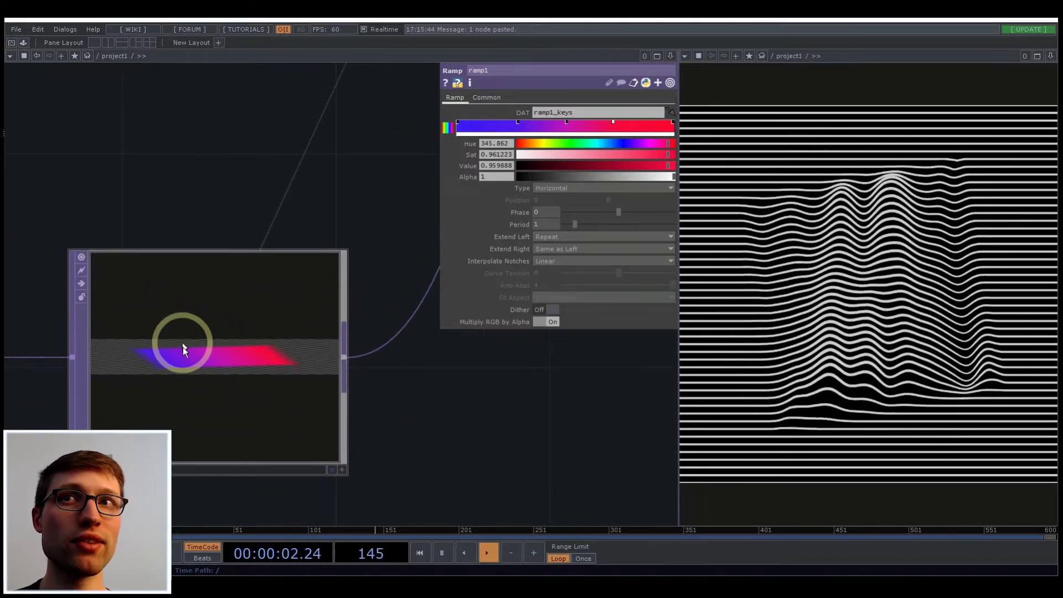
scroll(268, 397, "down", 5)
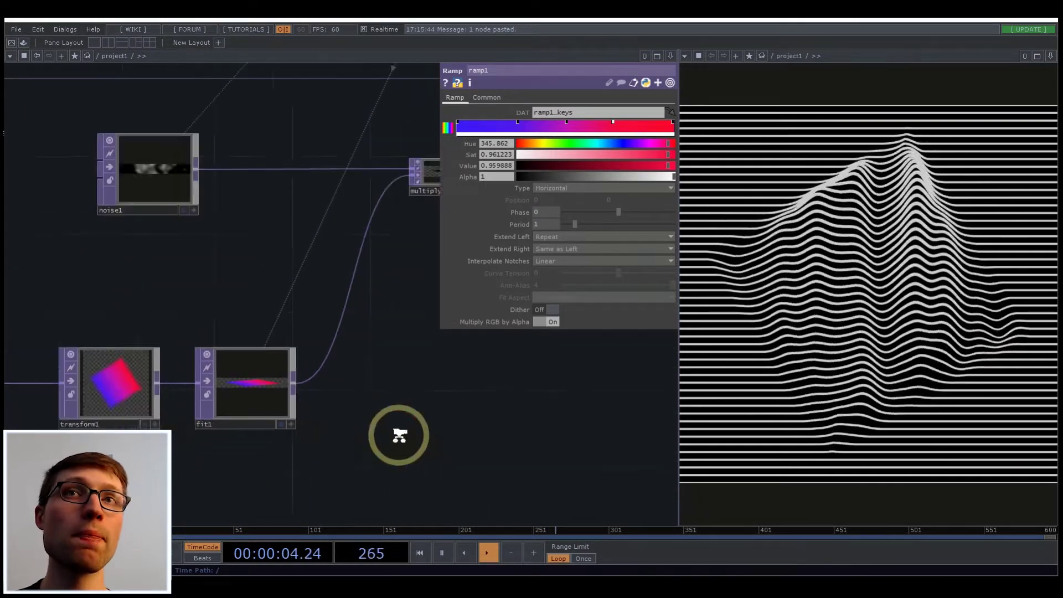
- Insert a Reorder TOP between fit1 and multiply1
left_click_drag(399, 434, 296, 452)
right_click(192, 400)
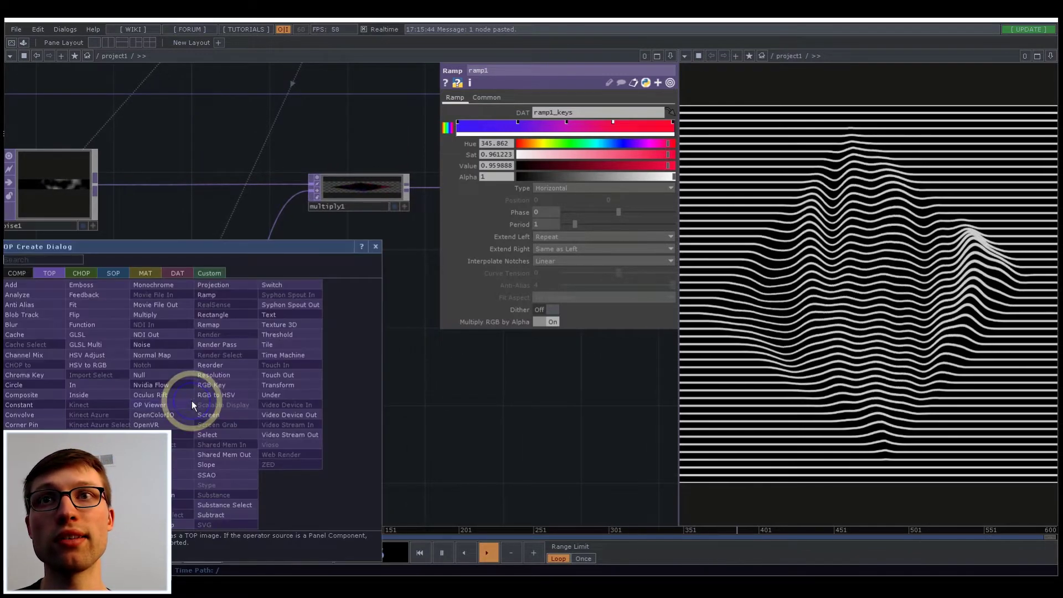
type("re")
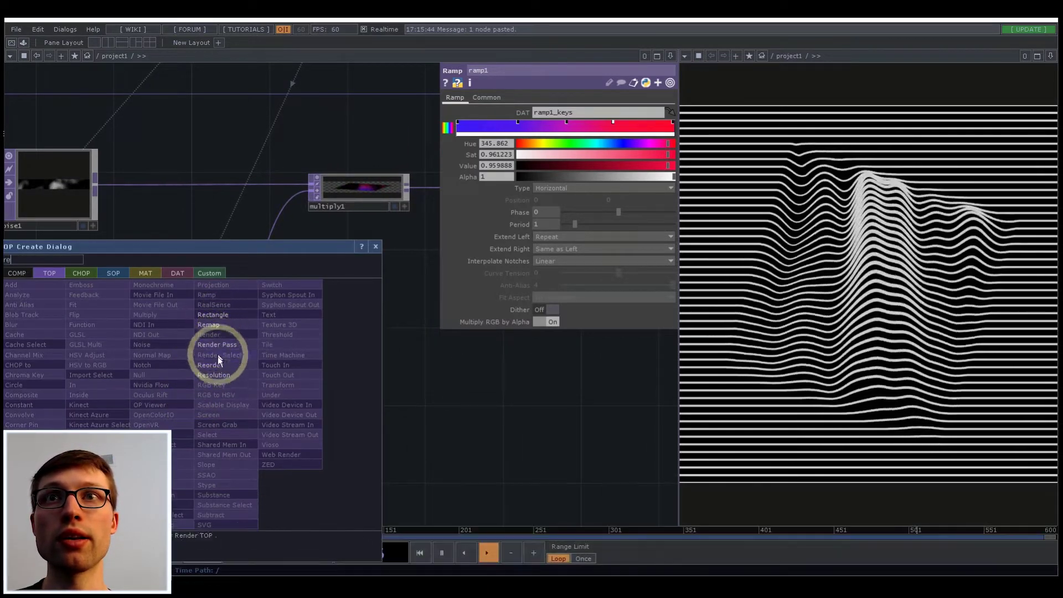
left_click(210, 365)
left_click(261, 267)
left_click(320, 256)
- Set reorder1's red, green, blue and alpha outputs all to Input 1's Alpha and inspect the white mask
left_click(628, 115)
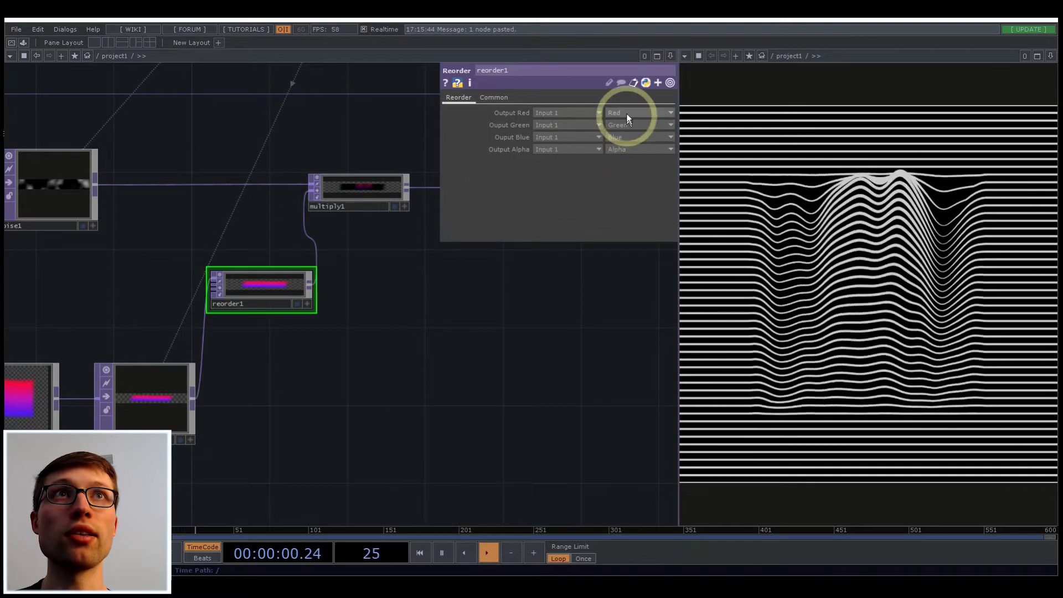
left_click(624, 153)
left_click(623, 126)
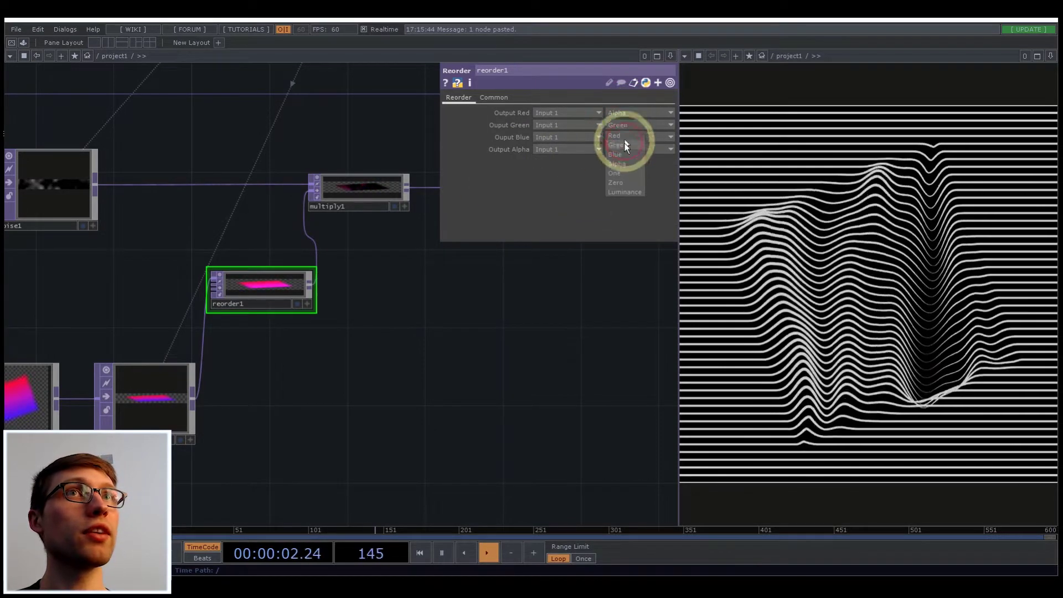
left_click(624, 176)
left_click(230, 289)
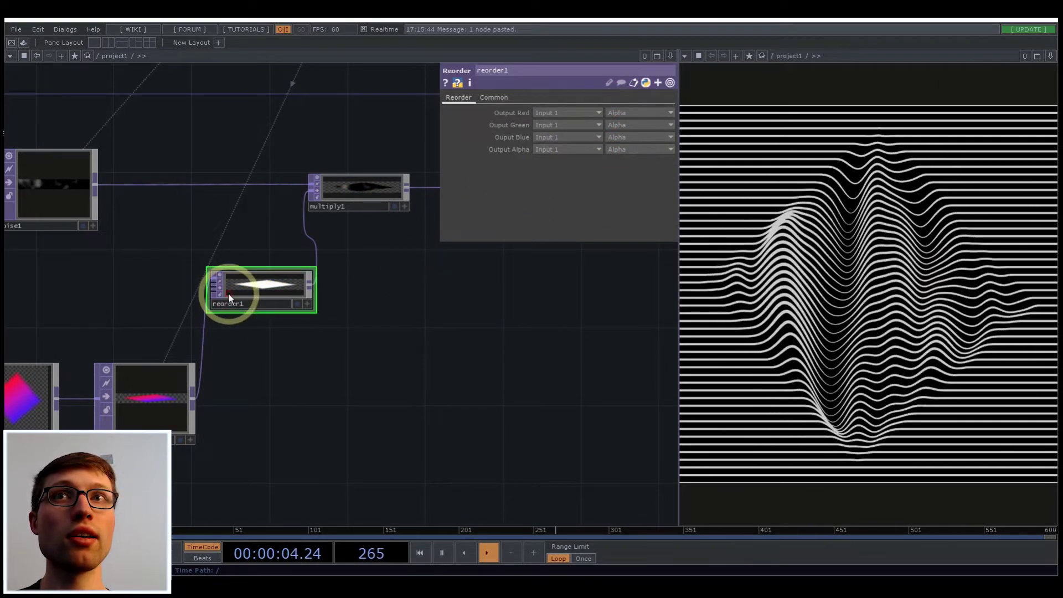
scroll(258, 292, "up", 5)
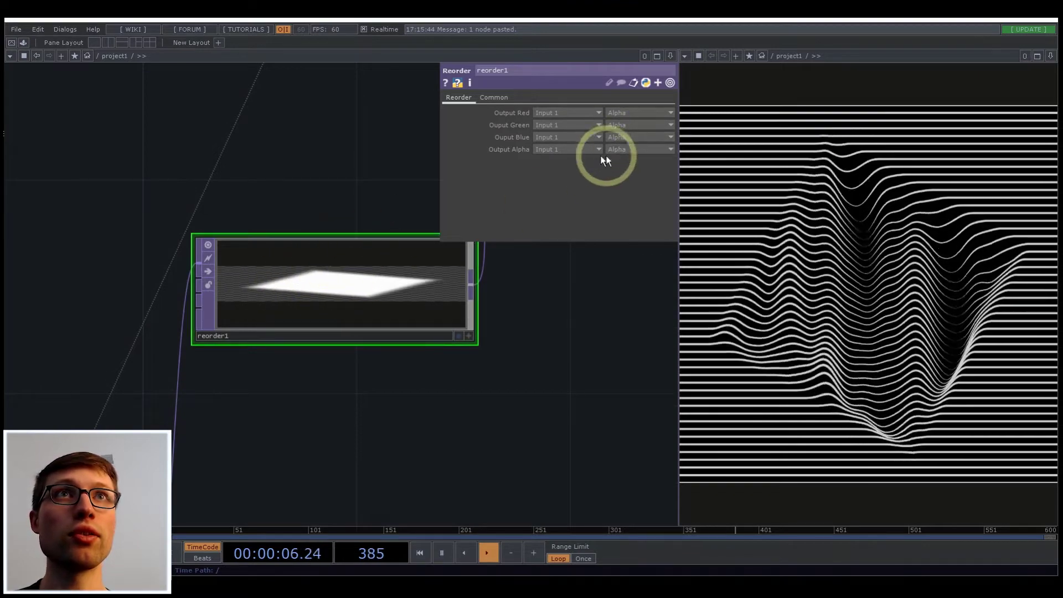
scroll(386, 286, "up", 4)
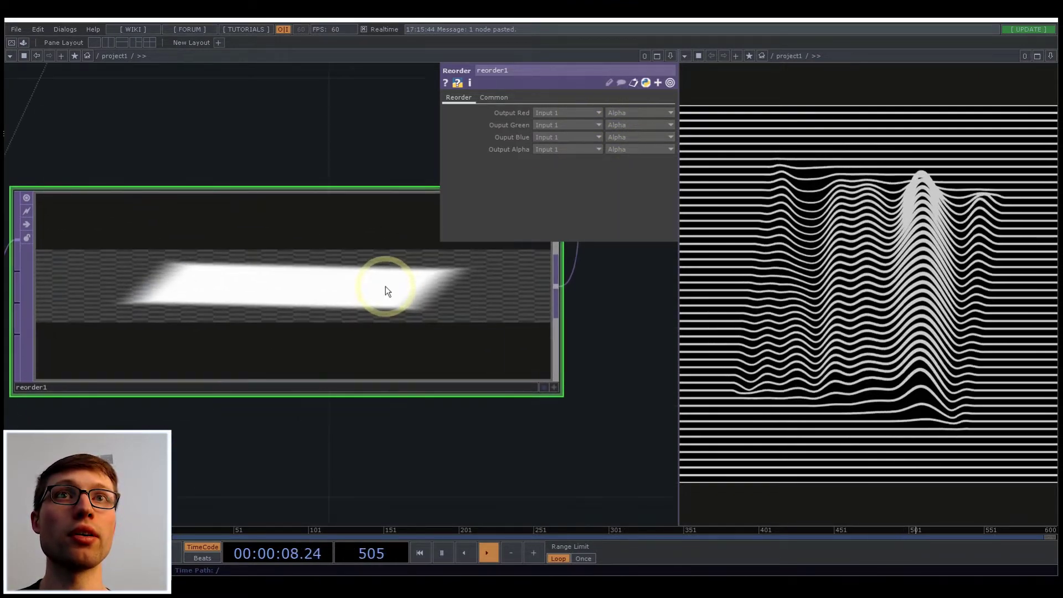
scroll(373, 327, "down", 6)
scroll(339, 324, "up", 4)
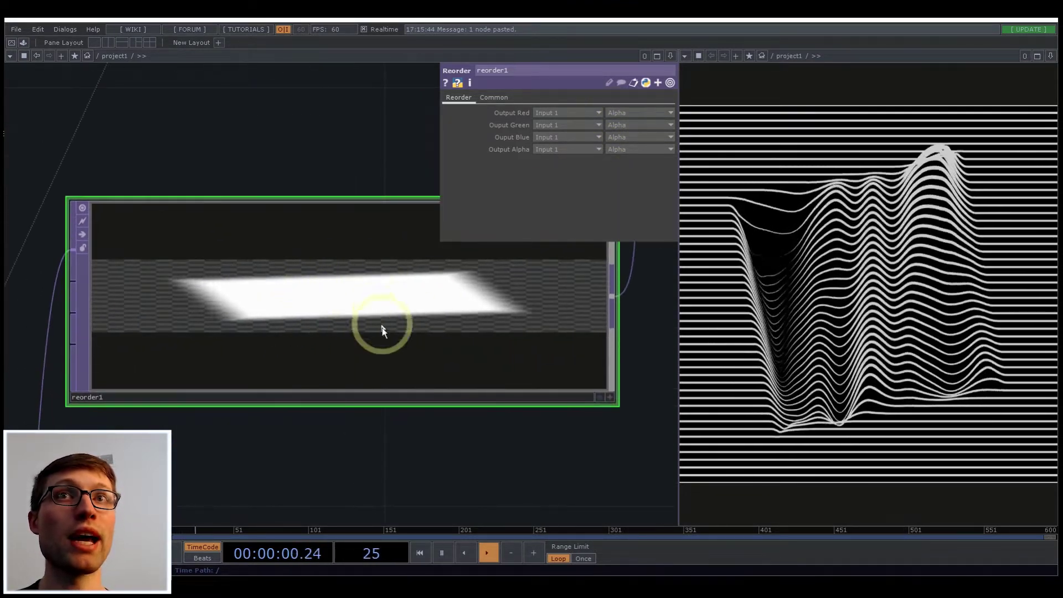
scroll(382, 331, "down", 6)
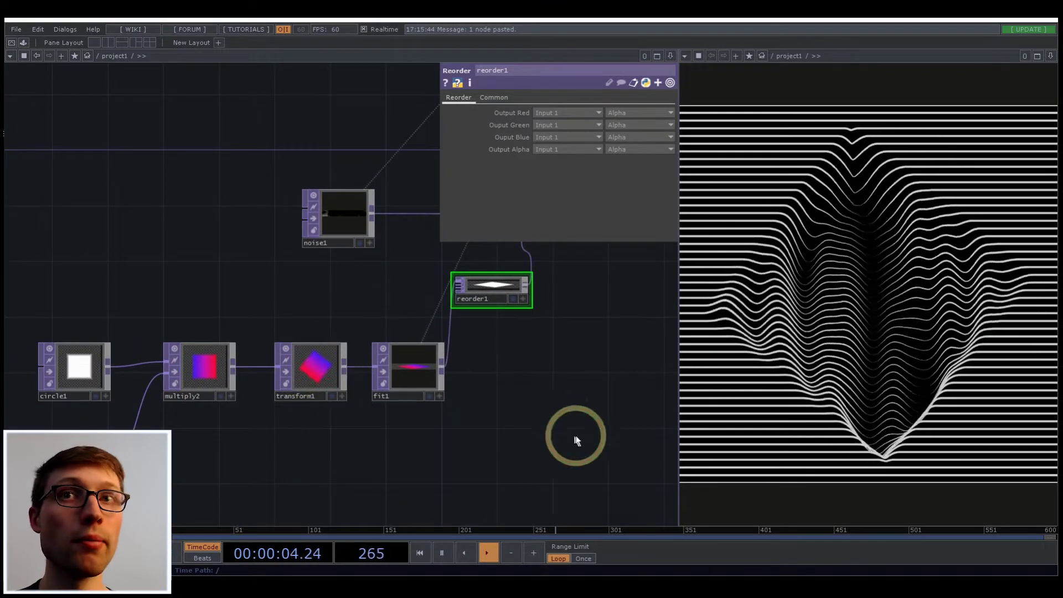
left_click(274, 358)
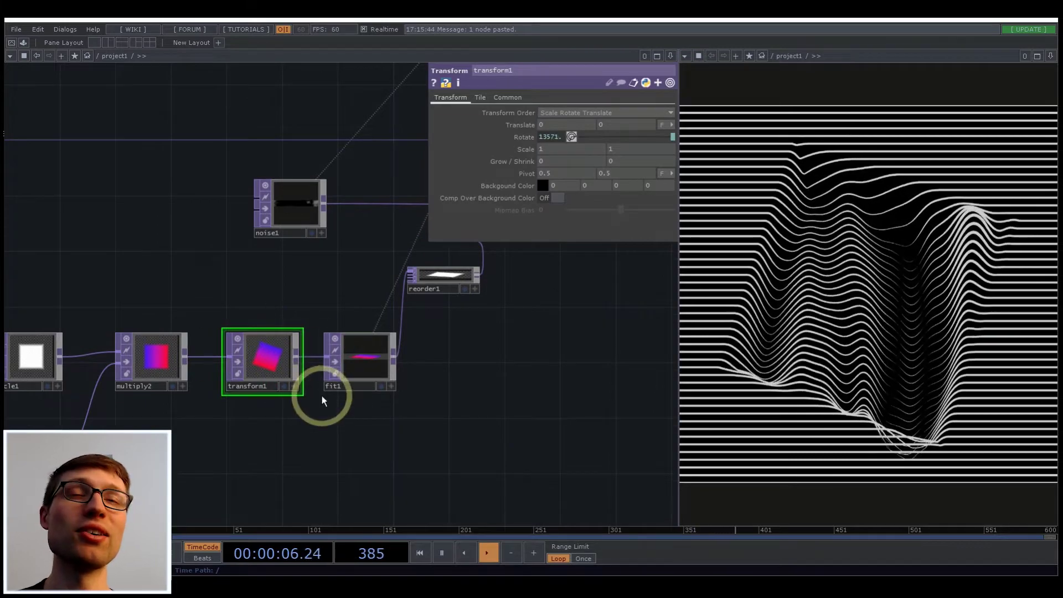
left_click_drag(501, 392, 353, 357)
left_click_drag(464, 416, 310, 369)
scroll(378, 397, "down", 2)
left_click_drag(213, 387, 344, 369)
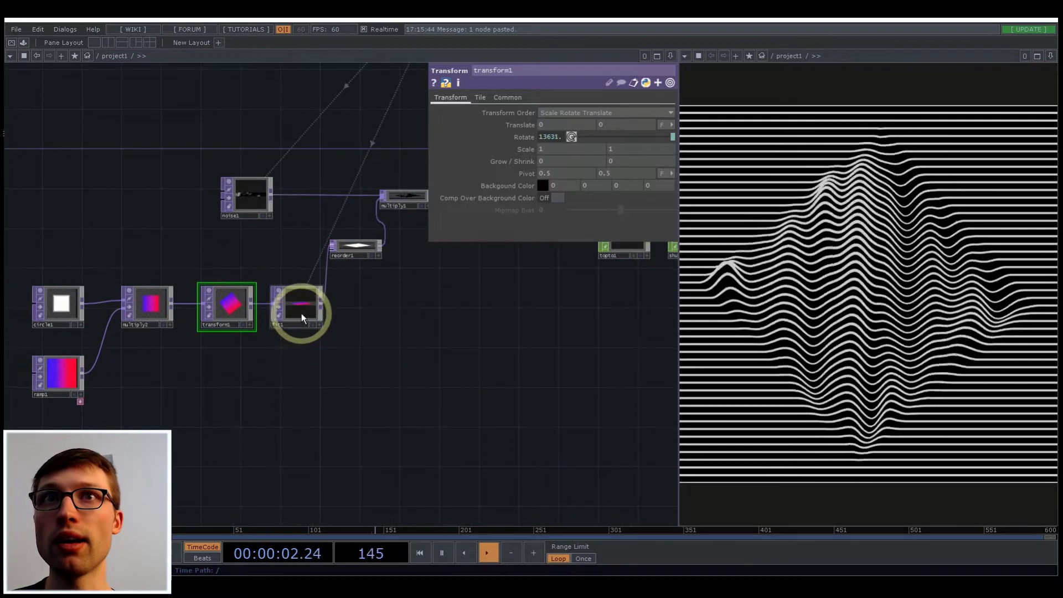
- Branch a Null TOP off fit1's coloured output, placing it below reorder1
scroll(307, 311, "up", 10)
left_click(294, 299)
scroll(484, 349, "down", 1)
left_click_drag(482, 349, 239, 325)
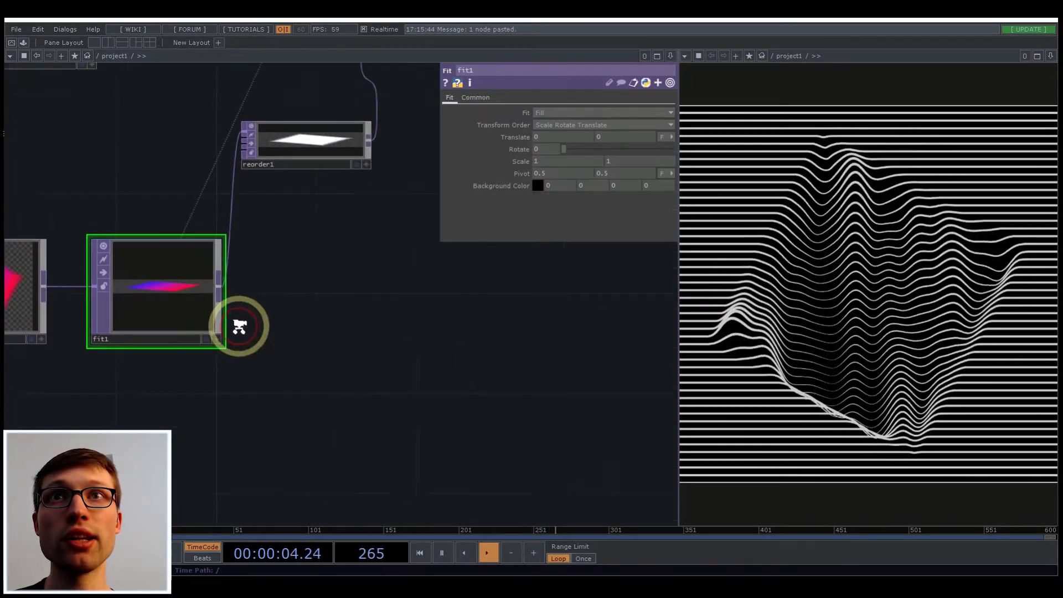
scroll(205, 297, "down", 2)
right_click(205, 296)
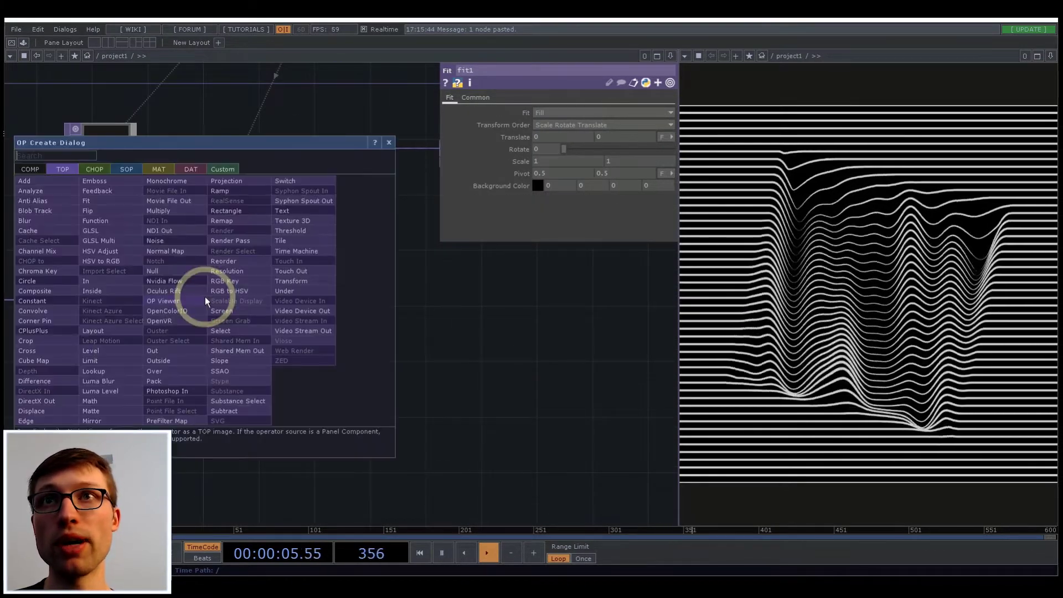
left_click(174, 271)
left_click(408, 406)
left_click_drag(338, 392, 83, 386)
scroll(135, 393, "down", 3)
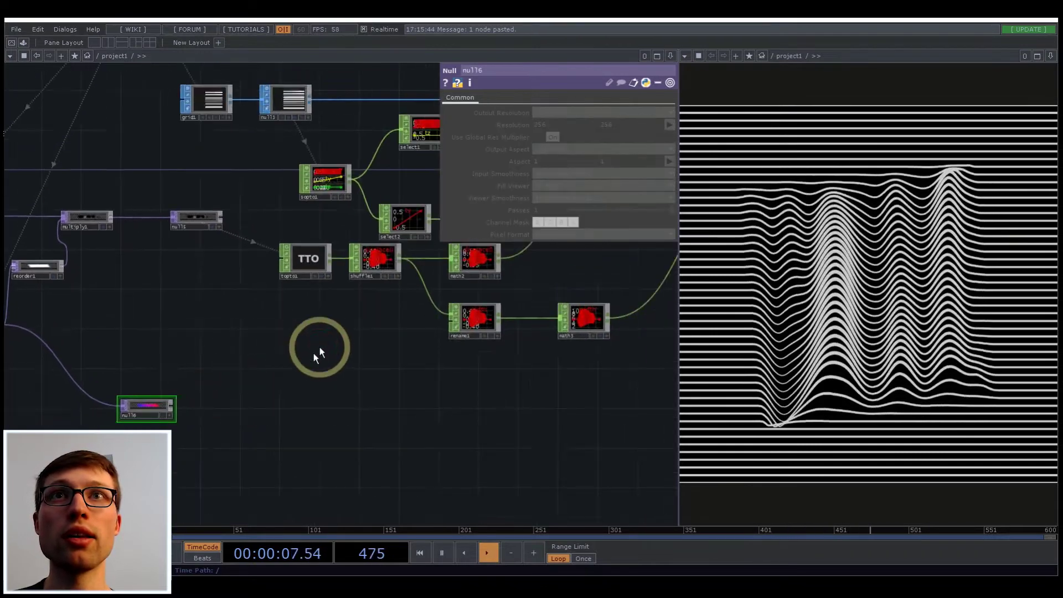
- Duplicate the topto1 and shuffle1 CHOP pair below the originals and source topto2 from the null6 TOP
left_click(381, 261)
left_click_drag(404, 302, 334, 269)
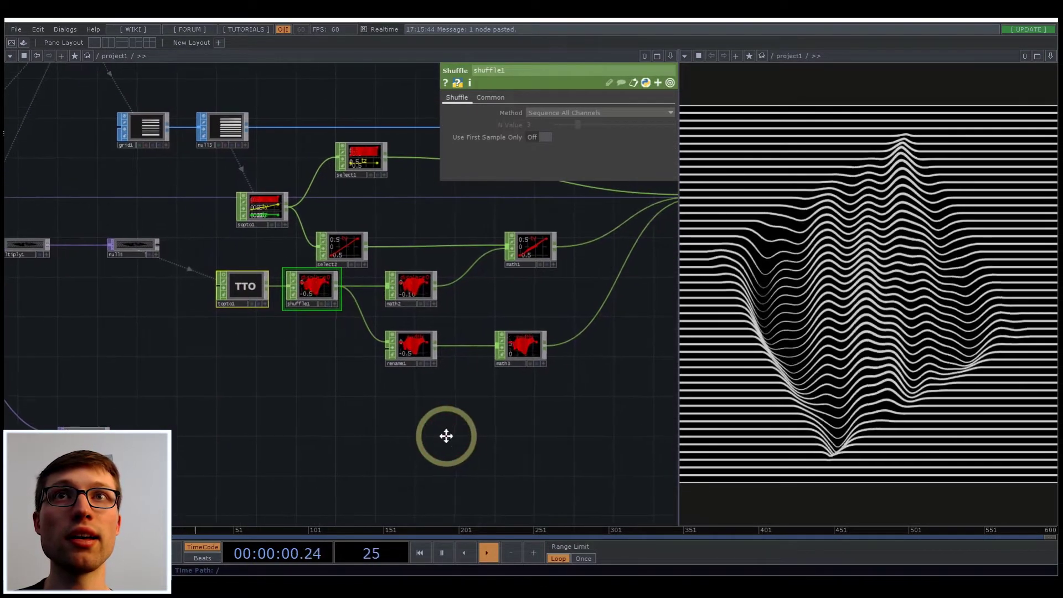
key("ctrl+c")
key("ctrl+v")
left_click(254, 424)
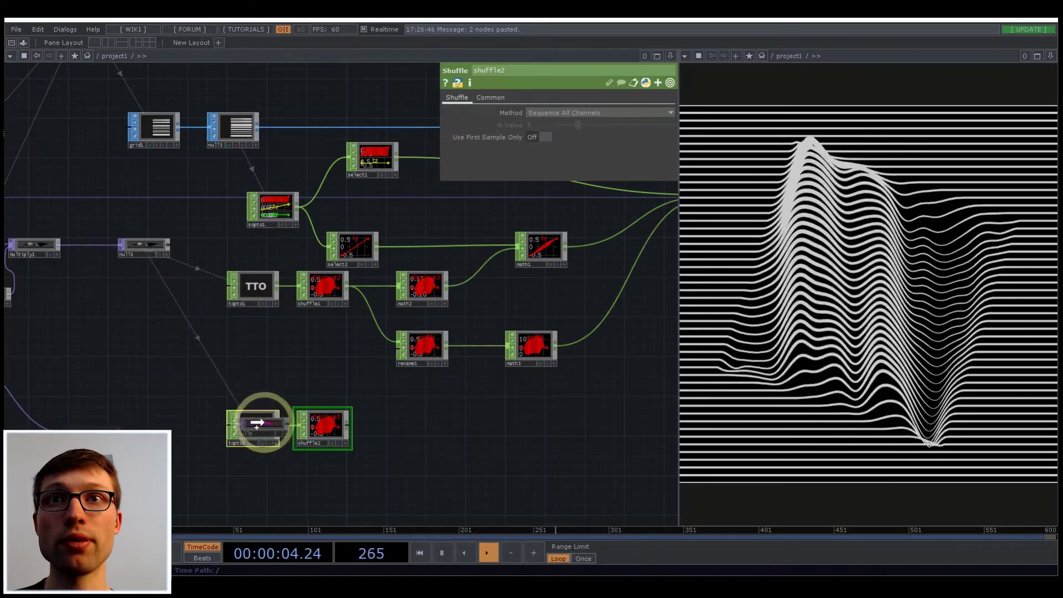
left_click(252, 424)
- Name topto2's Red, Green and Blue channels r, g and b
scroll(337, 427, "up", 4)
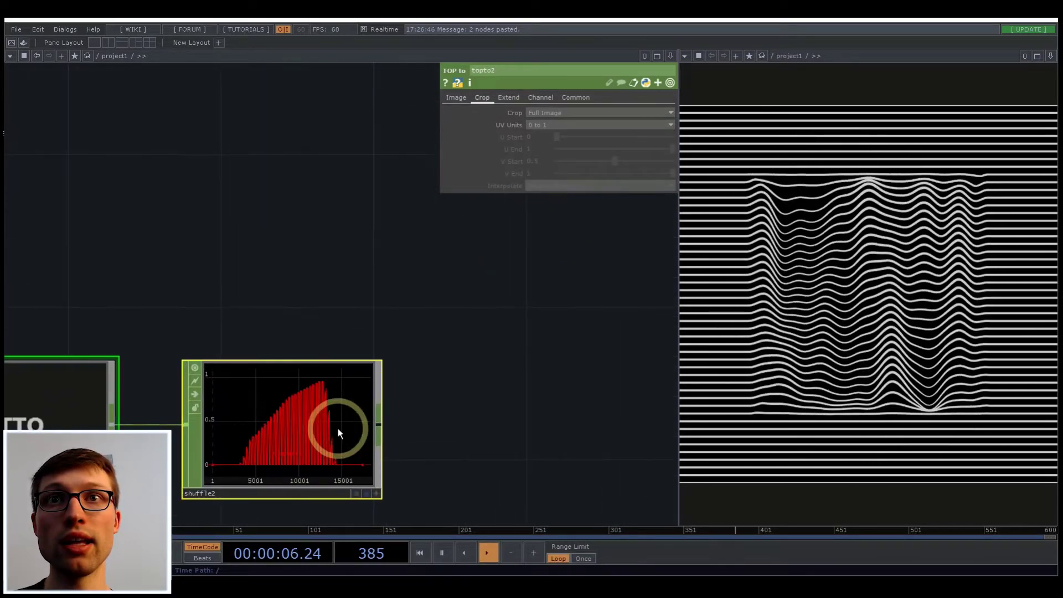
scroll(337, 427, "down", 1)
left_click(311, 436)
left_click_drag(530, 413, 591, 383)
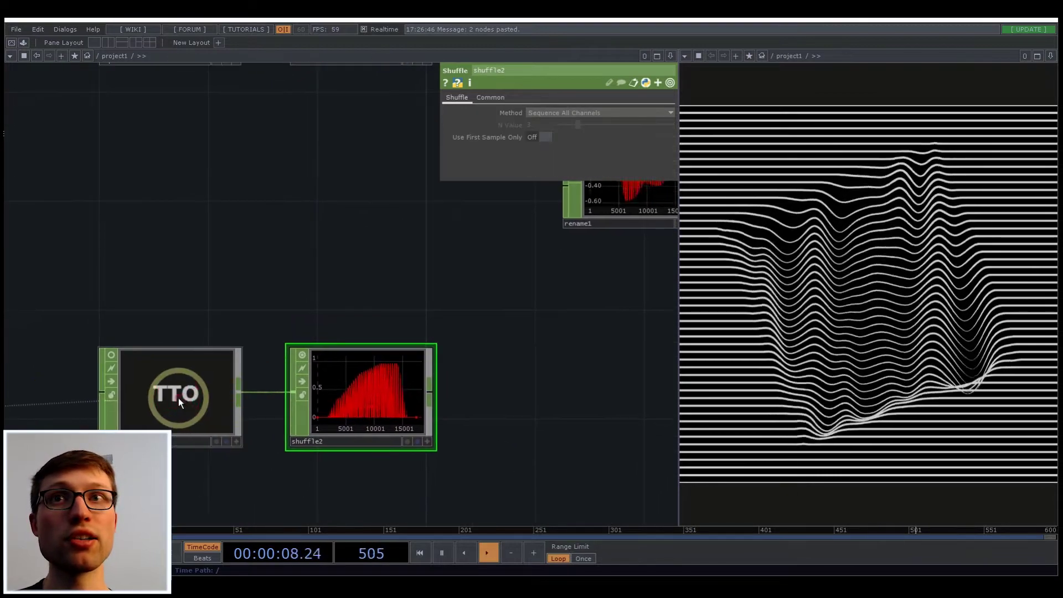
left_click(178, 397)
left_click_drag(573, 137, 518, 141)
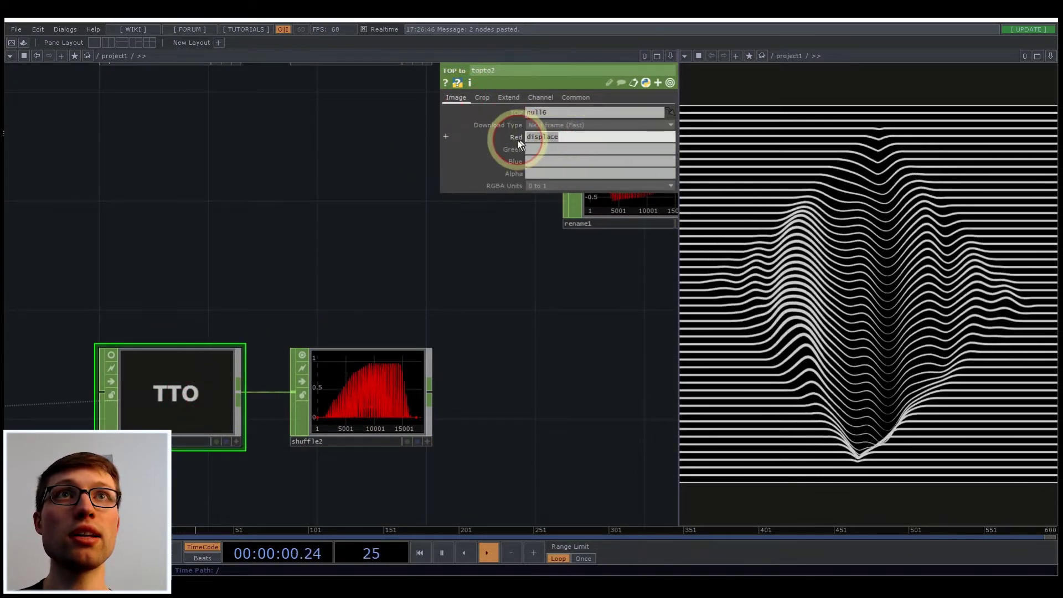
type("r")
left_click(537, 151)
type("g")
key("Tab")
left_click(560, 223)
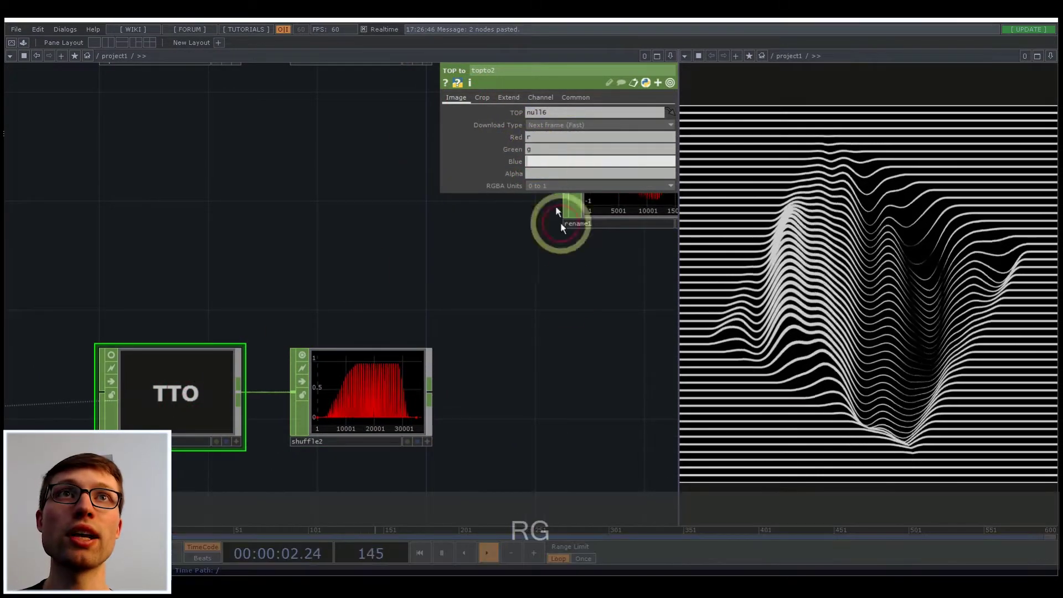
left_click(382, 394)
scroll(214, 342, "down", 5)
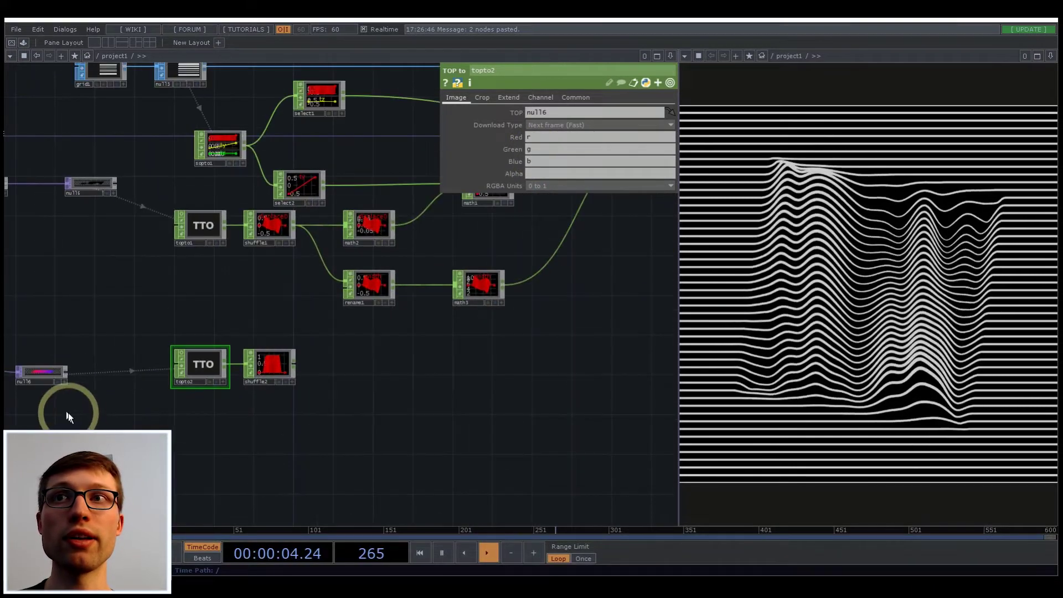
- Set shuffle2's Method to Sequence Channels by Name and check its channel and sample info
left_click_drag(327, 372, 334, 370)
scroll(329, 367, "up", 7)
left_click(193, 365)
left_click_drag(430, 356, 566, 338)
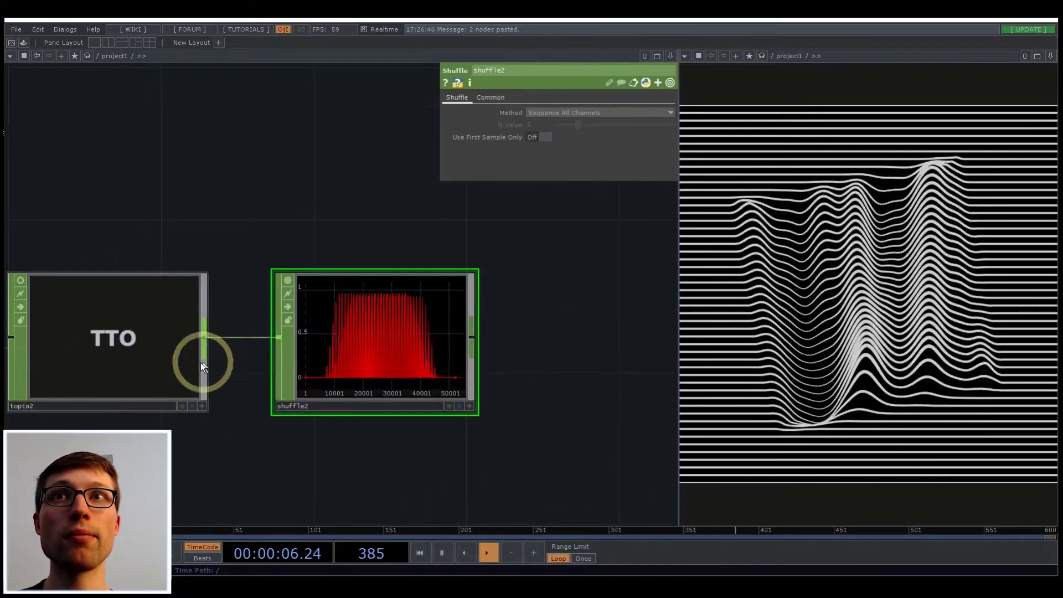
left_click(155, 367)
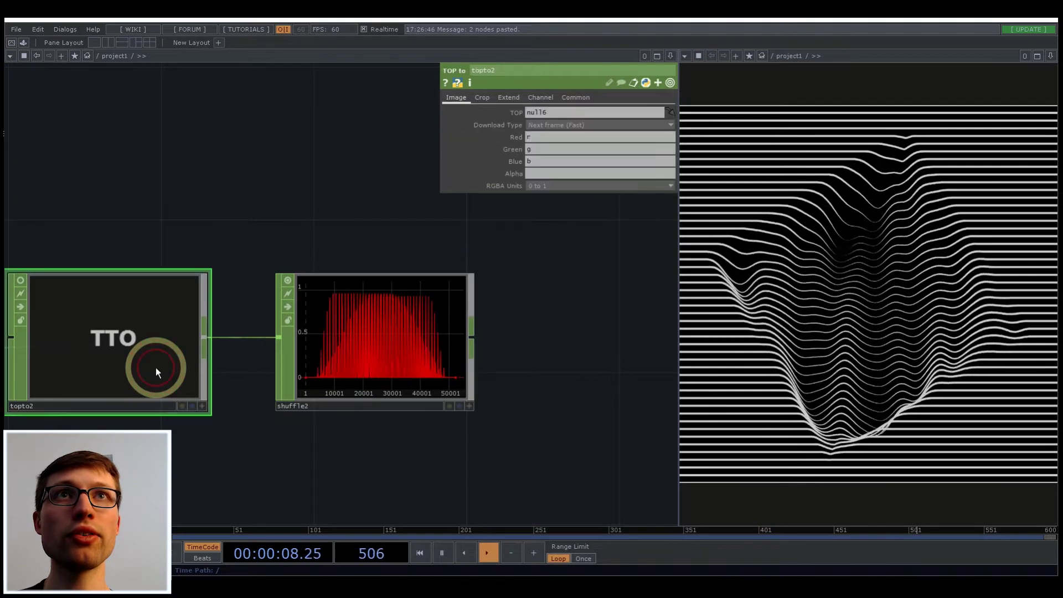
left_click(363, 321)
left_click(583, 113)
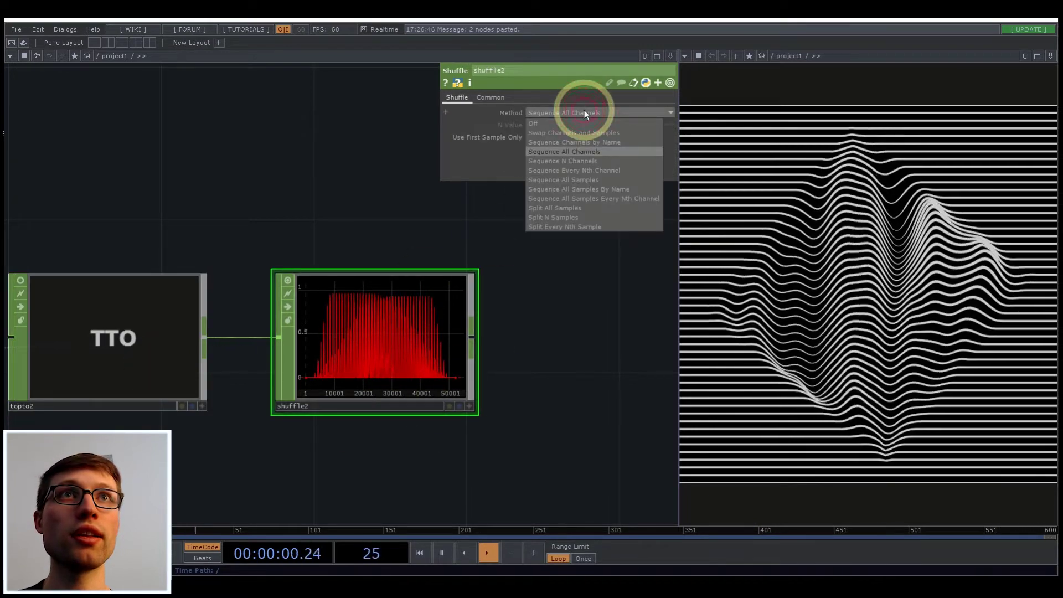
left_click(596, 142)
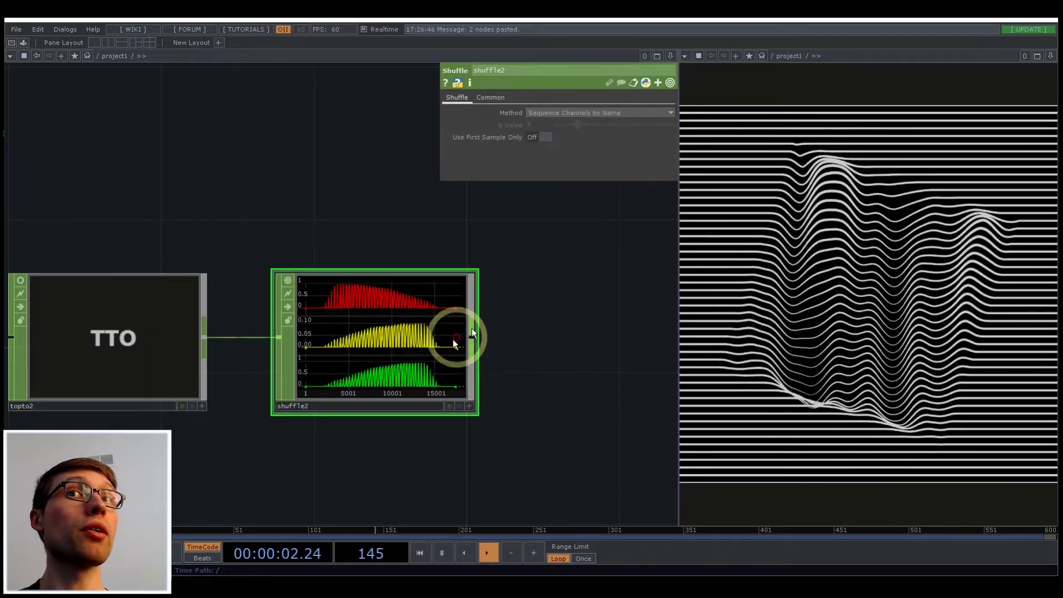
scroll(365, 340, "up", 5)
scroll(387, 208, "down", 2)
middle_click_drag(411, 266, 495, 288)
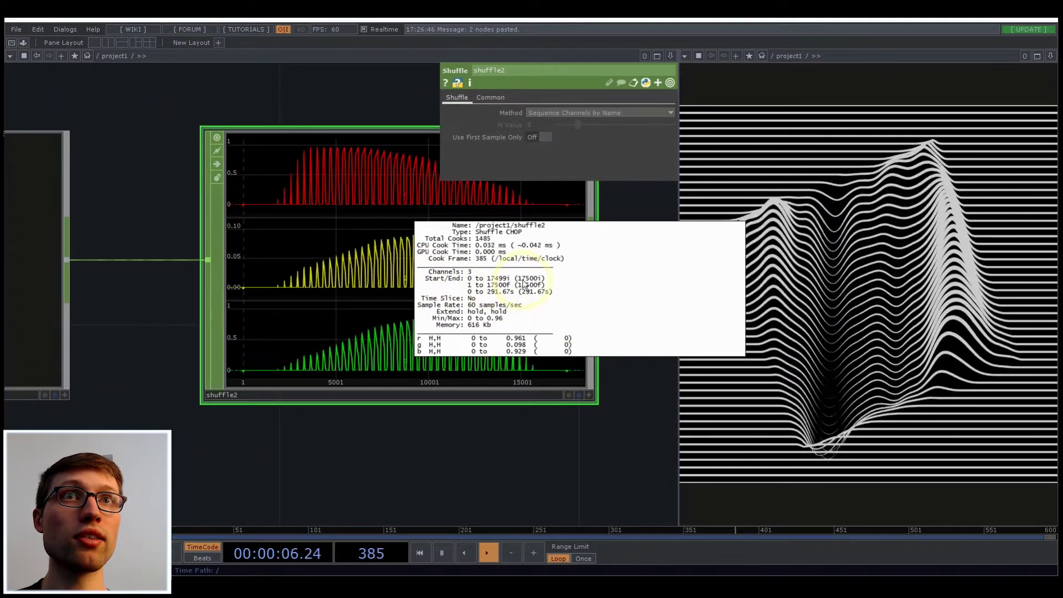
middle_click_drag(550, 369, 572, 434)
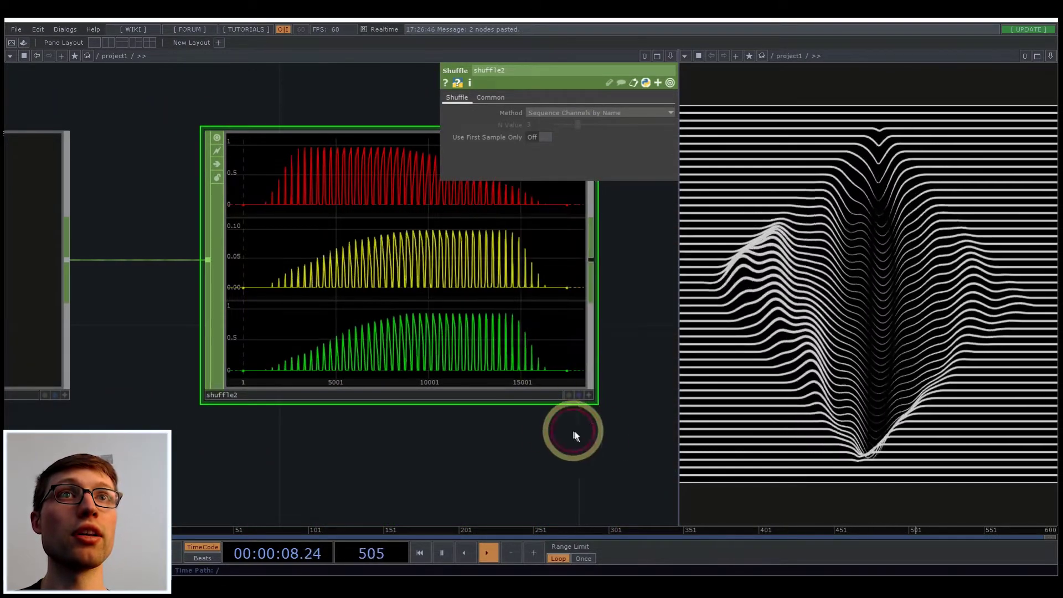
- Add a Null CHOP after shuffle2 and connect it into merge1
scroll(356, 426, "down", 6)
left_click_drag(416, 347, 315, 366)
middle_click_drag(315, 366, 425, 427)
left_click_drag(435, 394, 334, 413)
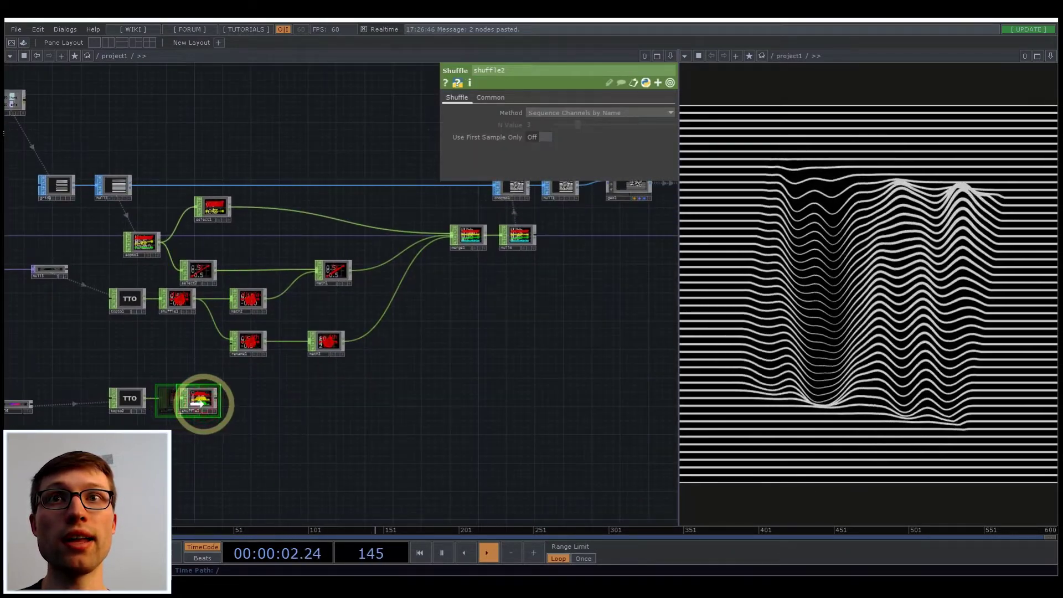
right_click(216, 404)
left_click(242, 413)
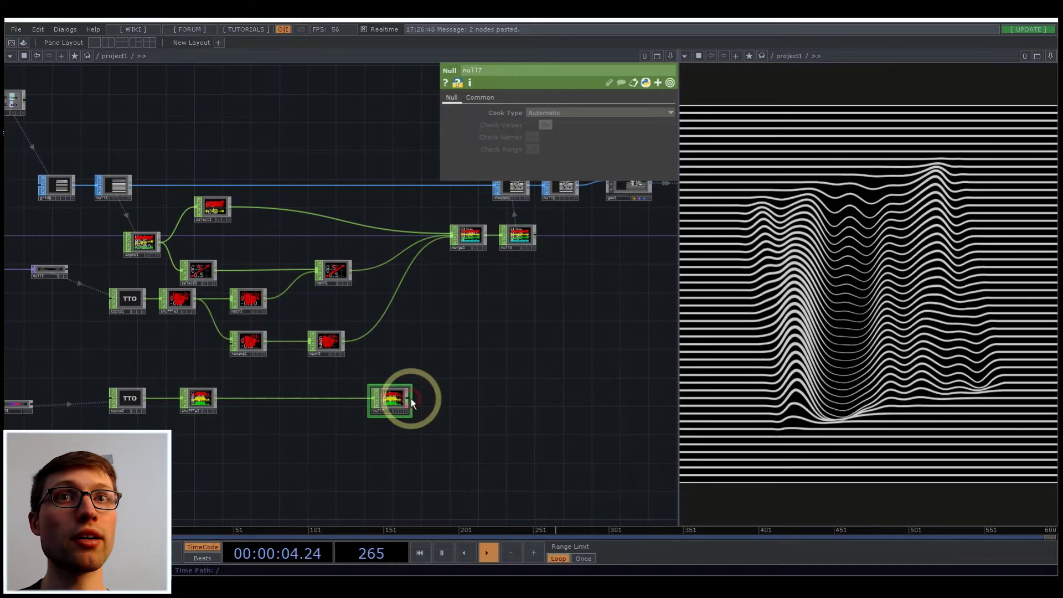
left_click_drag(411, 397, 453, 239)
- Append r g b to chopto1's Channel Scope after width
left_click_drag(511, 325, 413, 378)
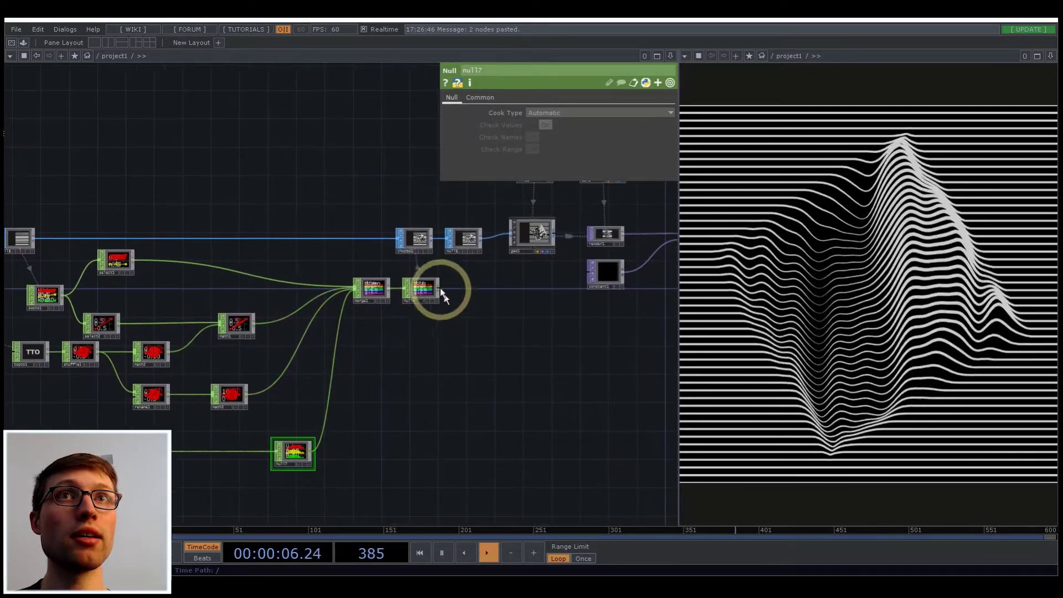
scroll(421, 244, "up", 5)
left_click(400, 218)
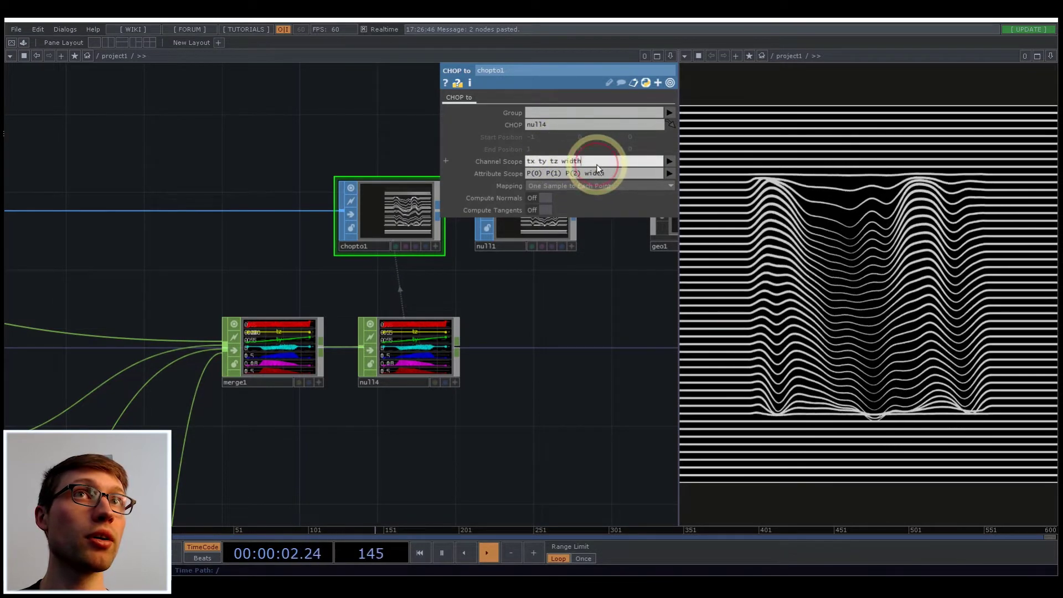
key("space")
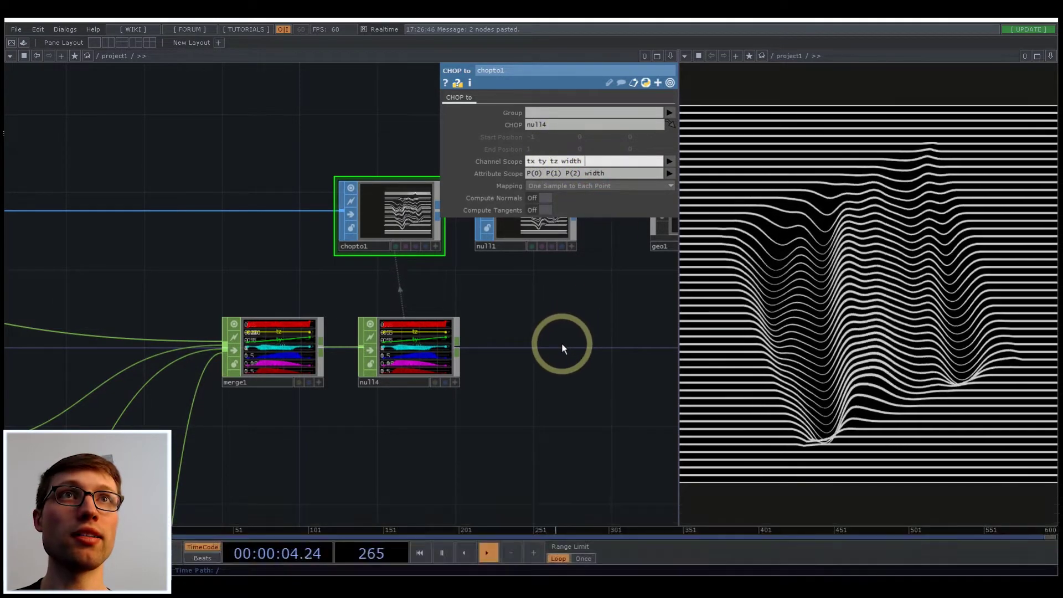
type("r g b")
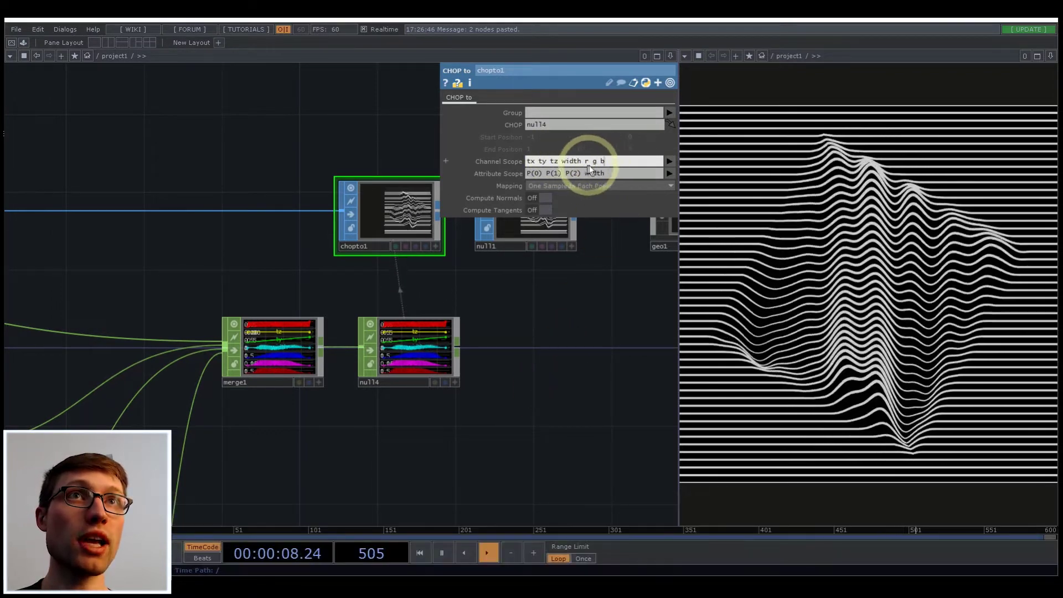
- Append the point colour attributes Cd(0), Cd(1) and Cd(2) to chopto1's Attribute Scope
left_click(669, 173)
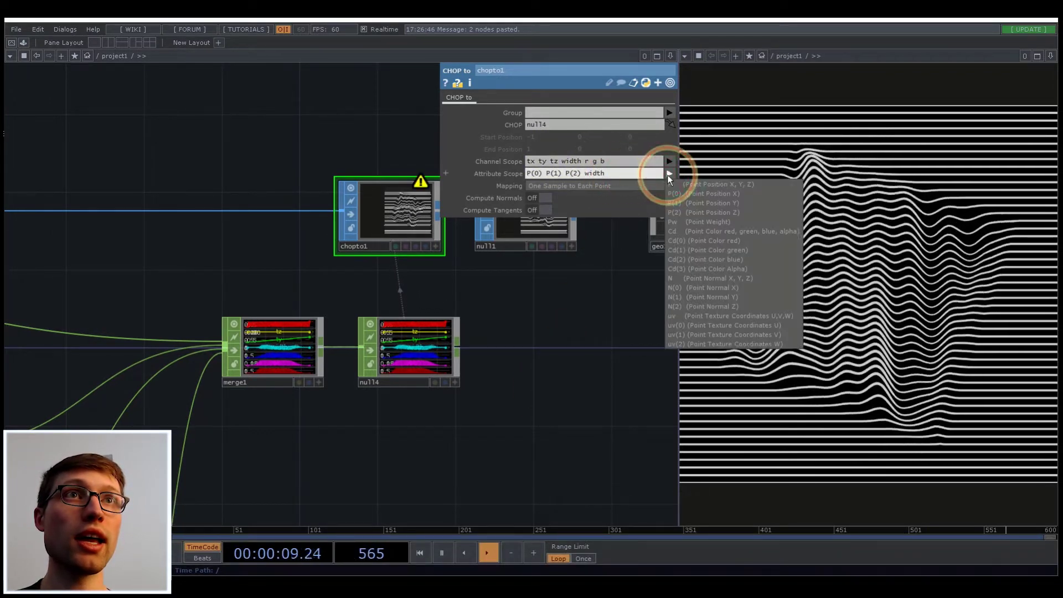
left_click(710, 242)
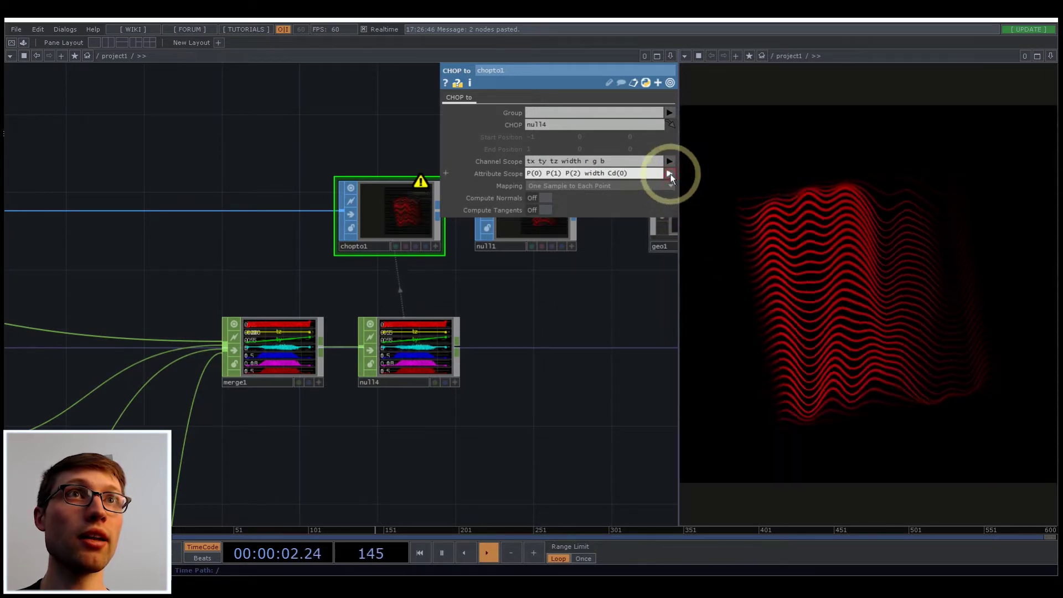
left_click(669, 173)
left_click(706, 250)
left_click(670, 174)
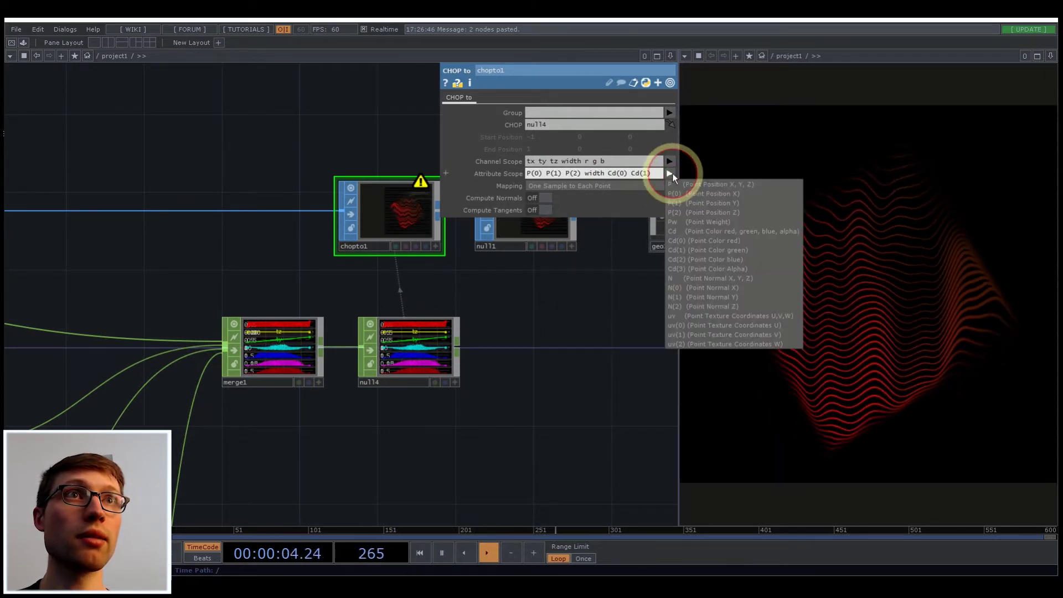
left_click(706, 254)
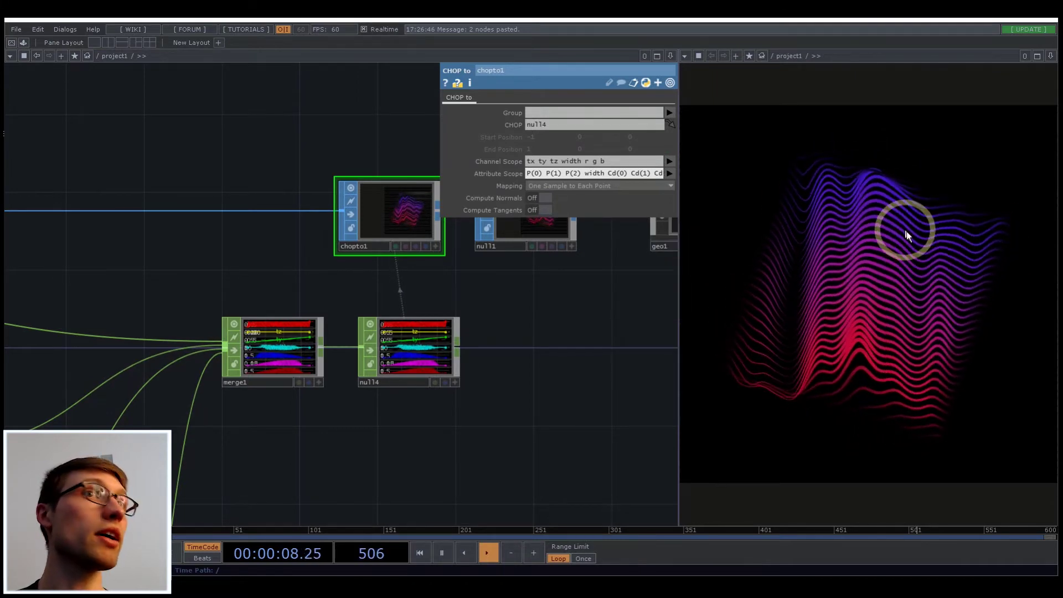
left_click_drag(558, 372, 553, 345)
scroll(552, 345, "down", 6)
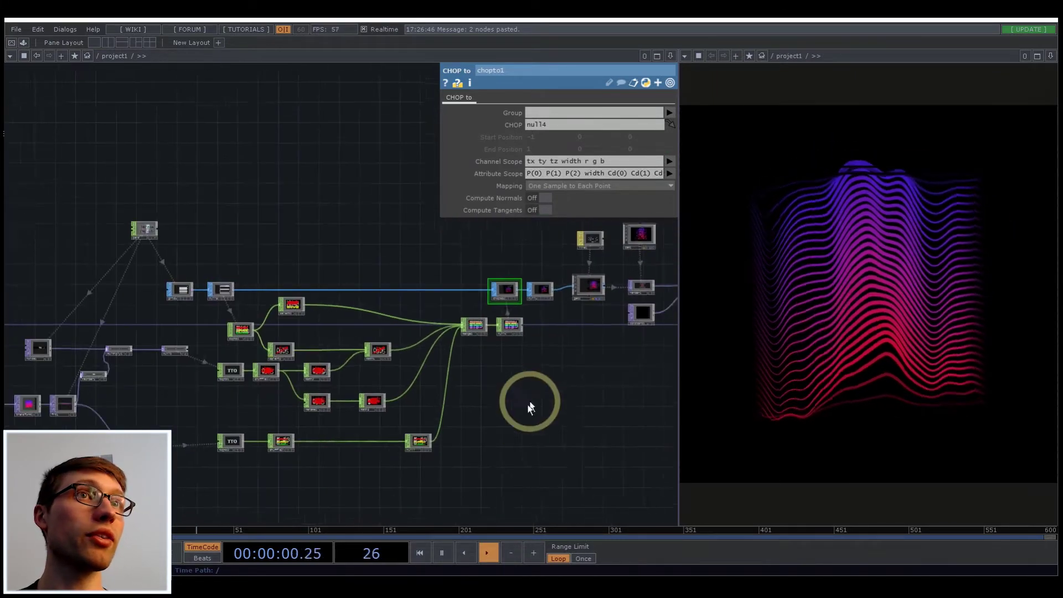
scroll(410, 380, "up", 6)
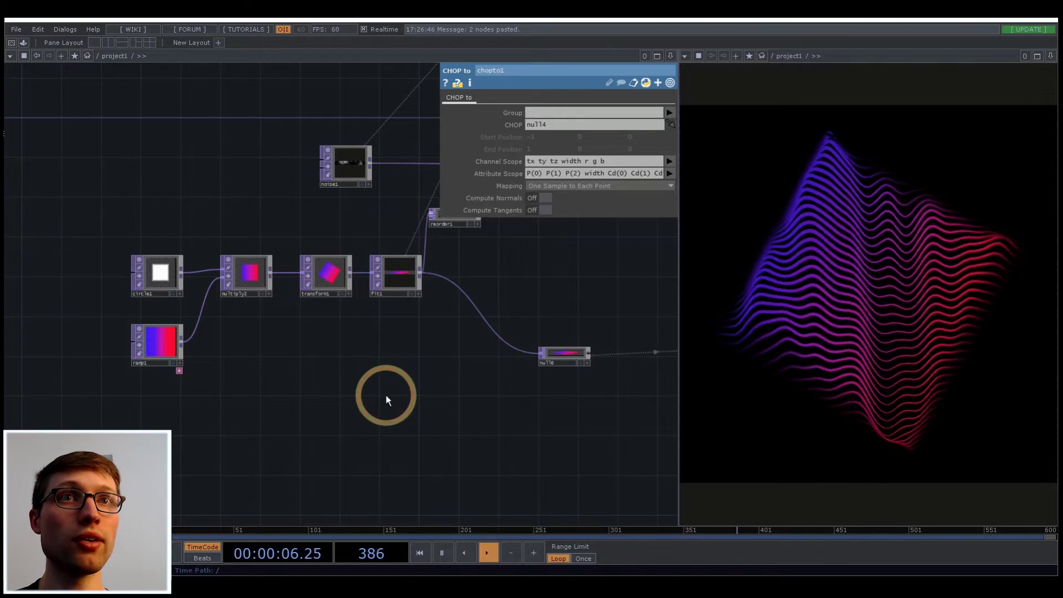
key("Tab")
left_click(651, 411)
left_click(539, 353)
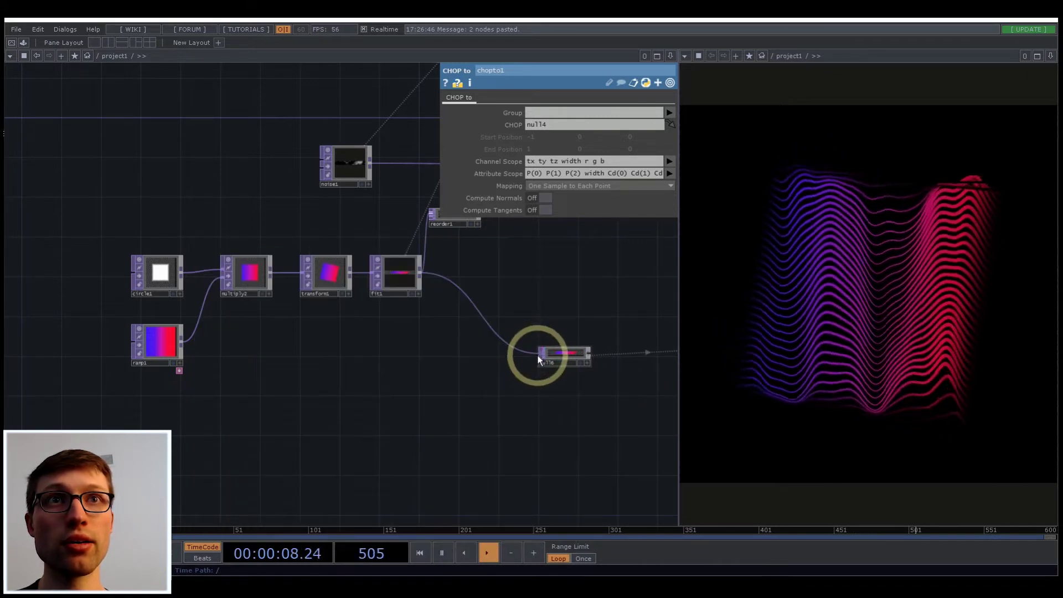
right_click(539, 355)
left_click(518, 369)
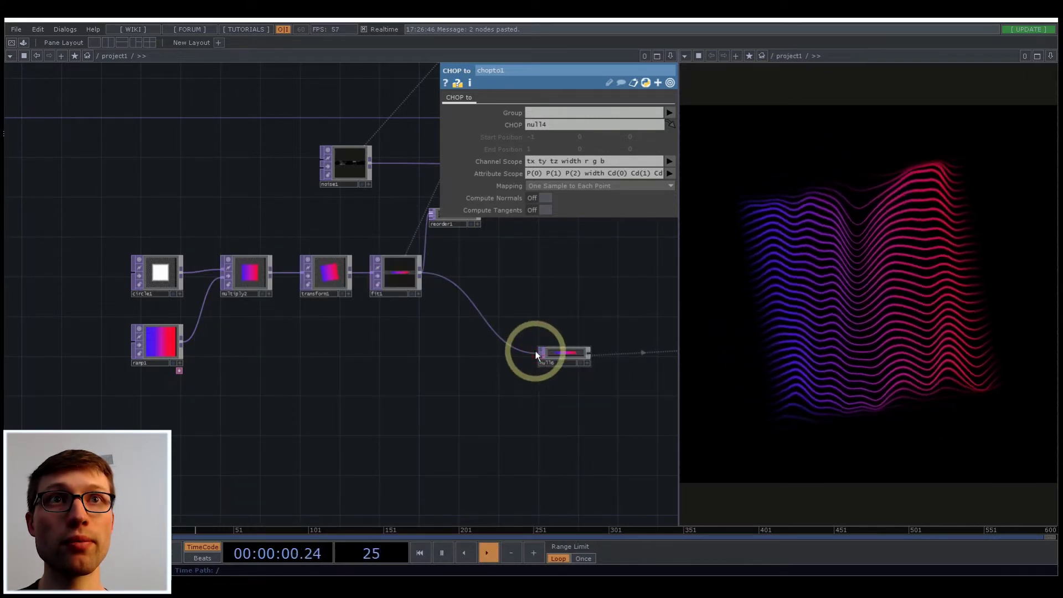
- Insert an Over TOP between fit1 and null6
right_click(537, 354)
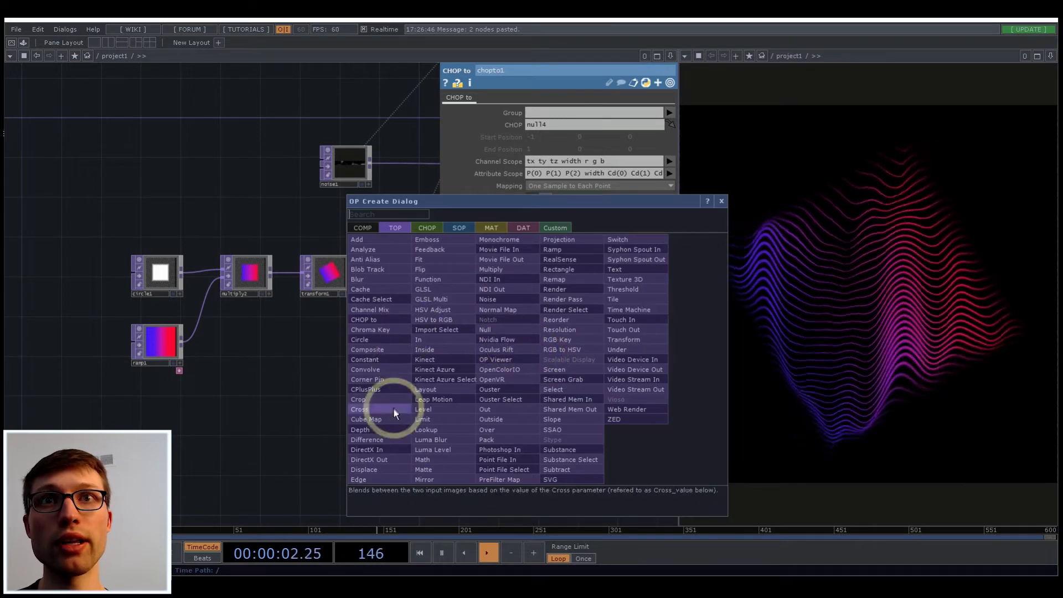
type("over")
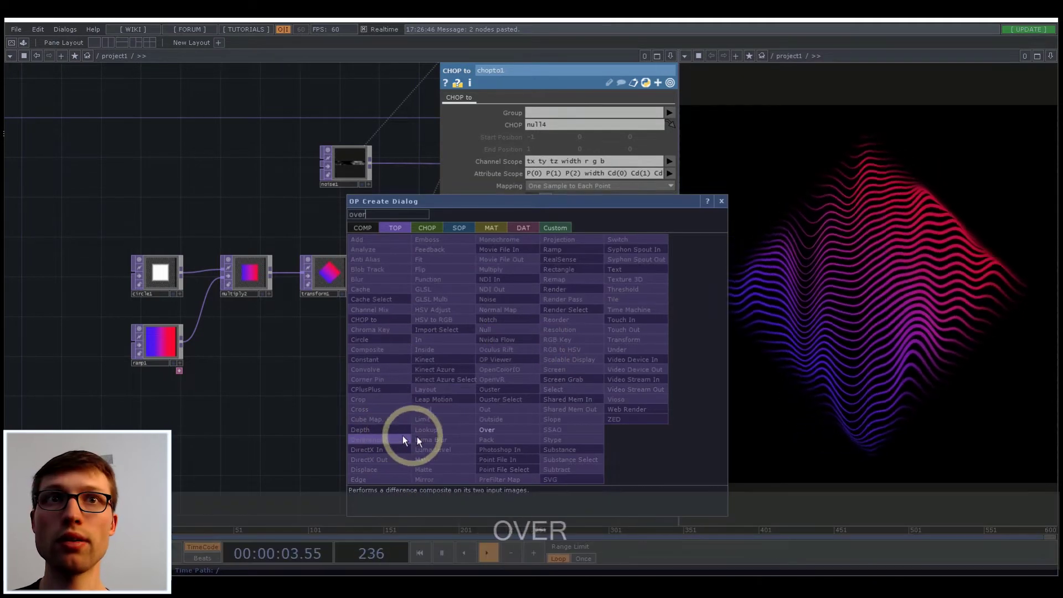
left_click(488, 430)
left_click(492, 356)
- Add a Constant TOP below fit1 and connect it to over2's second input
key("Tab")
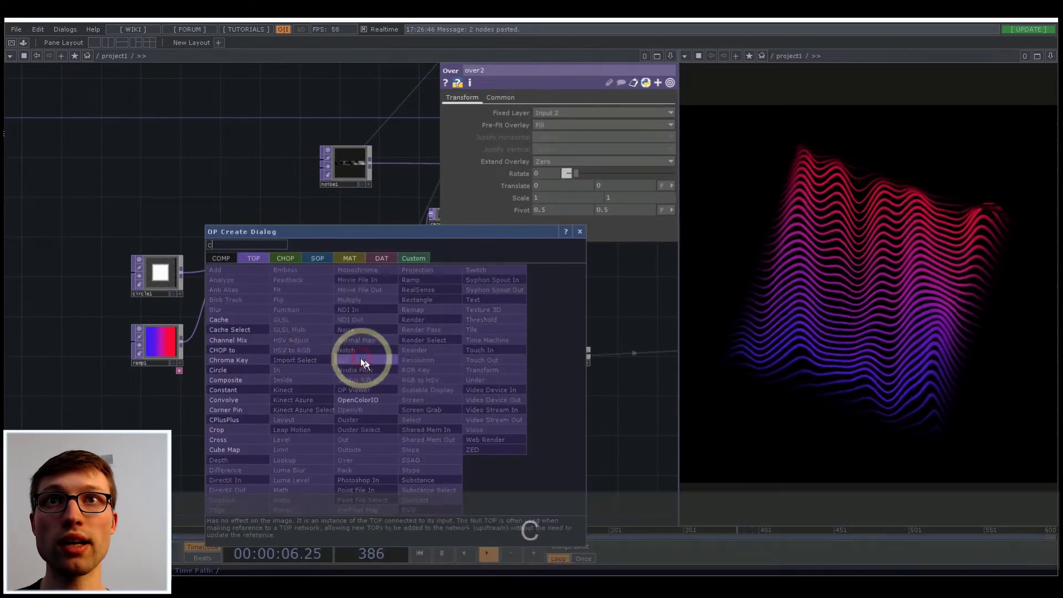
left_click(247, 376)
left_click(396, 385)
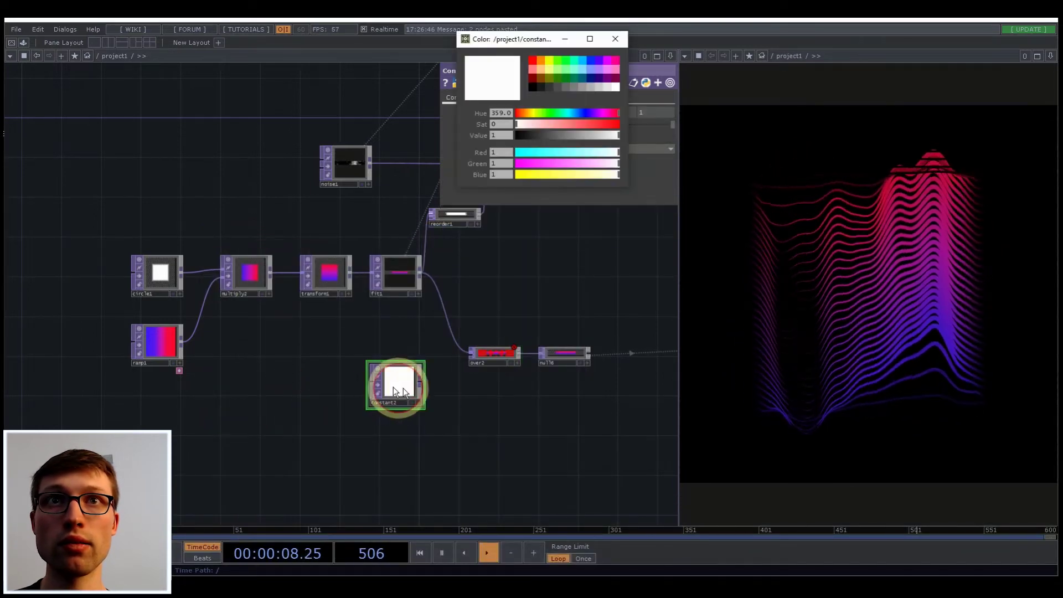
left_click_drag(423, 382, 472, 355)
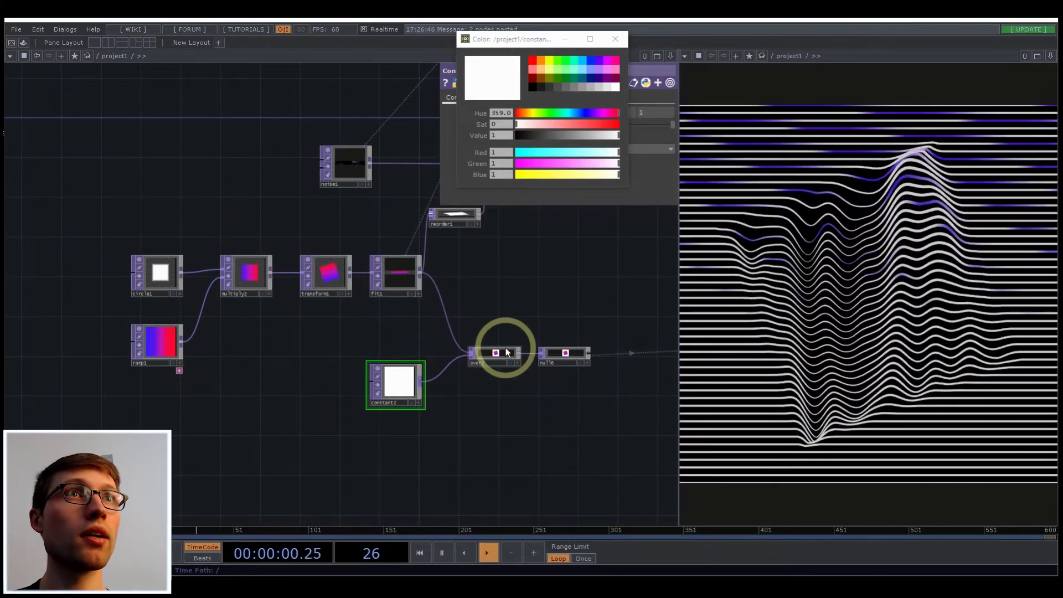
- Set over2's Fixed Layer to Input 1 so the coloured square uses fit1's layout
scroll(506, 351, "up", 5)
scroll(509, 346, "up", 5)
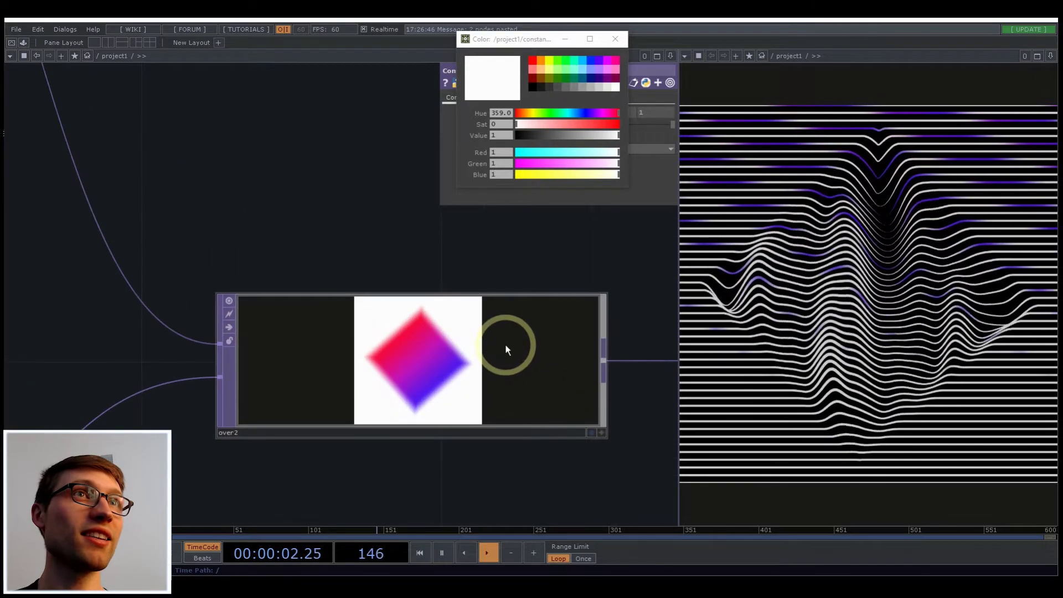
left_click(439, 367)
scroll(439, 368, "down", 3)
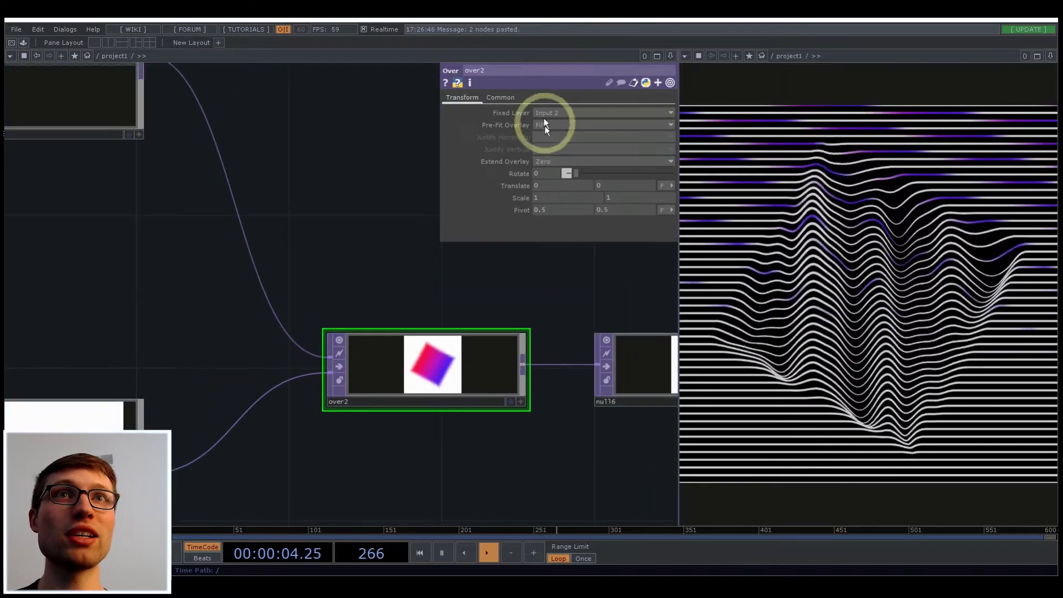
scroll(361, 331, "down", 3)
middle_click(206, 188)
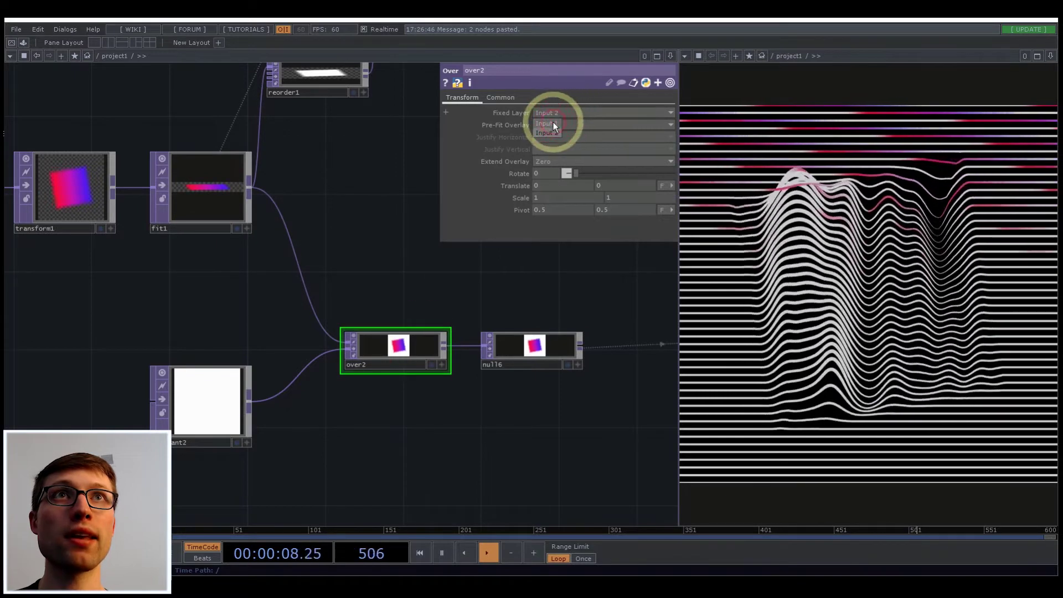
left_click(553, 122)
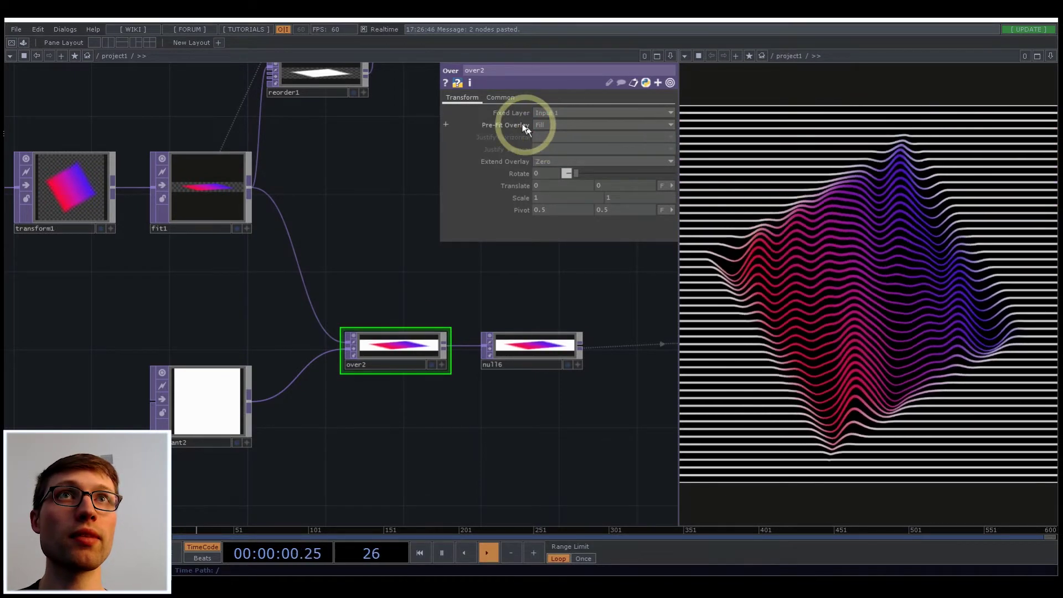
scroll(386, 349, "up", 3)
scroll(375, 341, "down", 5)
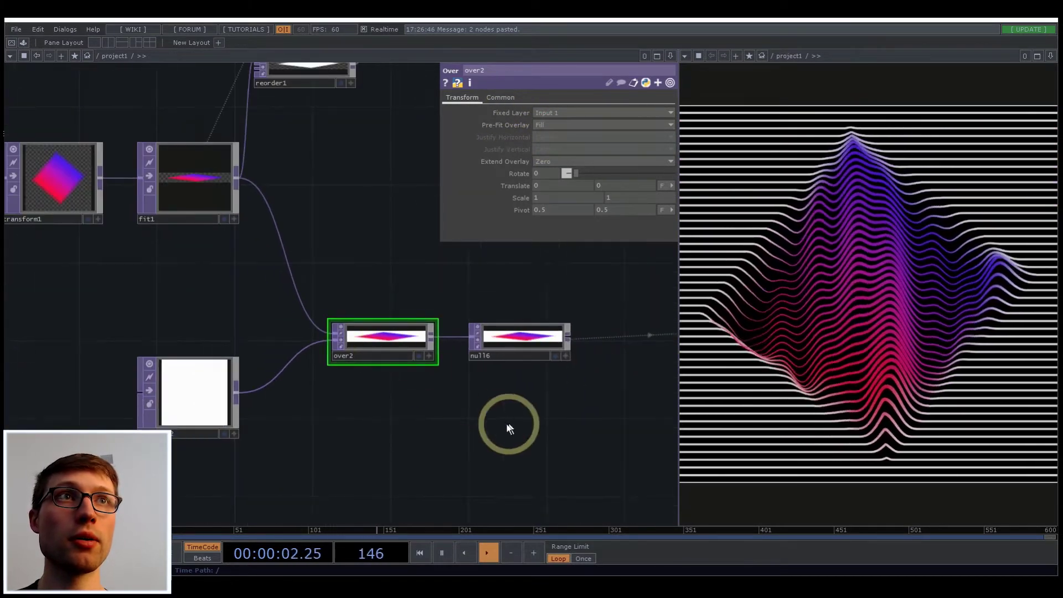
- Set the Line Near Color of the line1 material to 1, 1, 1
left_click_drag(505, 427, 301, 420)
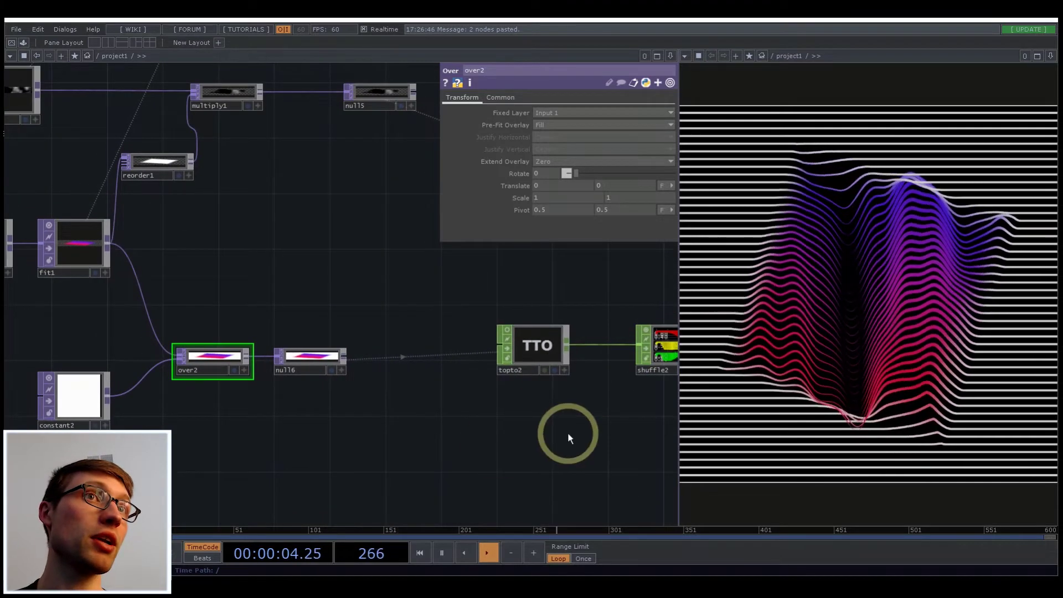
scroll(275, 447, "down", 6)
scroll(517, 280, "up", 6)
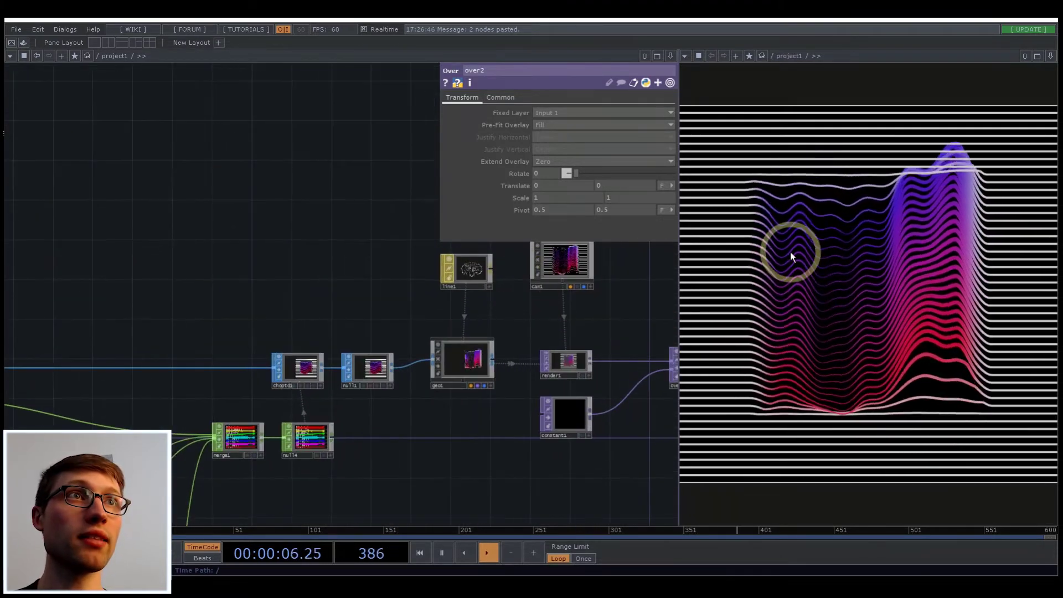
left_click(475, 260)
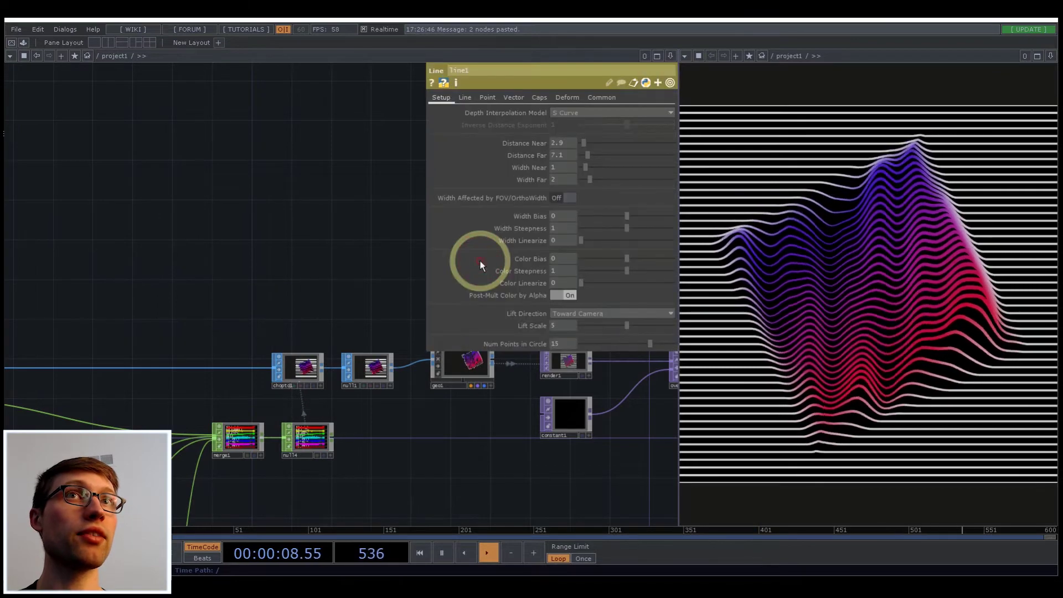
left_click(464, 97)
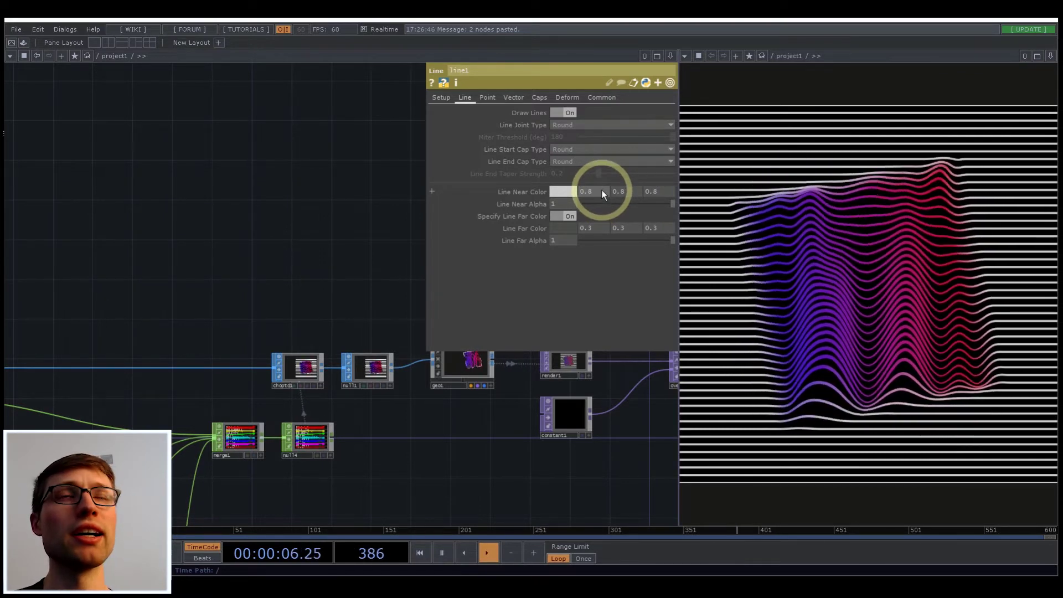
left_click(587, 191)
type("1")
key("Return")
type("1")
key("Tab")
type("1")
key("Return")
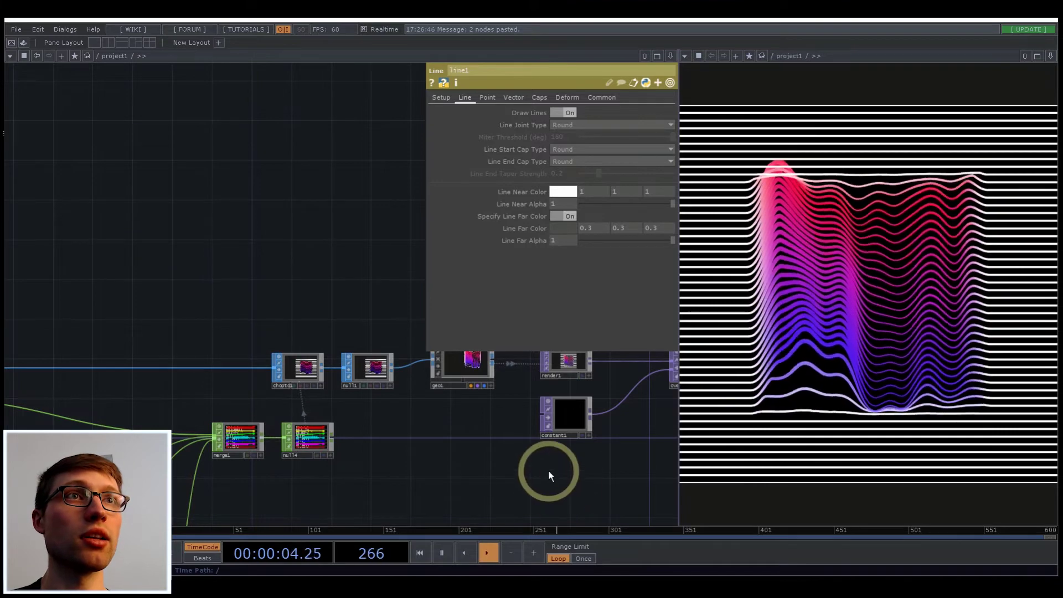
- Examine the whole operator network, from the circle and ramp sources through the CHOP chains, and the noise1 output
scroll(532, 464, "down", 4)
left_click_drag(521, 462, 391, 451)
scroll(388, 451, "down", 1)
scroll(416, 490, "down", 2)
left_click_drag(172, 502, 366, 420)
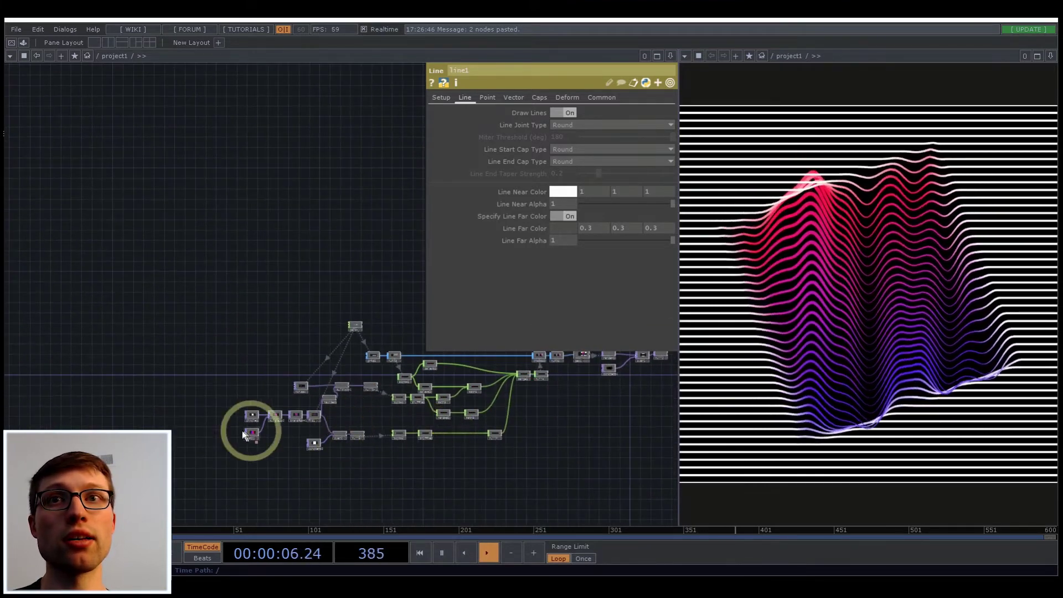
scroll(254, 432, "up", 6)
scroll(310, 421, "down", 6)
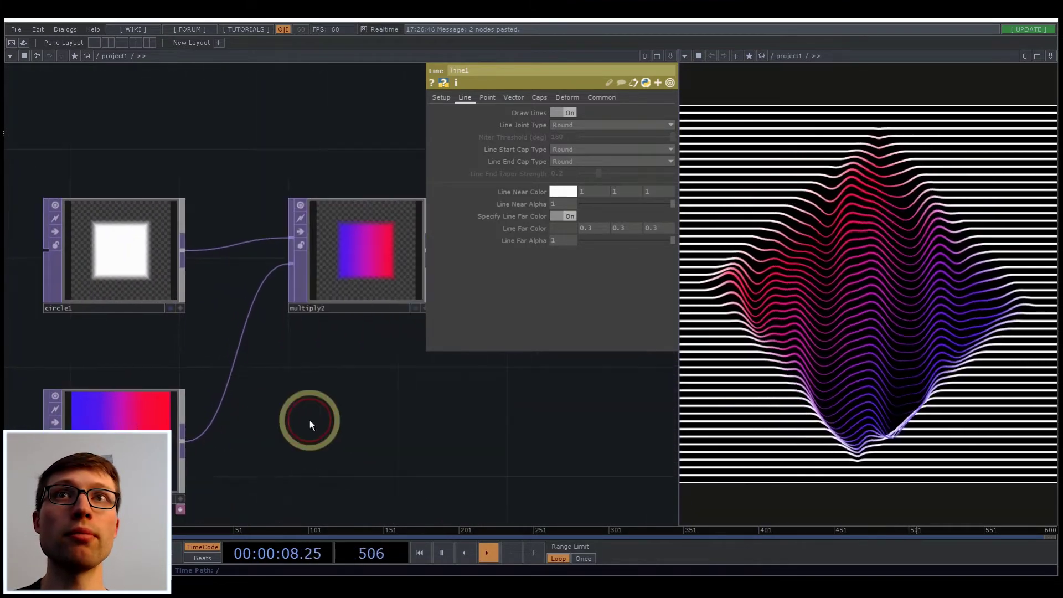
left_click_drag(387, 335, 263, 341)
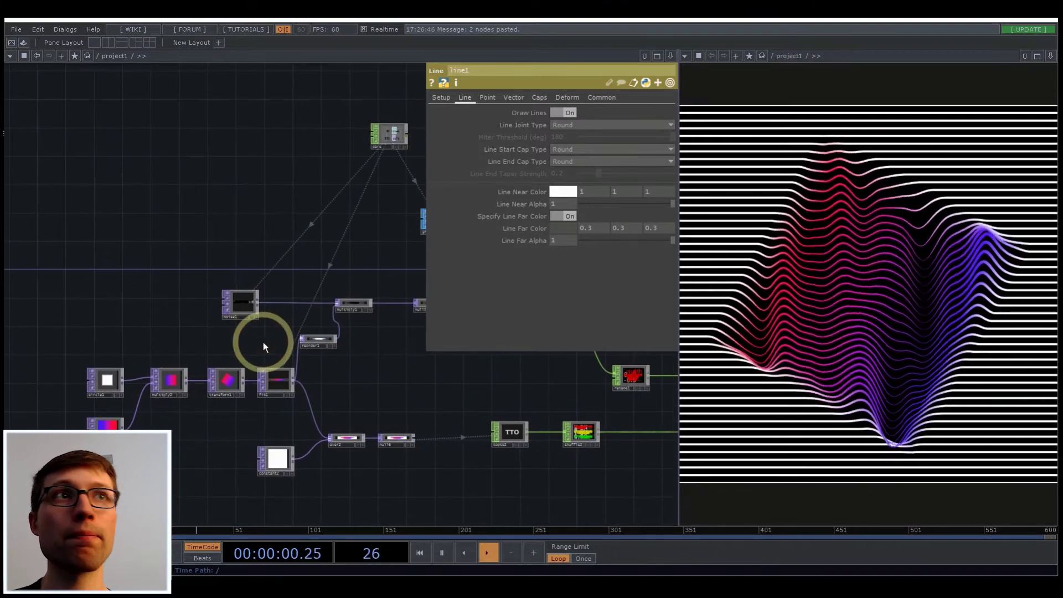
scroll(378, 406, "down", 5)
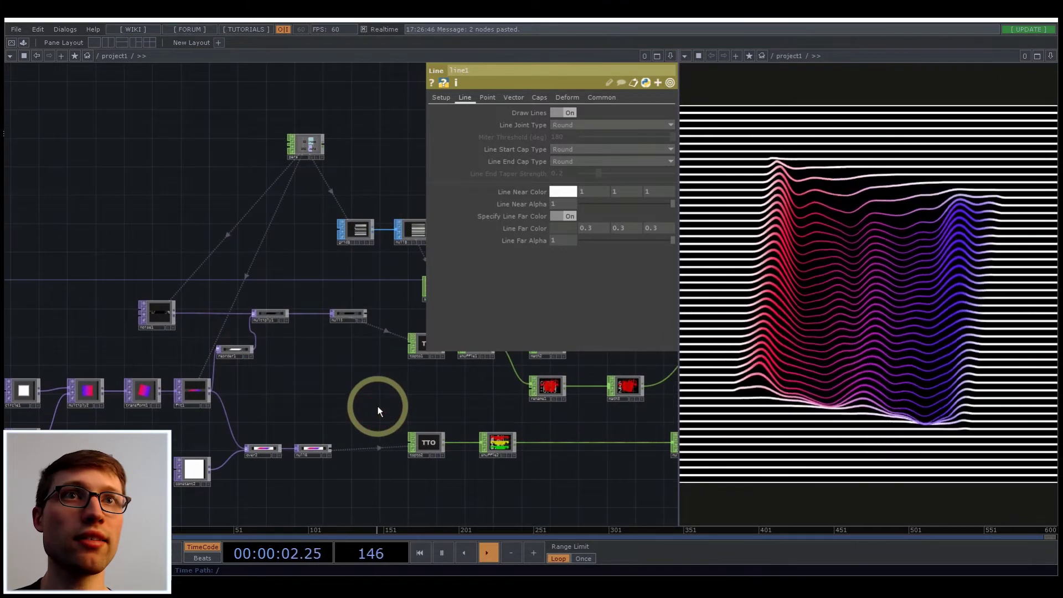
left_click_drag(378, 406, 277, 415)
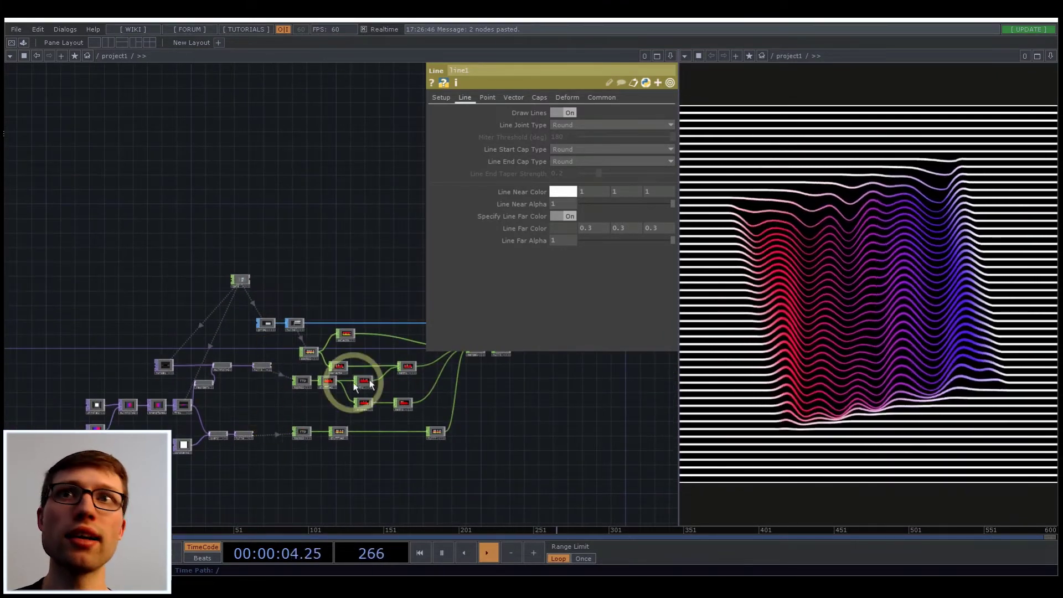
left_click_drag(178, 328, 249, 325)
scroll(171, 347, "up", 8)
left_click(338, 390)
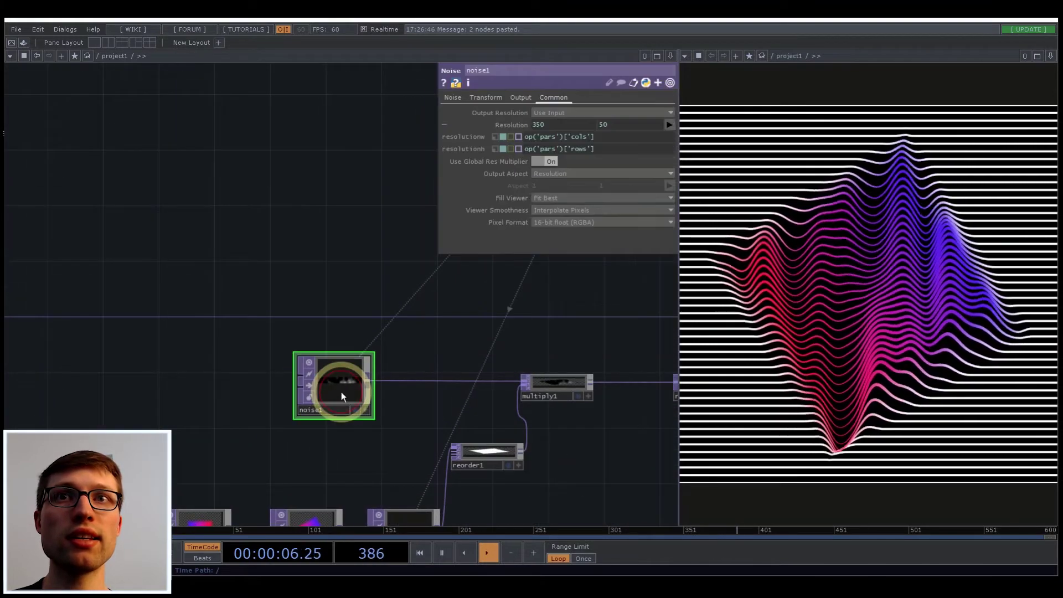
scroll(341, 391, "up", 5)
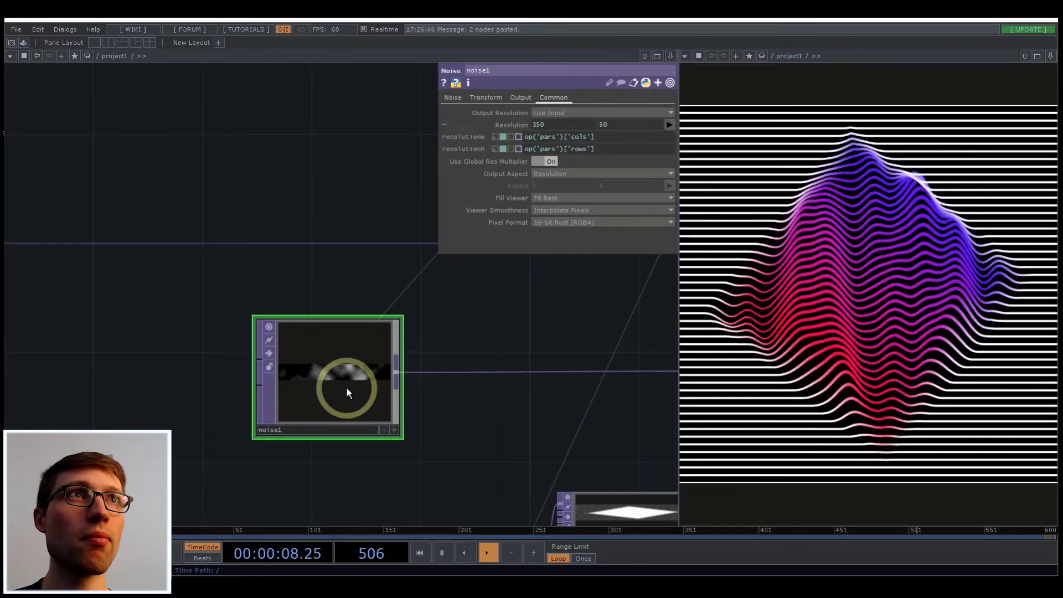
scroll(346, 388, "down", 4)
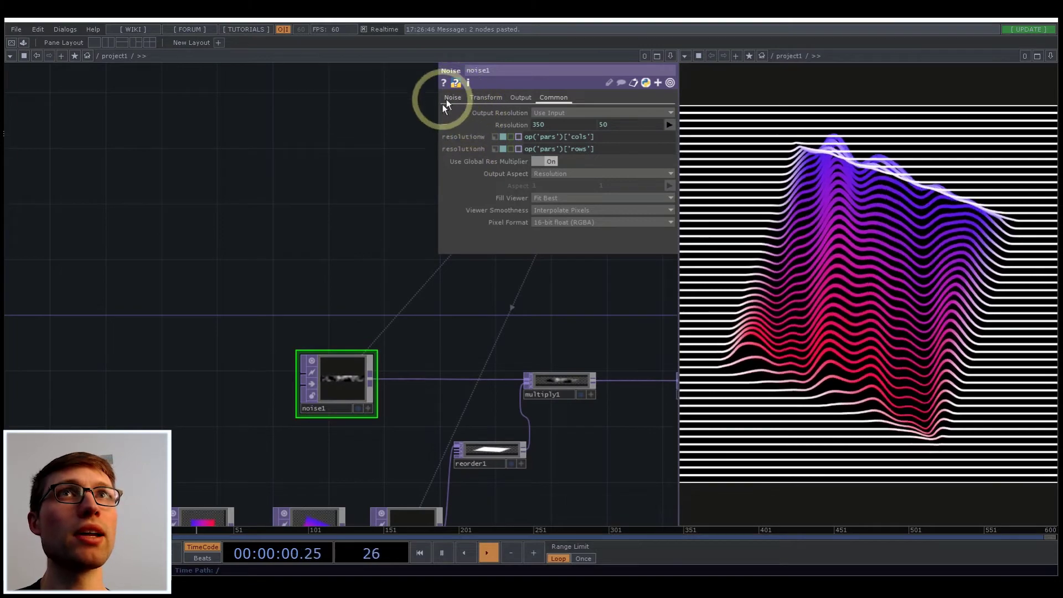
- Add an LFO CHOP above noise1, at the start of the texture branch
double_click(87, 255)
left_click(79, 128)
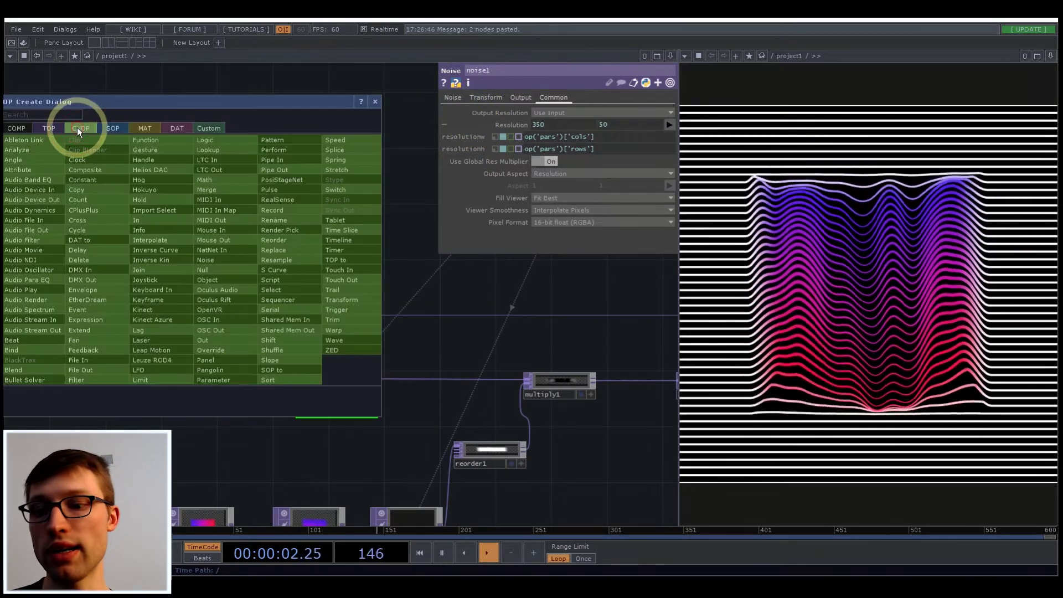
type("lfo")
left_click(167, 365)
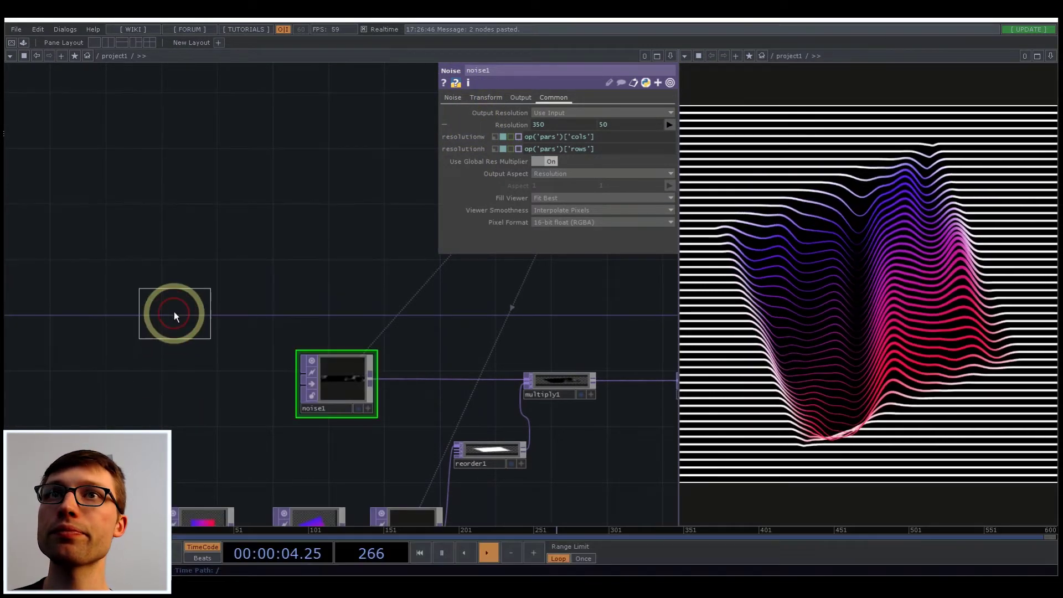
left_click(157, 277)
- Append a Null CHOP to lfo1's output and select lfo1
right_click(191, 271)
left_click(214, 280)
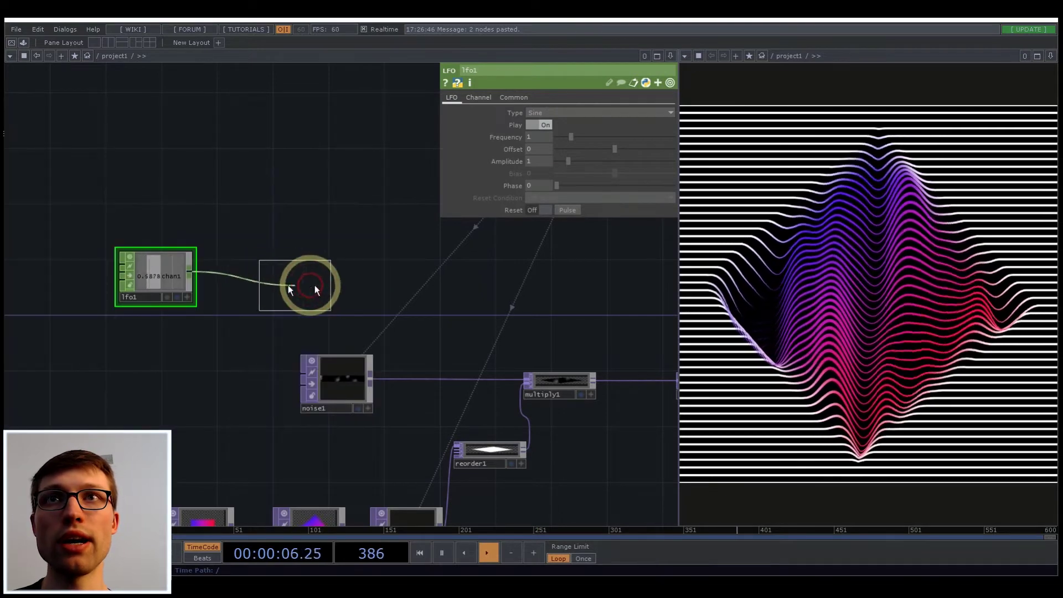
left_click(337, 291)
left_click(158, 285)
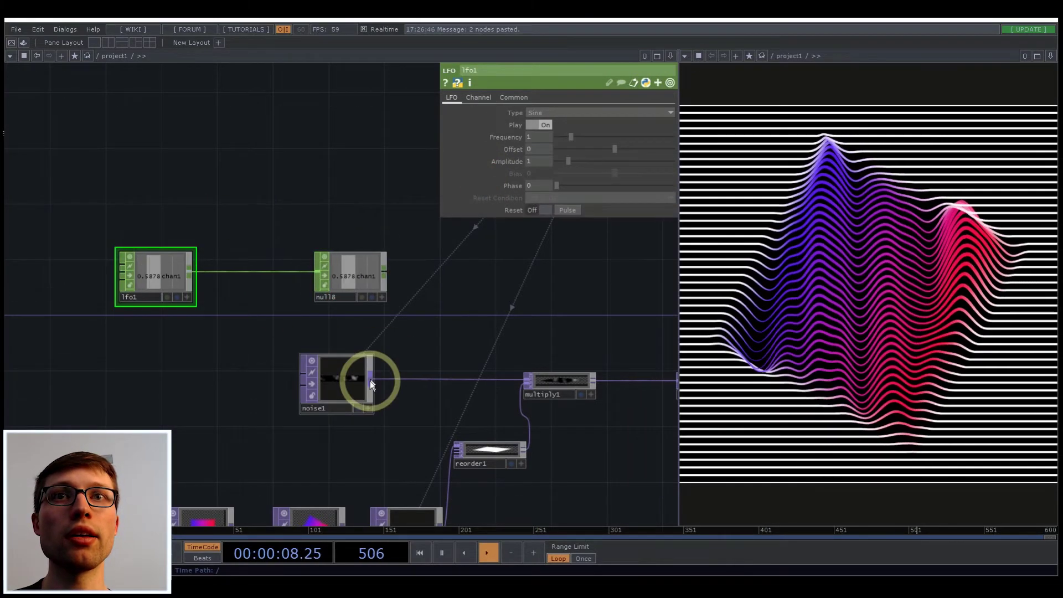
- Try different Harmonic Gain values on noise1, ending at 0
left_click(357, 389)
left_click(566, 164)
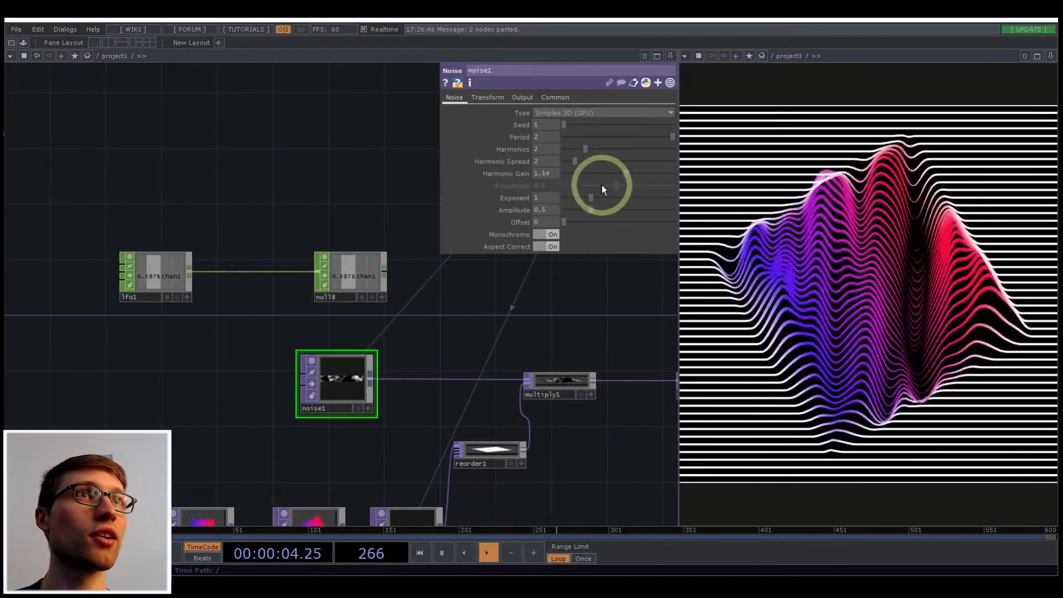
left_click_drag(587, 179, 521, 171)
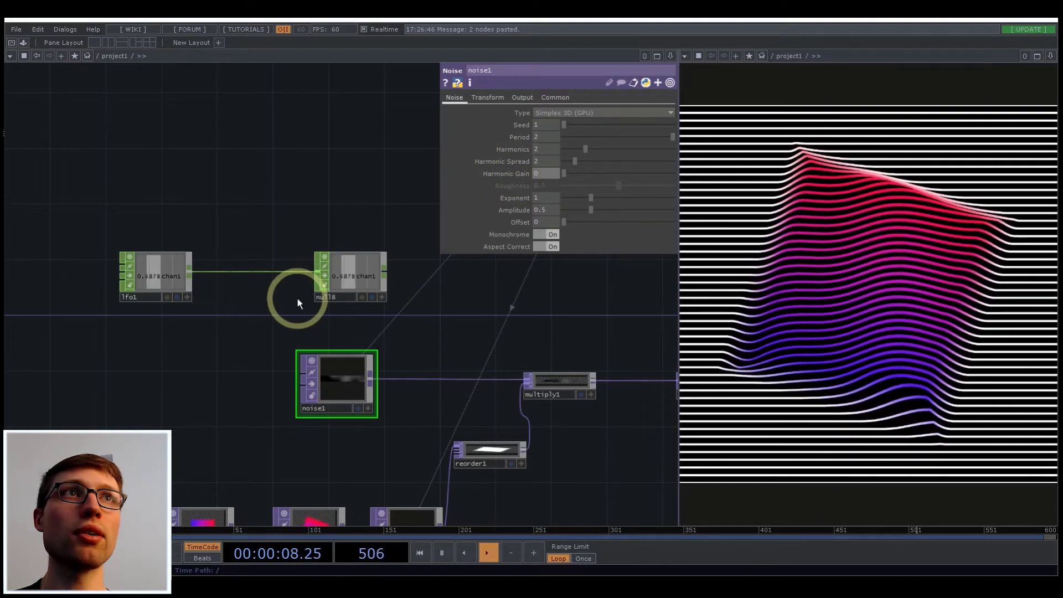
- Set both the Amplitude and the Offset of lfo1 to 0.5
left_click(138, 288)
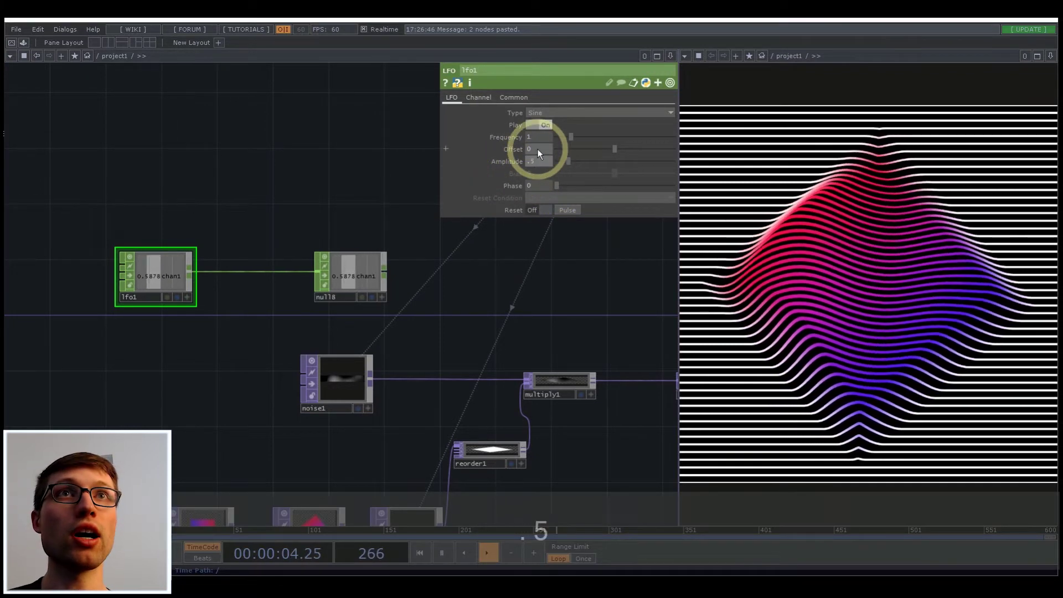
left_click(537, 149)
type(".5")
left_click(331, 165)
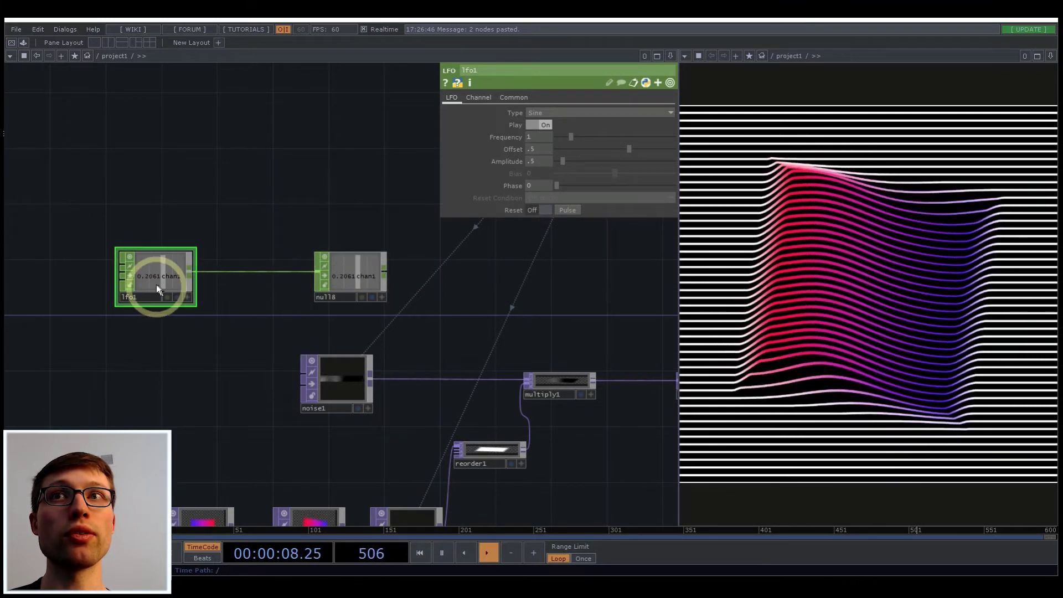
- Export null8's chan1 channel to noise1's Harmonic Gain using Export CHOP
left_click(345, 276)
left_click(337, 382)
left_click_drag(351, 274, 548, 177)
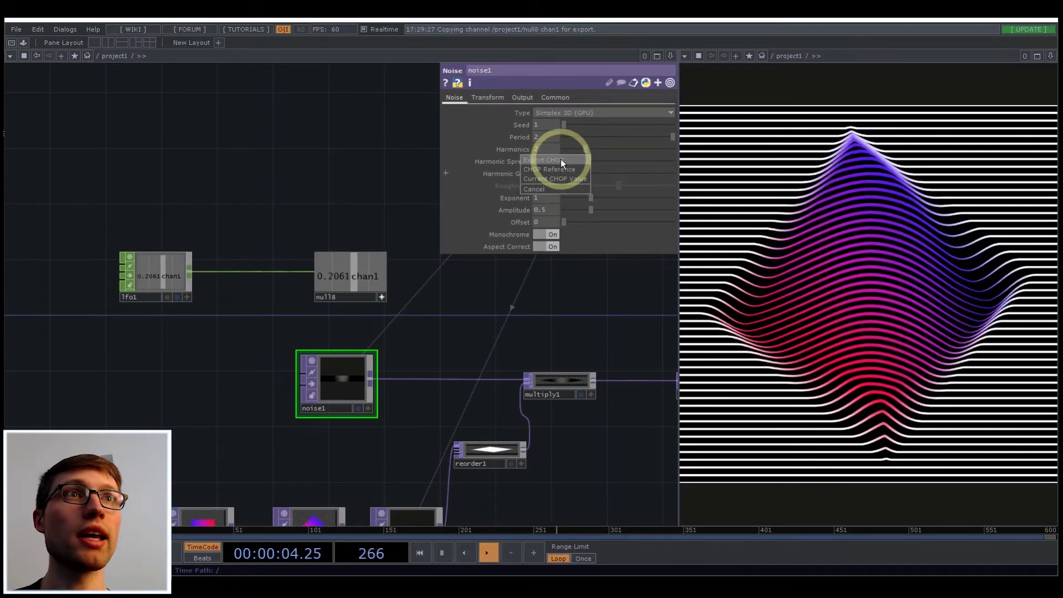
left_click(560, 159)
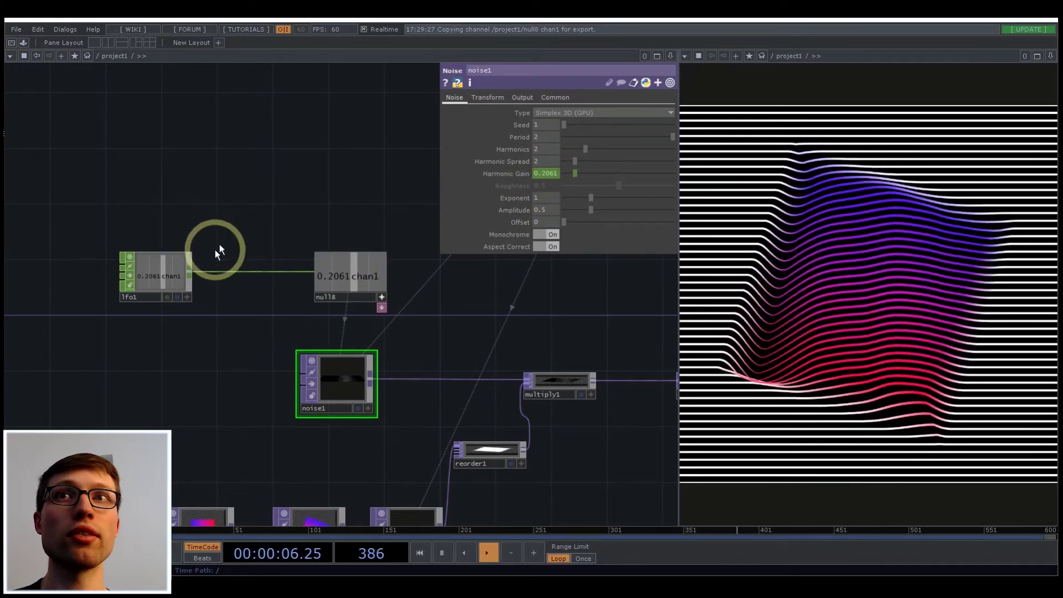
- Move lfo1 farther from null8 and set its Frequency to 0.3
left_click(123, 272)
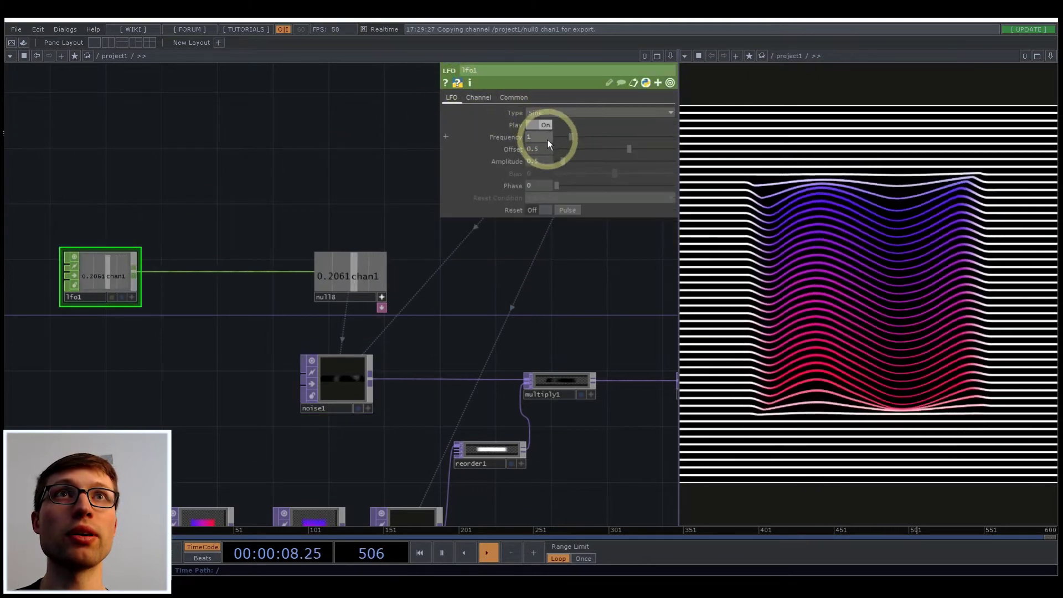
type(".3")
key("Return")
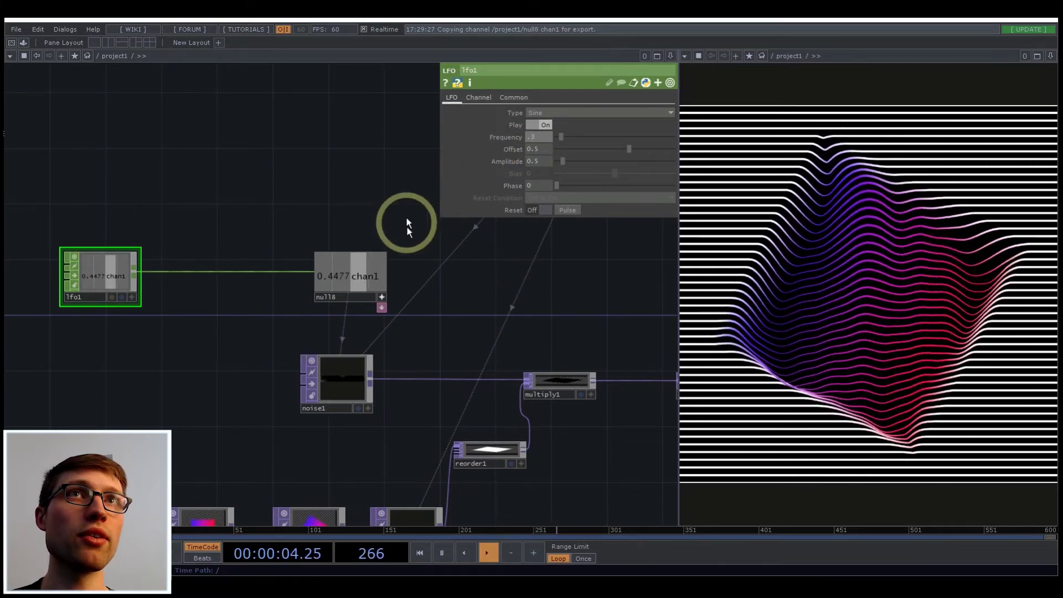
- Set noise1's Period to 1
left_click(351, 397)
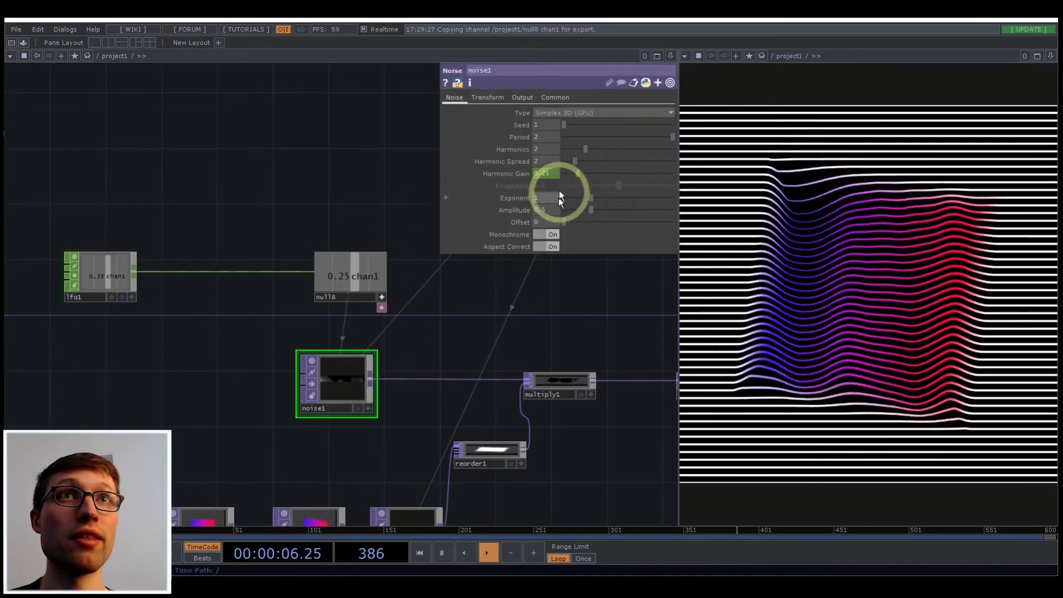
middle_click_drag(560, 136, 379, 163)
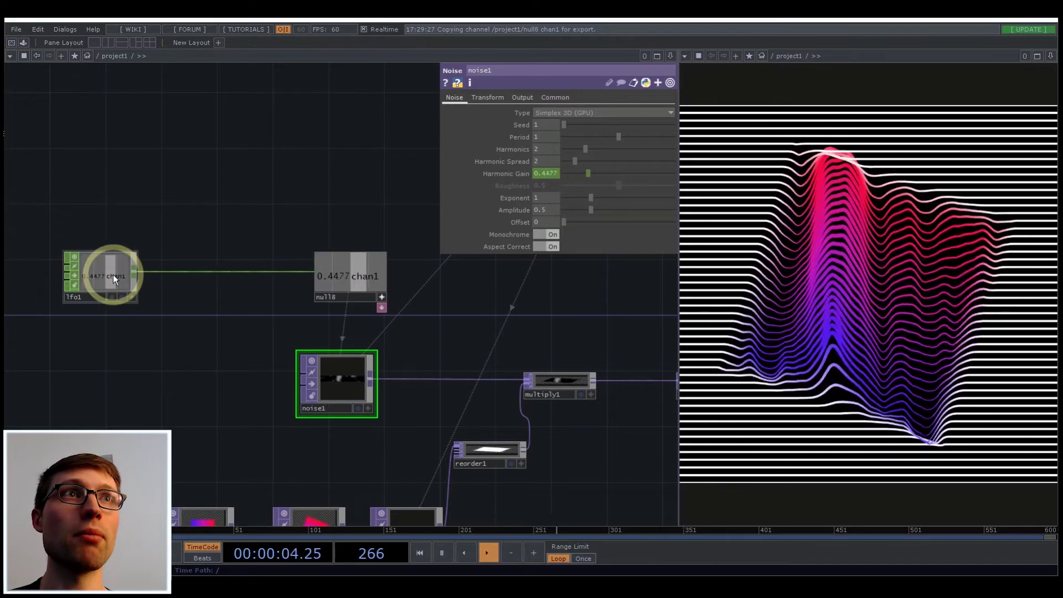
- Insert a Math CHOP between lfo1 and null8
left_click(129, 277)
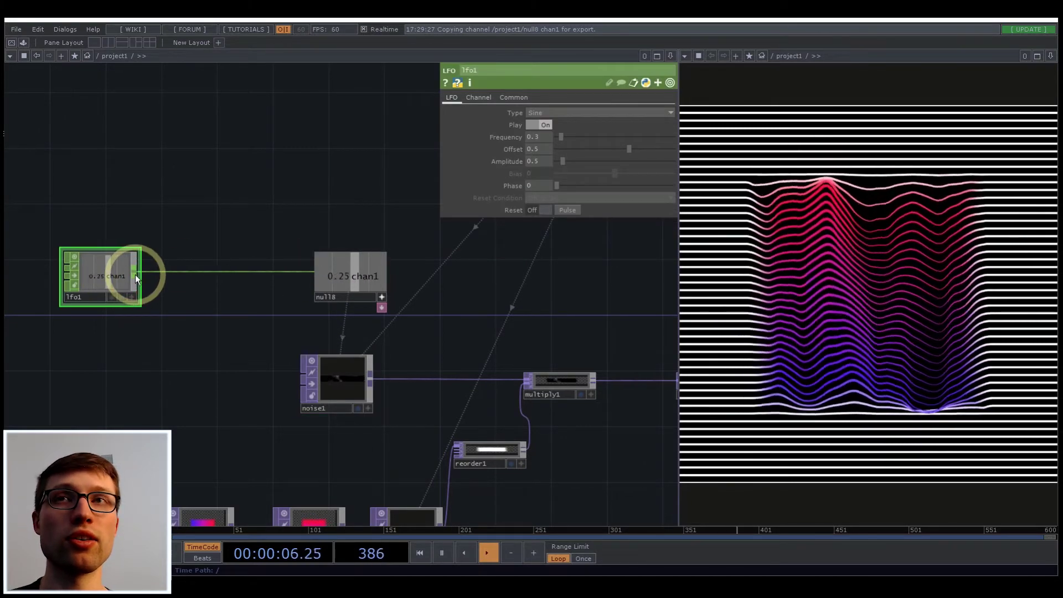
right_click(135, 274)
left_click(207, 201)
left_click(233, 270)
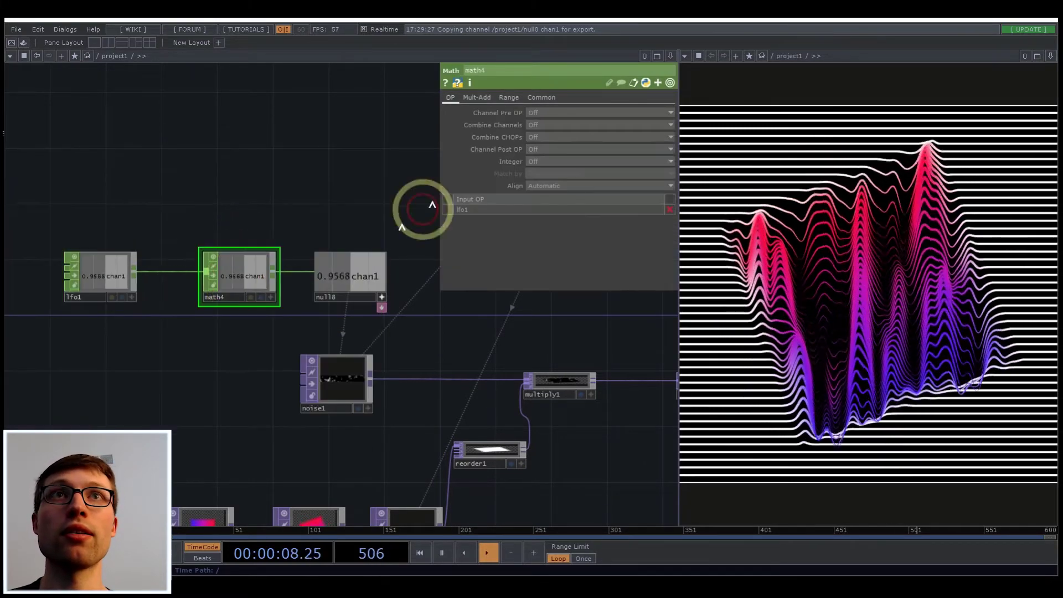
- Set the upper end of math4's To Range to 0.8
left_click(508, 98)
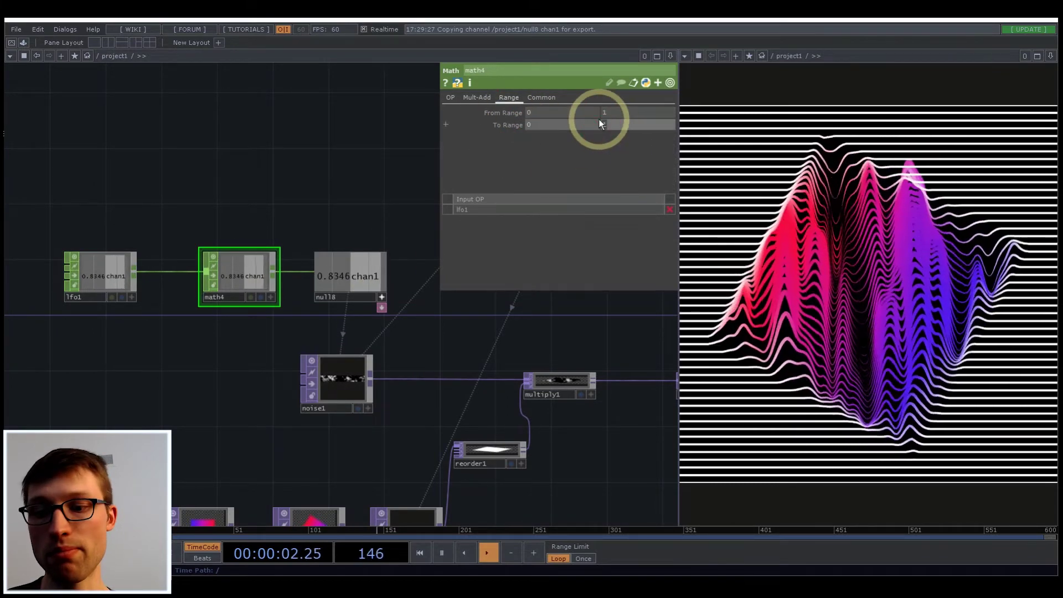
type(".8")
left_click(582, 124)
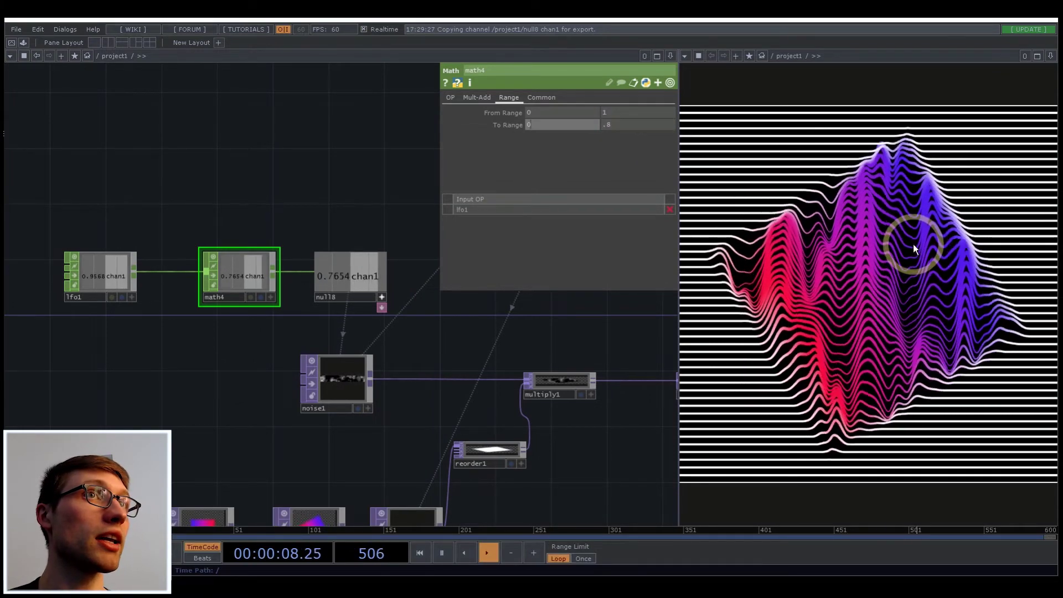
- Set render1's Anti-Alias to 16x (High) and check the smoothness of the lines in the output preview
left_click_drag(538, 315, 279, 312)
scroll(279, 312, "down", 5)
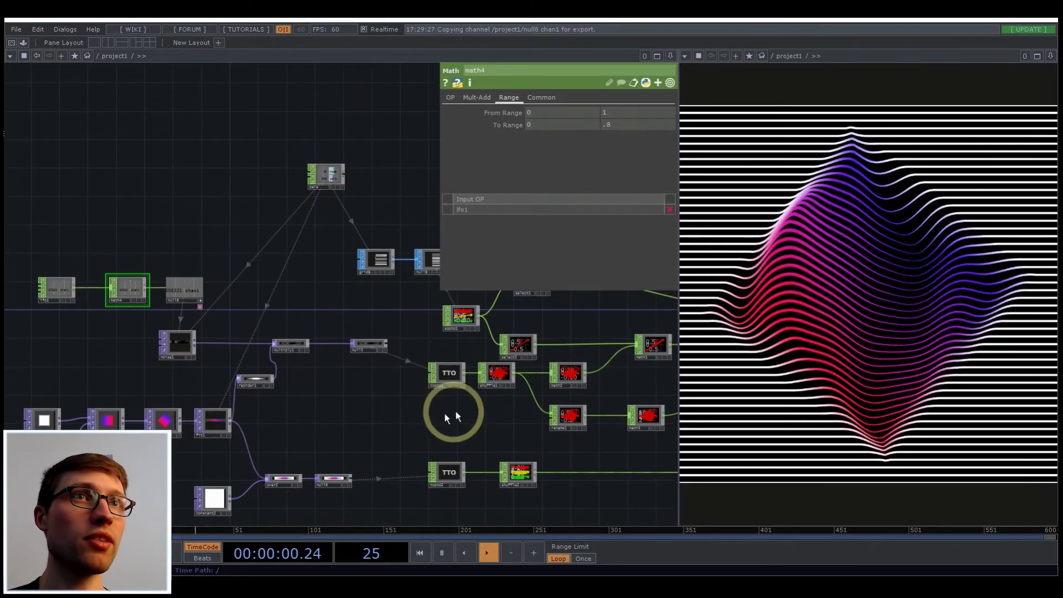
left_click_drag(455, 412, 233, 408)
scroll(233, 408, "down", 5)
scroll(480, 376, "up", 7)
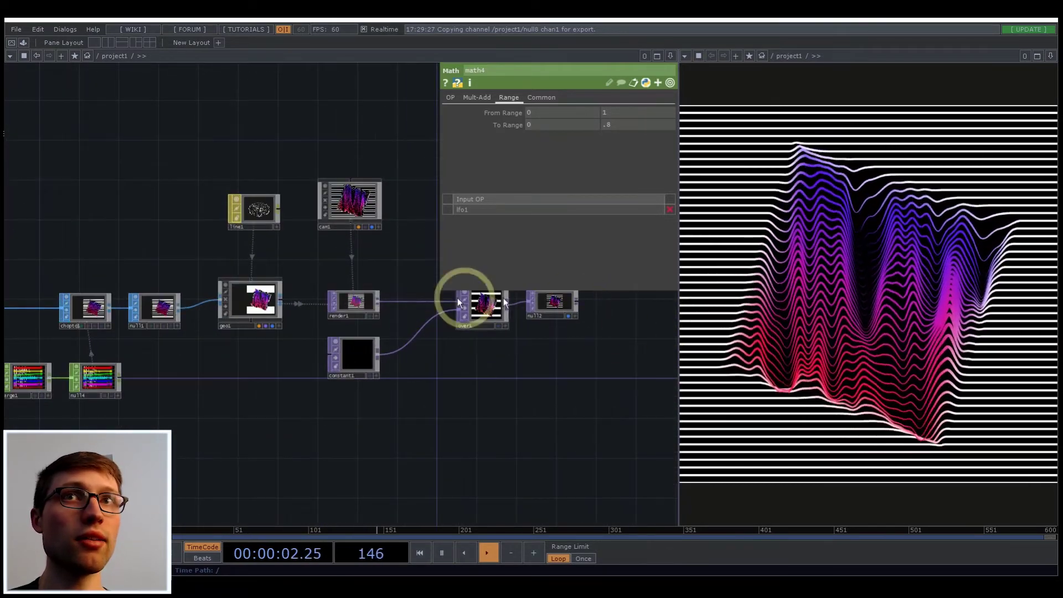
scroll(356, 304, "up", 3)
left_click(359, 302)
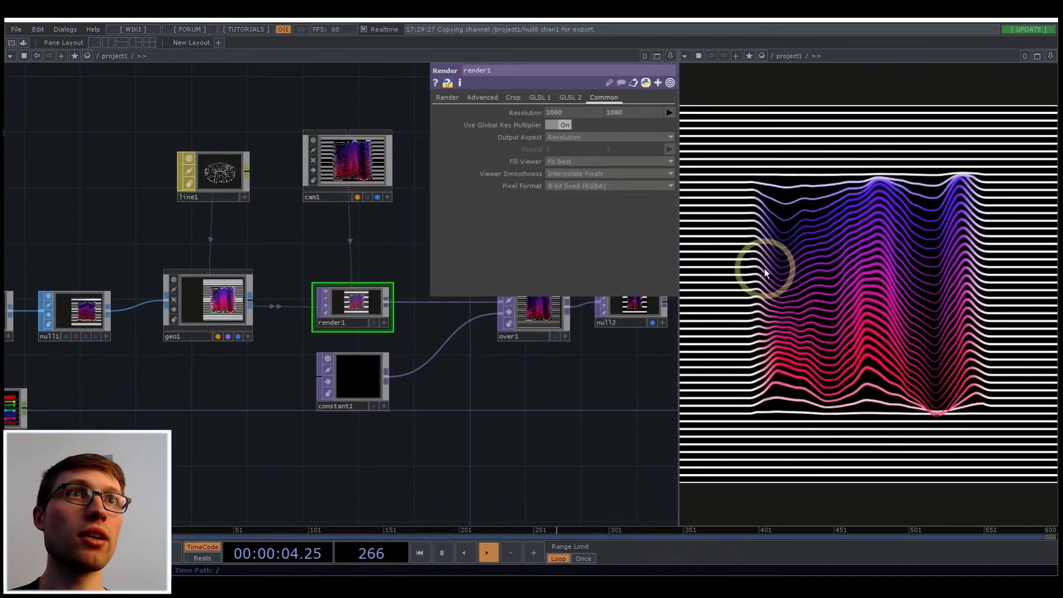
scroll(745, 209, "up", 5)
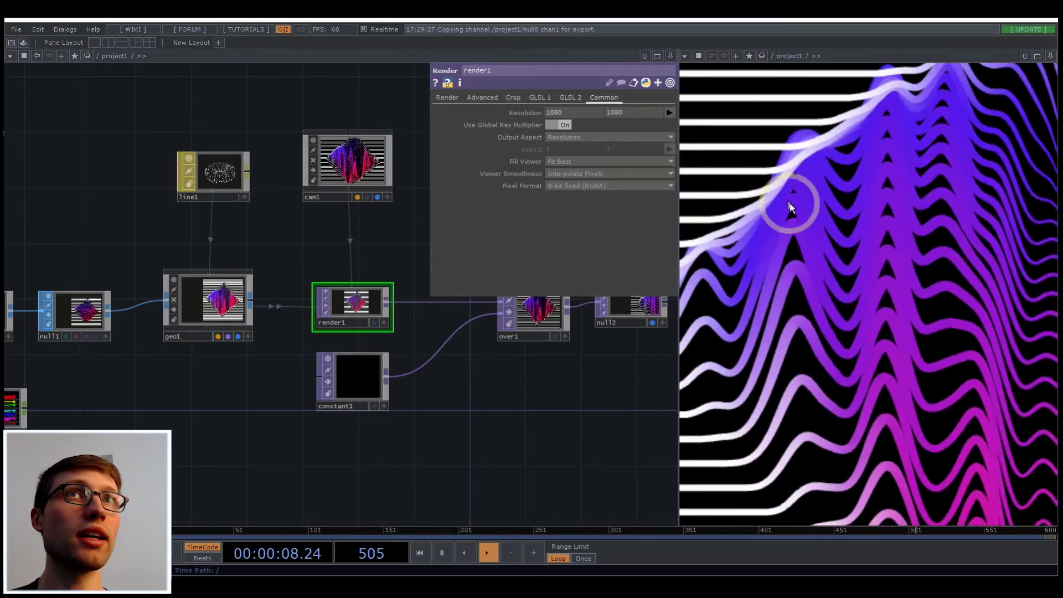
left_click(449, 98)
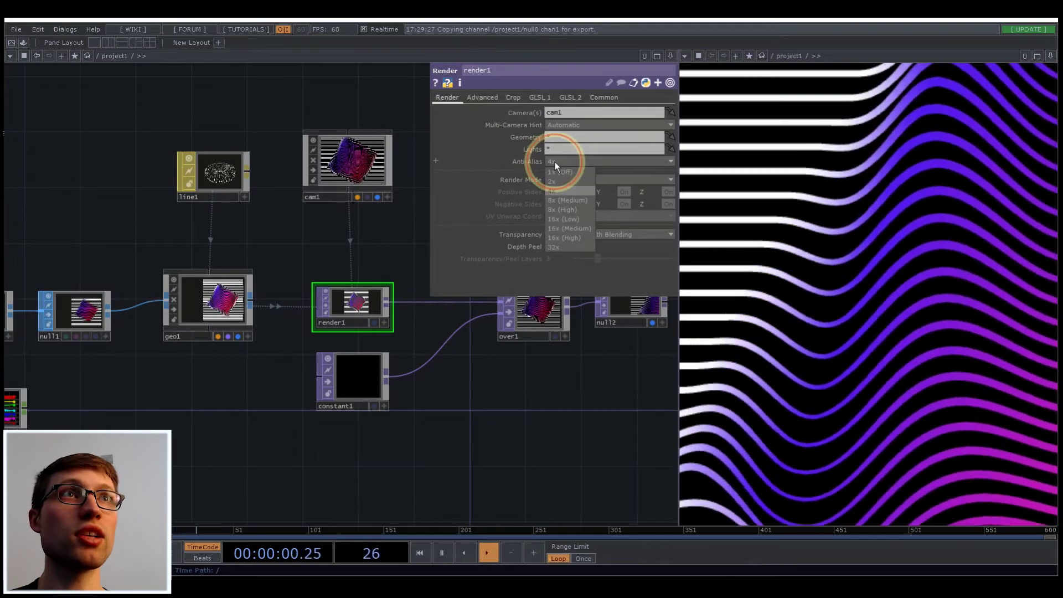
left_click(555, 162)
left_click(570, 237)
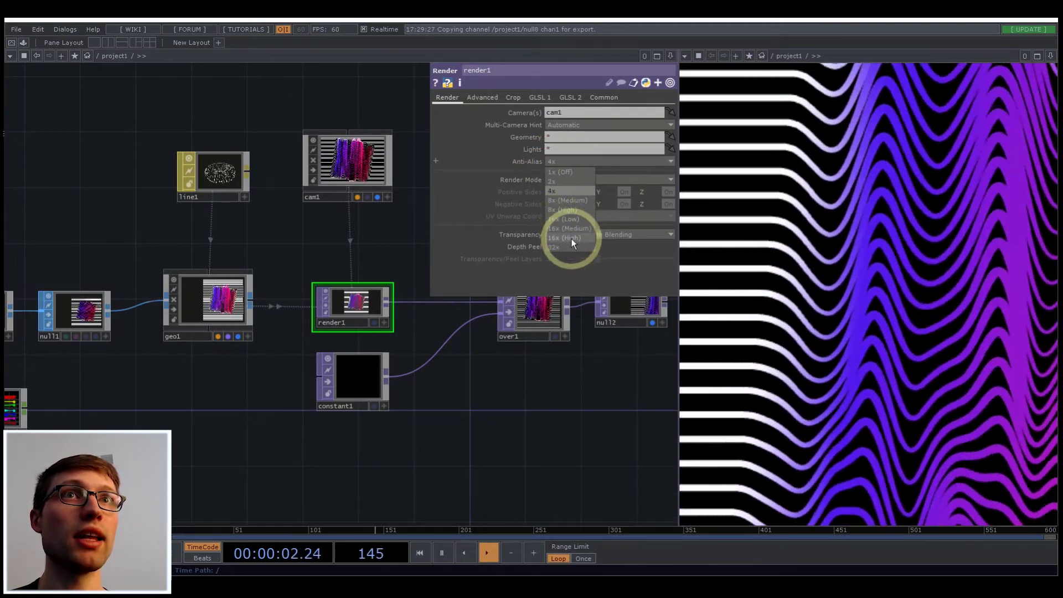
middle_click_drag(792, 250, 918, 318)
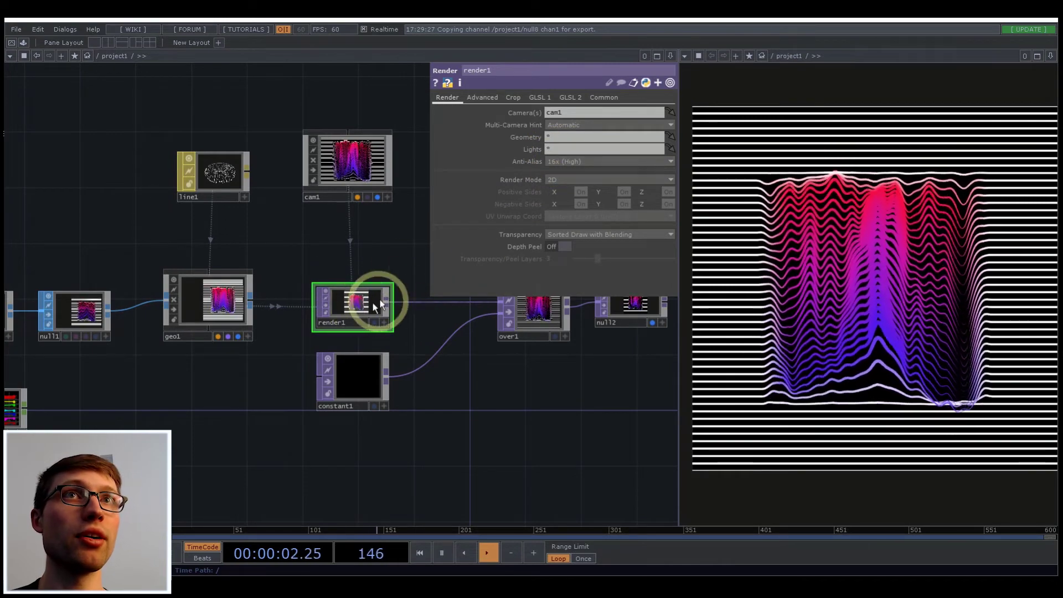
- Inspect render1's operator info for its cook times and GPU memory use with the current anti-aliasing
left_click(565, 166)
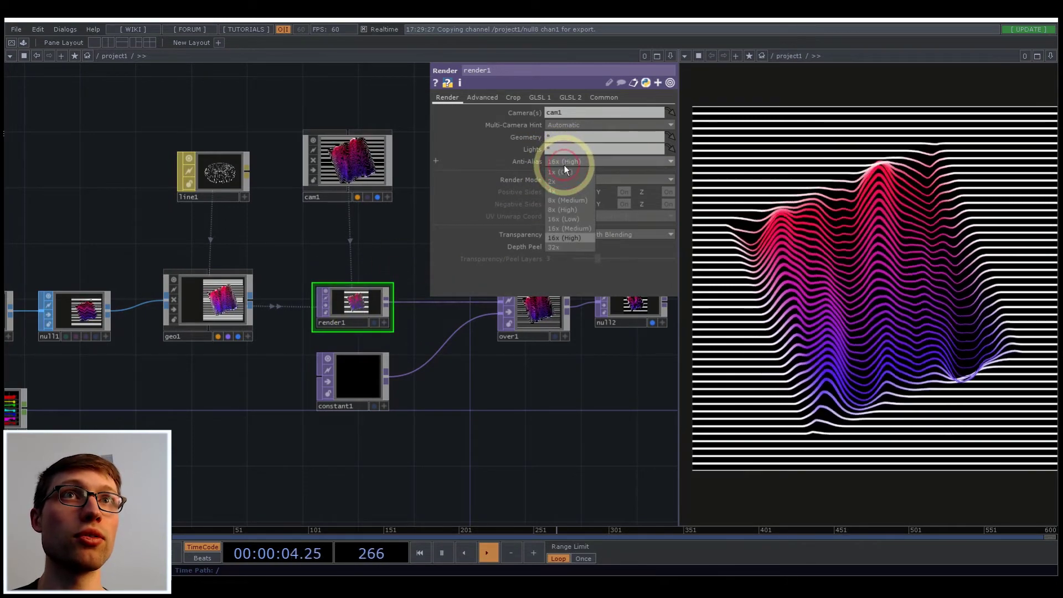
left_click(565, 162)
middle_click(344, 307)
scroll(362, 315, "up", 10)
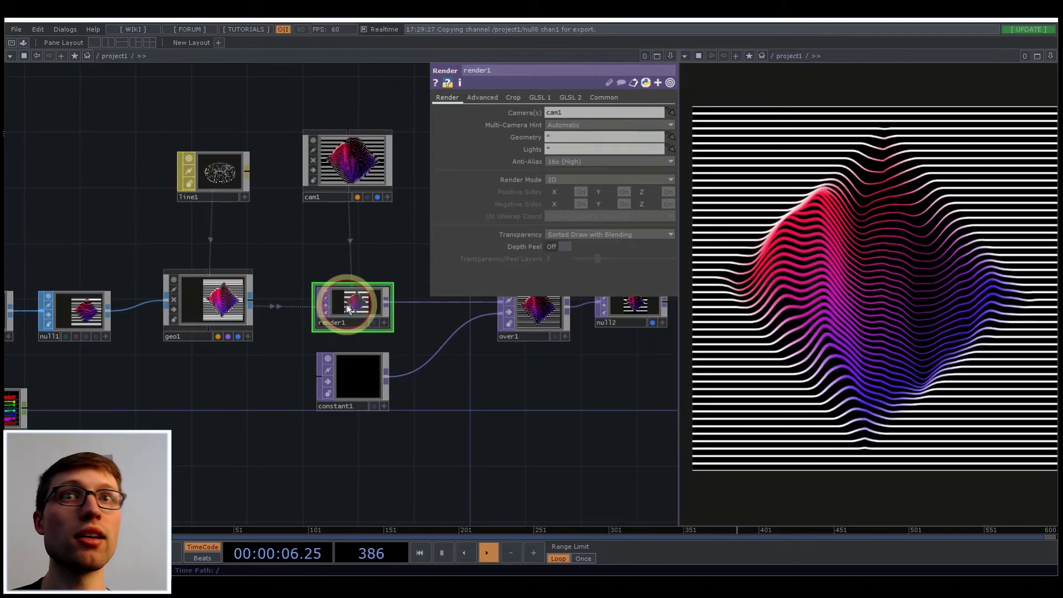
scroll(362, 315, "up", 5)
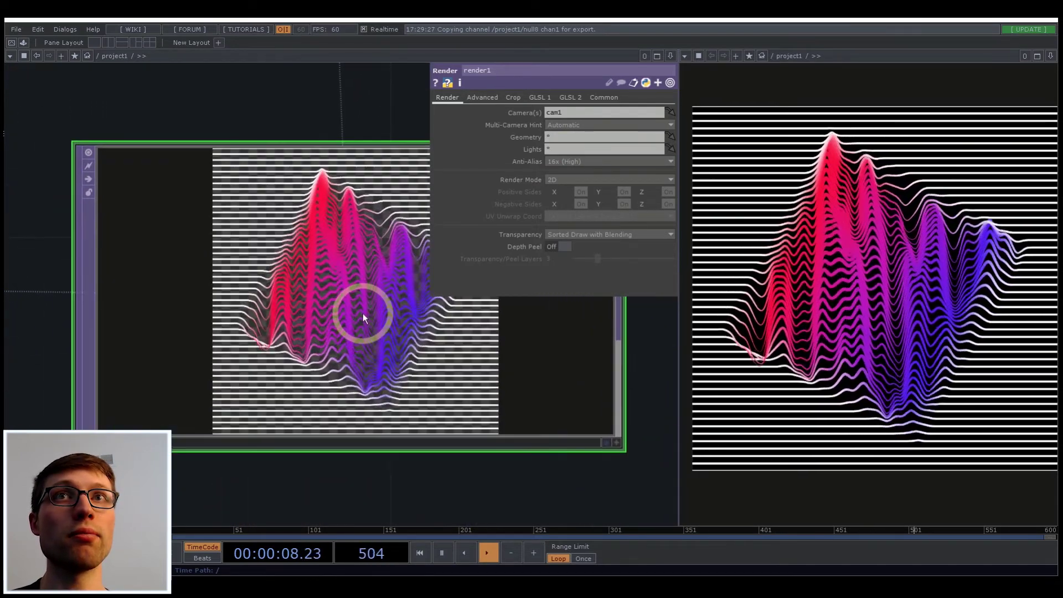
middle_click(472, 367)
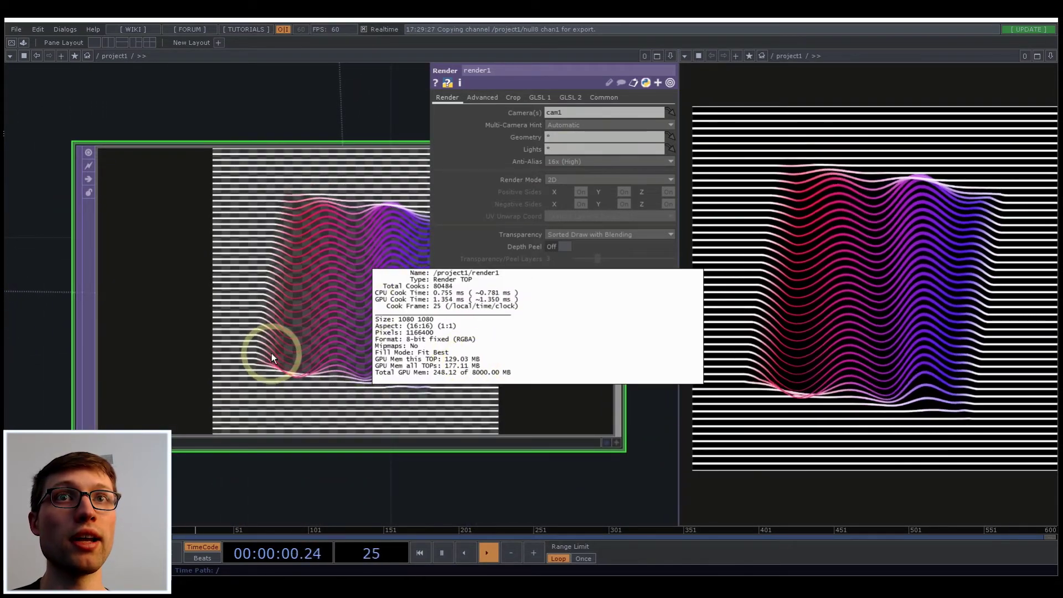
scroll(275, 354, "down", 5)
scroll(274, 353, "down", 5)
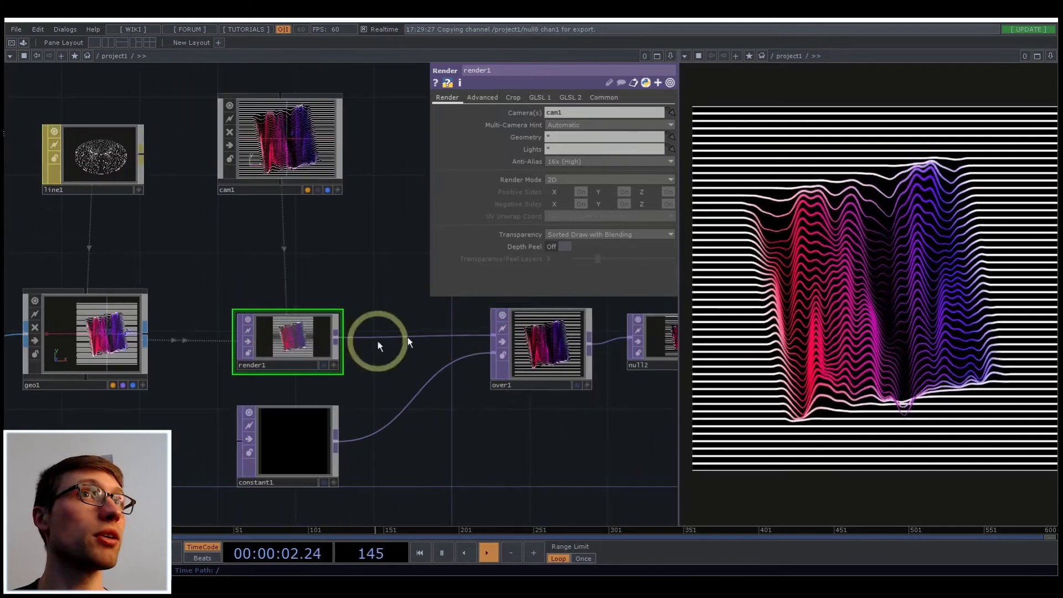
- Review the line joint, cap and colour settings of the line1 material
left_click_drag(464, 418, 390, 385)
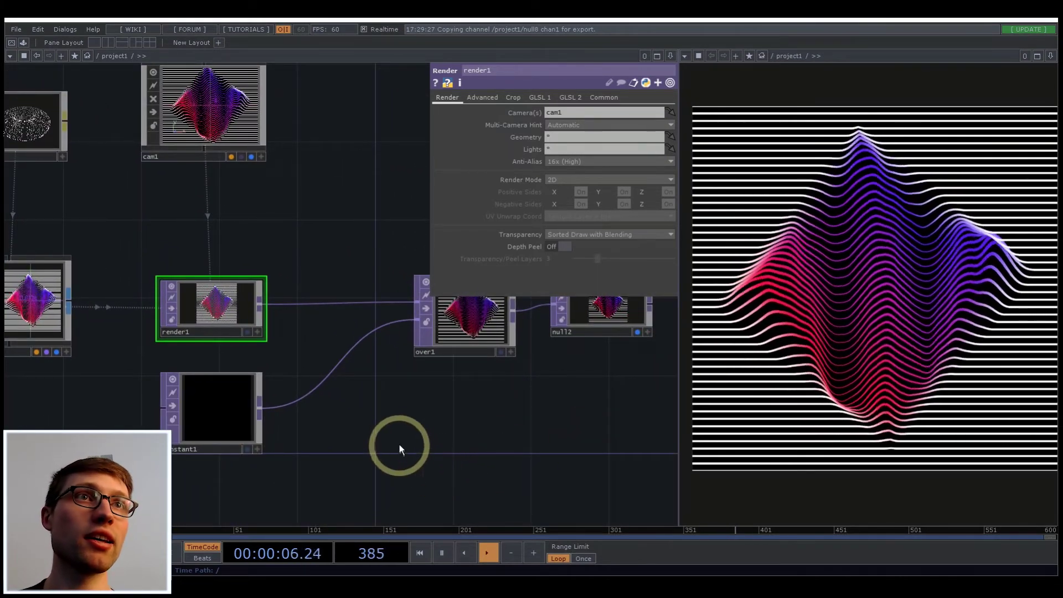
scroll(484, 422, "down", 5)
scroll(602, 415, "down", 4)
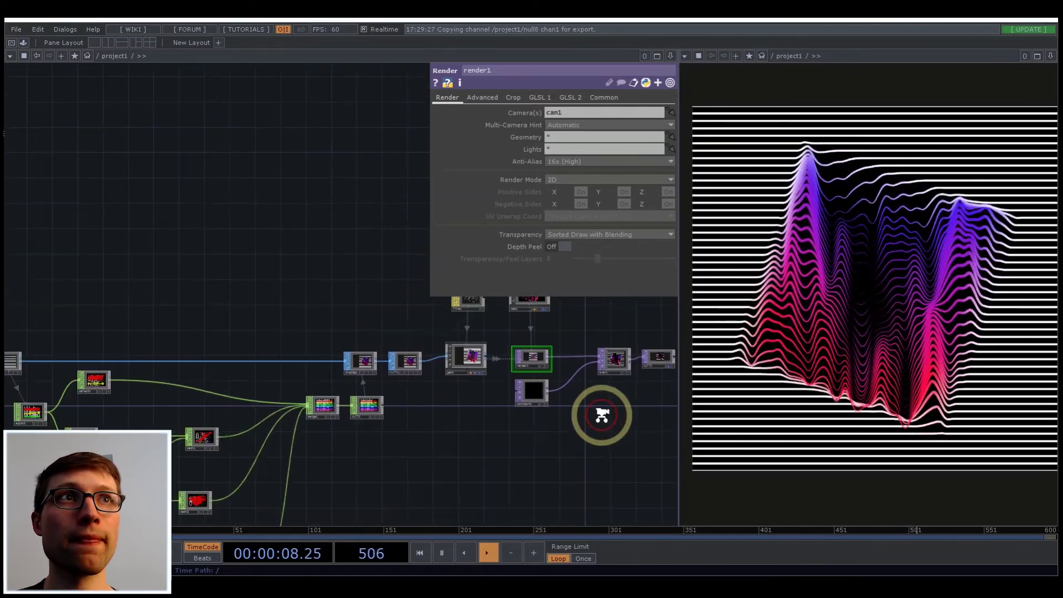
scroll(540, 391, "up", 3)
scroll(539, 388, "up", 2)
left_click_drag(474, 467, 364, 516)
scroll(411, 361, "up", 4)
left_click(409, 342)
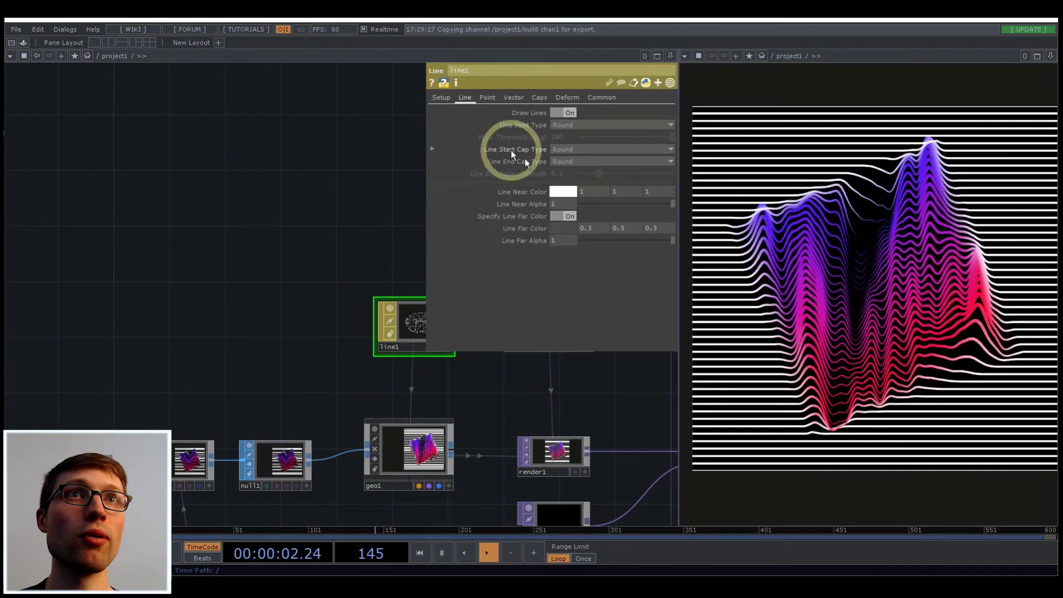
- Look over the complete network alongside the rendered output
left_click_drag(278, 279, 374, 251)
scroll(366, 277, "down", 3)
left_click_drag(457, 465, 550, 416)
scroll(482, 454, "down", 1)
scroll(524, 437, "down", 2)
scroll(548, 418, "down", 2)
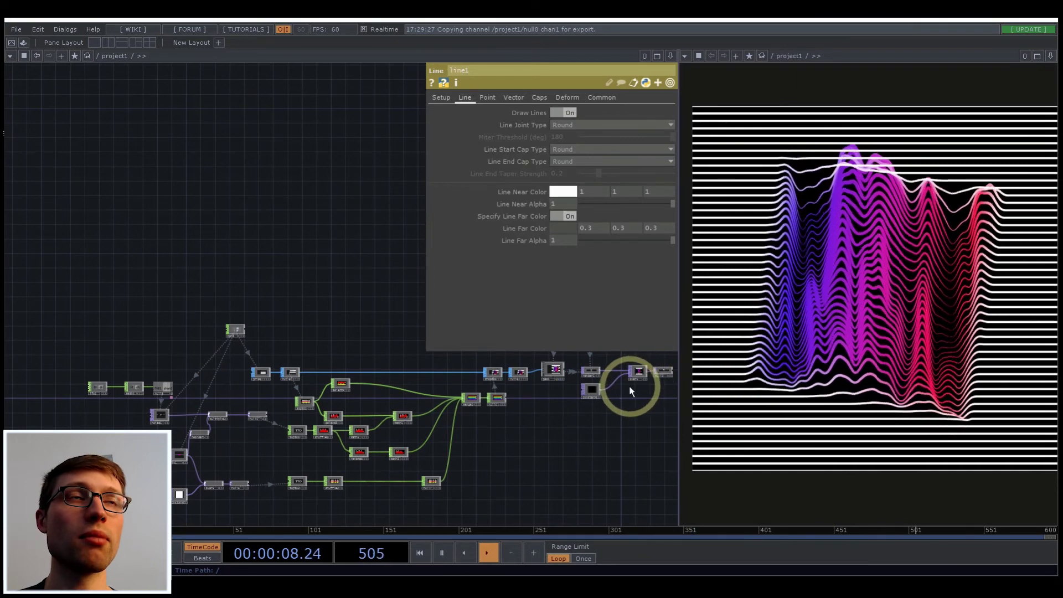
left_click_drag(619, 417, 595, 424)
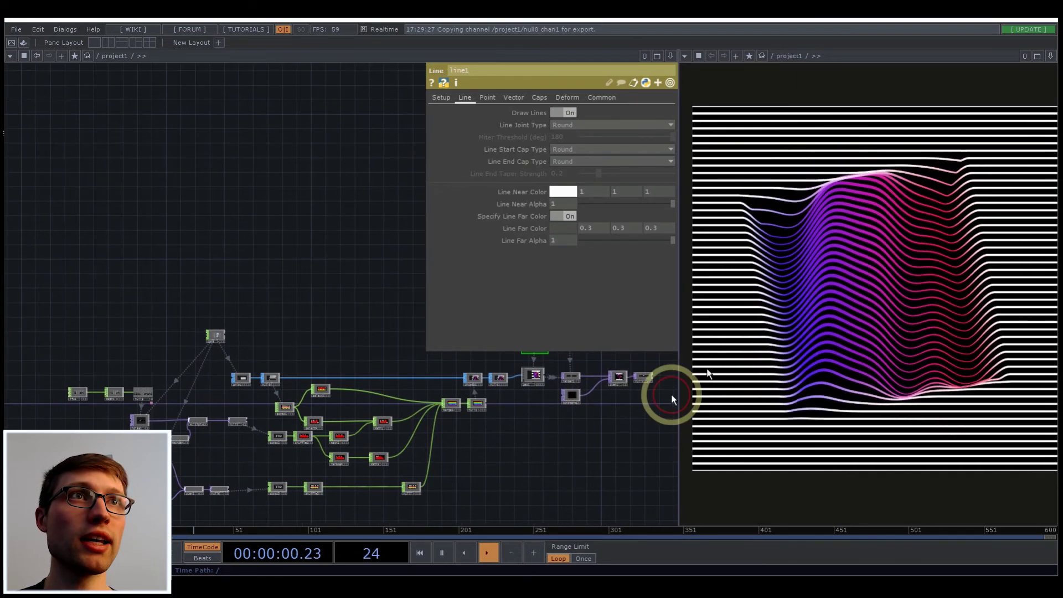